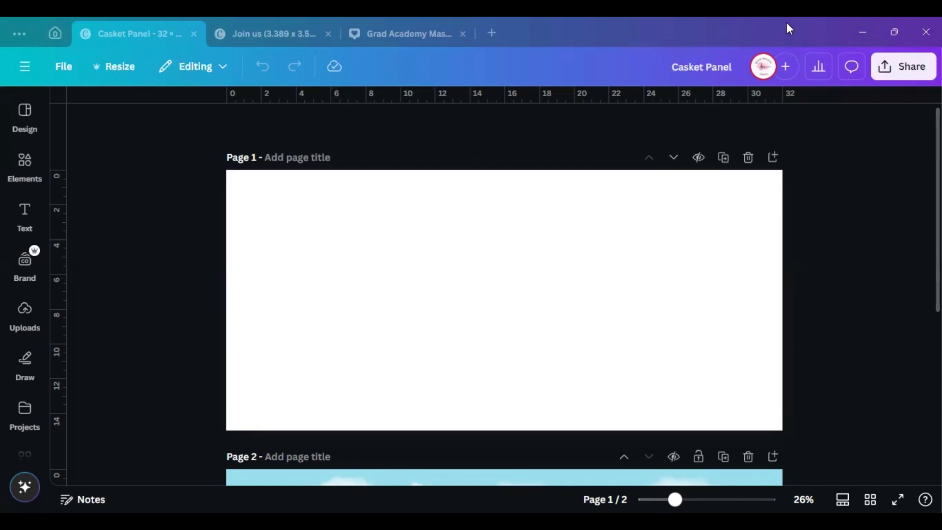
From the Canva home page, bring up the Custom size dialog for a new design
left_click(55, 34)
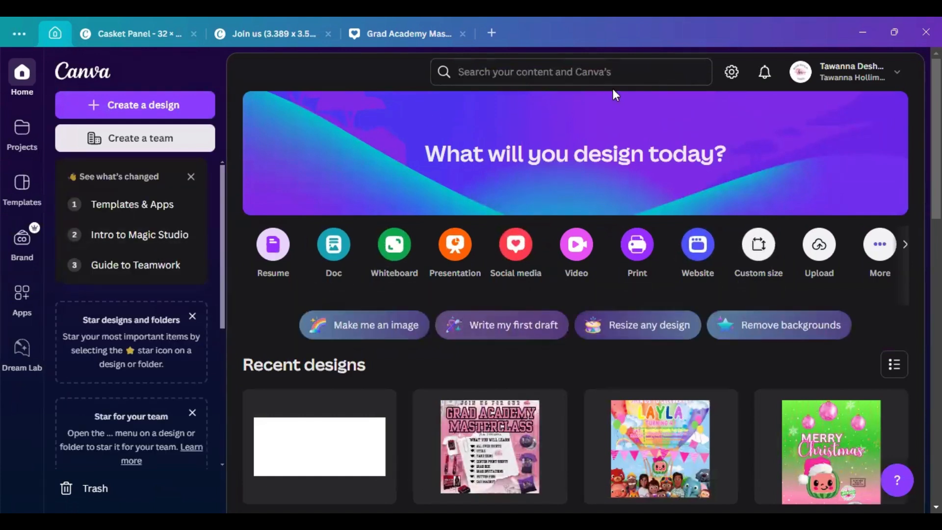
mouse_move(768, 399)
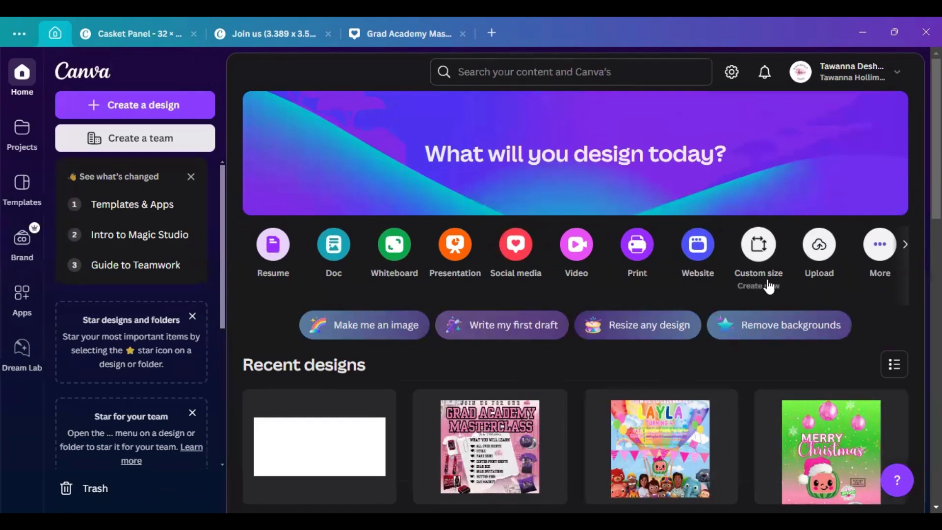
left_click(756, 253)
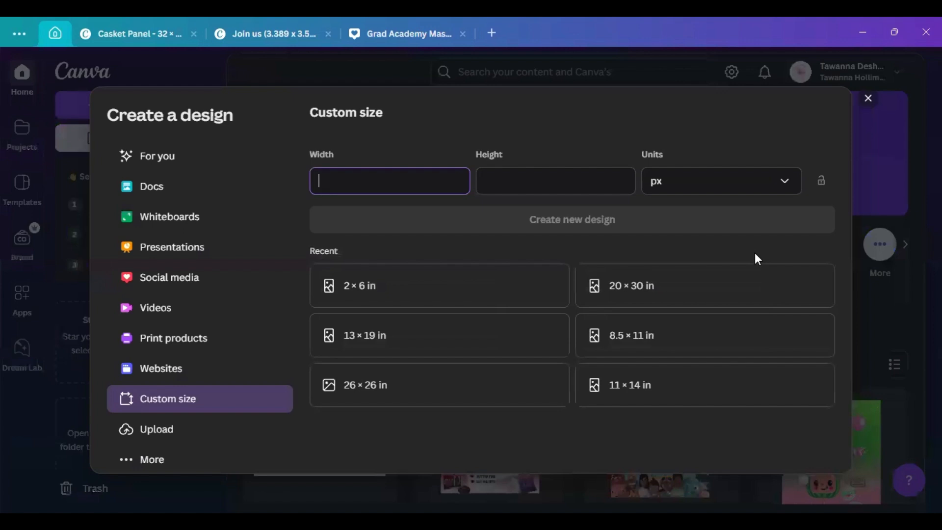
Enter a custom design size of 35 × 15 inches
left_click(674, 183)
left_click(661, 246)
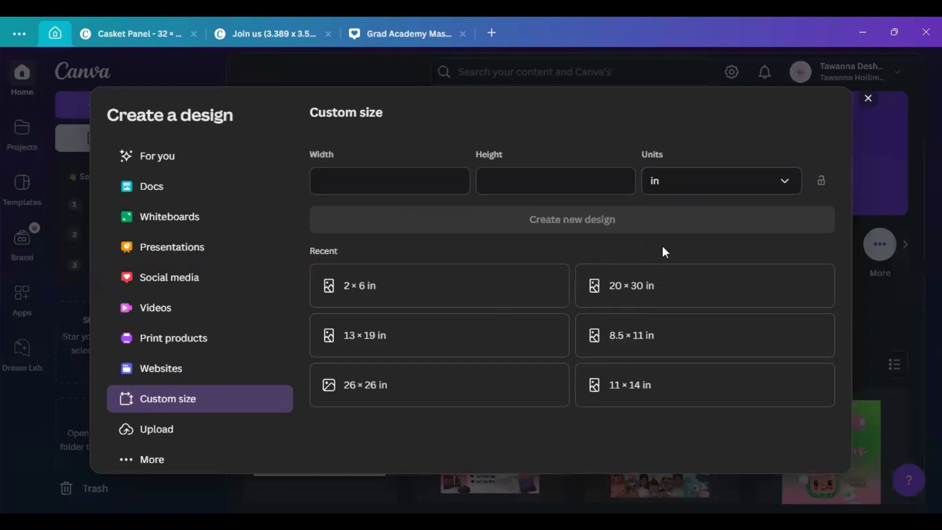
left_click(378, 178)
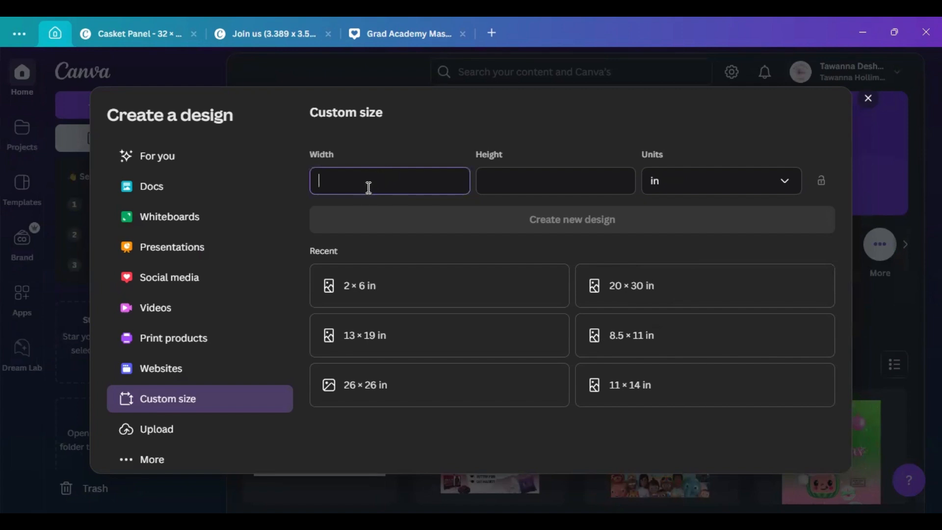
type("35")
key("Tab")
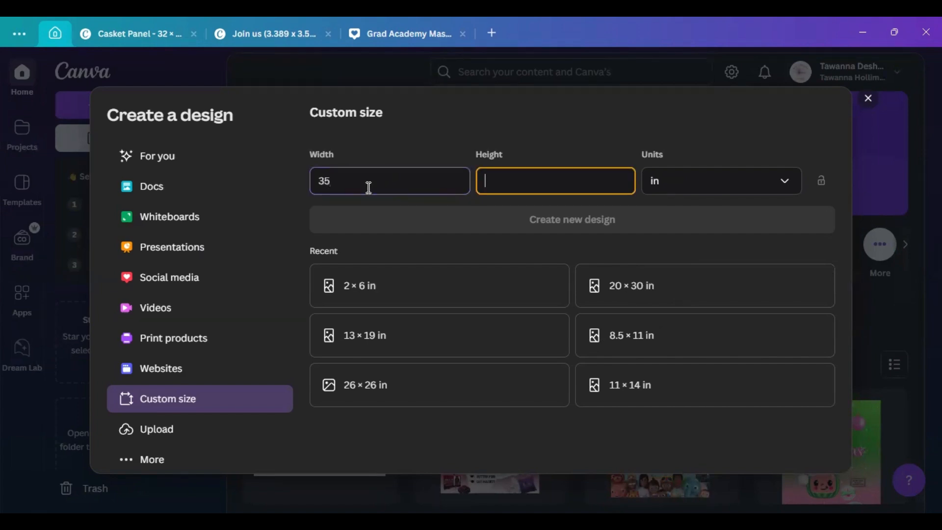
type("15")
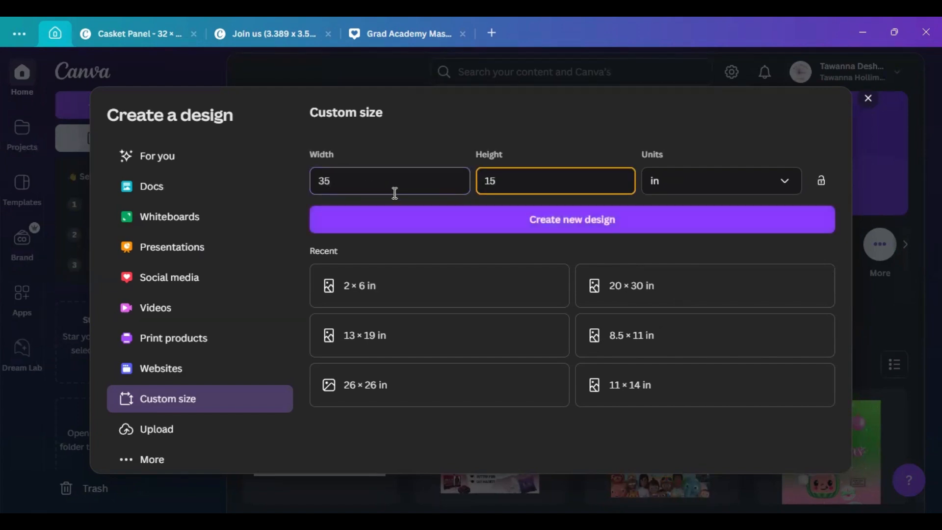
Create the 35 × 15 in design, close the dialog, and return to the Casket Panel design
left_click(559, 227)
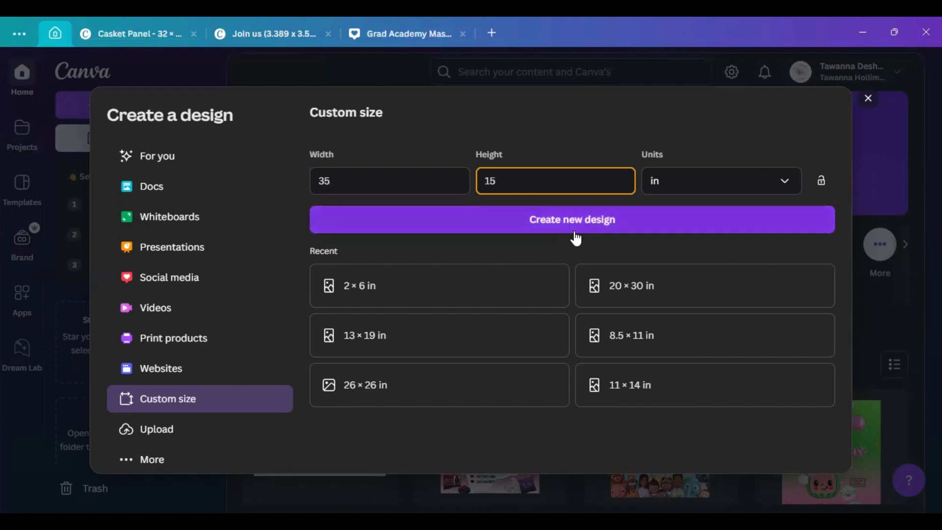
left_click(629, 119)
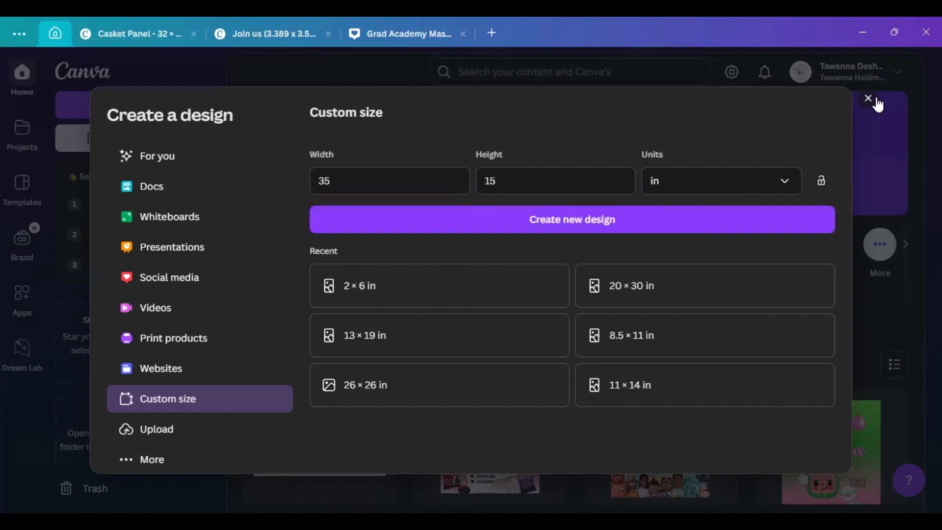
left_click(117, 29)
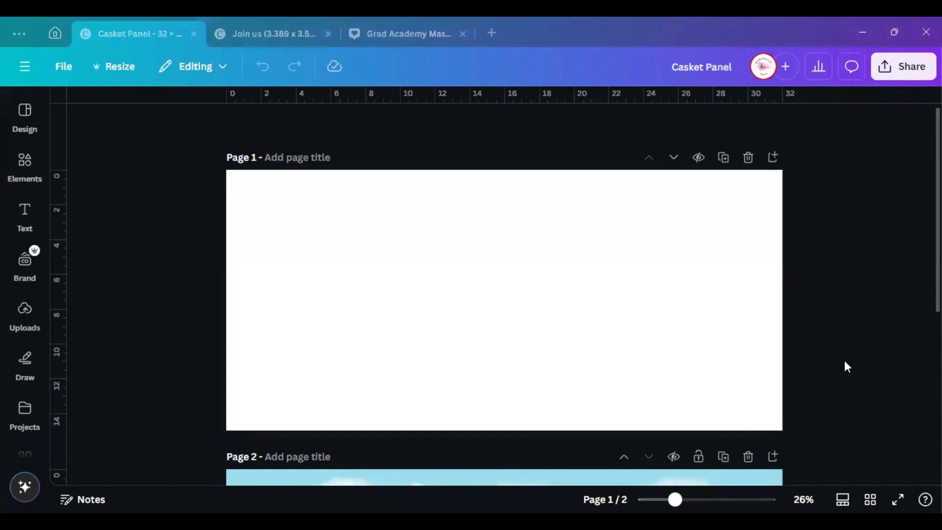
scroll(845, 361, "down", 5)
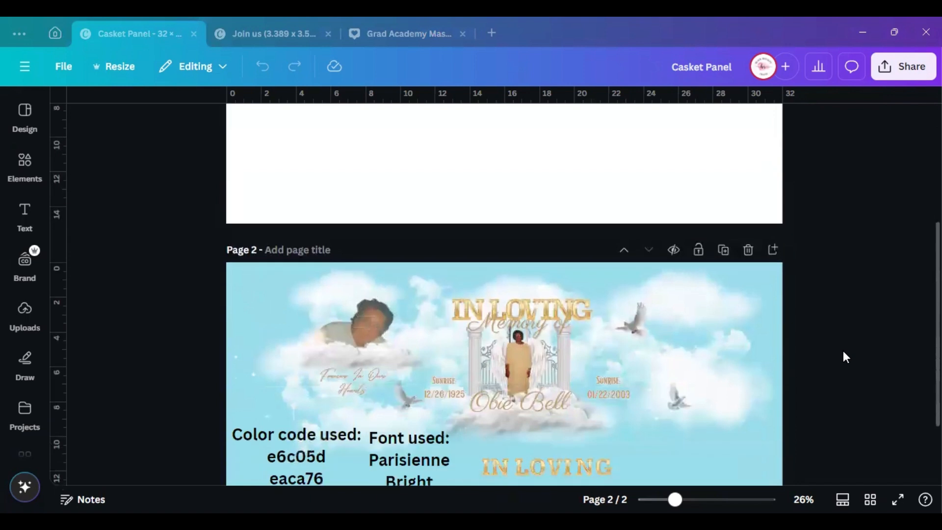
scroll(822, 376, "down", 2)
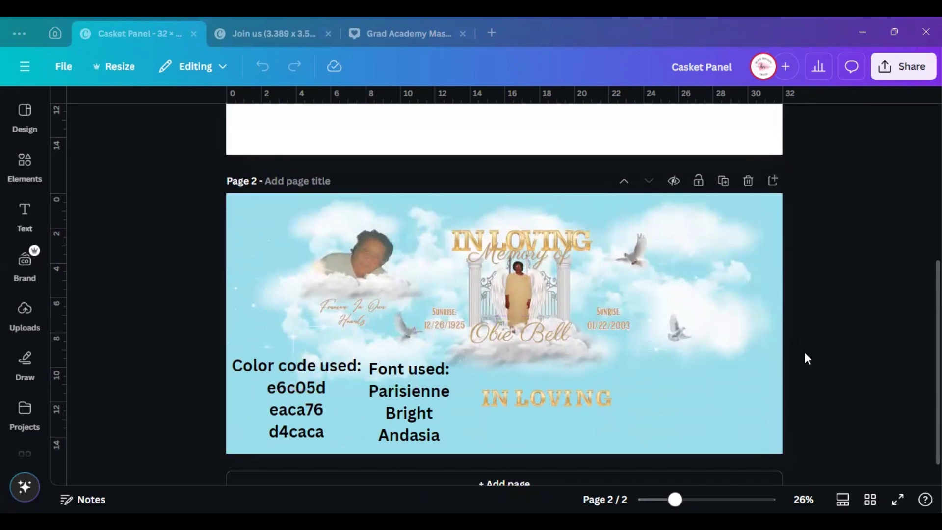
scroll(805, 353, "up", 5)
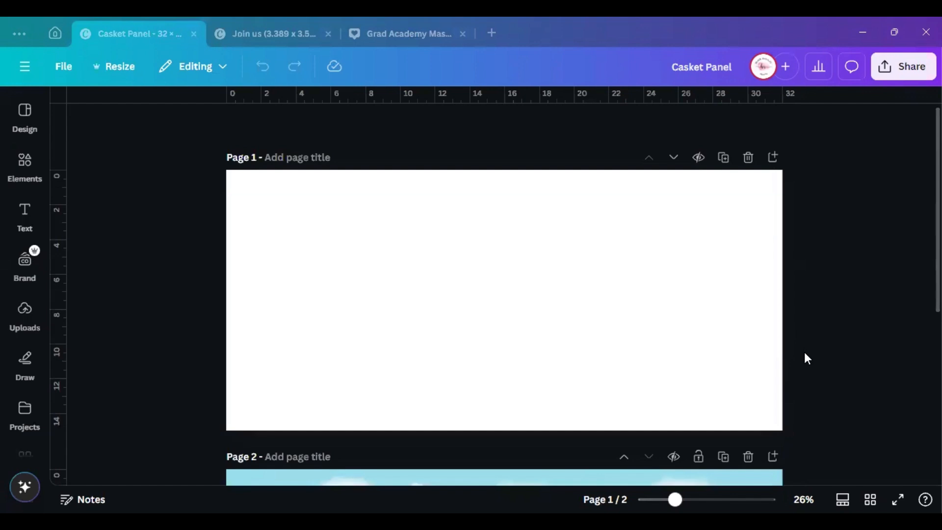
scroll(805, 352, "down", 3)
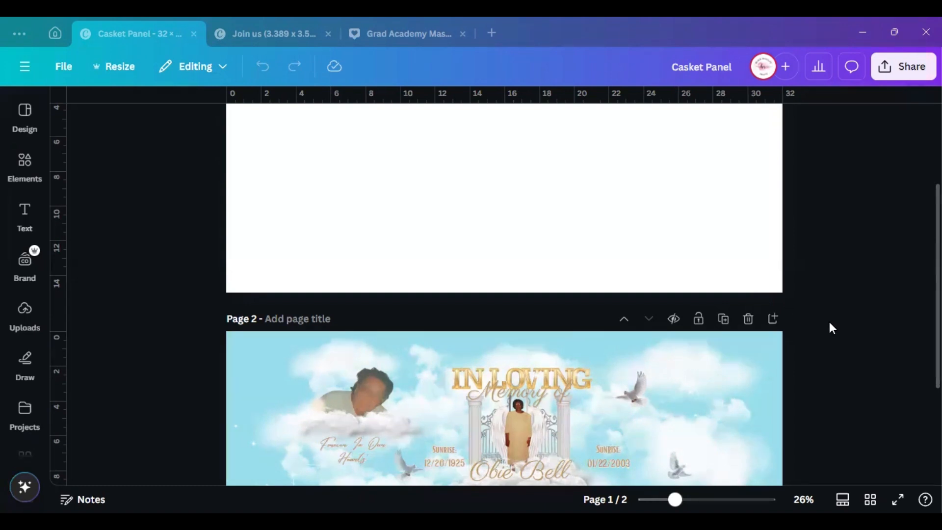
scroll(837, 363, "up", 3)
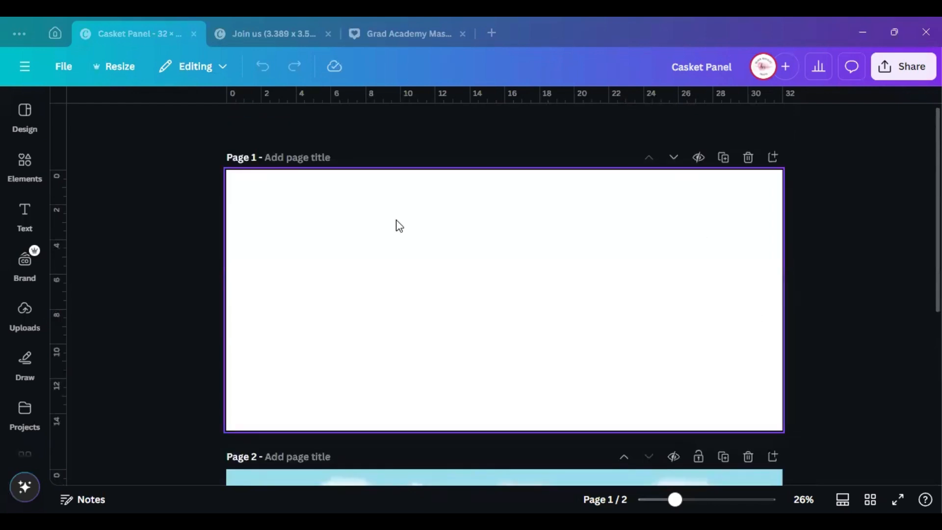
left_click(456, 300)
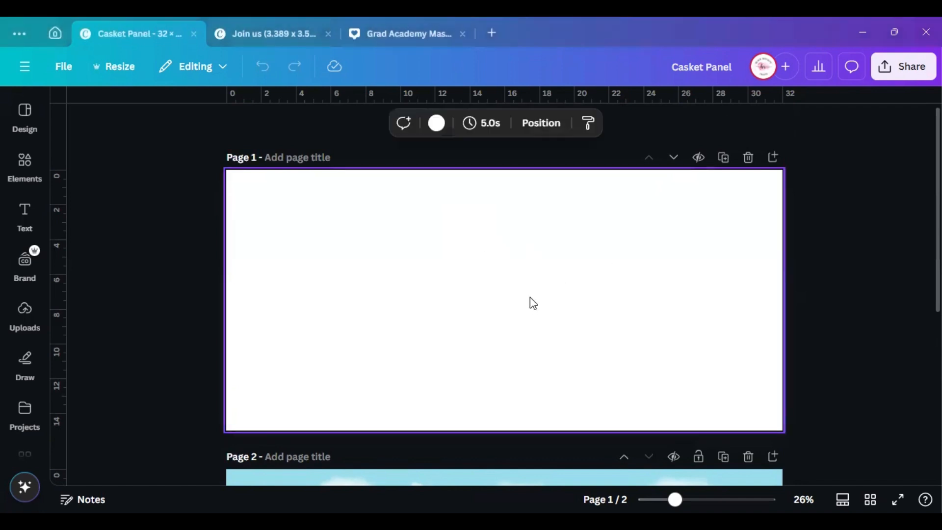
Make Page 1's background a gradient from #E6C05D to #EACA76
scroll(533, 303, "down", 5)
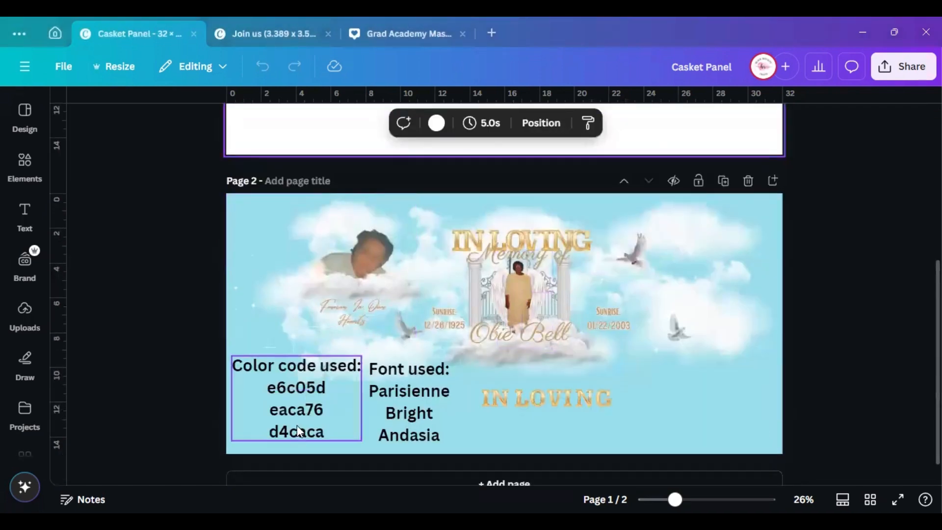
left_click(435, 123)
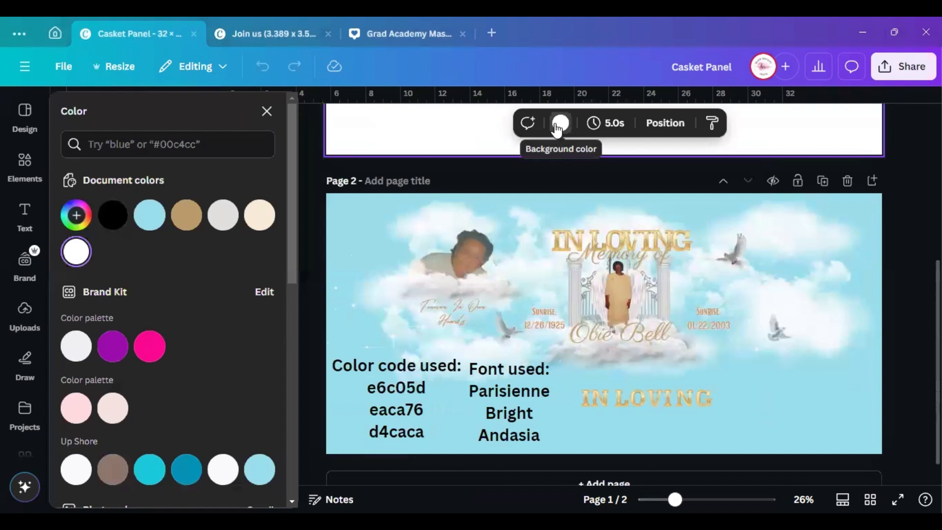
left_click(75, 217)
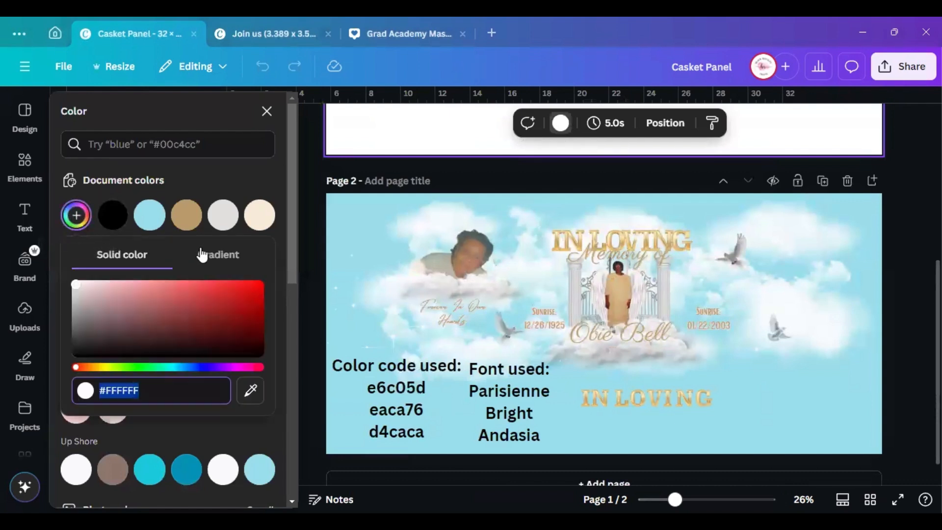
left_click(229, 260)
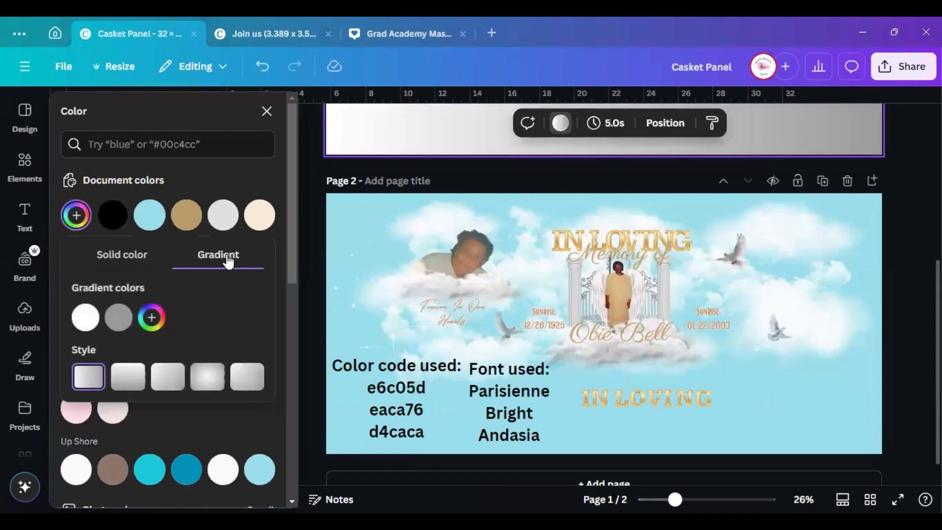
left_click(86, 319)
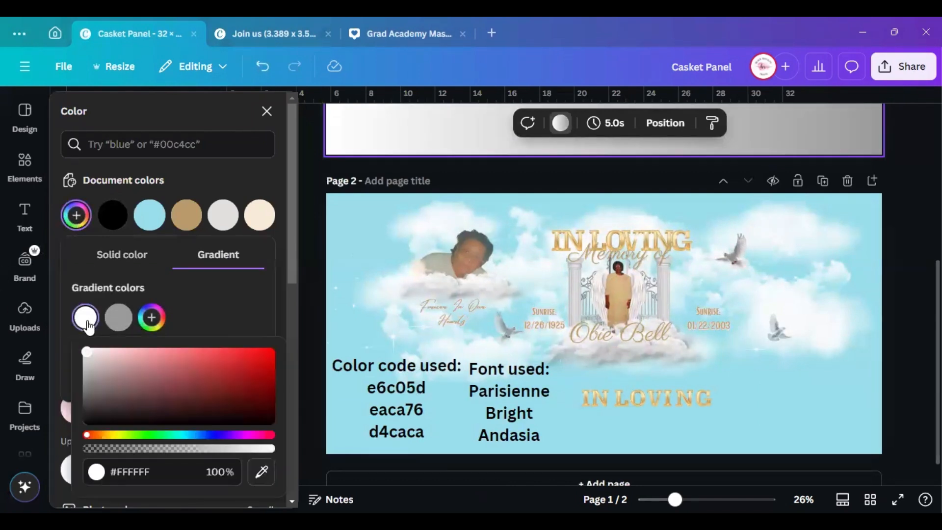
left_click(142, 471)
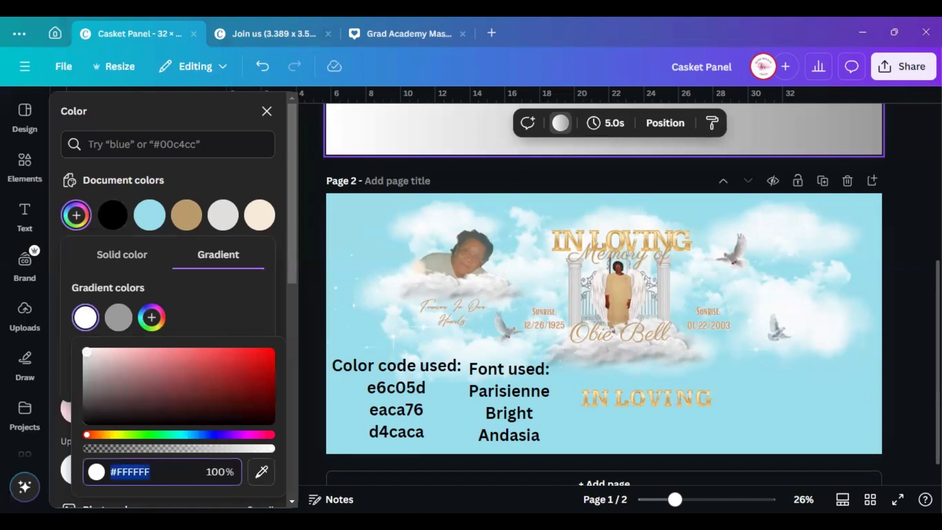
type("#E")
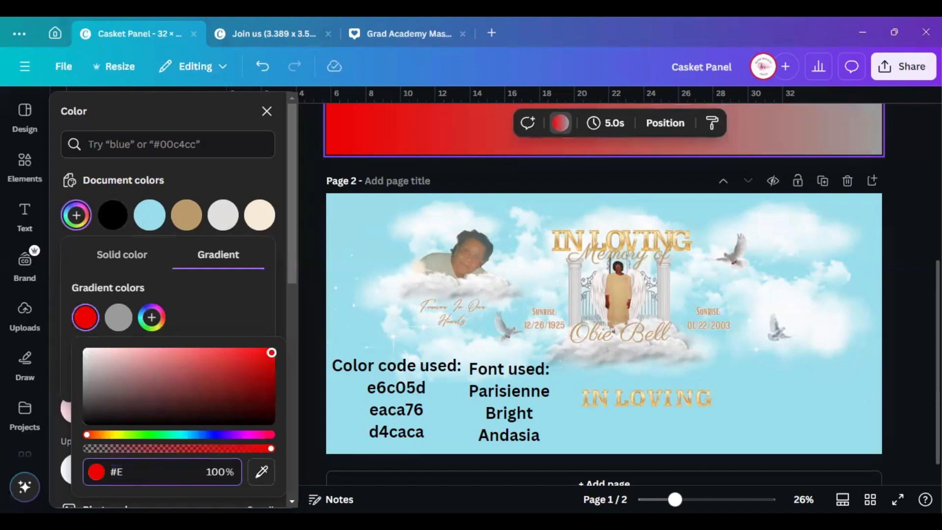
type("6C")
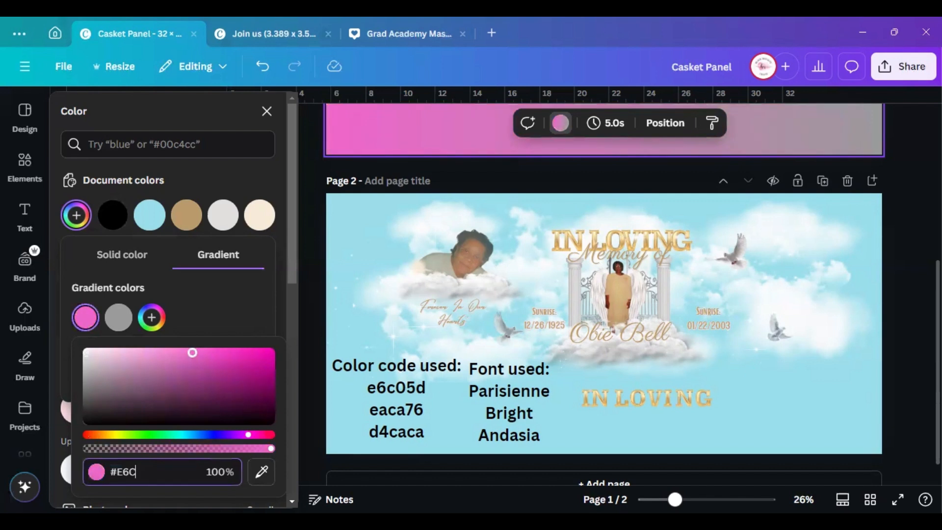
type("05D")
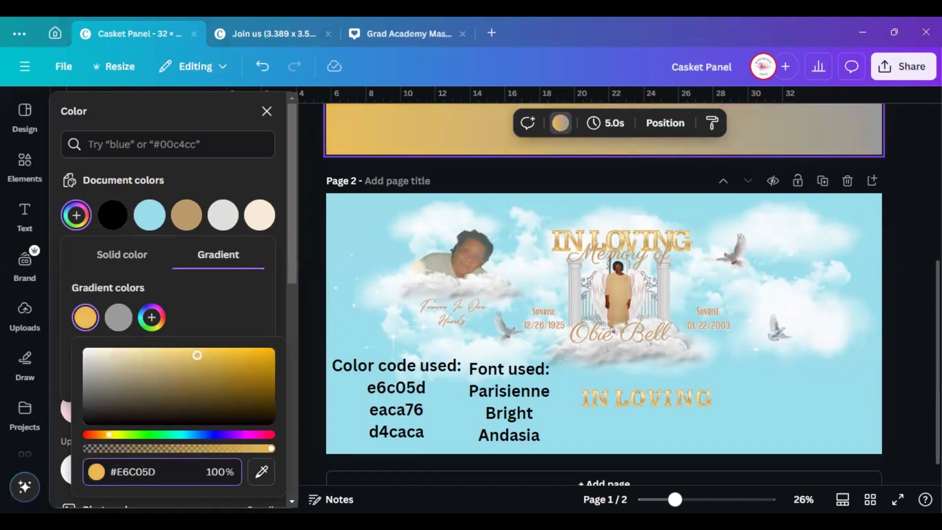
left_click(117, 327)
left_click(199, 473)
key("BackSpace")
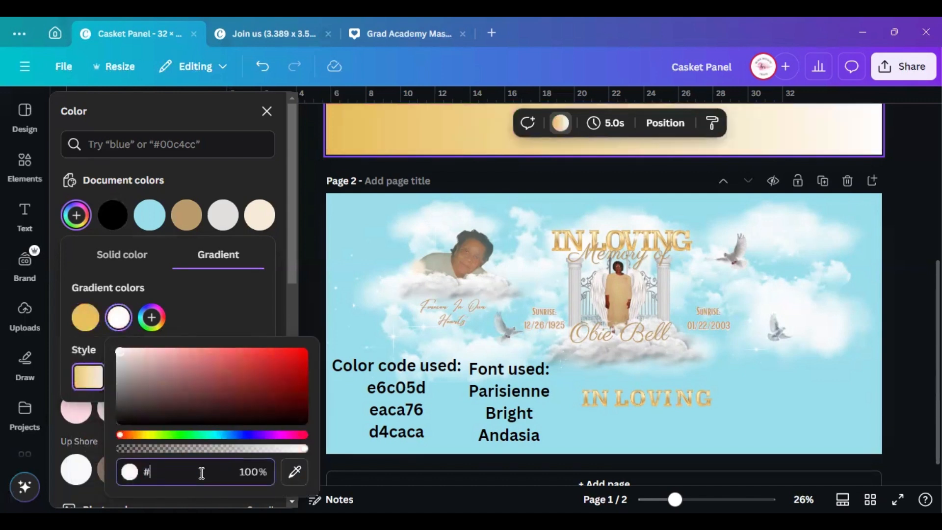
type("EA")
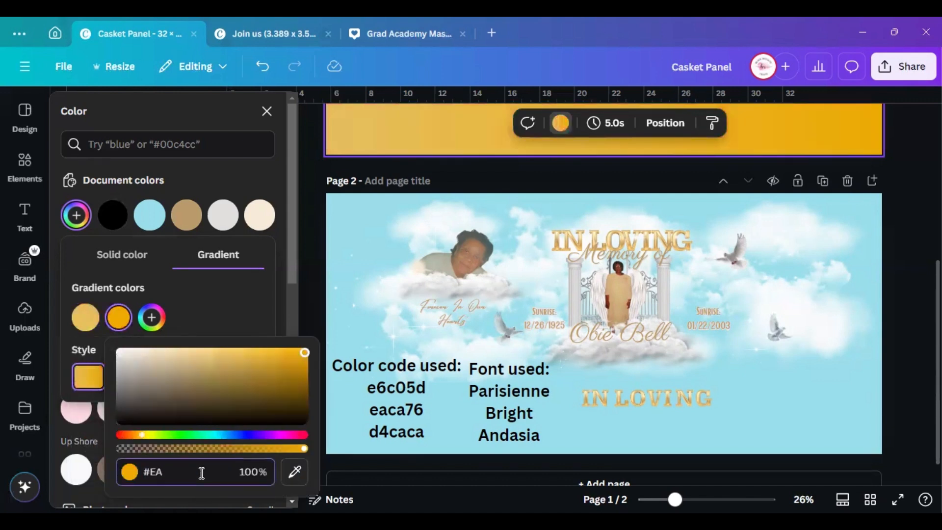
type("CA")
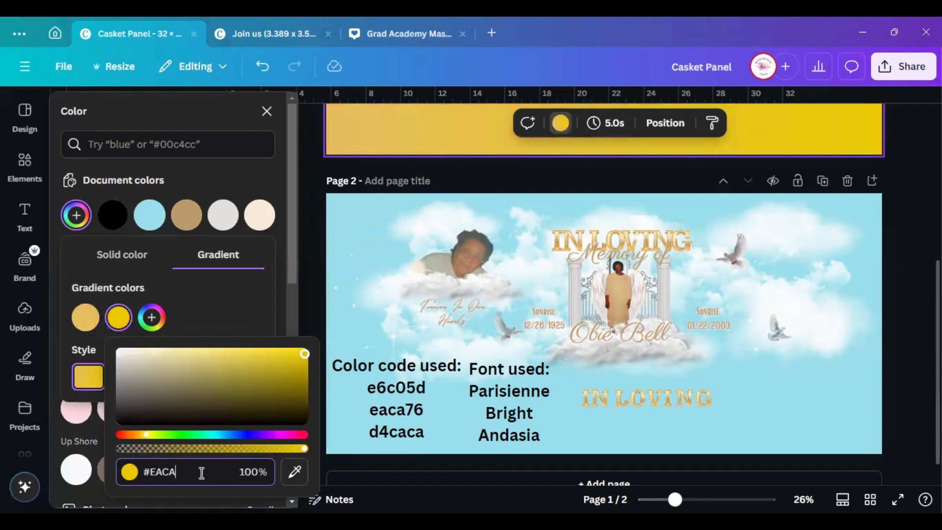
type("76")
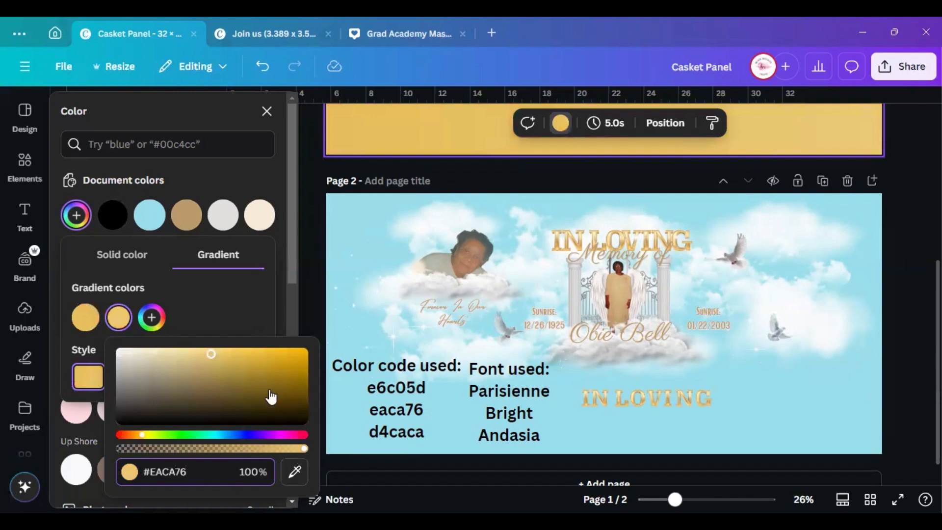
Add a third gradient stop coloured pale pink #D4CACA
left_click(225, 300)
left_click(151, 317)
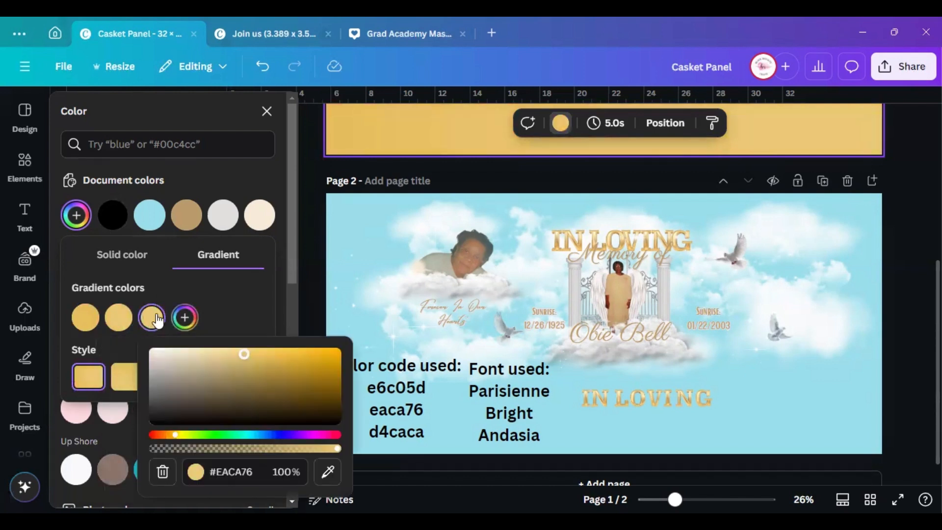
left_click(153, 319)
left_click(153, 319)
left_click(270, 474)
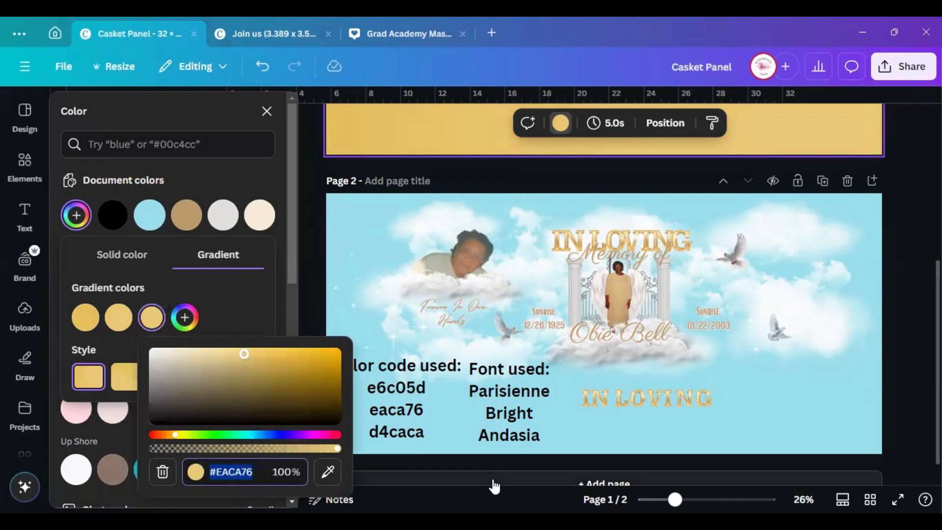
type("#D4")
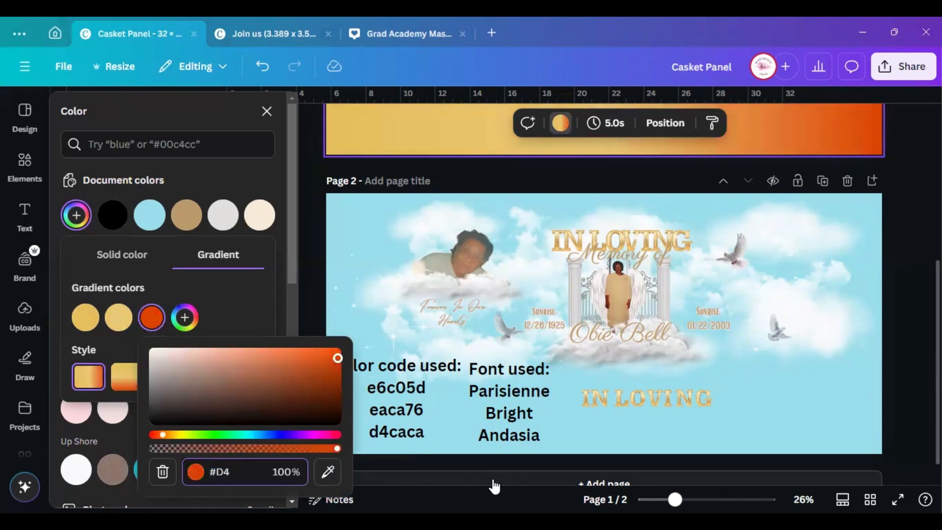
type("CACA")
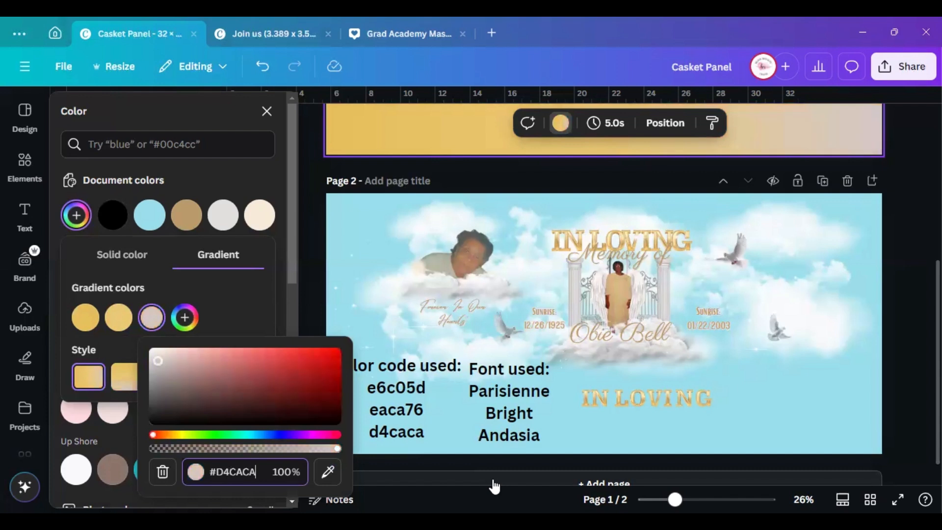
left_click(223, 310)
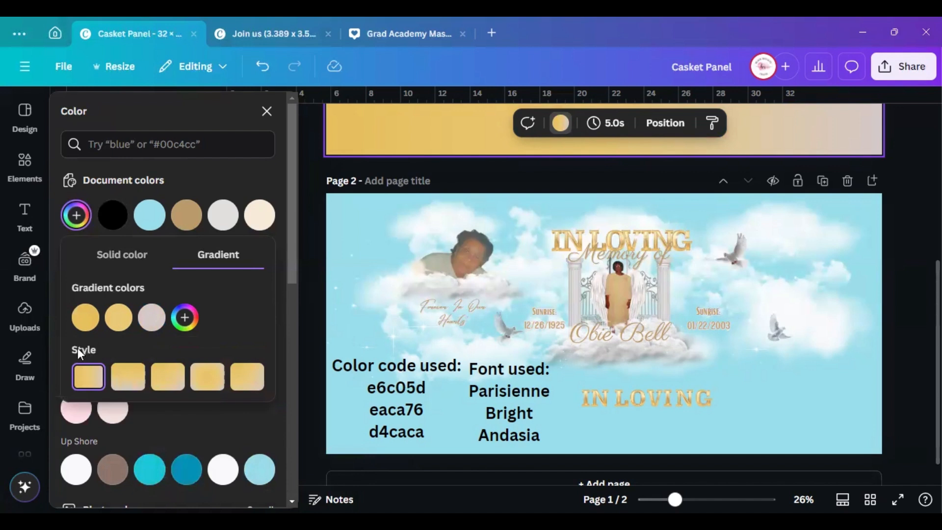
Compare the gradient styles, keep the vertical top-to-bottom one, and close the colour panel
scroll(587, 316, "up", 5)
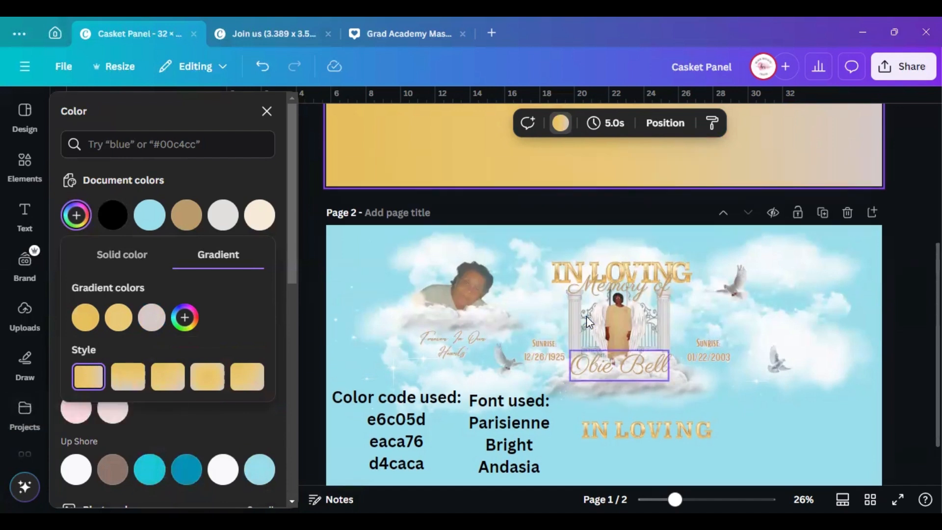
scroll(587, 316, "up", 2)
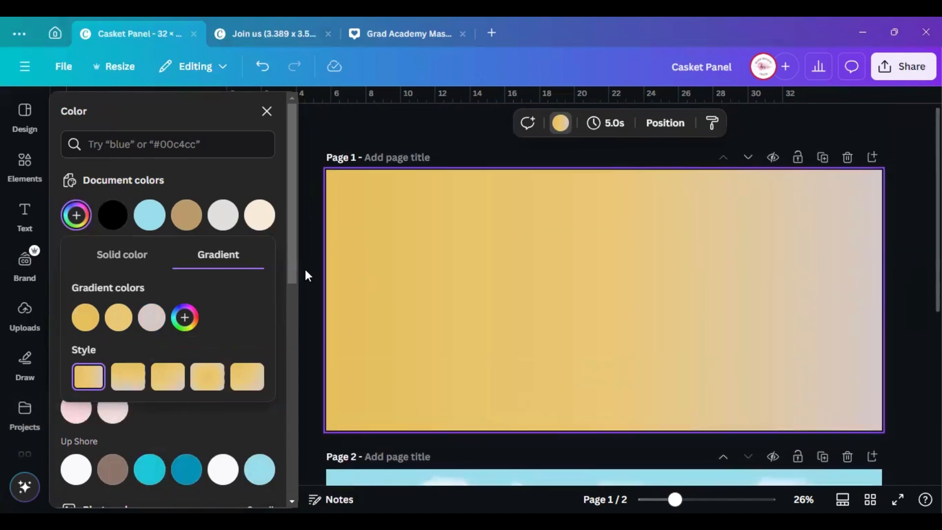
left_click(129, 379)
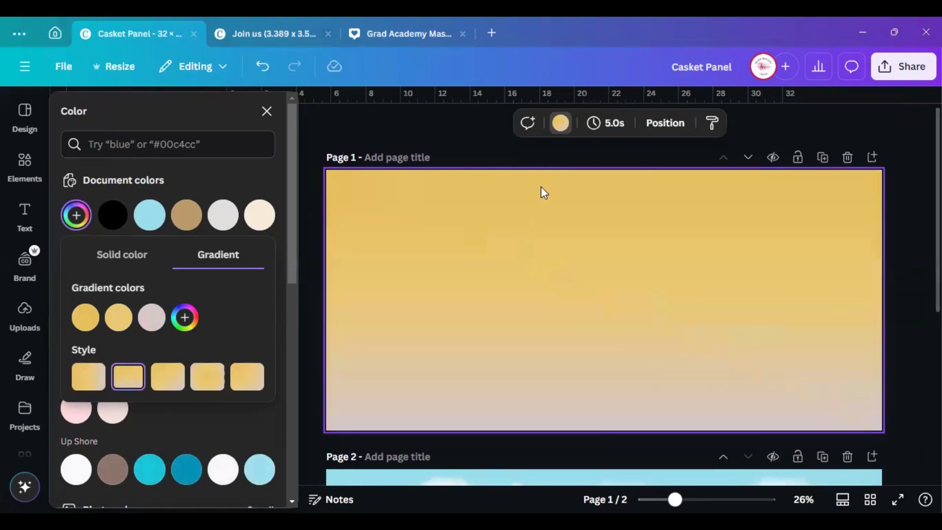
left_click(167, 377)
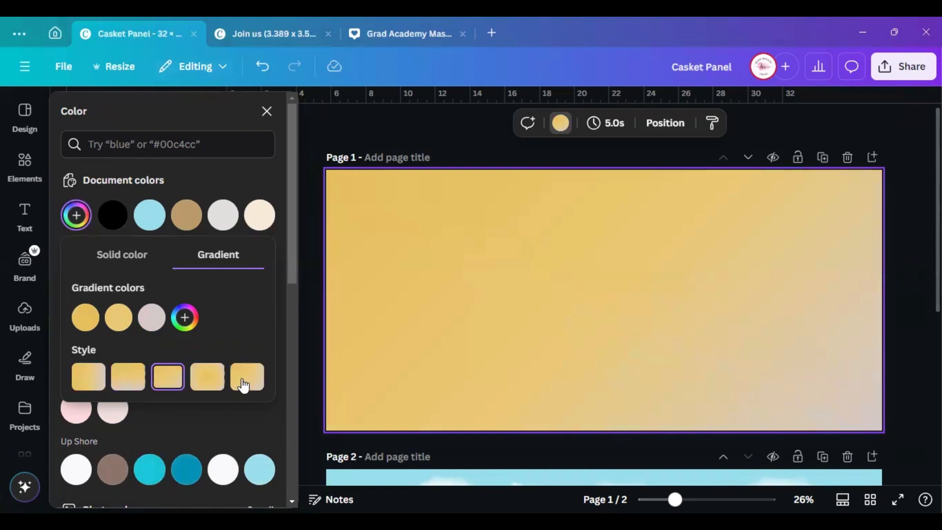
left_click(208, 379)
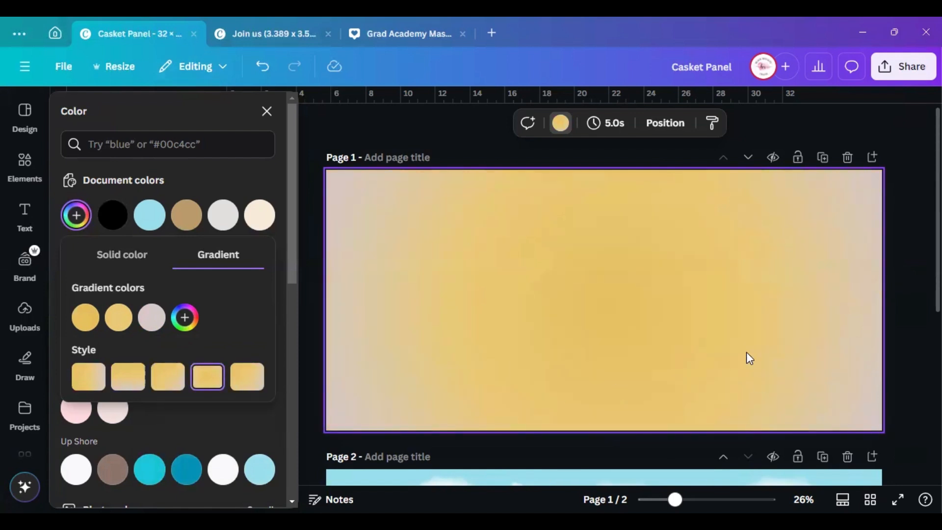
left_click(248, 380)
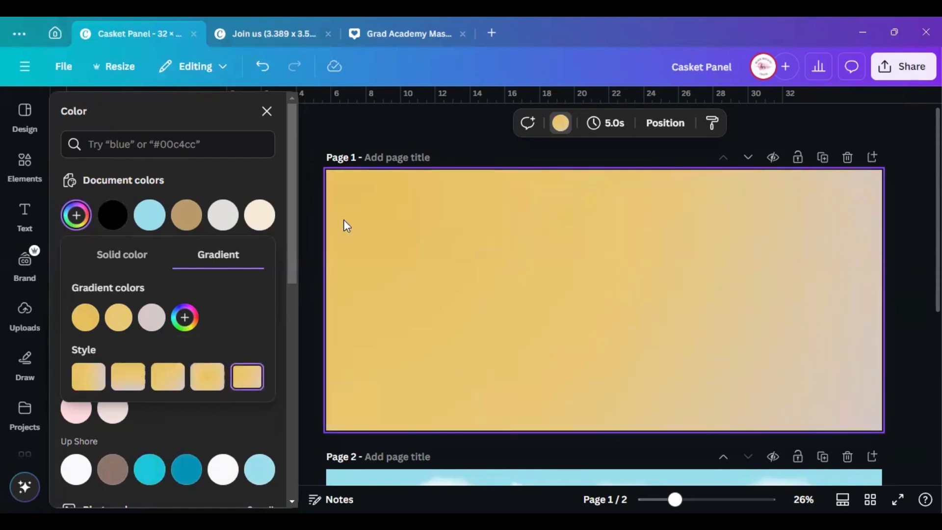
left_click(127, 377)
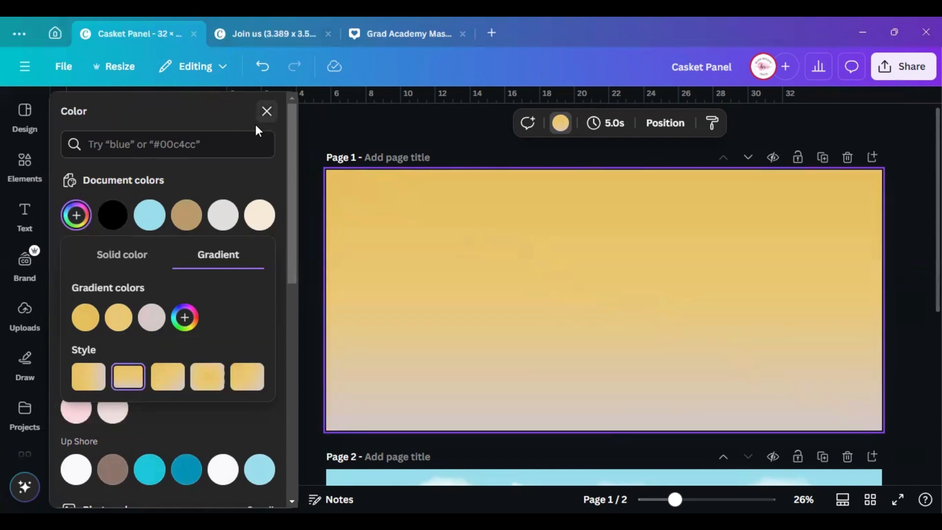
left_click(266, 114)
scroll(755, 265, "down", 3)
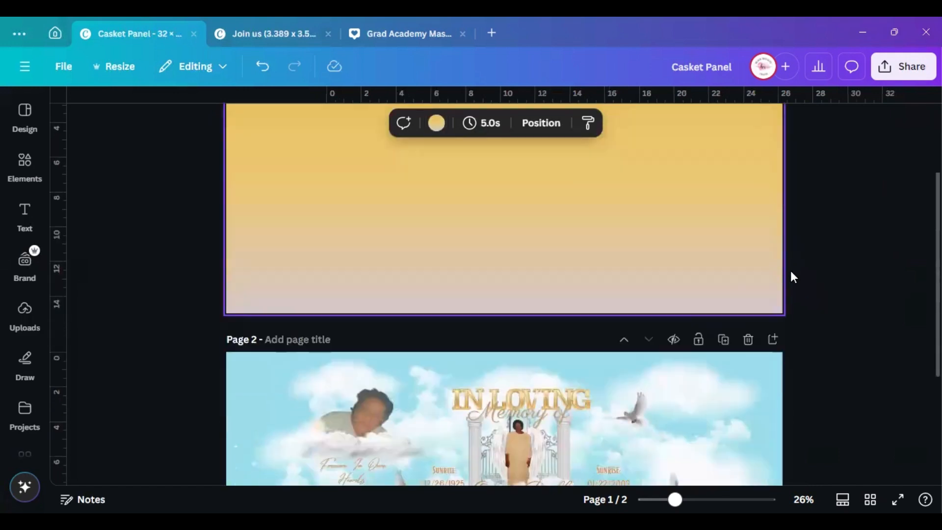
scroll(496, 196, "down", 5)
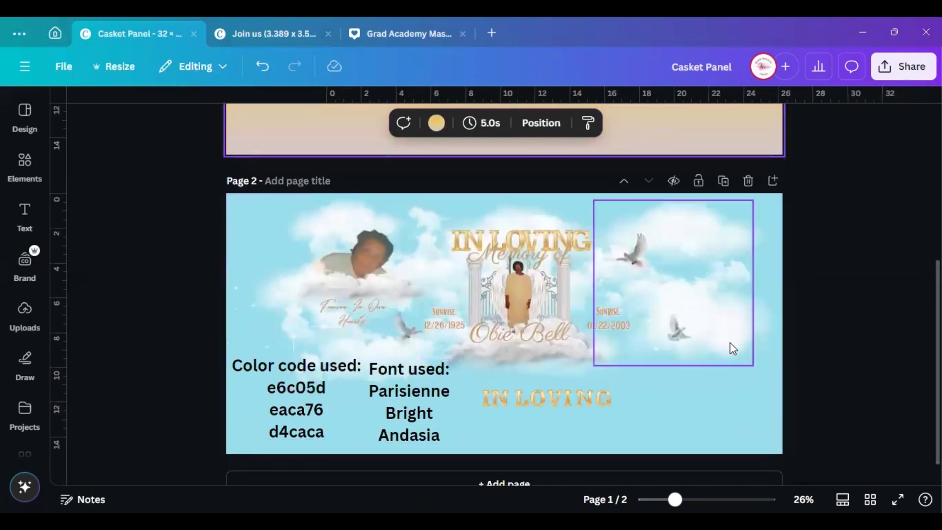
scroll(732, 346, "up", 5)
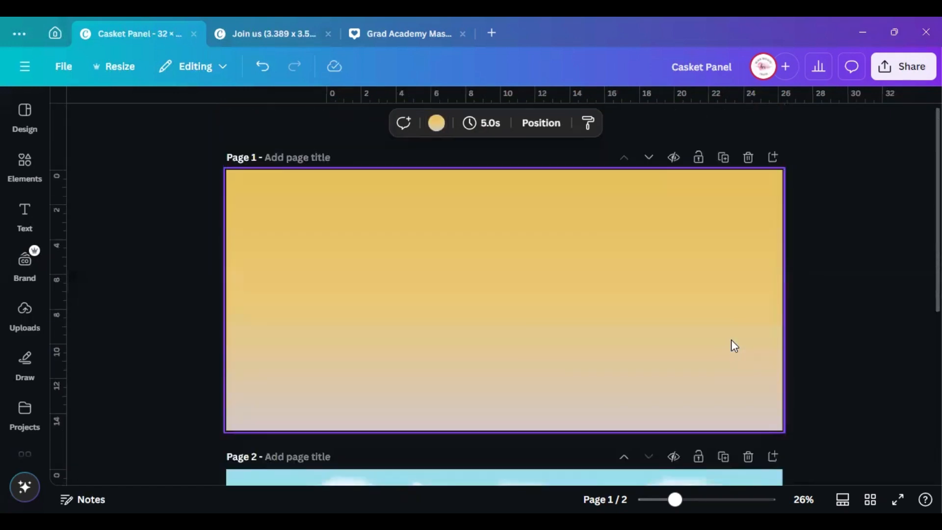
left_click(24, 172)
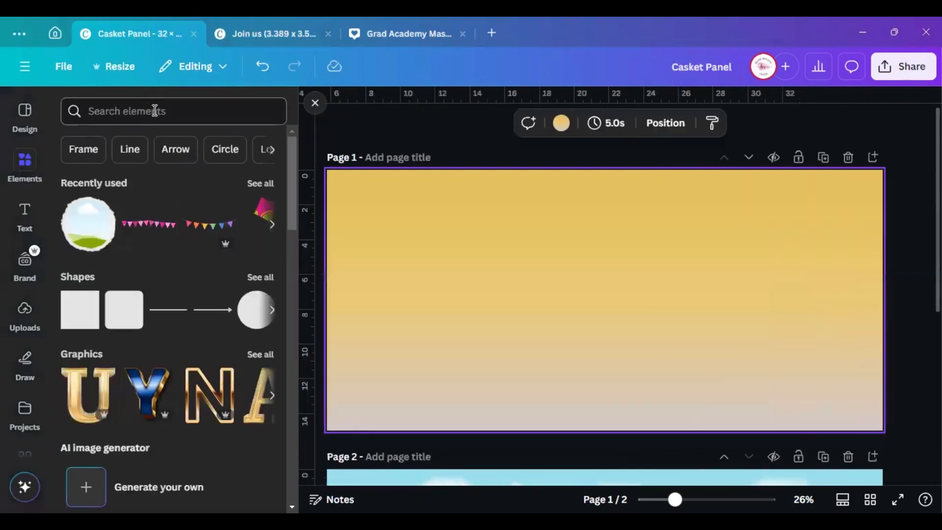
left_click(156, 111)
type("c")
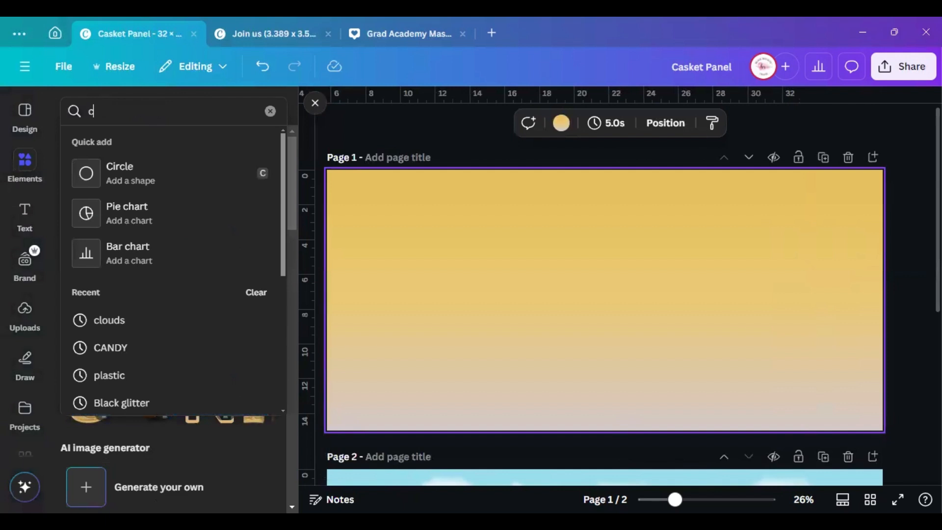
type("louds")
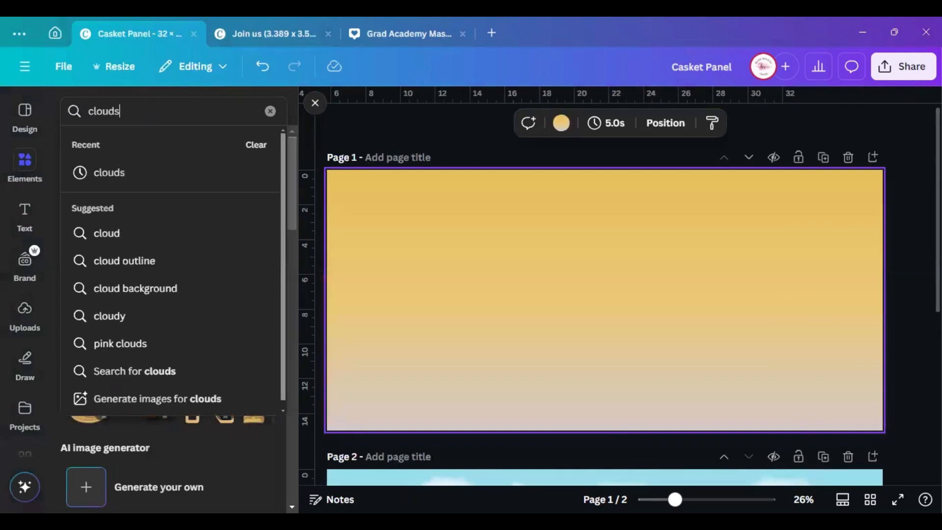
key("Return")
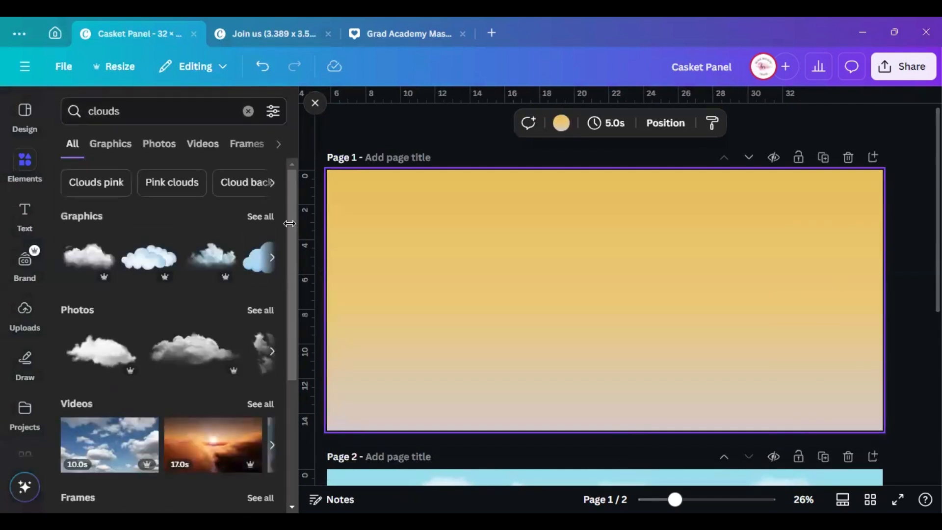
left_click(261, 216)
scroll(137, 311, "down", 3)
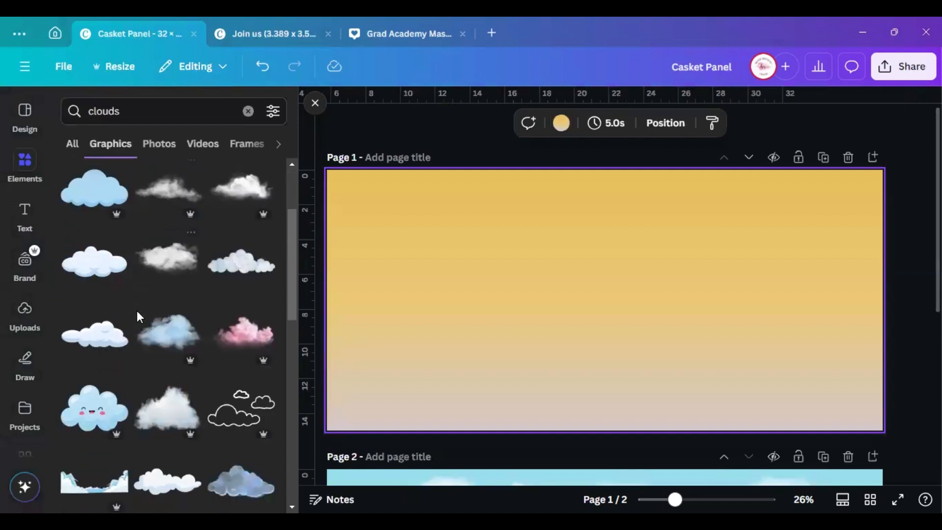
scroll(137, 310, "down", 2)
scroll(644, 281, "down", 3)
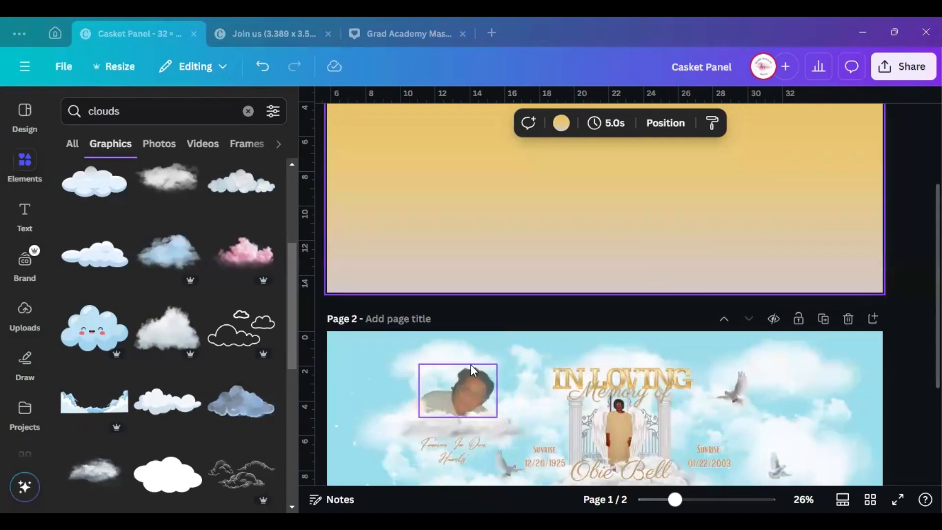
scroll(187, 220, "up", 5)
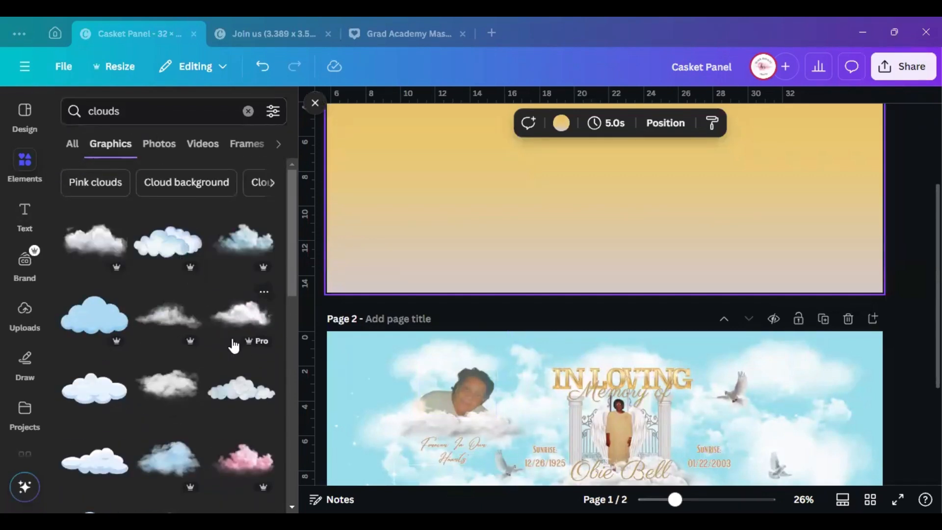
scroll(442, 388, "down", 3)
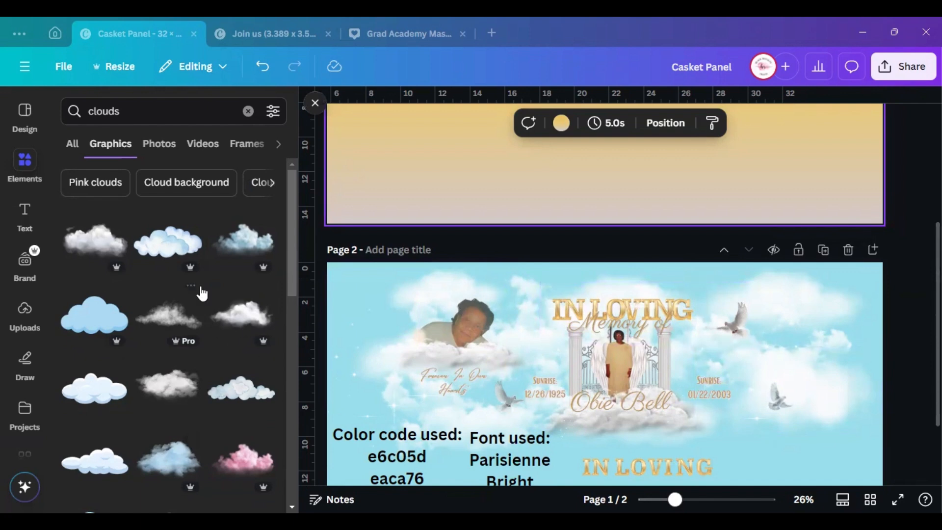
left_click(315, 103)
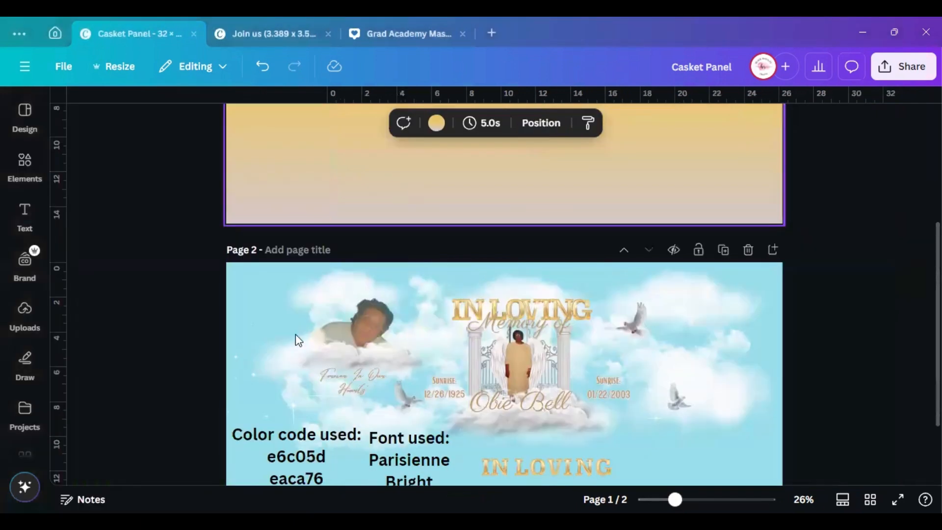
Rearrange the Page 2 clouds and place one at Page 1's upper-left edge
left_click(339, 284)
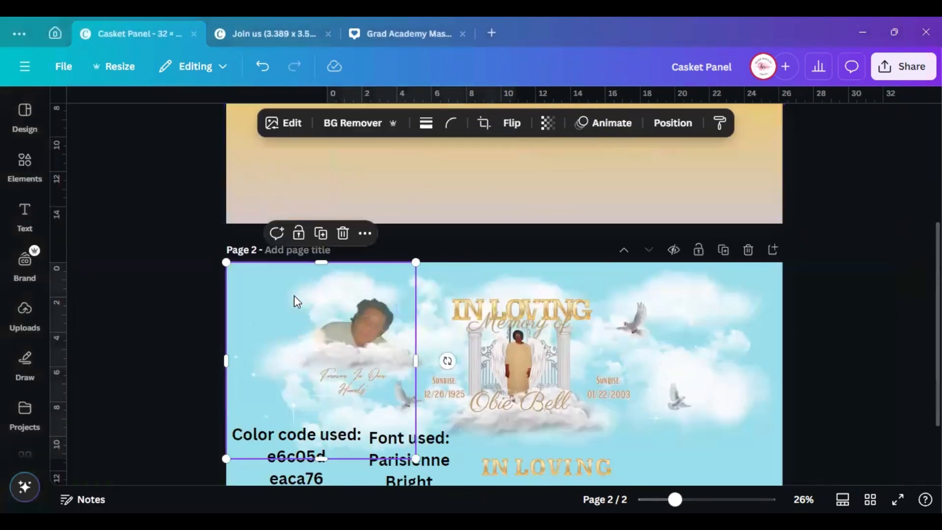
left_click_drag(295, 298, 706, 381)
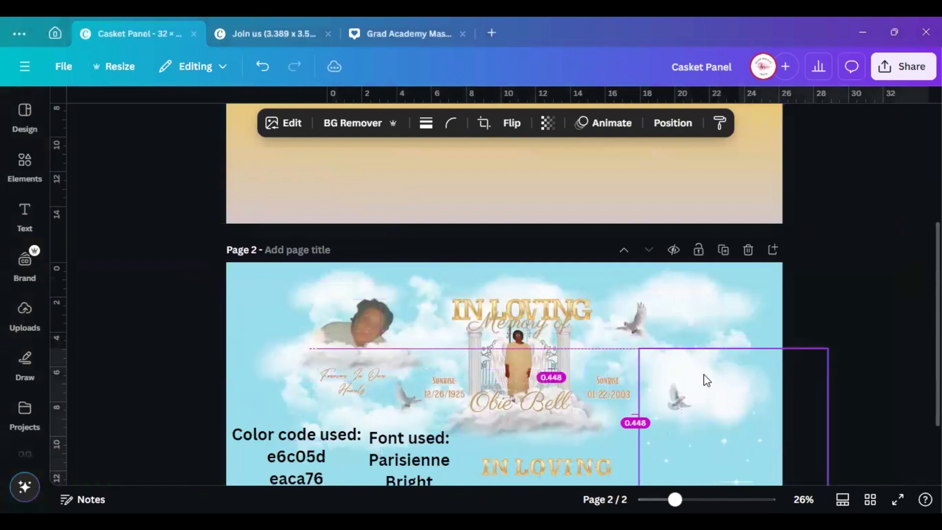
left_click(347, 293)
left_click_drag(352, 281, 368, 71)
scroll(367, 269, "up", 4)
left_click_drag(371, 275, 332, 202)
scroll(388, 273, "down", 4)
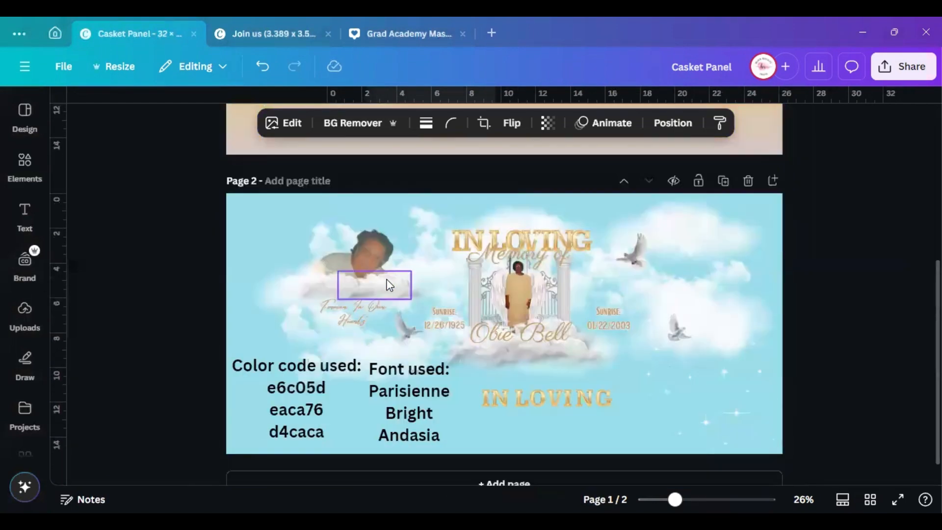
left_click(305, 335)
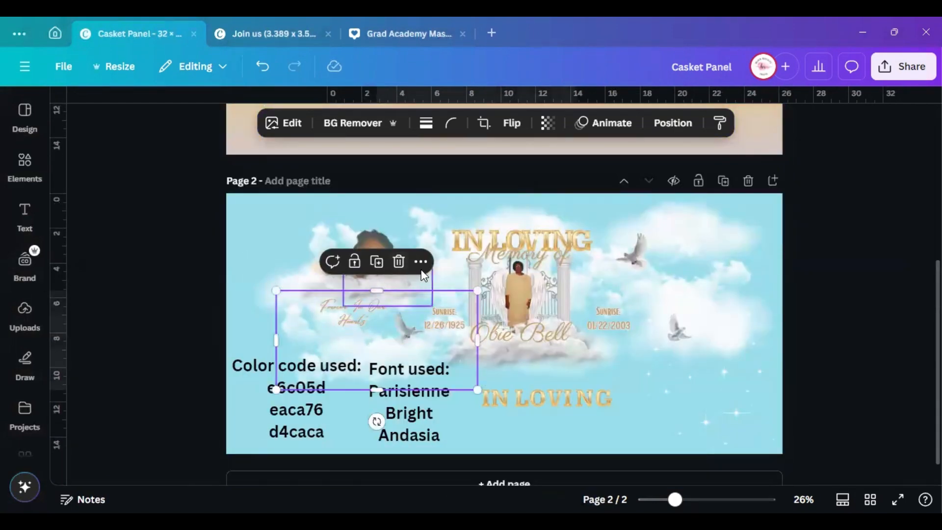
left_click_drag(382, 362, 317, 388)
left_click_drag(309, 220, 281, 210)
Bring right-hand clouds onto Page 1: one at top right, one in the bottom-right corner
scroll(570, 418, "down", 5)
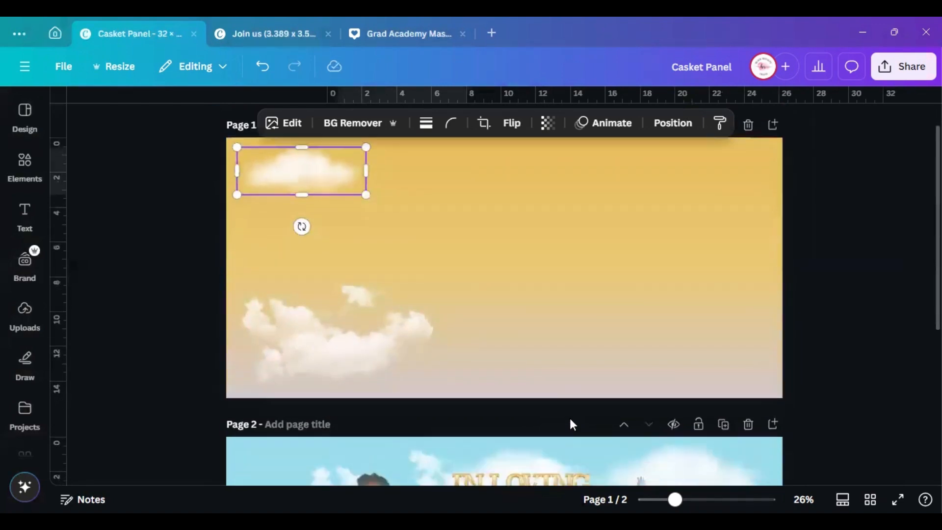
left_click(731, 299)
left_click_drag(733, 343, 716, 488)
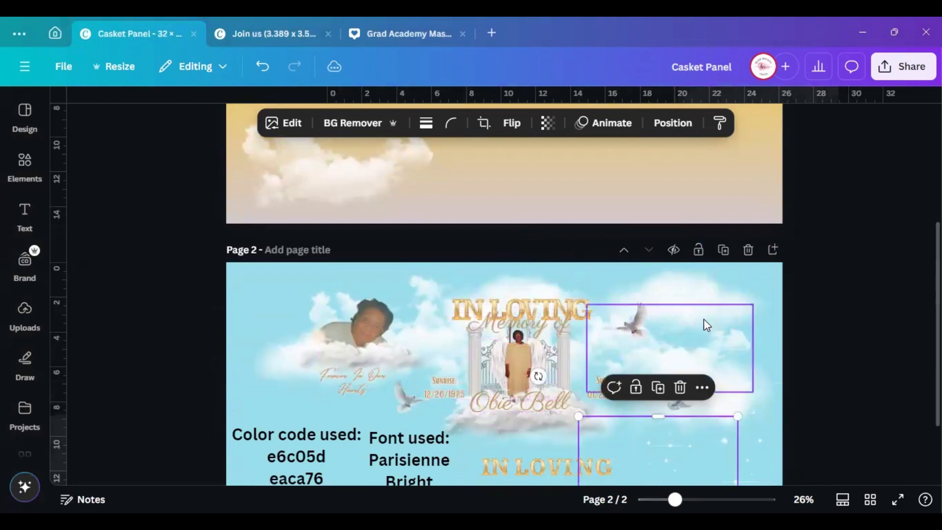
left_click(702, 288)
left_click_drag(702, 288, 681, 88)
left_click_drag(704, 352, 671, 155)
scroll(740, 311, "up", 4)
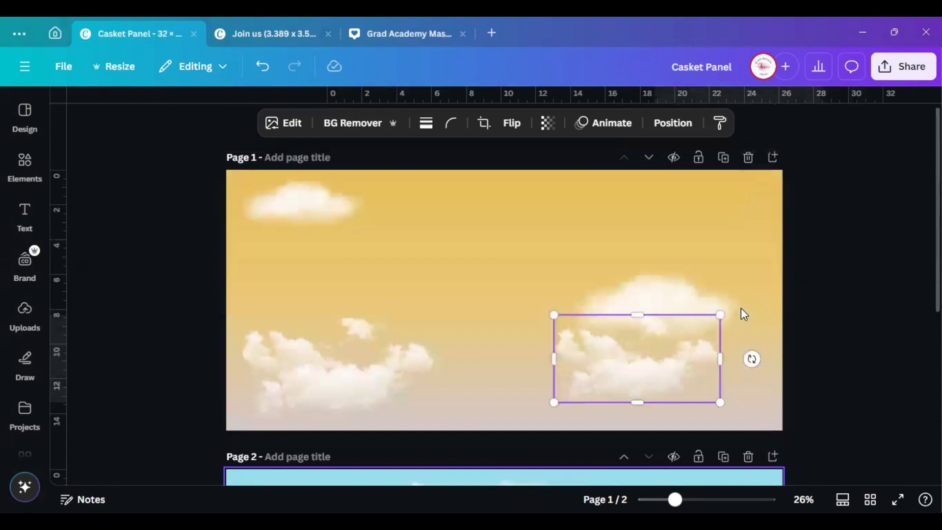
left_click_drag(715, 291, 726, 202)
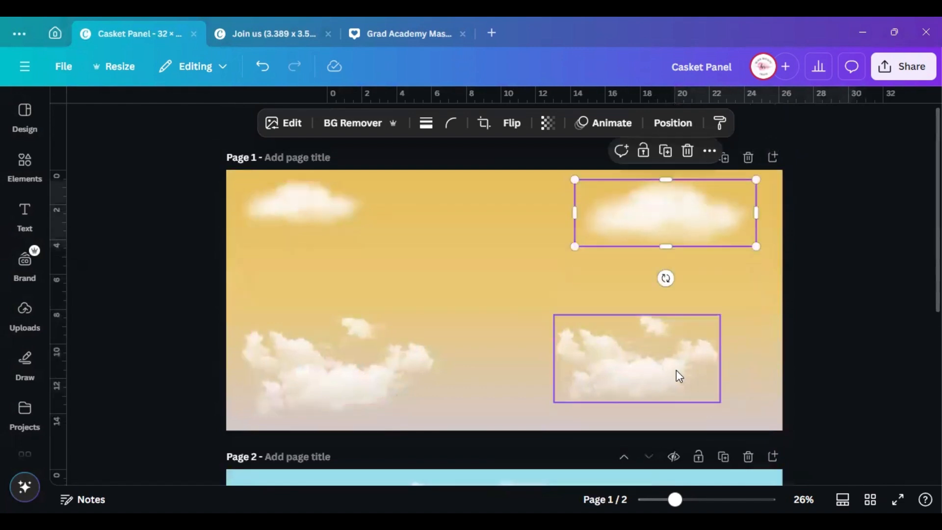
left_click_drag(675, 377, 751, 396)
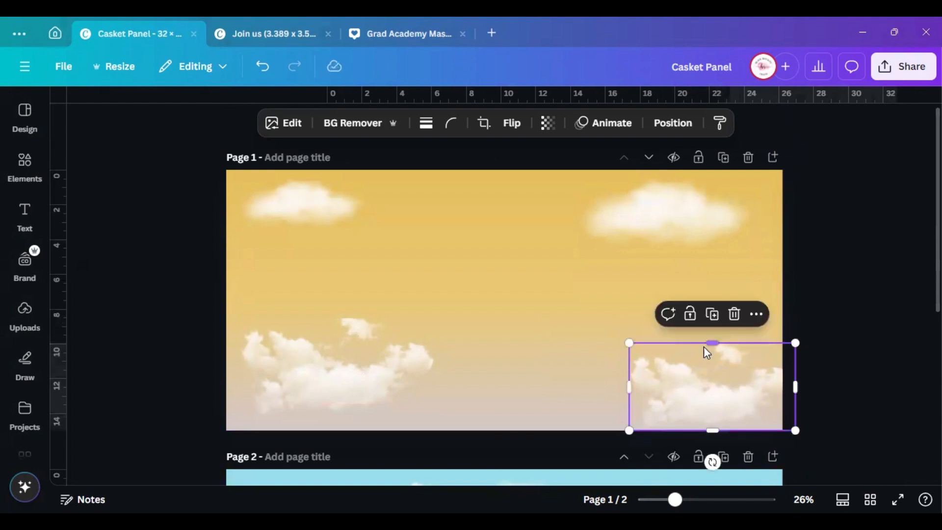
Move another Page 2 cloud into the lower middle of Page 1
scroll(704, 346, "down", 4)
left_click(741, 368)
left_click_drag(738, 362, 755, 449)
left_click_drag(712, 364, 595, 107)
scroll(727, 210, "up", 4)
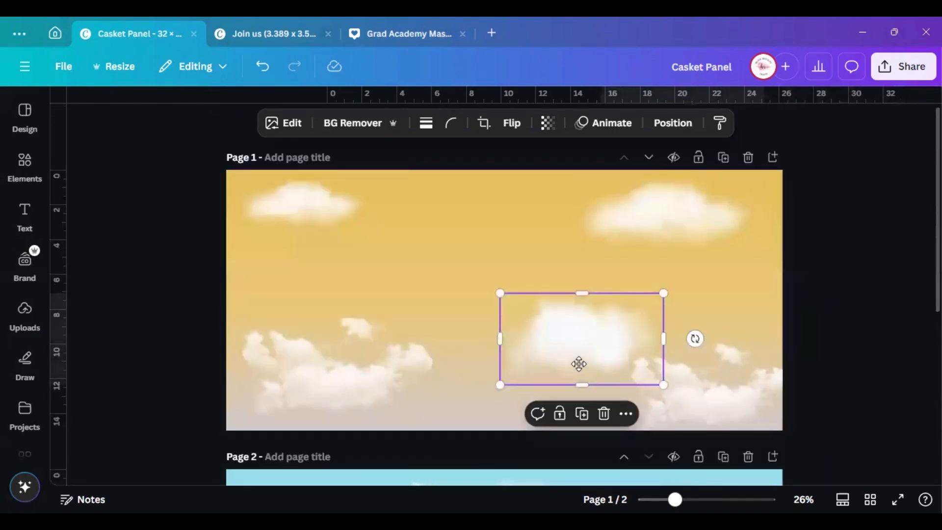
left_click_drag(579, 363, 539, 396)
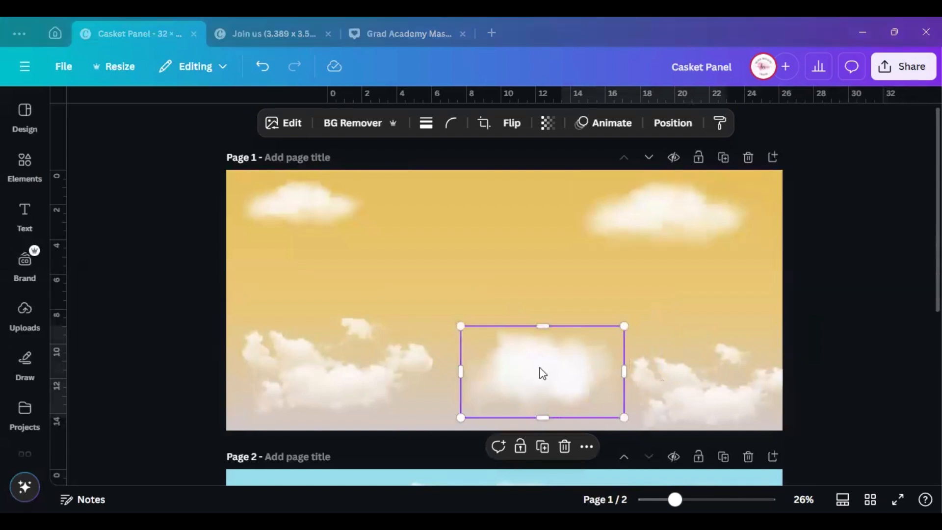
left_click_drag(538, 373, 530, 369)
On Page 2, move the sparkle element aside and widen the element overlapping the IN LOVING heading
scroll(551, 277, "down", 5)
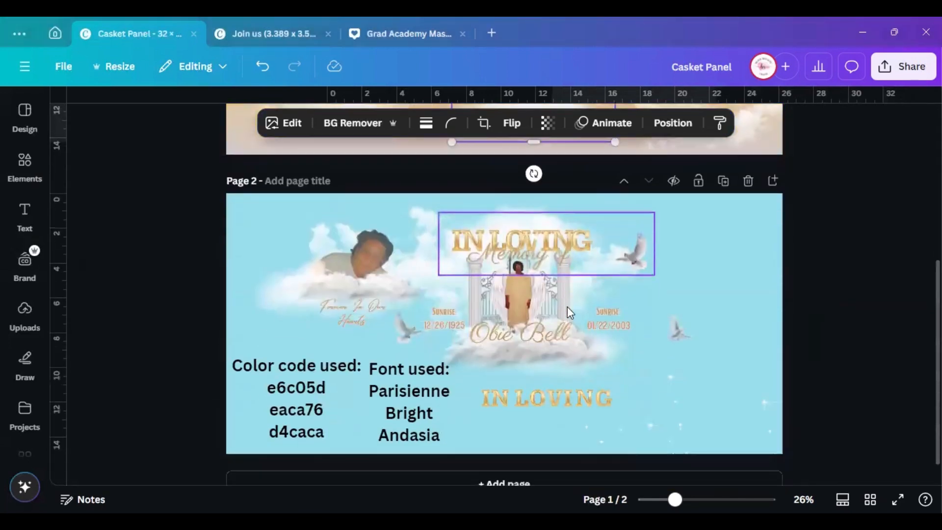
left_click(518, 202)
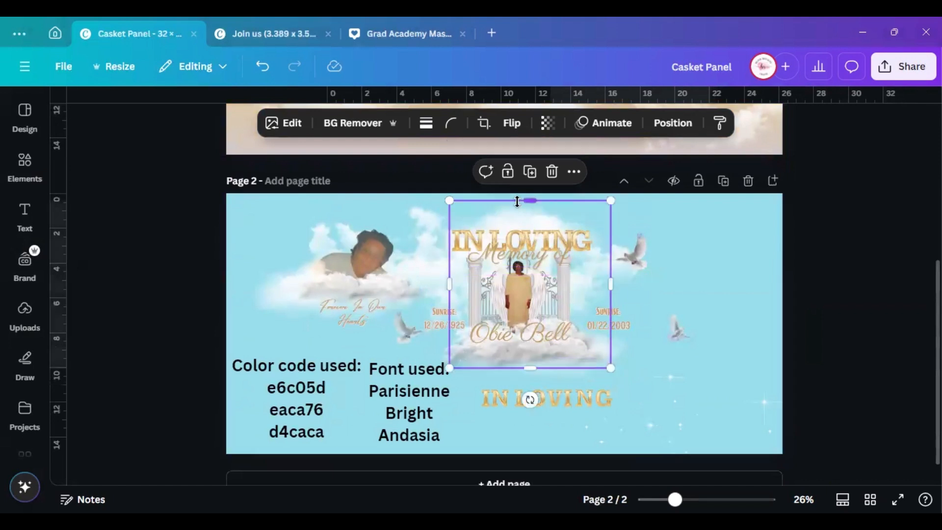
left_click_drag(530, 218, 790, 383)
left_click(505, 219)
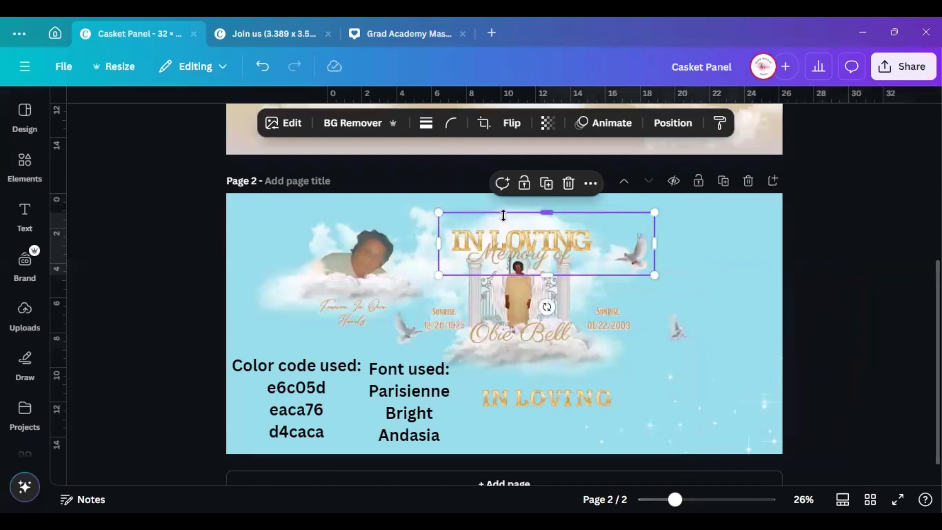
left_click(501, 205)
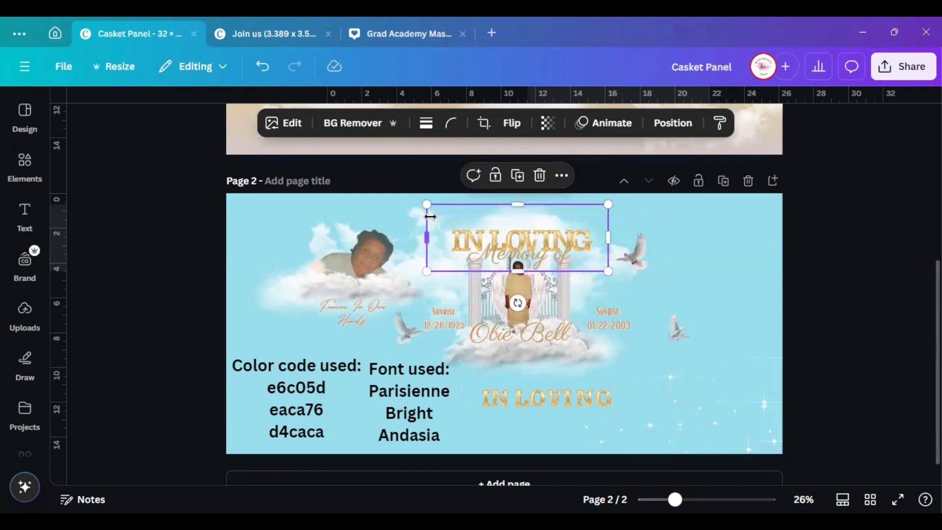
left_click_drag(427, 212, 400, 35)
Drag a cloud up into Page 1's top centre, then select Page 2's photo group
scroll(524, 285, "up", 5)
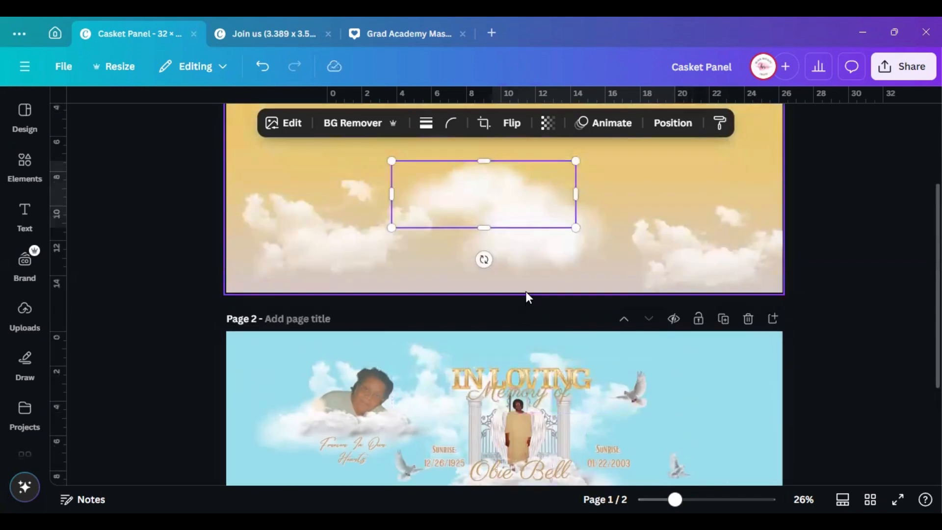
left_click_drag(497, 295, 505, 227)
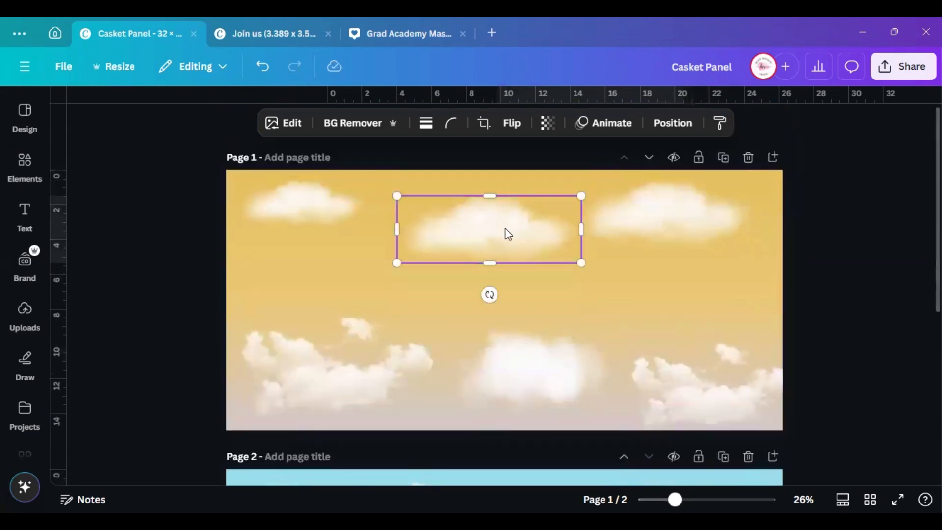
scroll(526, 251, "down", 5)
scroll(527, 252, "up", 1)
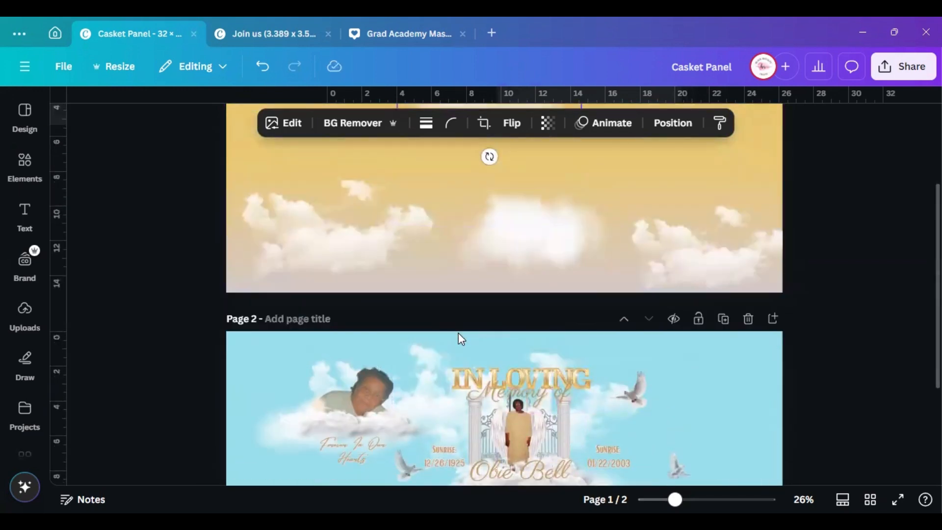
left_click(432, 351)
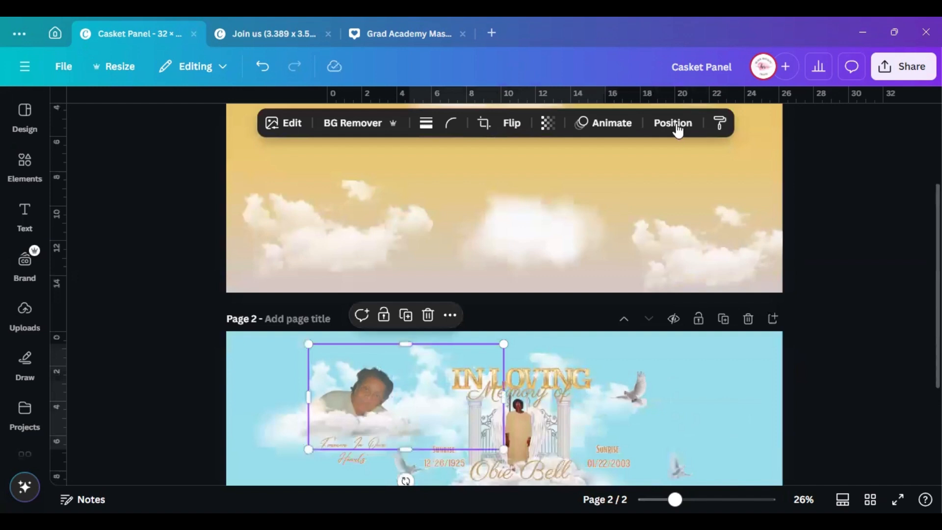
Show the Position layer list and look through the element layers
left_click(676, 130)
left_click(240, 142)
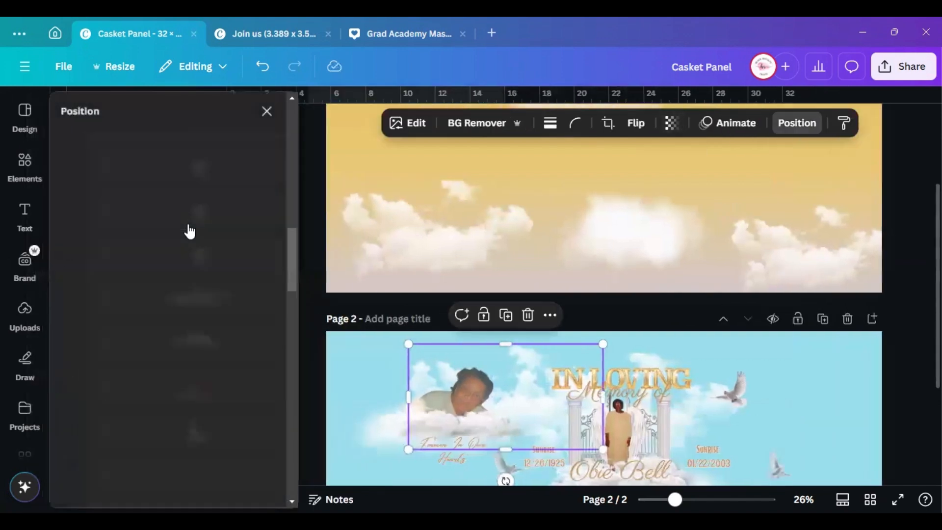
scroll(200, 305, "down", 2)
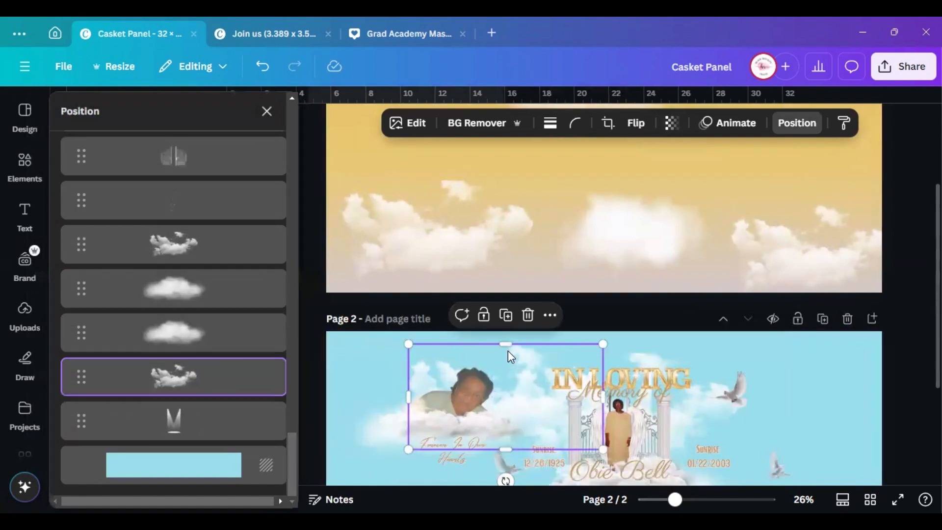
left_click(550, 316)
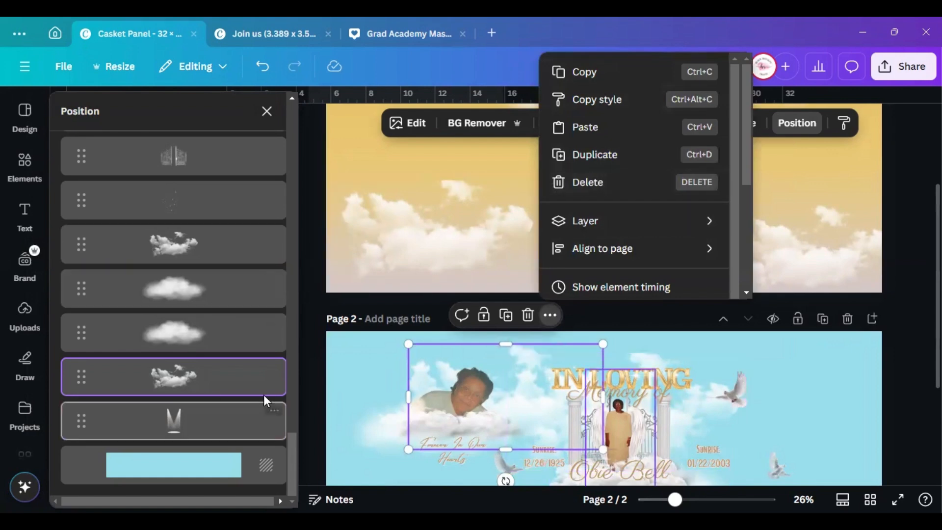
left_click(564, 353)
scroll(794, 305, "up", 3)
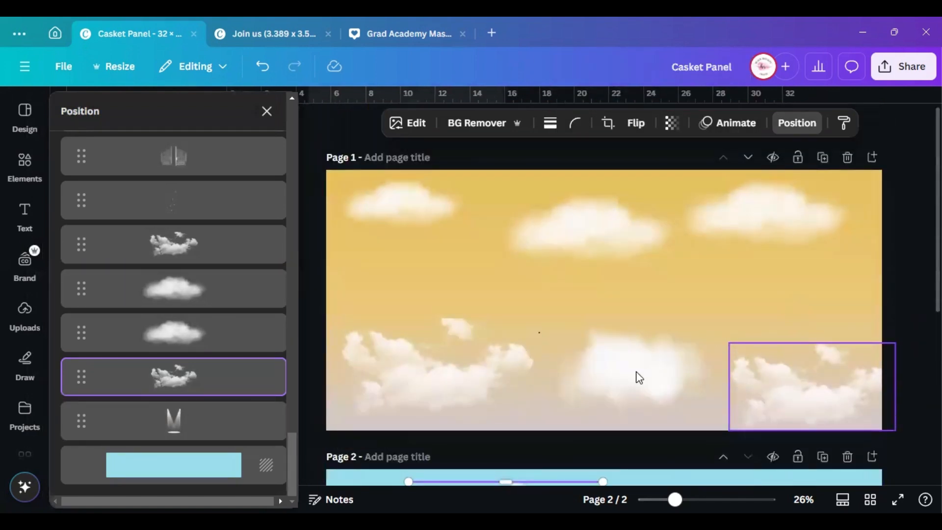
Select the cloud behind Page 2's photo and drag it up into Page 1's sky
right_click(415, 273)
left_click(205, 406)
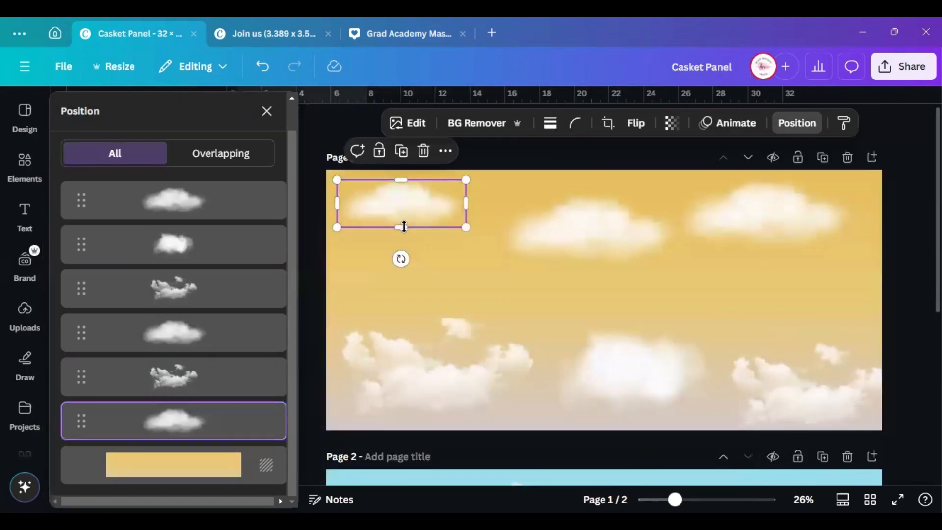
scroll(571, 434, "down", 1)
scroll(571, 434, "down", 4)
left_click(485, 323)
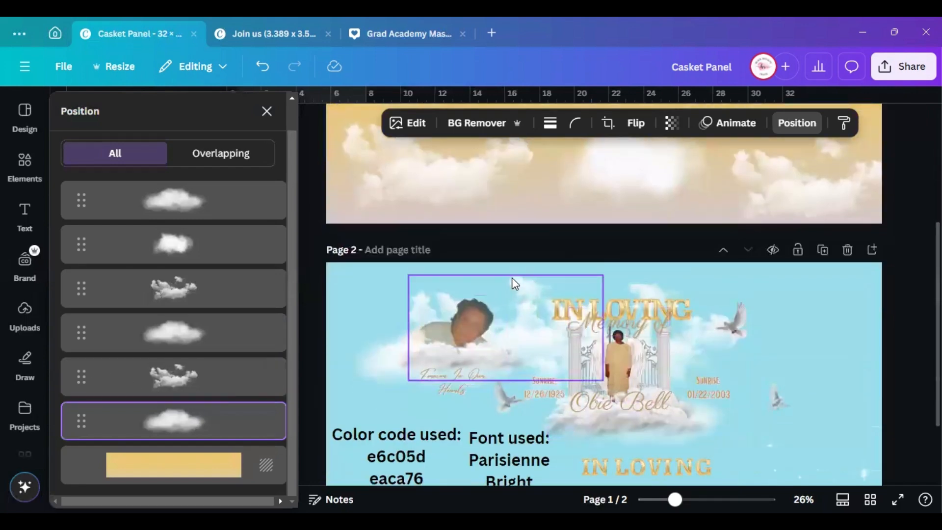
left_click_drag(493, 293, 518, 122)
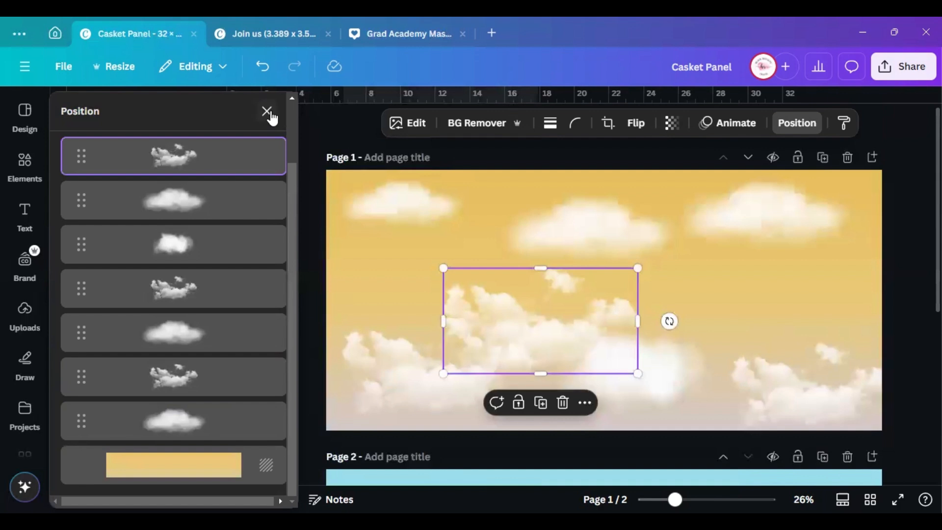
Close the layer list, then shrink the newly added cloud and shift it right
left_click(267, 111)
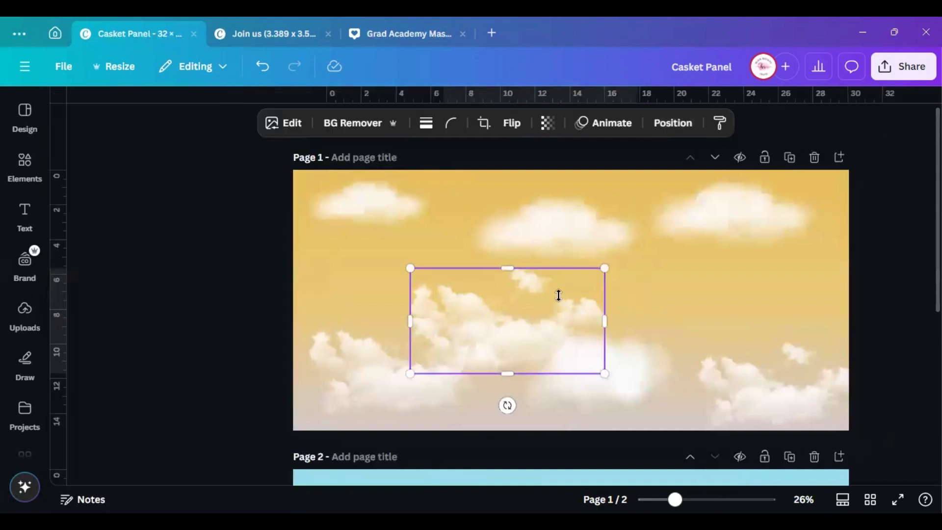
left_click_drag(426, 319, 404, 325)
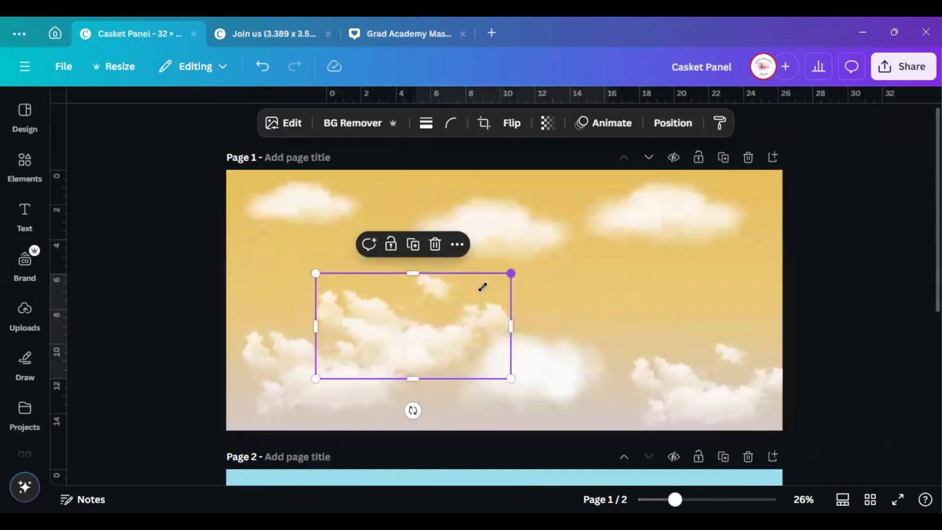
left_click_drag(511, 274, 460, 298)
left_click_drag(388, 318, 412, 315)
left_click(288, 370)
Resize and nudge the top-middle, bottom-right, bottom-middle and left-middle clouds into a balanced sky
left_click(515, 239)
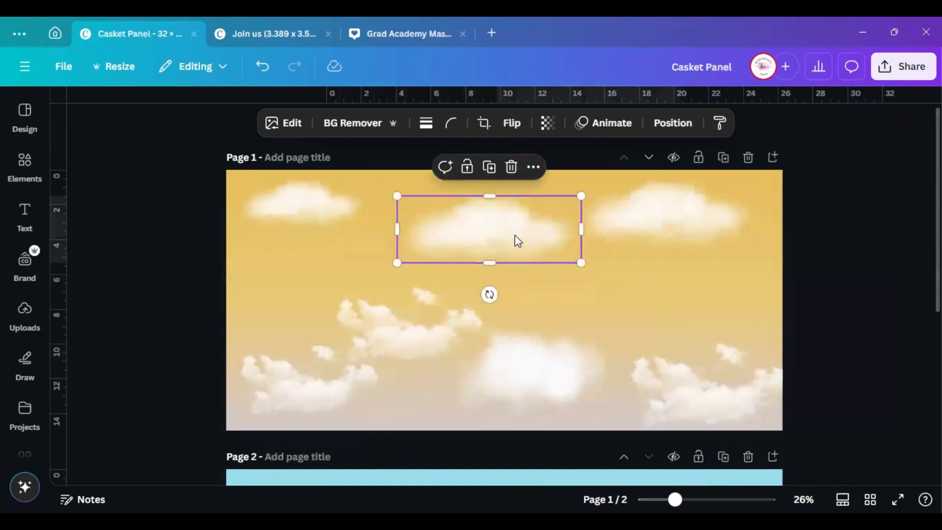
left_click_drag(515, 240, 538, 216)
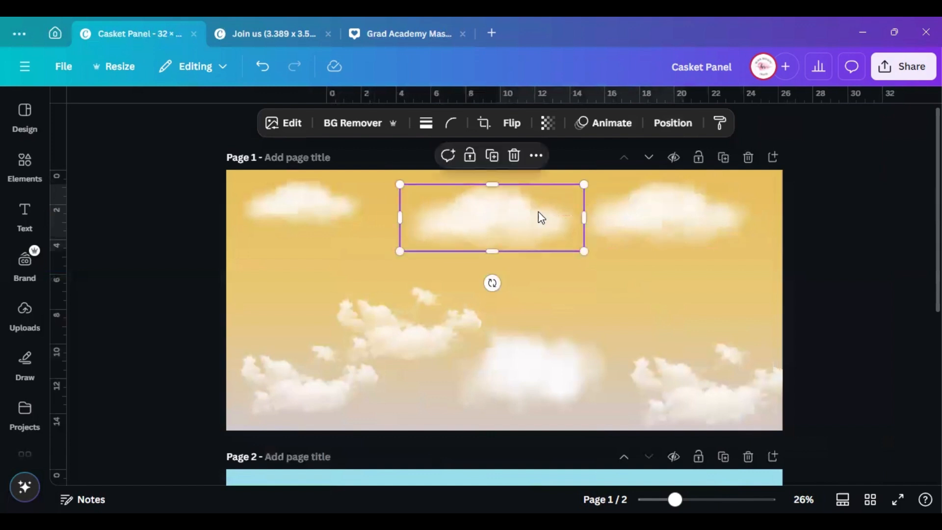
left_click_drag(581, 182, 529, 212)
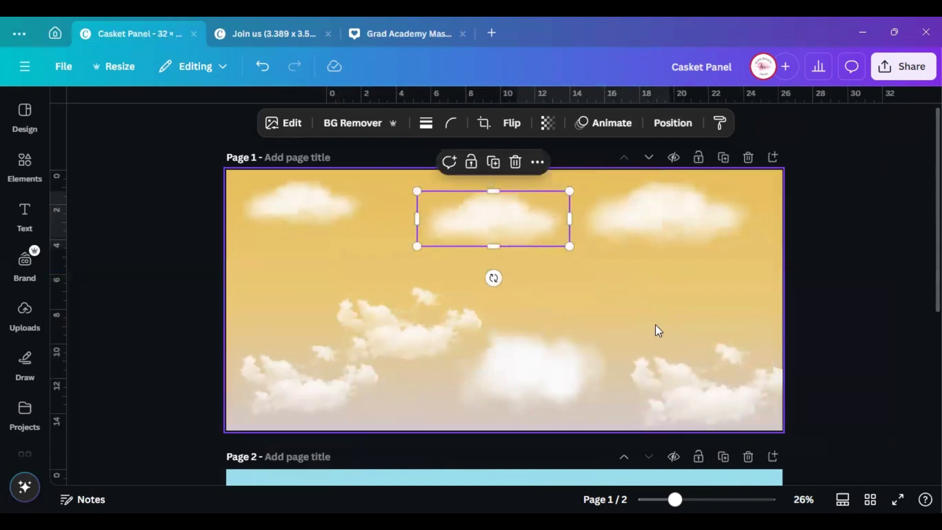
left_click(704, 382)
left_click_drag(705, 384, 708, 381)
left_click(558, 376)
left_click_drag(557, 376, 557, 391)
left_click_drag(444, 333, 476, 323)
Select a gate pillar on Page 2 and show its Position layer list
scroll(537, 267, "down", 5)
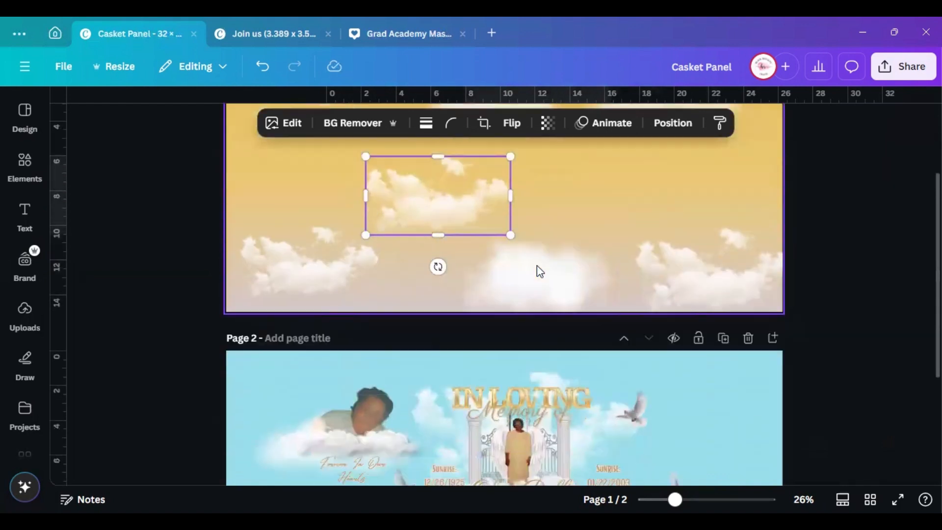
left_click(472, 292)
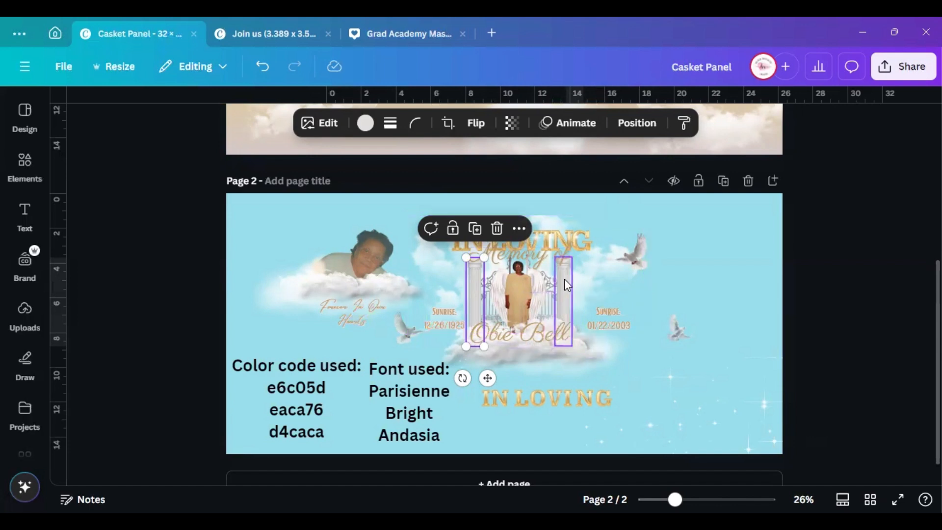
left_click(622, 135)
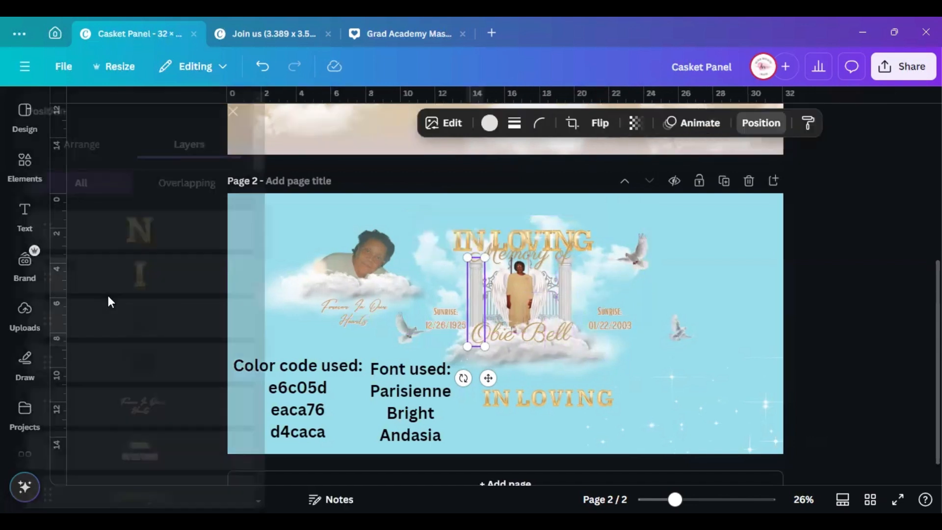
scroll(157, 347, "down", 15)
Group both pillars, move them onto Page 1, enlarge them, and centre them in the sky
scroll(156, 354, "down", 10)
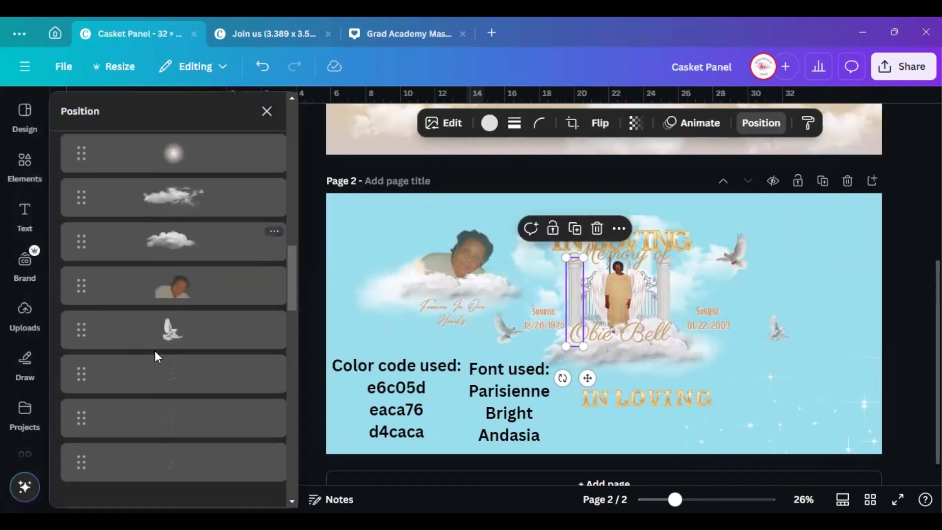
scroll(152, 368, "down", 8)
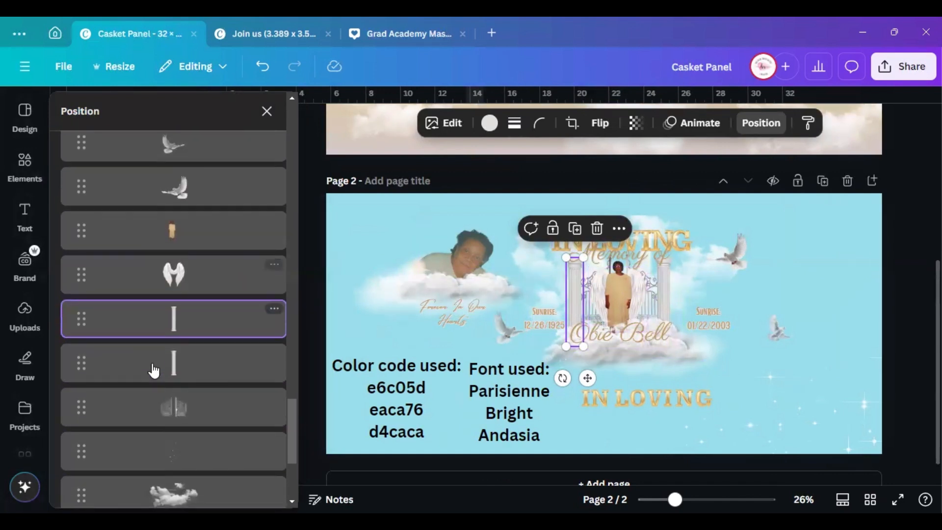
left_click(192, 334, "shift")
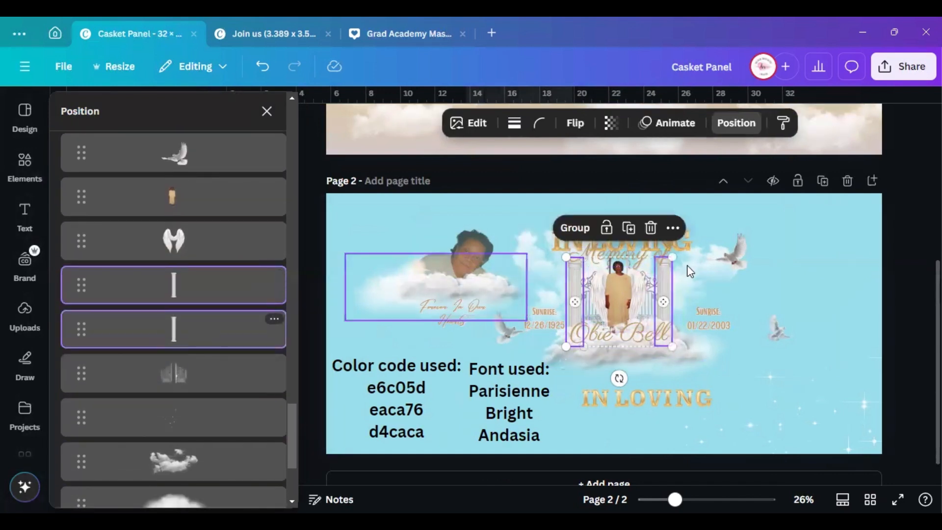
left_click(575, 229)
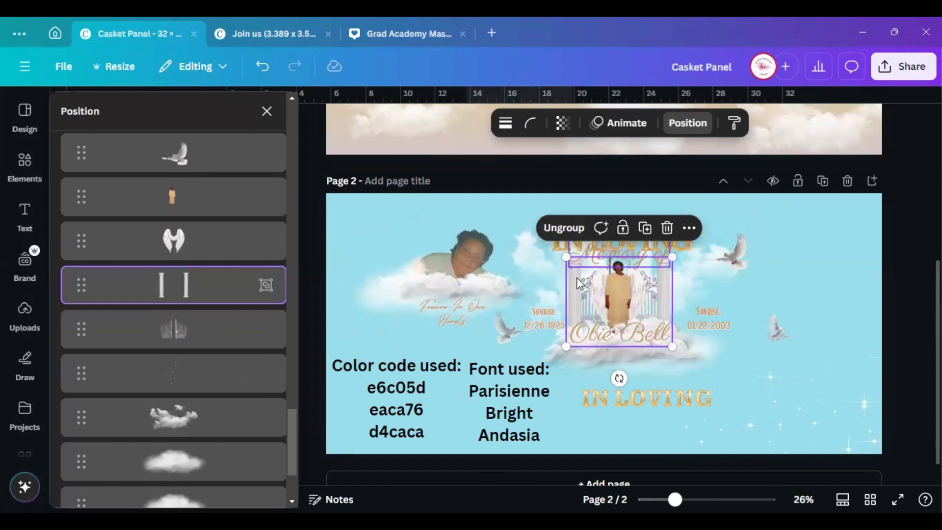
left_click_drag(579, 294, 577, 137)
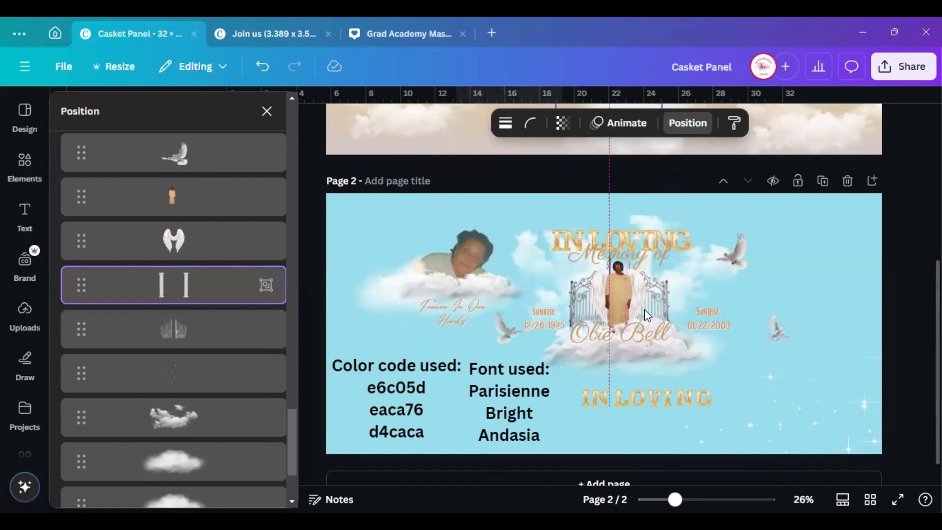
left_click_drag(647, 316, 617, 299)
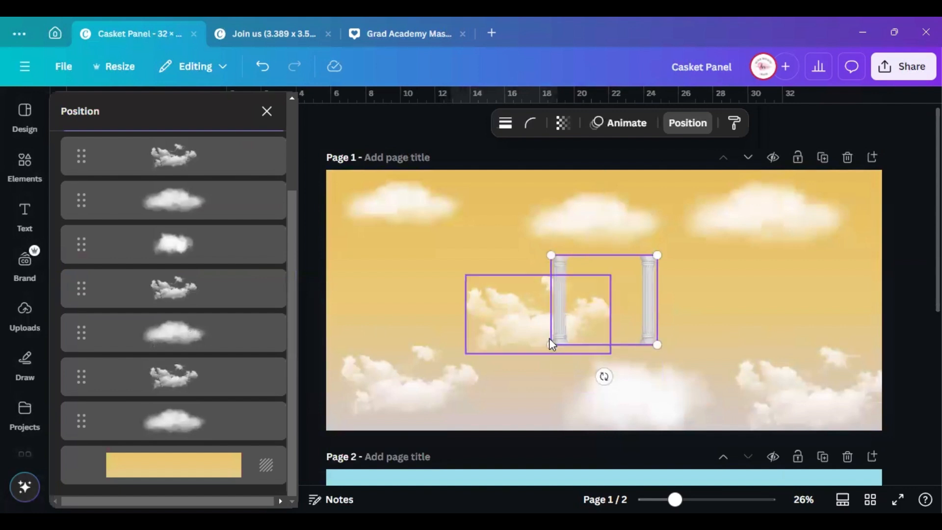
left_click_drag(483, 374, 461, 387)
left_click_drag(553, 352, 592, 327)
scroll(622, 301, "down", 3)
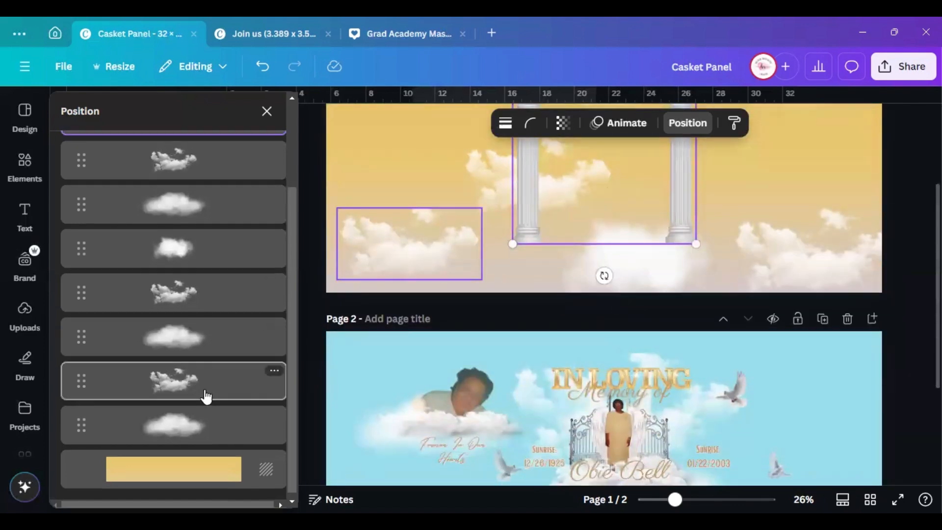
Drag the ornate gates from Page 2 up onto Page 1 between the pillars
scroll(205, 392, "up", 3)
scroll(248, 233, "down", 3)
scroll(620, 381, "down", 3)
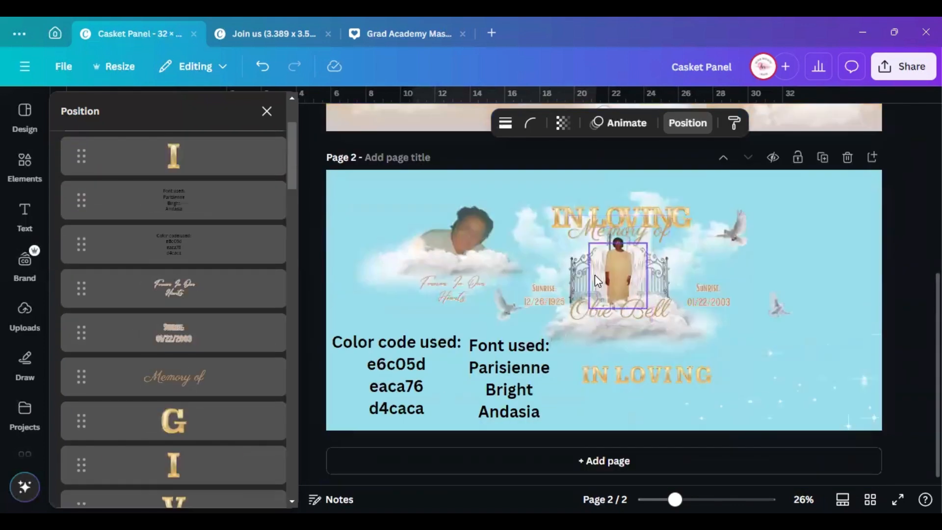
left_click(576, 273)
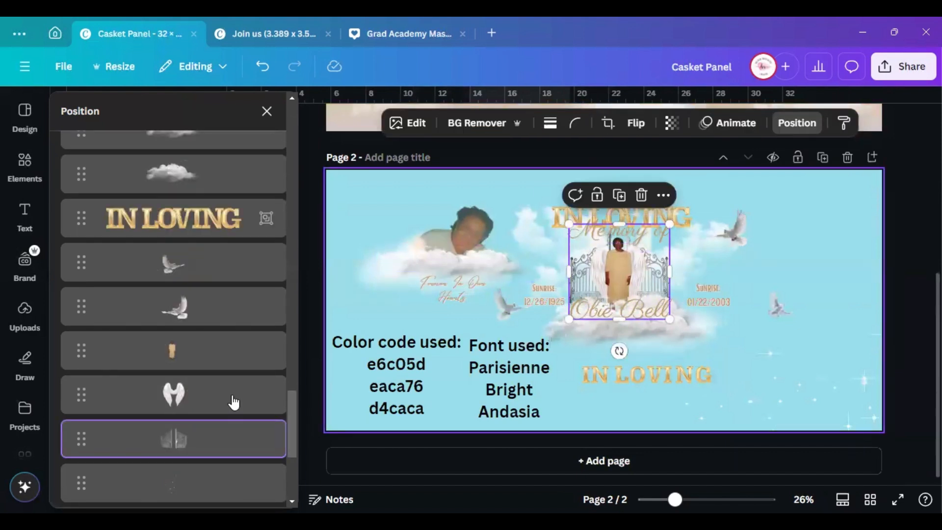
left_click(665, 195)
left_click_drag(581, 276, 561, 104)
scroll(599, 218, "up", 4)
left_click_drag(593, 291, 590, 196)
Enlarge the gates to about 9.14 × 8.63 in and centre them between the pillars
scroll(648, 251, "up", 3)
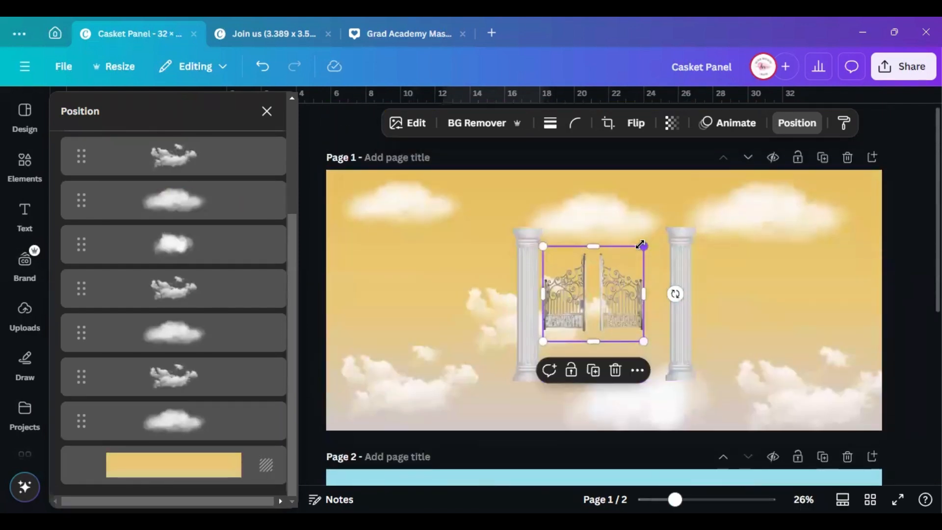
left_click_drag(644, 247, 626, 303)
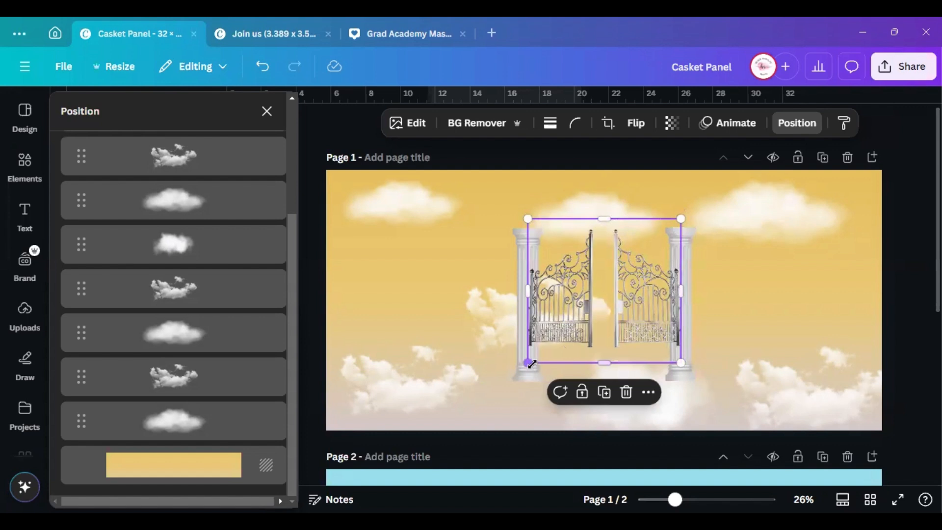
left_click_drag(528, 363, 523, 368)
left_click_drag(626, 295, 626, 293)
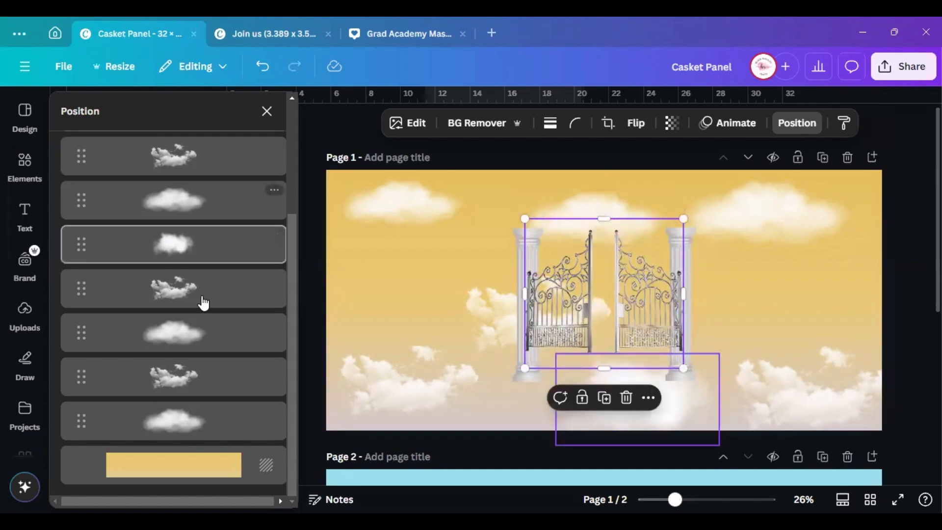
Send the gates one layer backward, behind the pillars
scroll(206, 336, "up", 3)
left_click(125, 149)
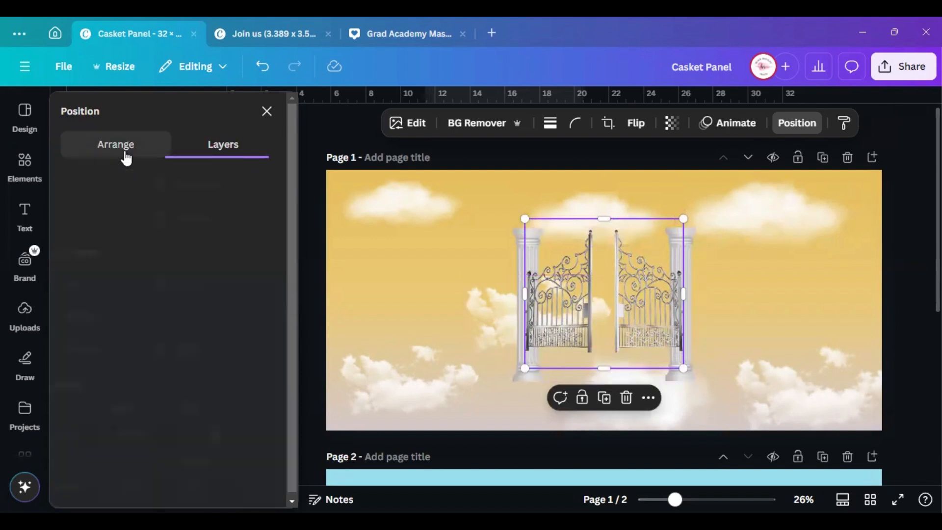
left_click(213, 191)
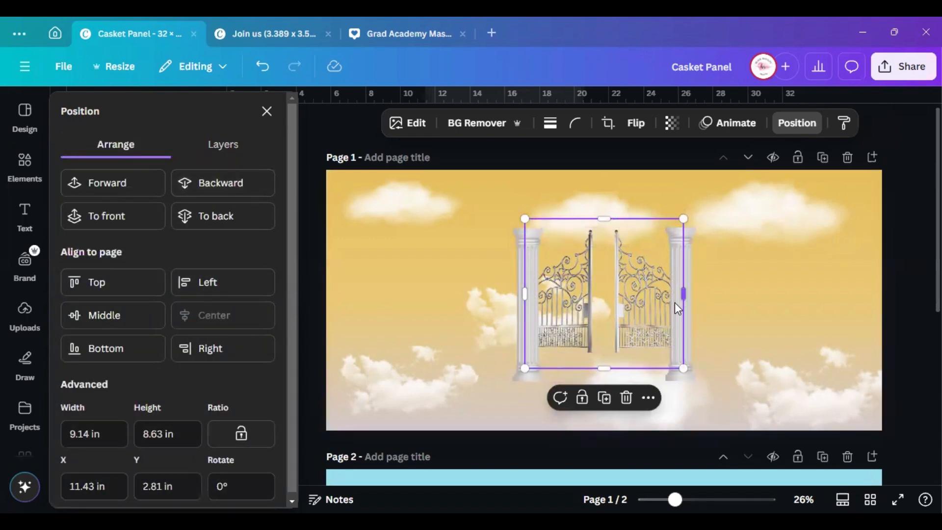
scroll(675, 303, "down", 5)
left_click(610, 277)
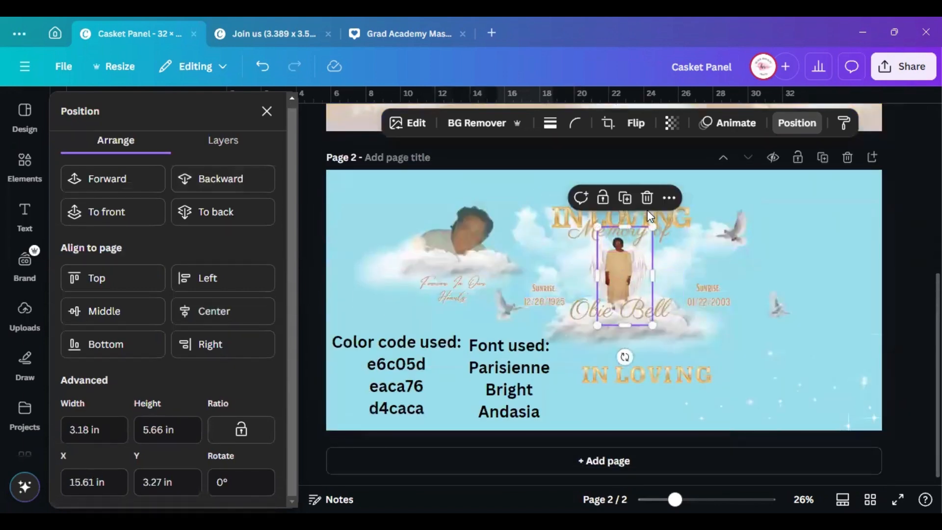
In the Layers list, select the figure and its wings together and group them
left_click(812, 123)
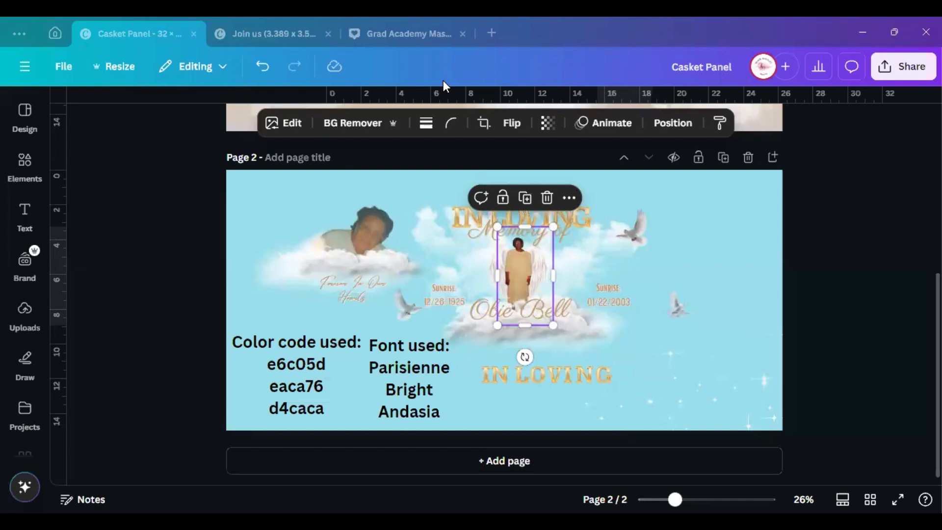
left_click(672, 122)
left_click(209, 147)
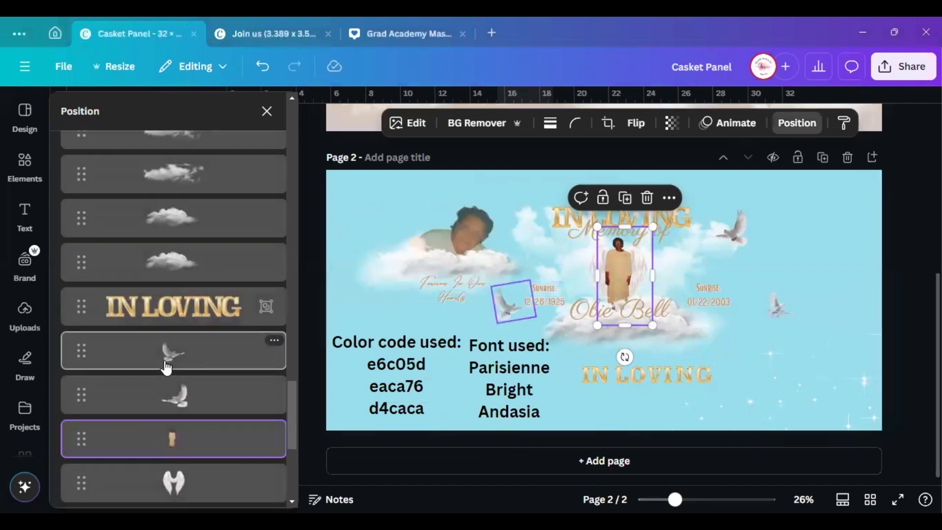
scroll(186, 417, "down", 3)
left_click(218, 346, "shift")
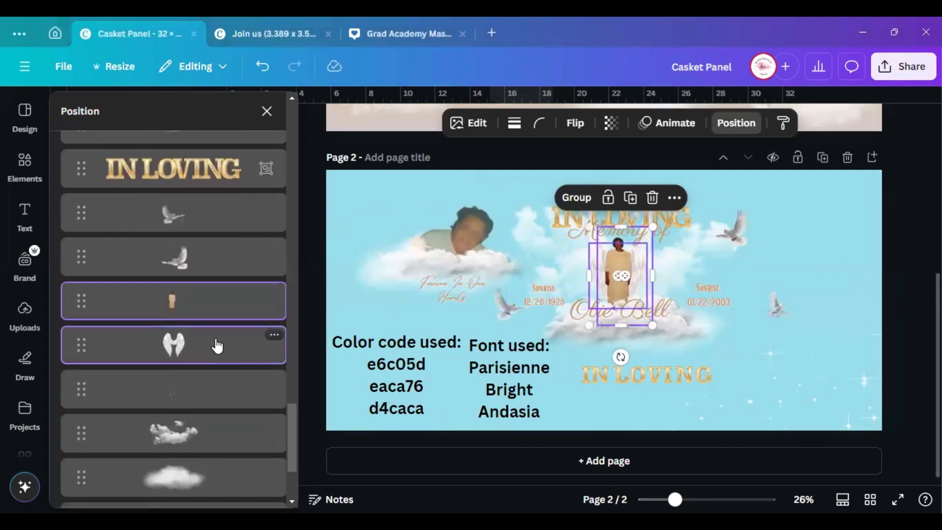
left_click(577, 197)
Move the angel group onto page 1 between the gates and enlarge it to about 6.8 × 10.5
left_click_drag(615, 268, 614, 90)
scroll(543, 319, "up", 5)
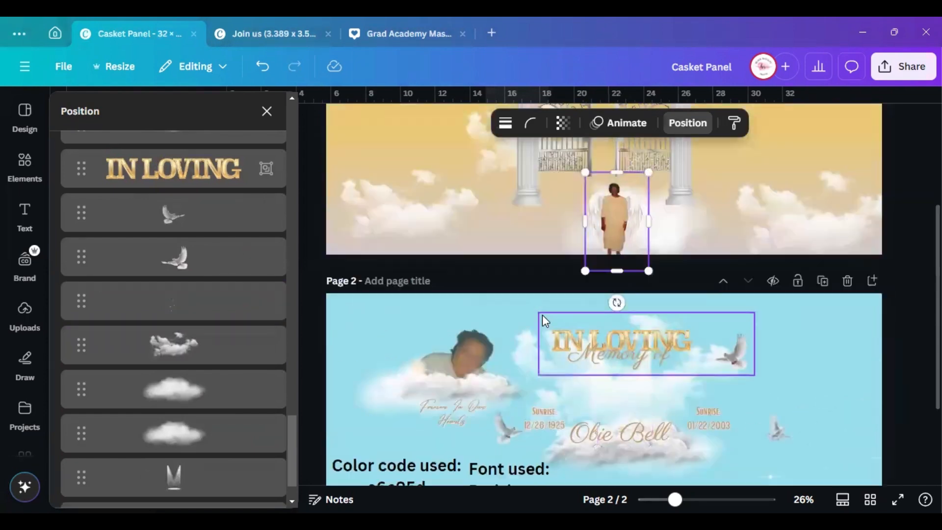
left_click_drag(604, 370, 583, 290)
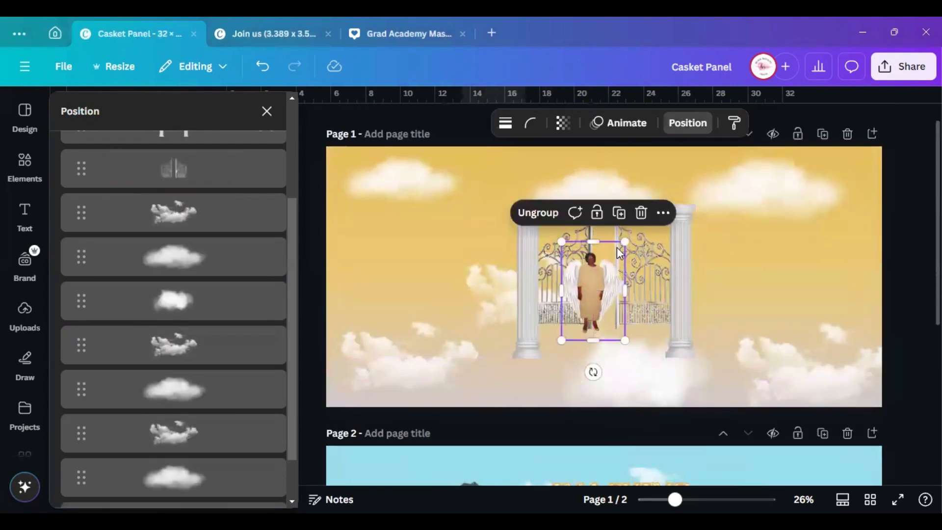
left_click_drag(625, 242, 620, 264)
left_click_drag(550, 189, 544, 180)
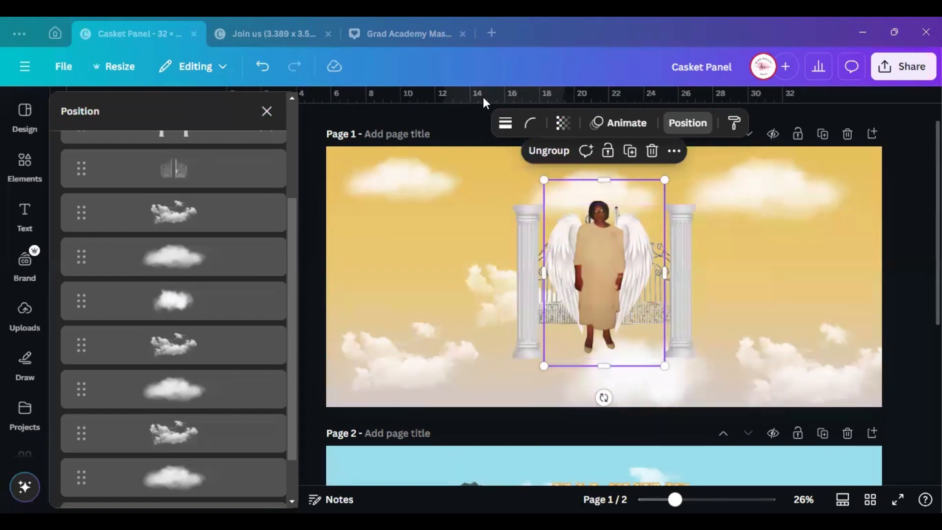
Nudge the angel up, then widen the pillars group outward and recentre it around the angel
left_click_drag(597, 268, 595, 265)
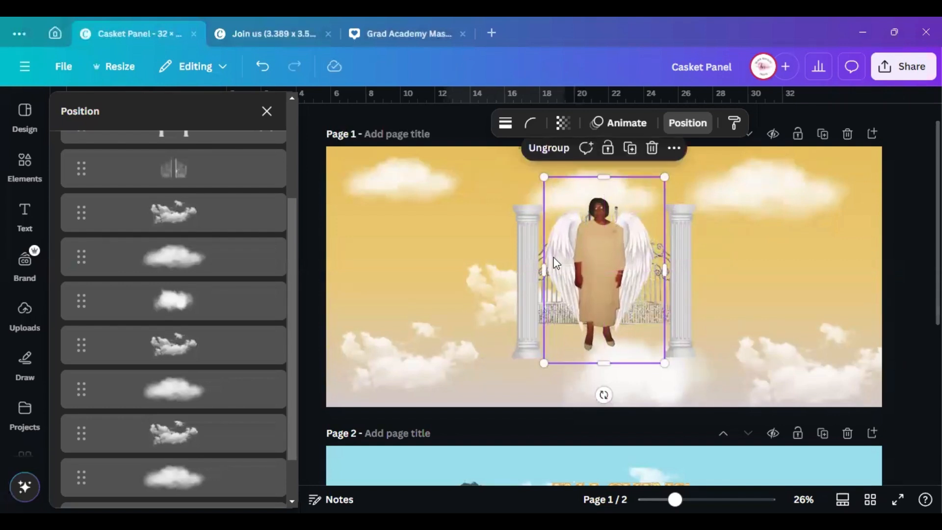
left_click(531, 256)
left_click_drag(513, 204, 489, 185)
left_click_drag(695, 185, 706, 176)
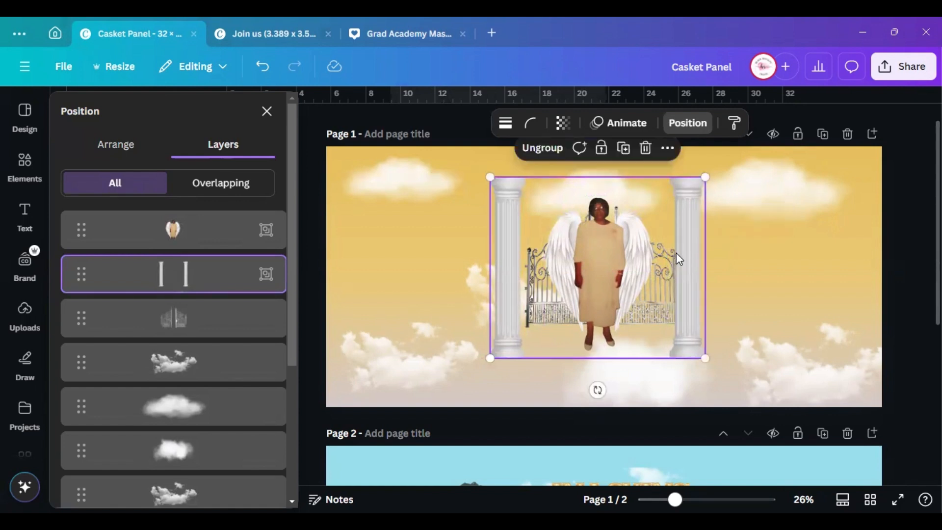
left_click_drag(684, 258, 690, 260)
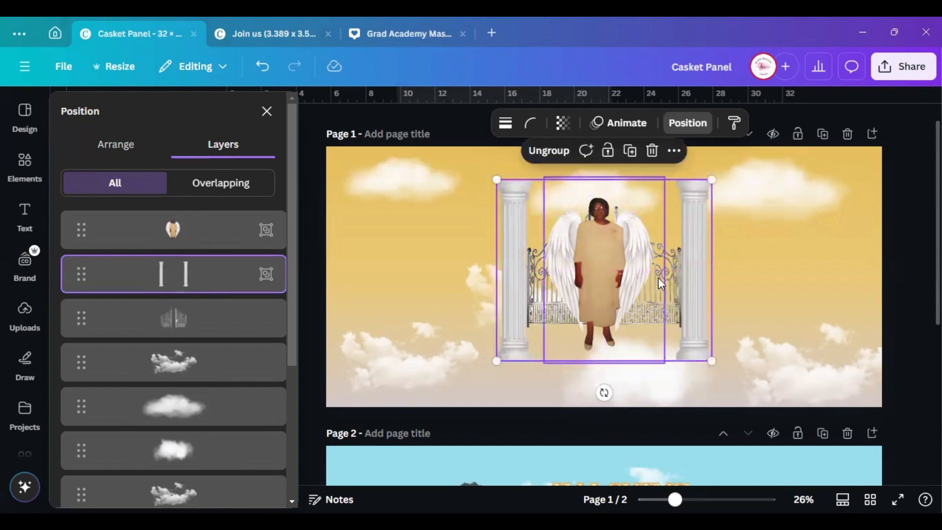
Enlarge the gates image to fill the pillars and centre it horizontally on the page
left_click(156, 308)
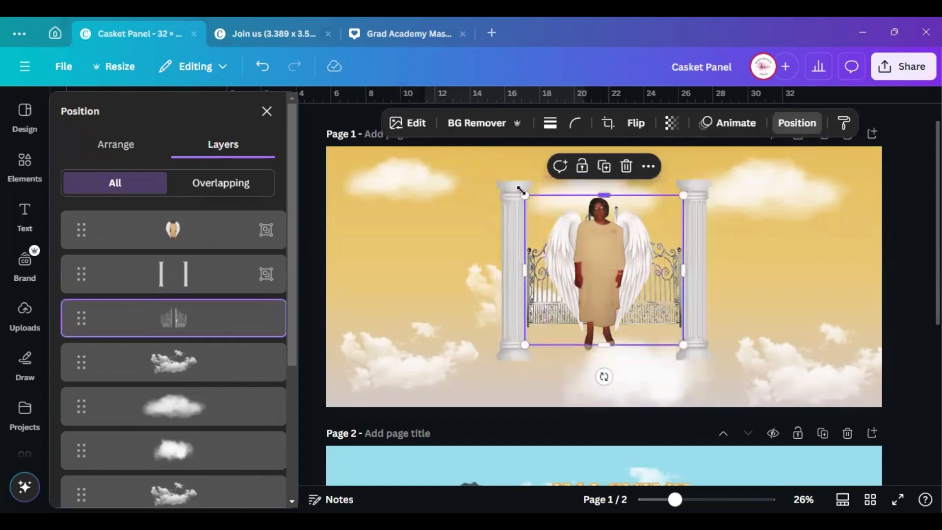
left_click_drag(524, 195, 508, 180)
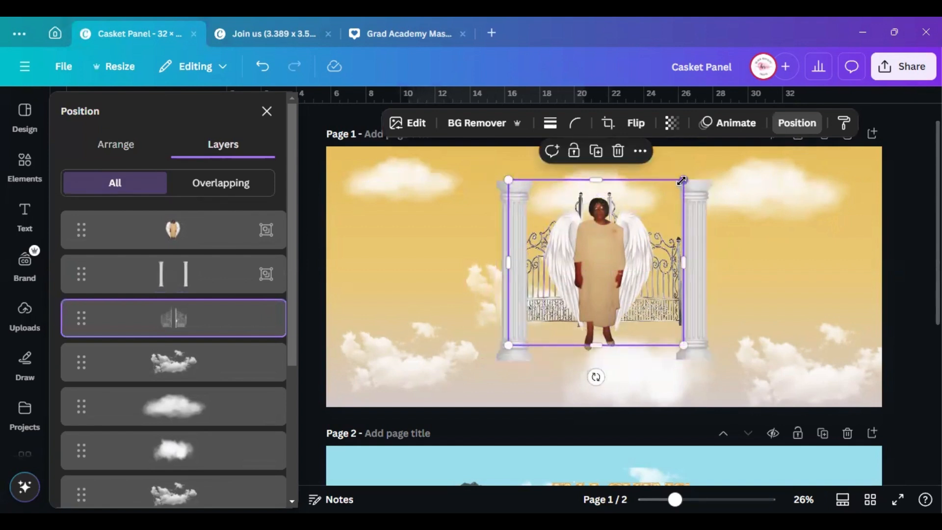
left_click_drag(683, 180, 698, 161)
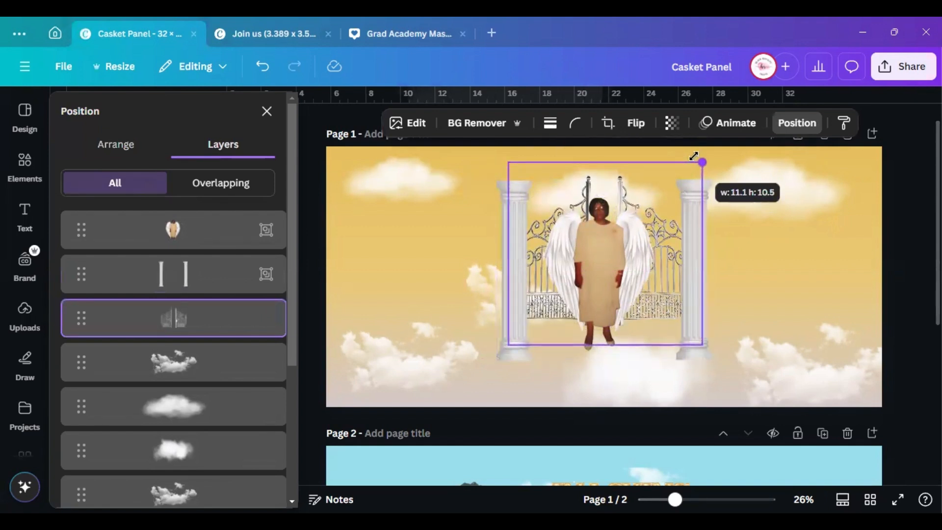
left_click_drag(507, 160, 501, 156)
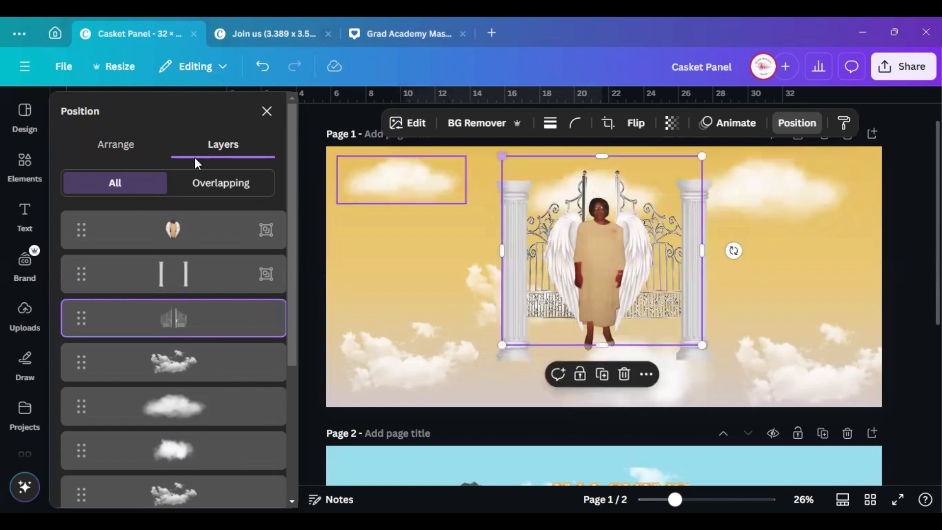
left_click(147, 142)
left_click(198, 306)
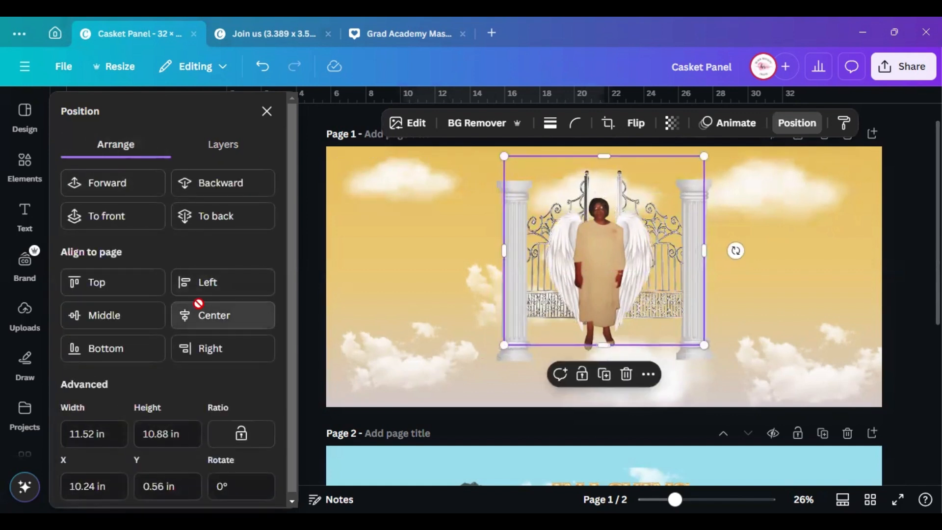
Select the angel figure and bring up its arrangement options
left_click(496, 191)
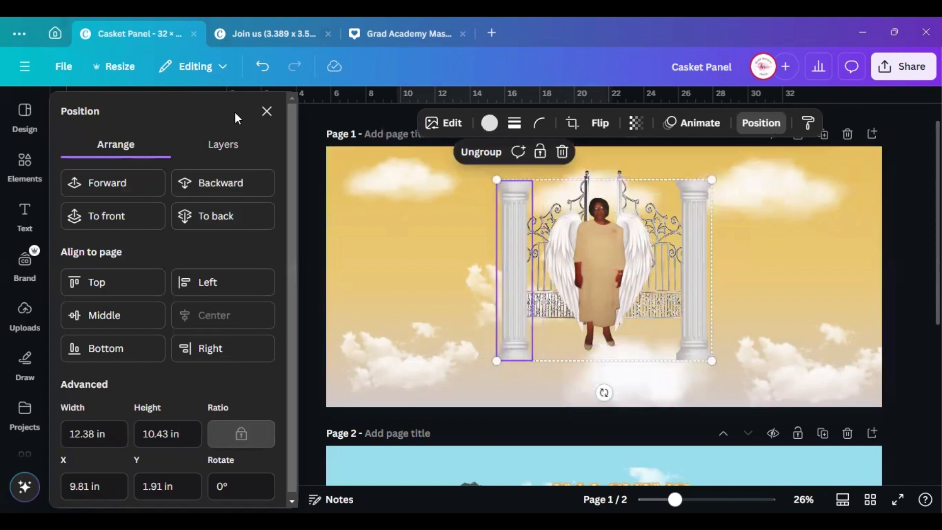
left_click(268, 113)
left_click(470, 233)
left_click(470, 233)
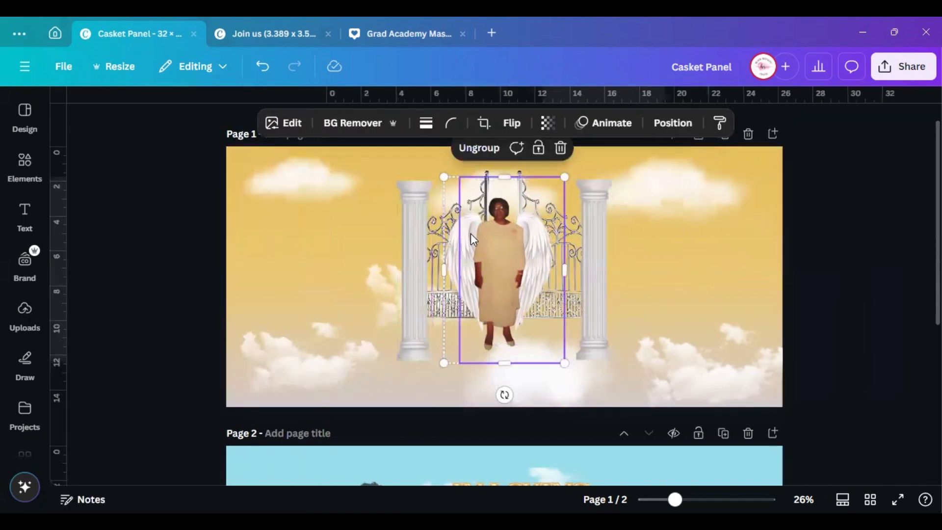
left_click(650, 122)
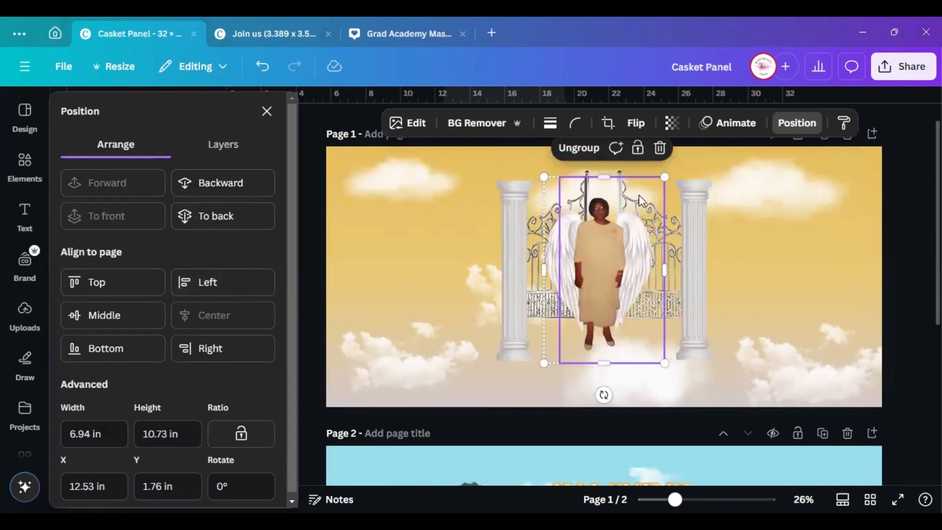
scroll(328, 239, "down", 1)
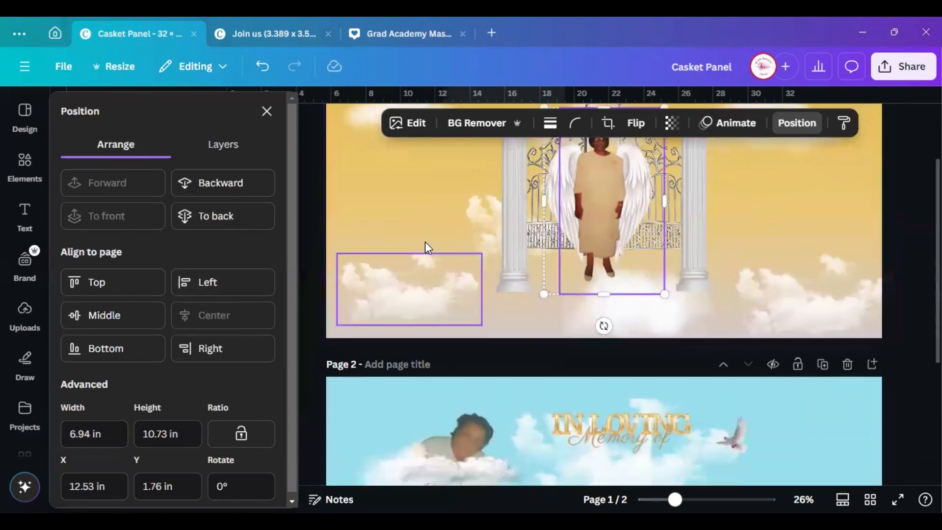
Ungroup the winged figure and select the person image alone at 6.04 × 10.73 in
left_click(891, 297)
scroll(611, 186, "down", 1)
scroll(633, 194, "up", 3)
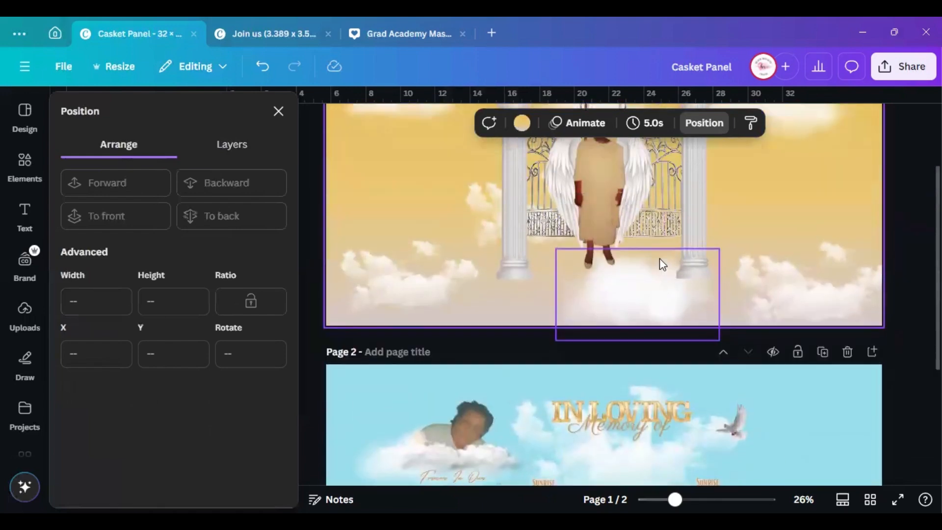
left_click(614, 273)
left_click(575, 170)
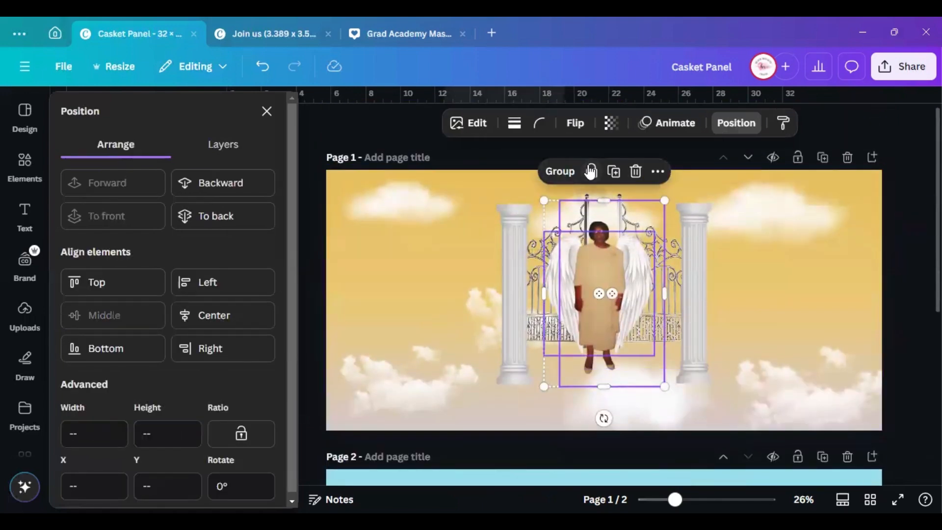
left_click(835, 305)
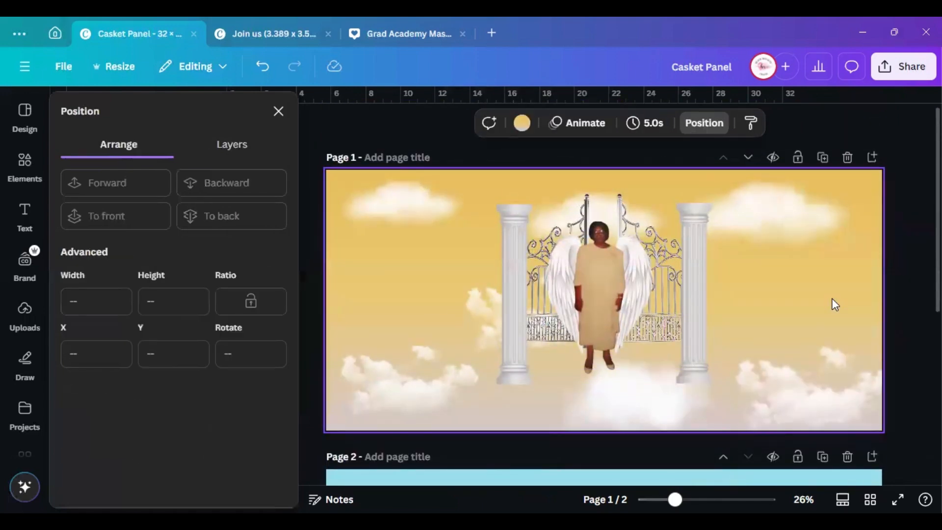
left_click(606, 299)
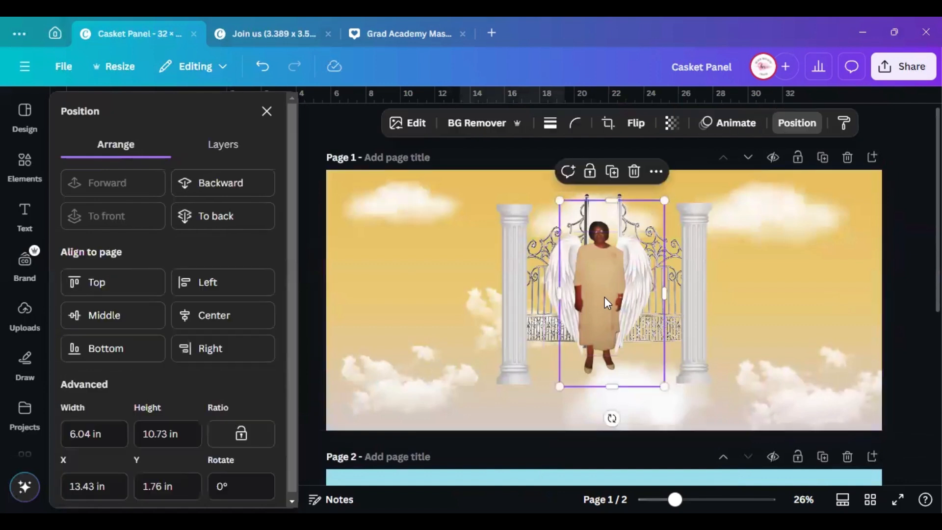
left_click(266, 110)
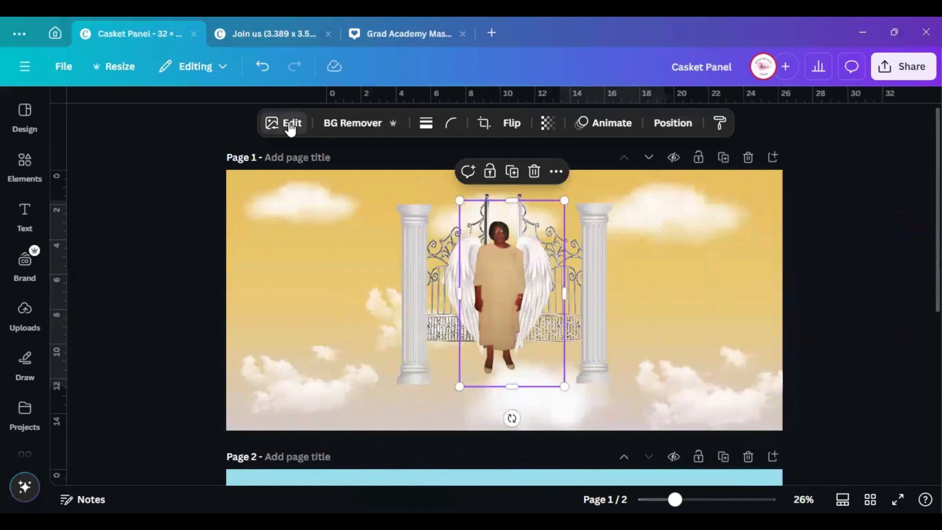
left_click(290, 125)
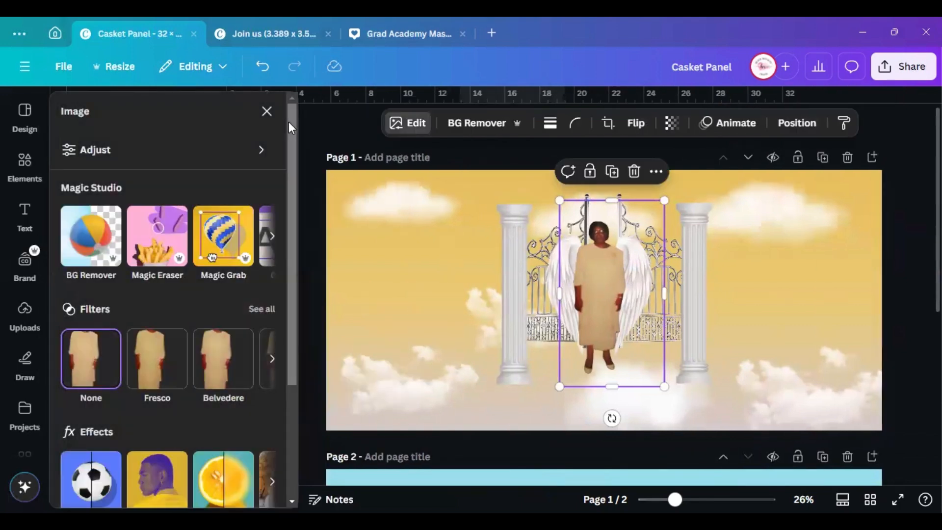
scroll(160, 353, "down", 3)
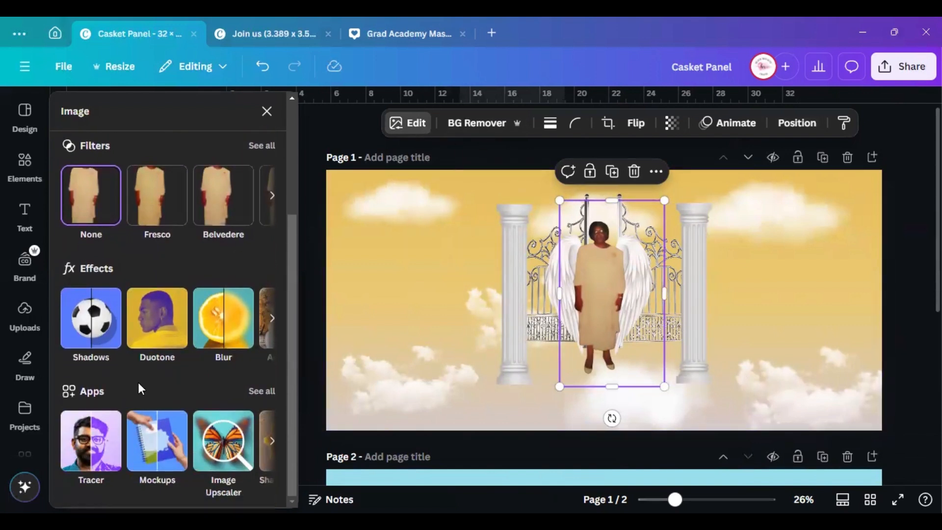
left_click(221, 447)
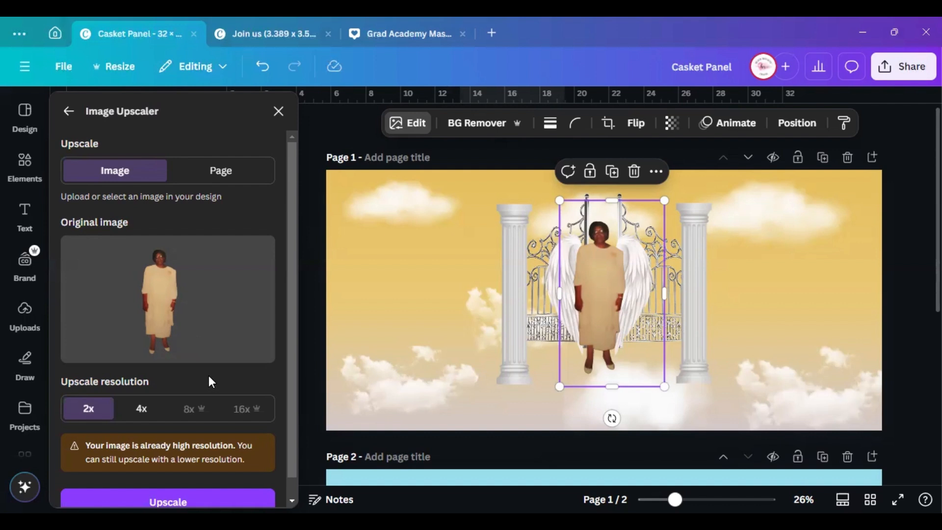
scroll(209, 379, "down", 1)
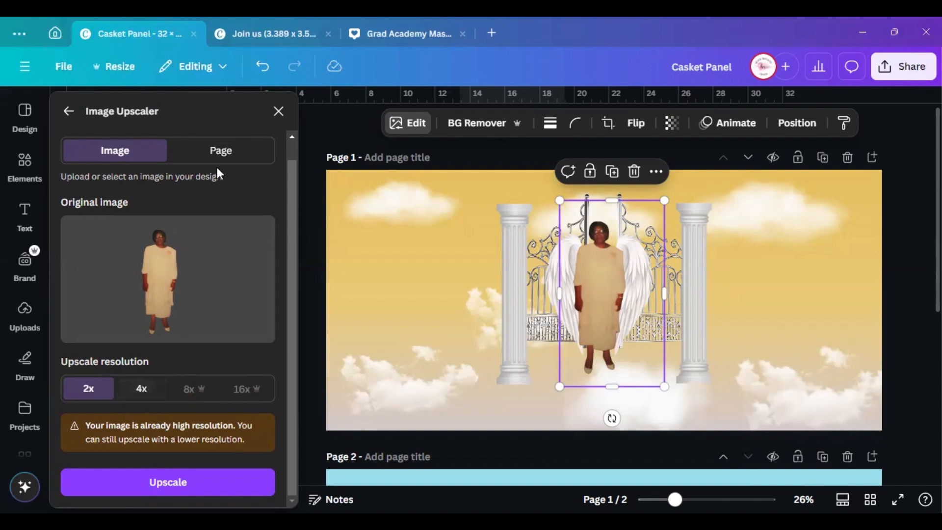
left_click(278, 112)
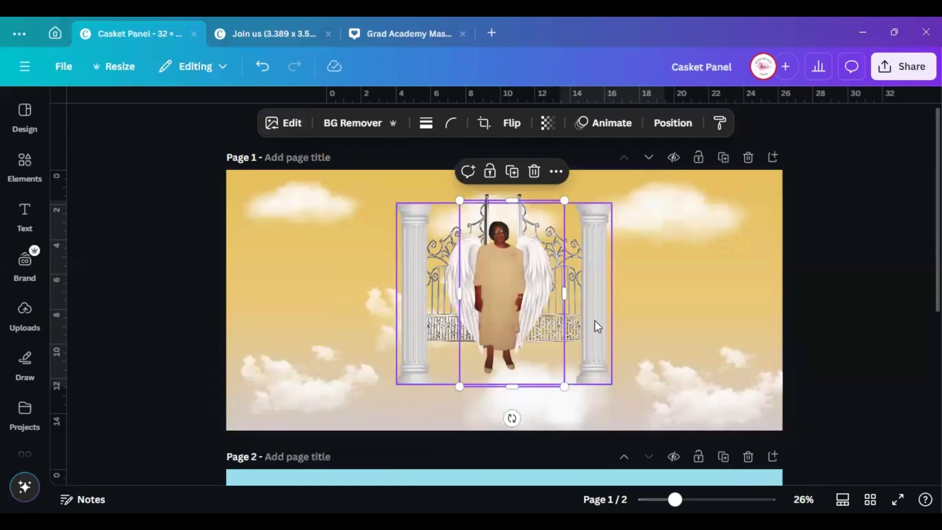
left_click(831, 270)
scroll(573, 291, "down", 1)
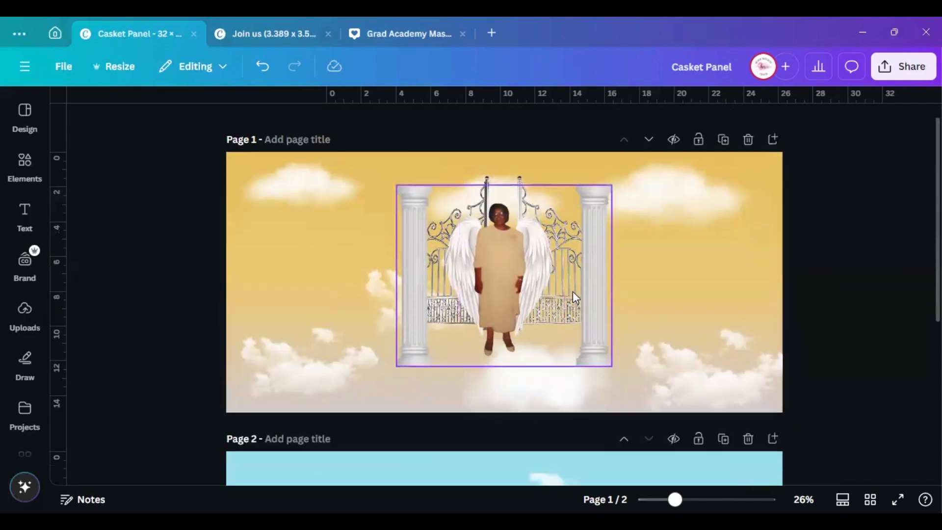
scroll(564, 293, "down", 5)
Replace the clouds search with 'gold letters' in Elements and filter the results to Graphics
scroll(637, 329, "up", 2)
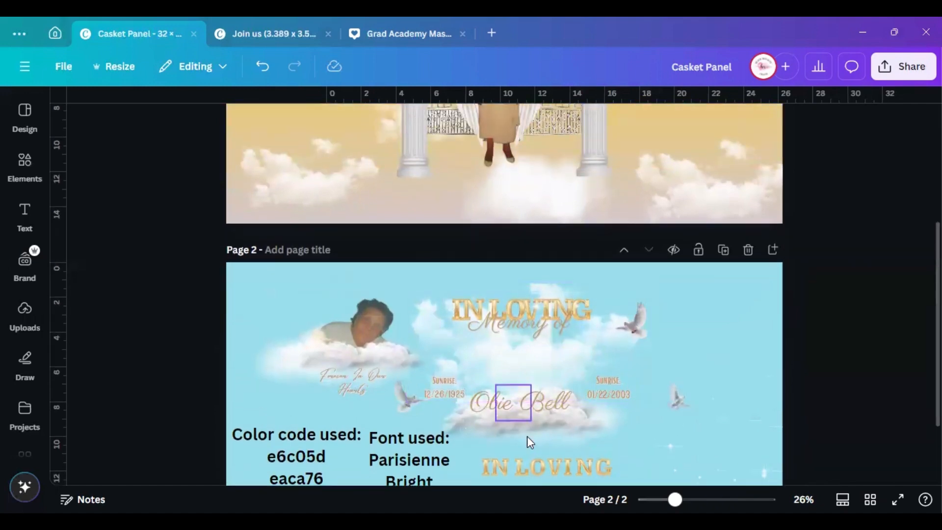
scroll(530, 439, "down", 3)
left_click(523, 398)
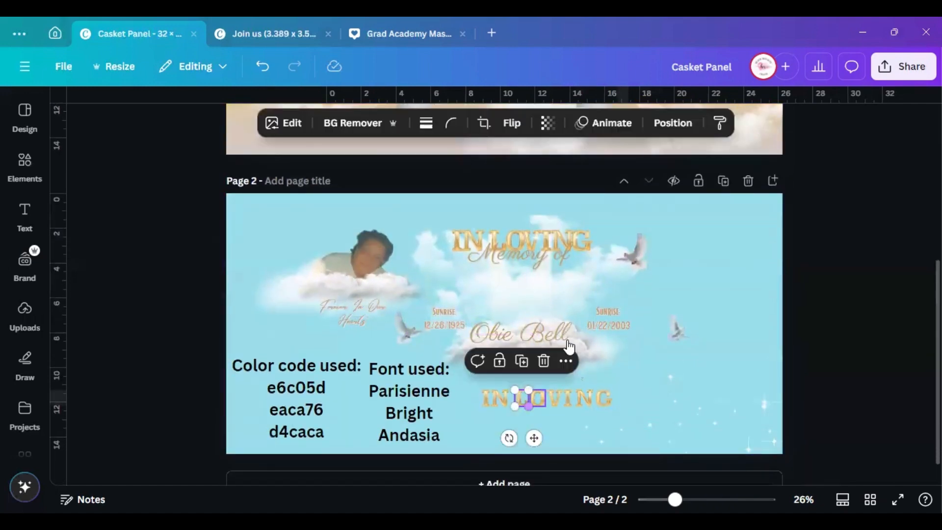
left_click(25, 163)
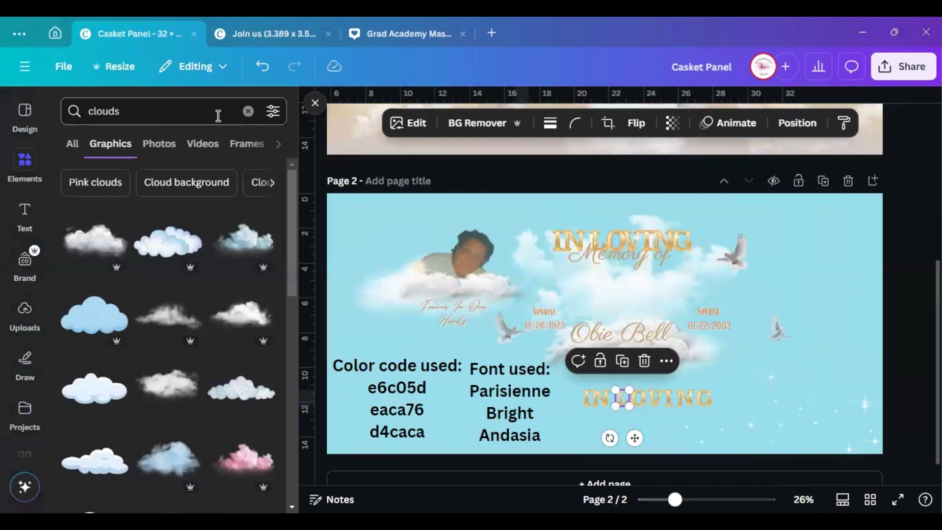
left_click(249, 111)
type("g")
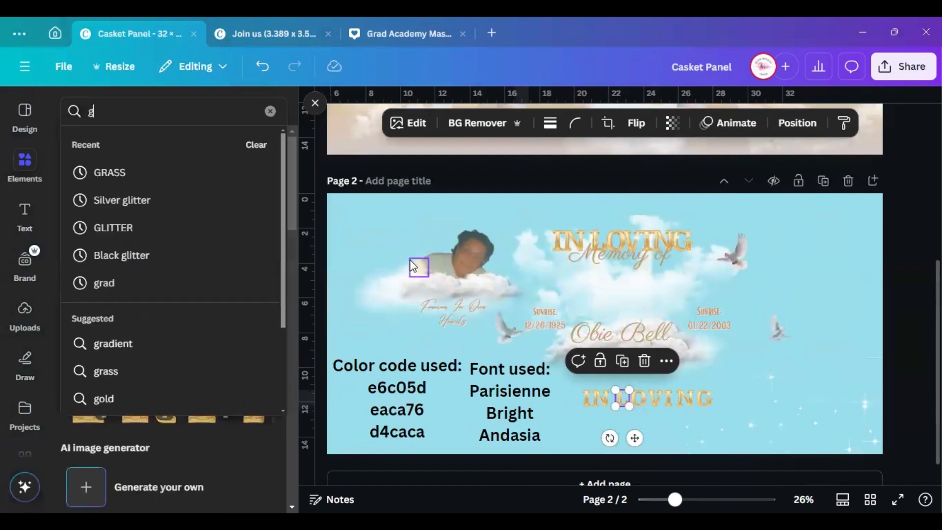
type("old letters")
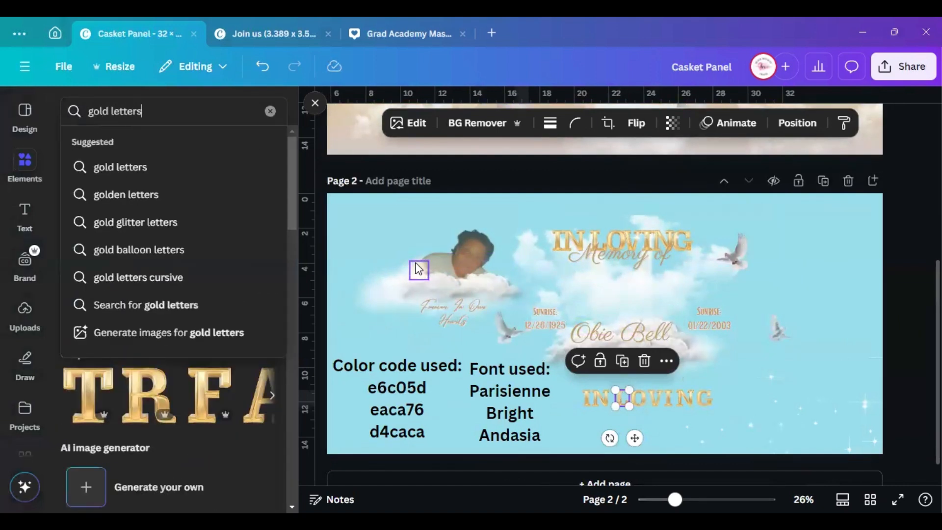
key("Return")
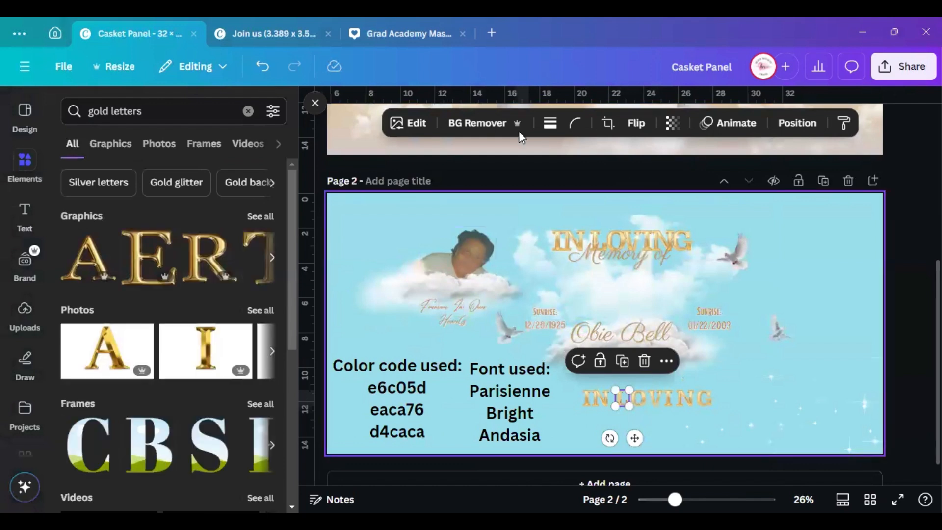
left_click(111, 145)
scroll(204, 351, "down", 3)
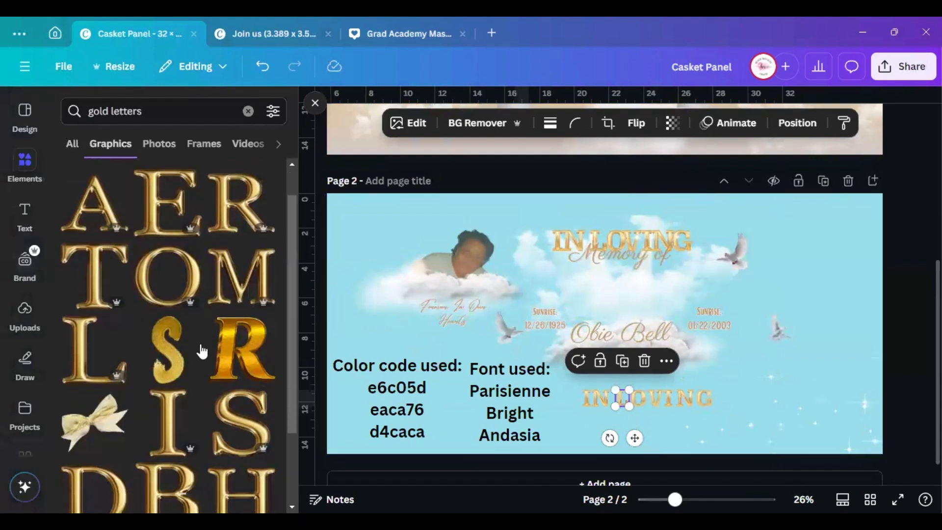
scroll(210, 402, "down", 7)
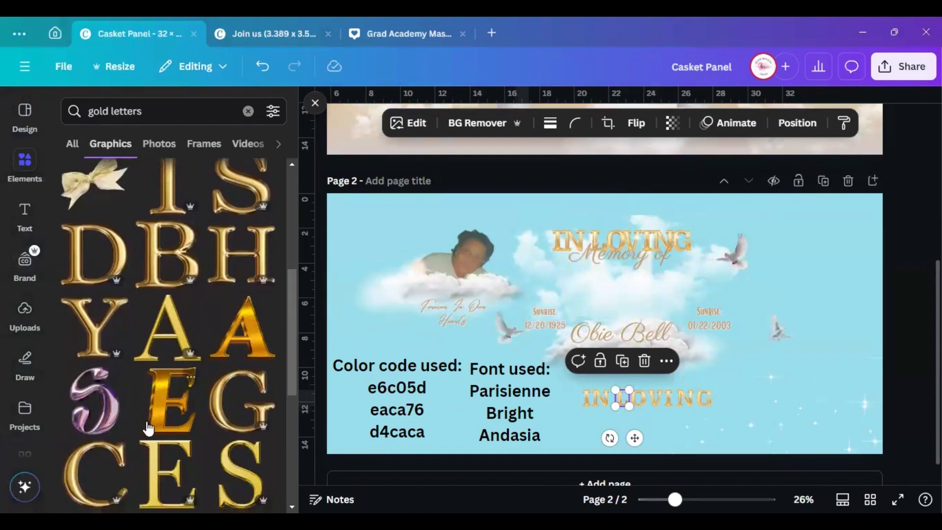
scroll(204, 401, "down", 5)
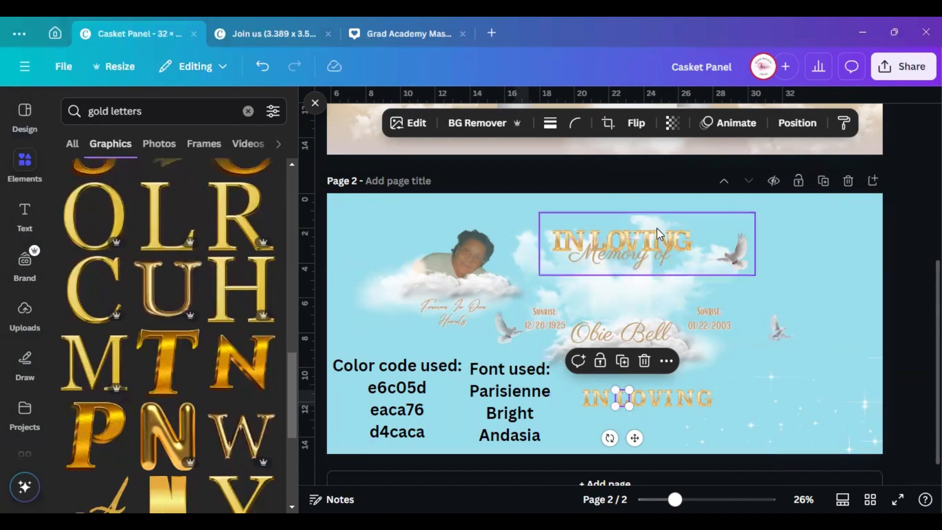
Move the sparkle graphic to the upper right and group the lower IN LOVING letters
left_click_drag(660, 235, 785, 311)
left_click(615, 240)
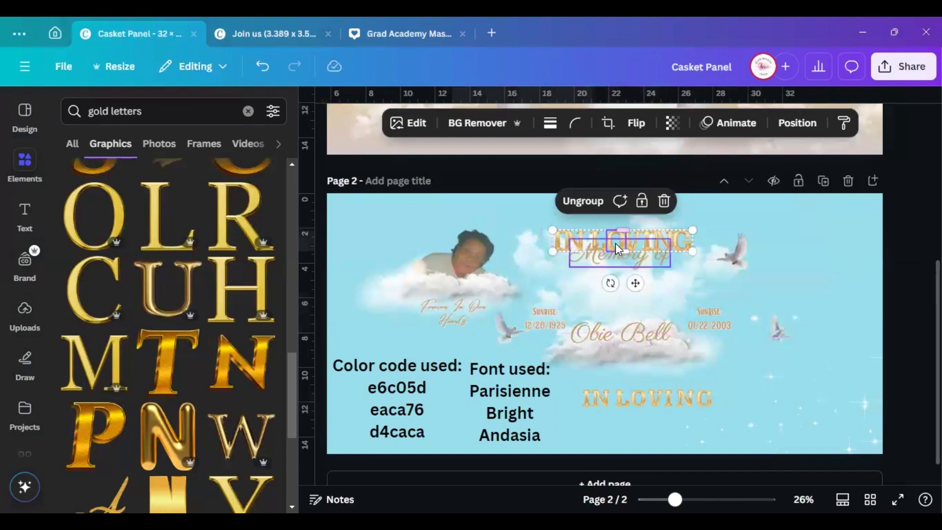
left_click(601, 408)
left_click_drag(574, 399, 700, 396)
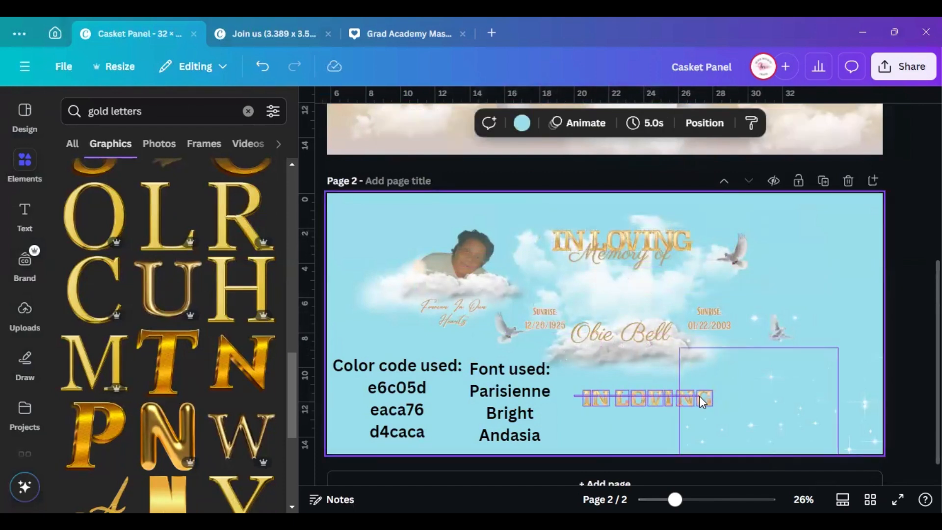
left_click_drag(760, 412, 870, 238)
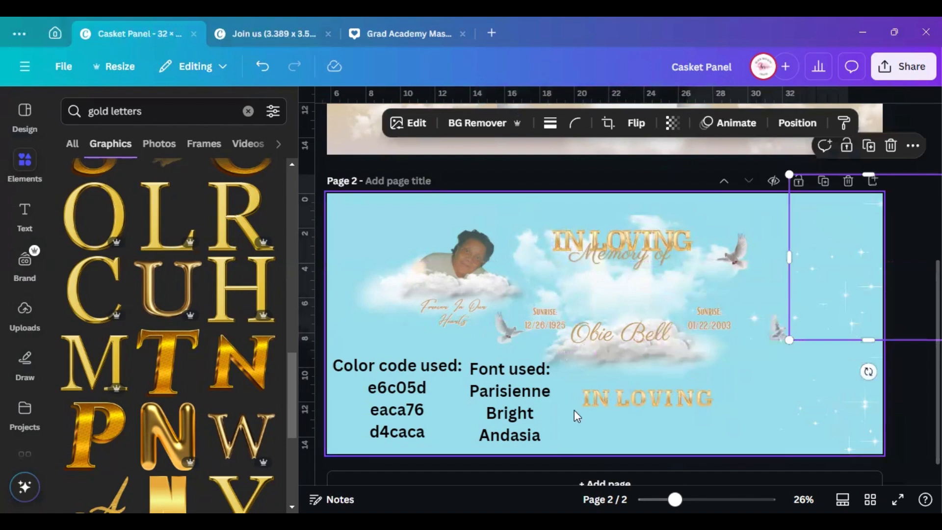
left_click_drag(571, 398, 723, 399)
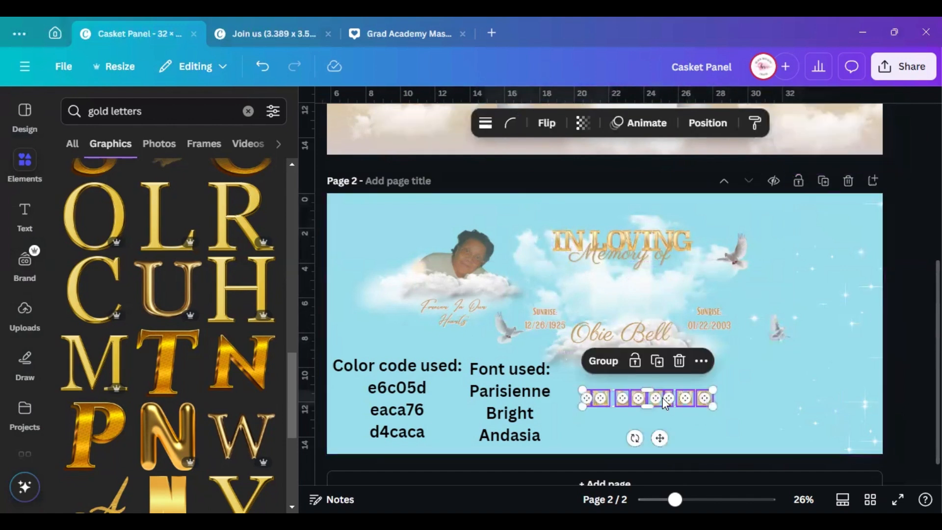
left_click(603, 363)
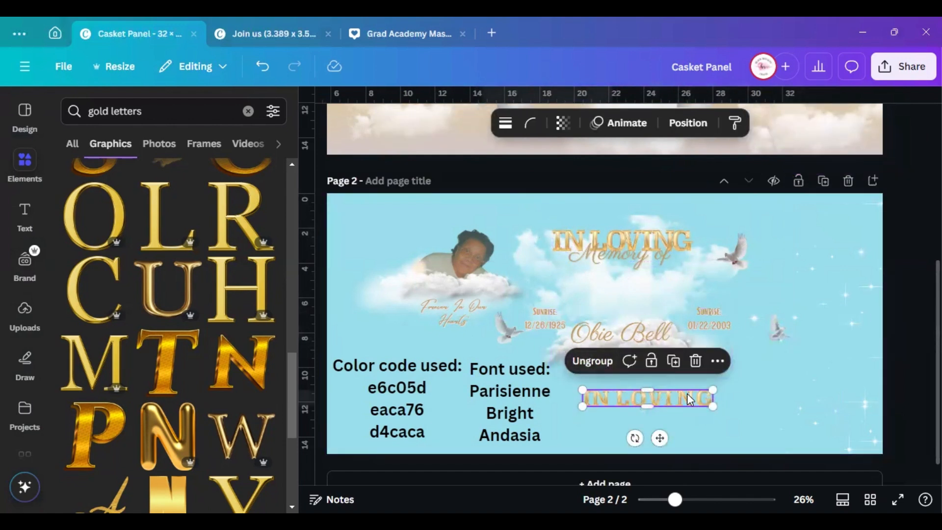
left_click(757, 414)
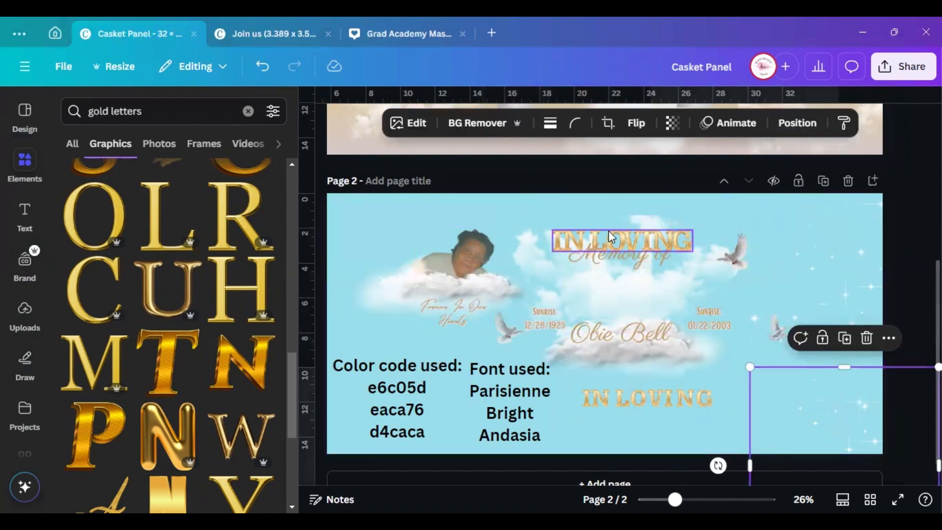
Select the top IN LOVING title and drag it toward page 1
left_click(644, 237)
left_click(311, 101)
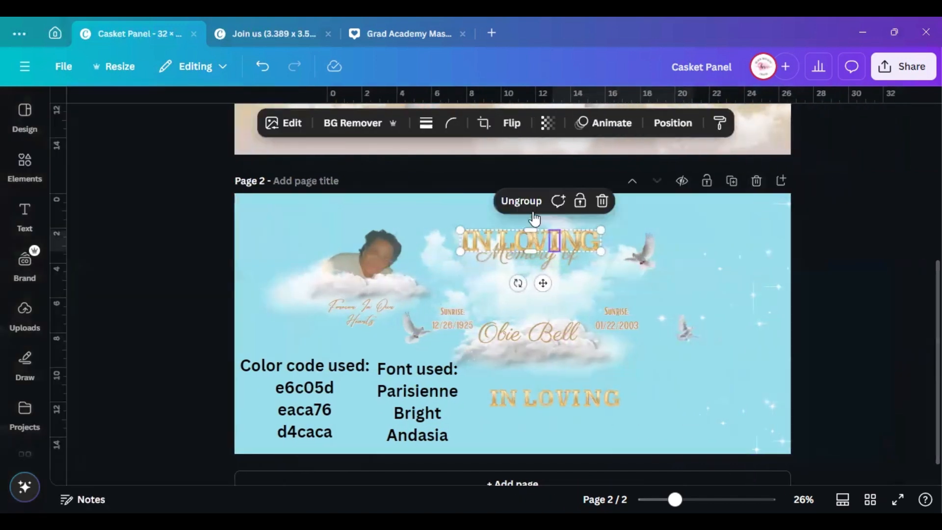
left_click_drag(460, 240, 510, 276)
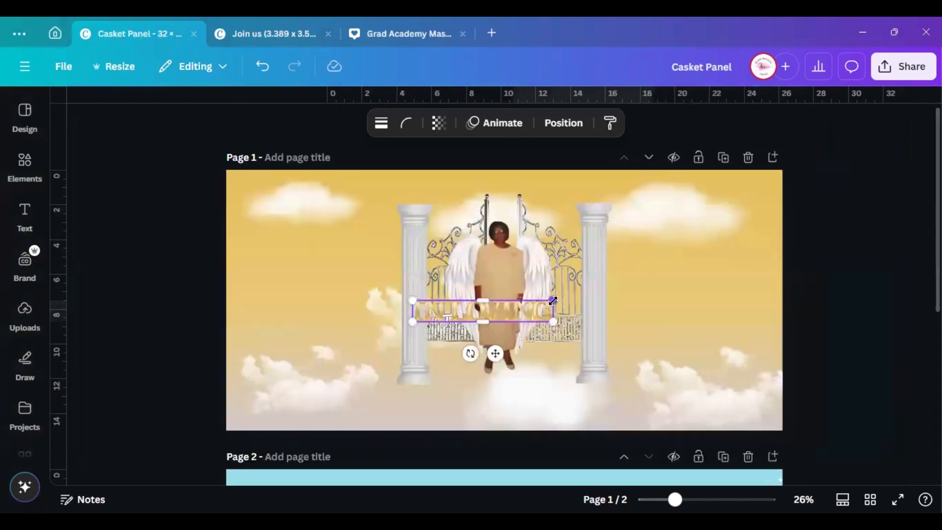
Enlarge the IN LOVING title and move it to the top of page 1
left_click_drag(554, 300, 635, 223)
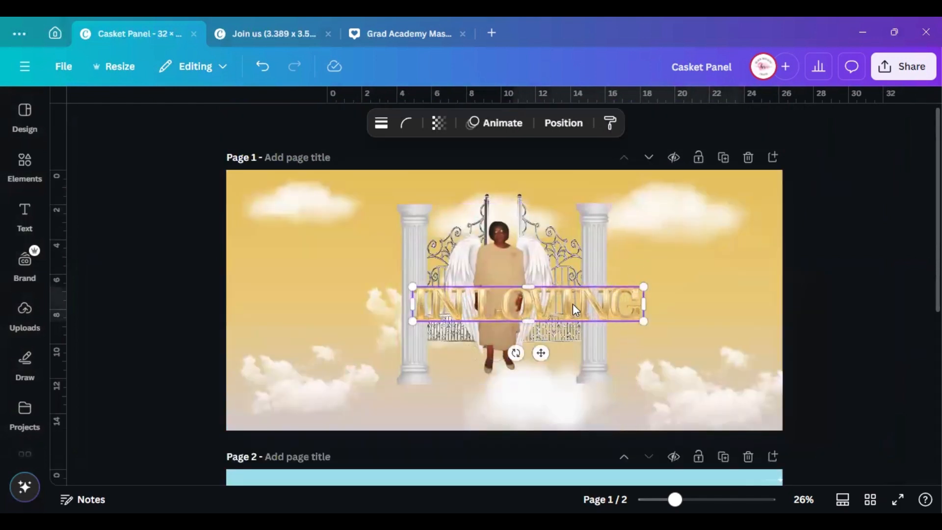
left_click_drag(571, 309, 545, 208)
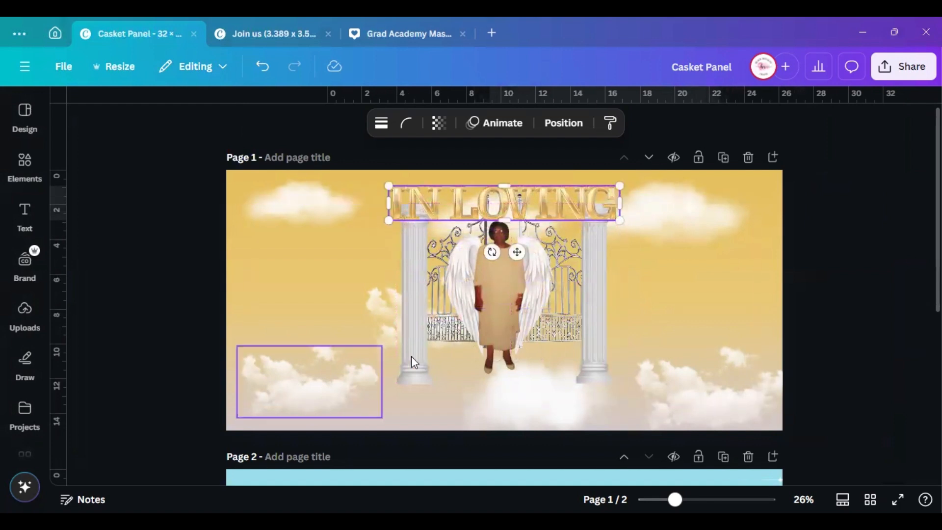
left_click(426, 346)
Move the pillars, gate and figure group lower, then lower the gate image between the pillars
scroll(24, 275, "down", 1)
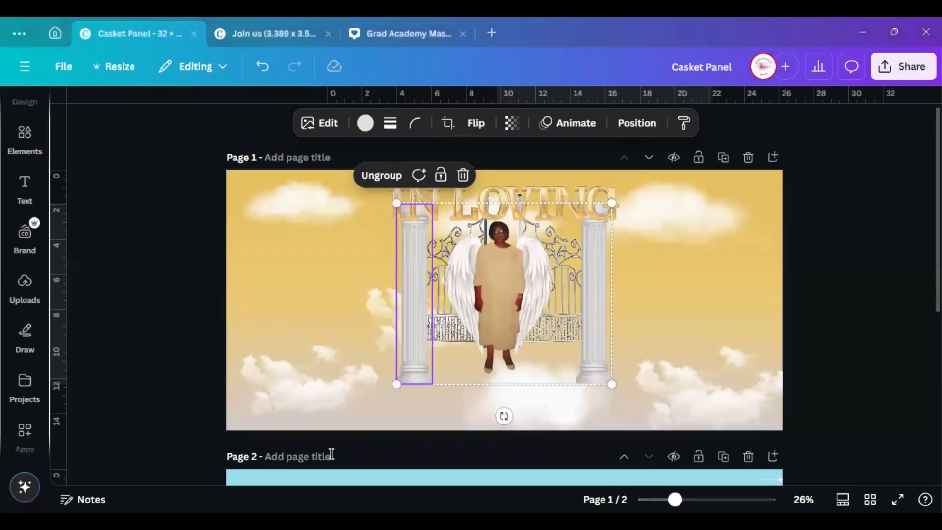
left_click_drag(417, 305, 417, 329)
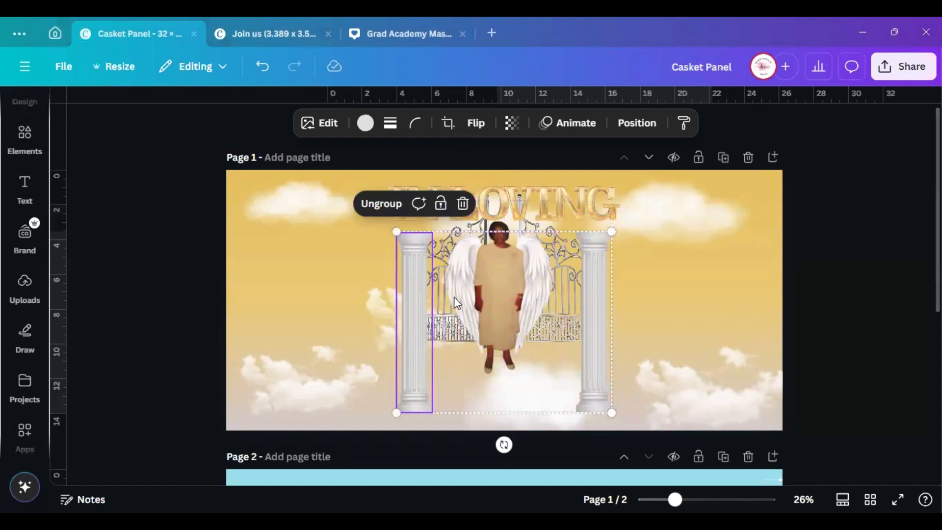
left_click(571, 222)
left_click_drag(571, 222, 569, 251)
left_click(287, 124)
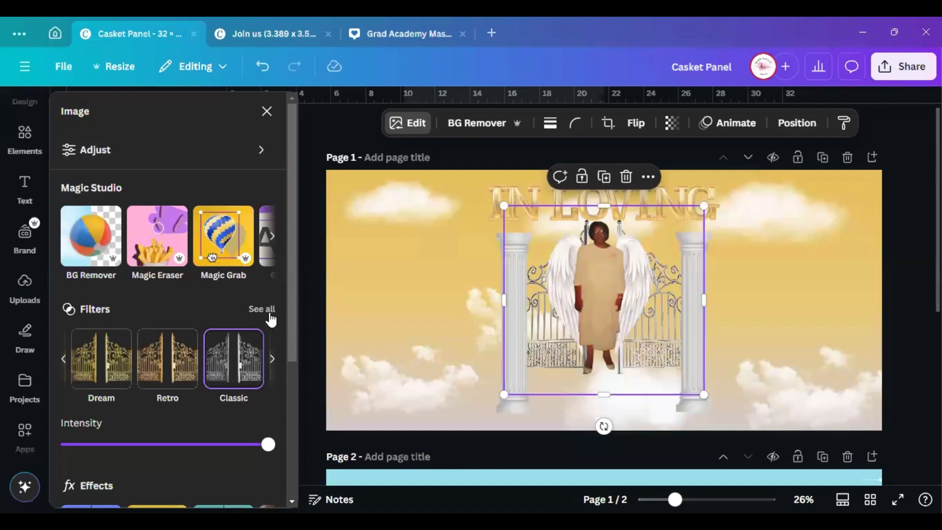
left_click(269, 314)
left_click(66, 110)
left_click(262, 305)
scroll(184, 350, "down", 4)
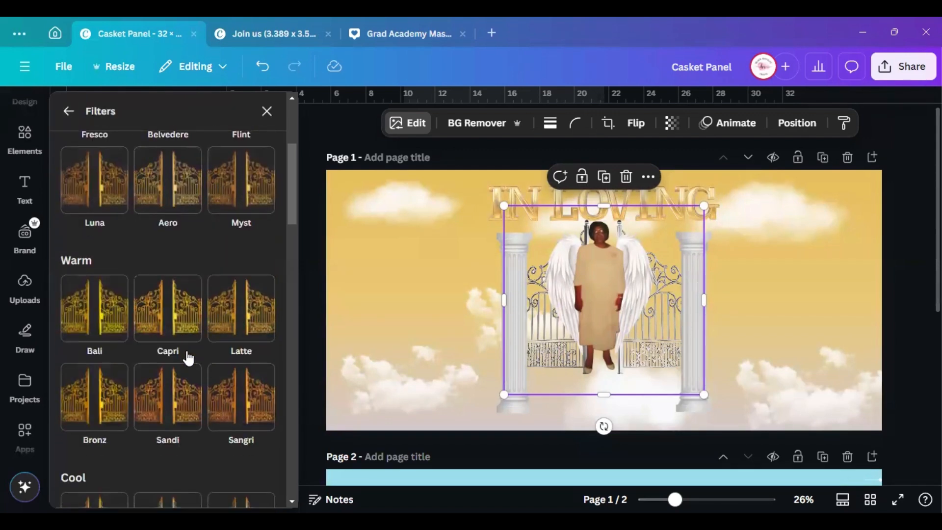
scroll(189, 359, "down", 8)
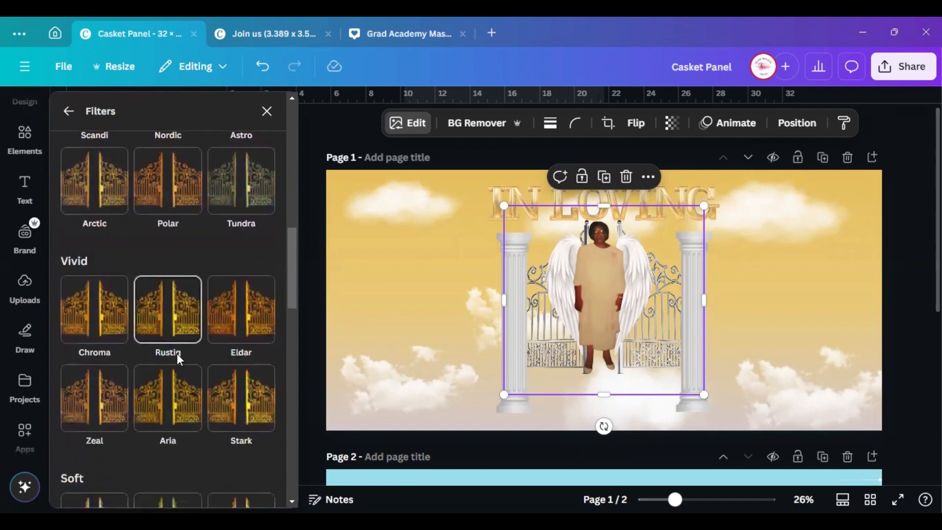
scroll(177, 353, "down", 10)
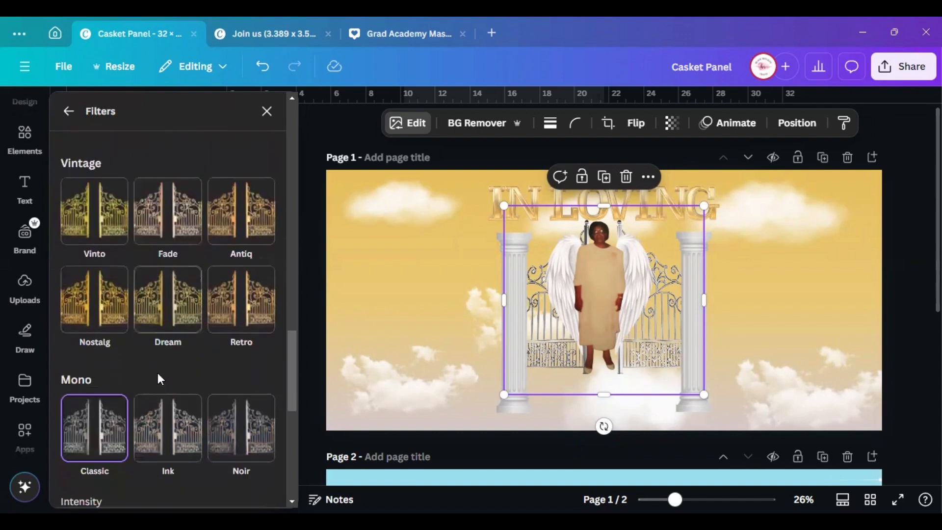
scroll(157, 373, "down", 5)
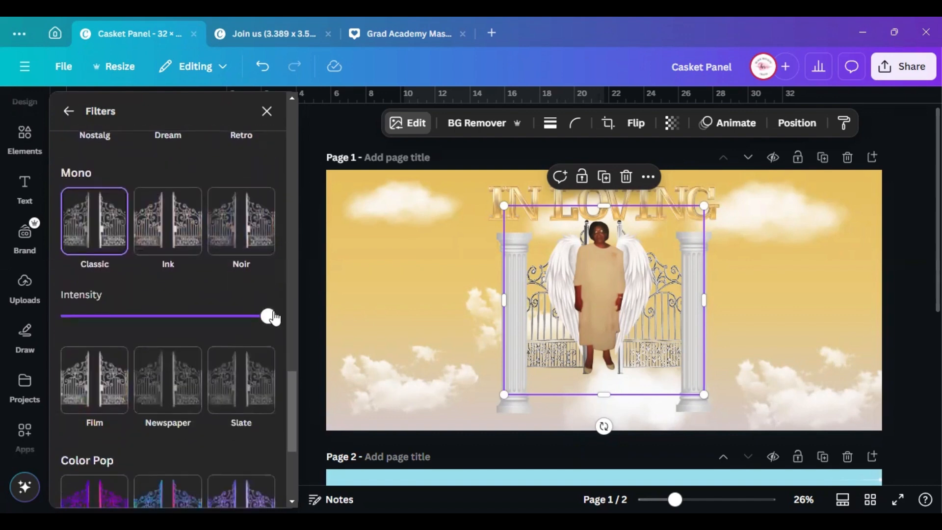
mouse_move(274, 318)
left_mouse_down()
mouse_move(141, 315)
mouse_move(288, 325)
mouse_move(160, 316)
mouse_move(274, 328)
left_mouse_up()
scroll(207, 293, "down", 5)
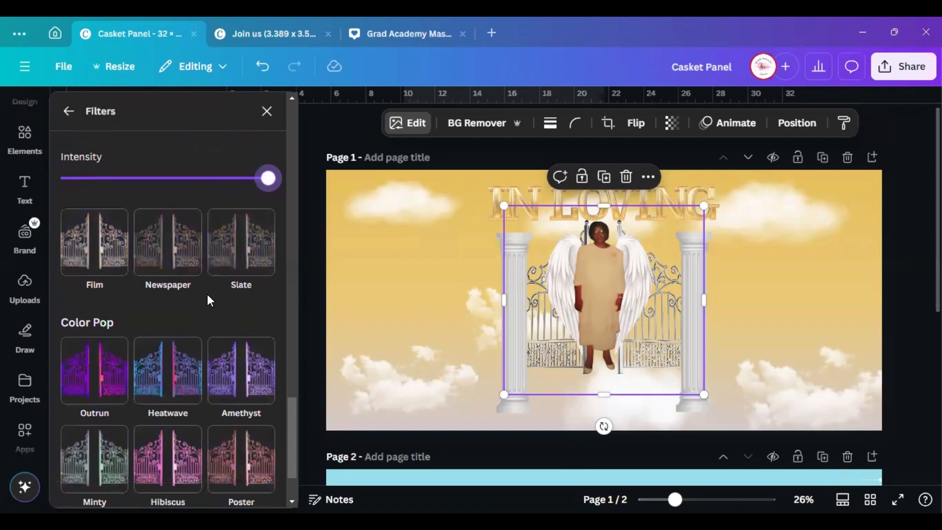
scroll(185, 301, "up", 6)
scroll(185, 301, "up", 10)
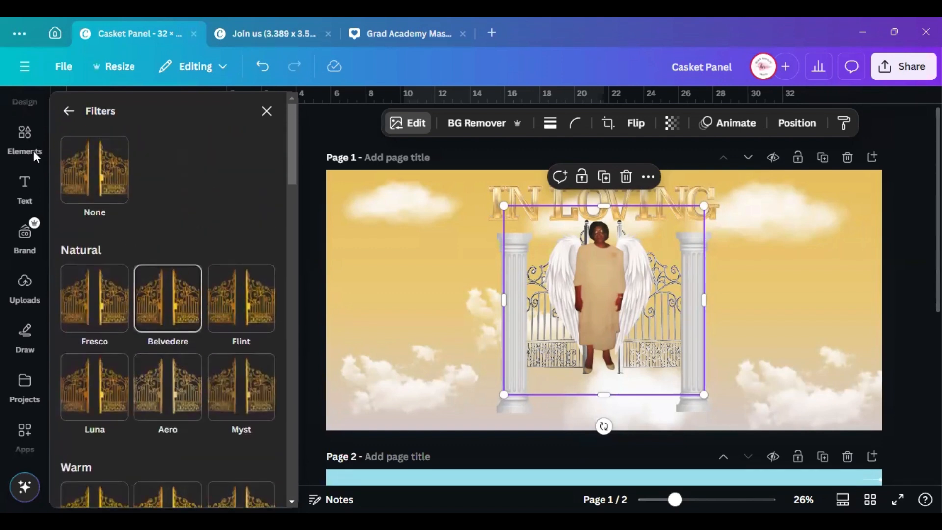
left_click(68, 111)
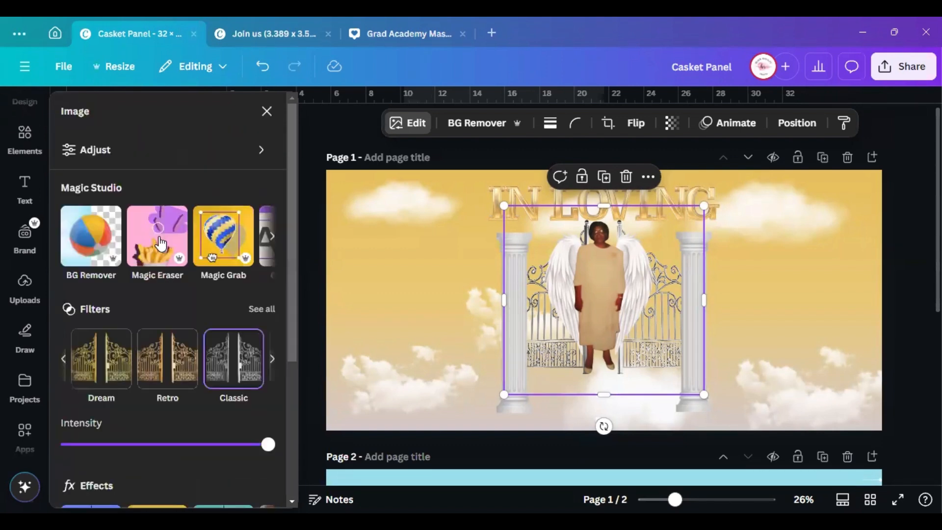
left_click(270, 237)
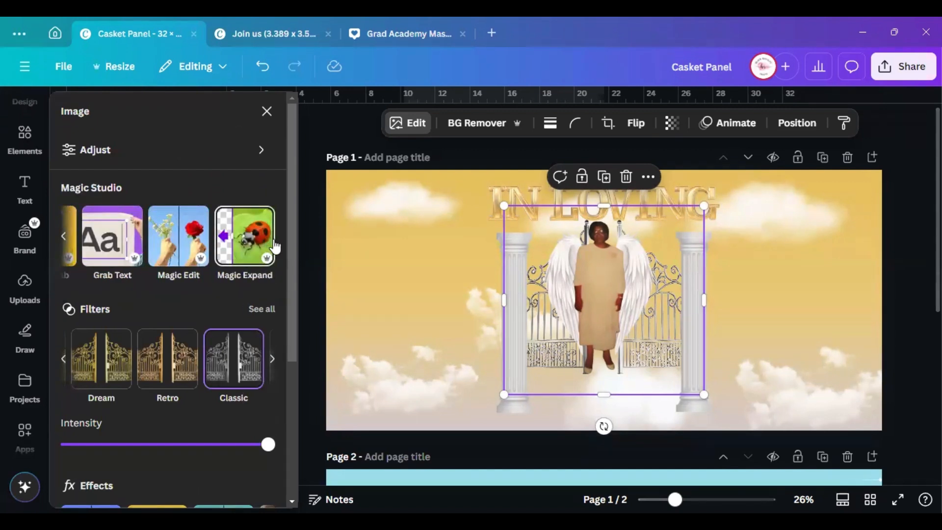
scroll(219, 296, "down", 4)
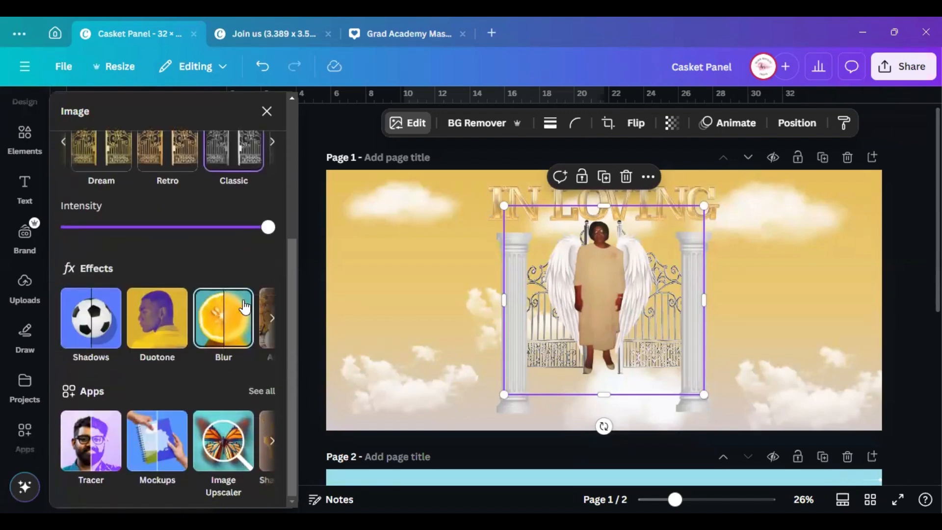
scroll(255, 307, "up", 4)
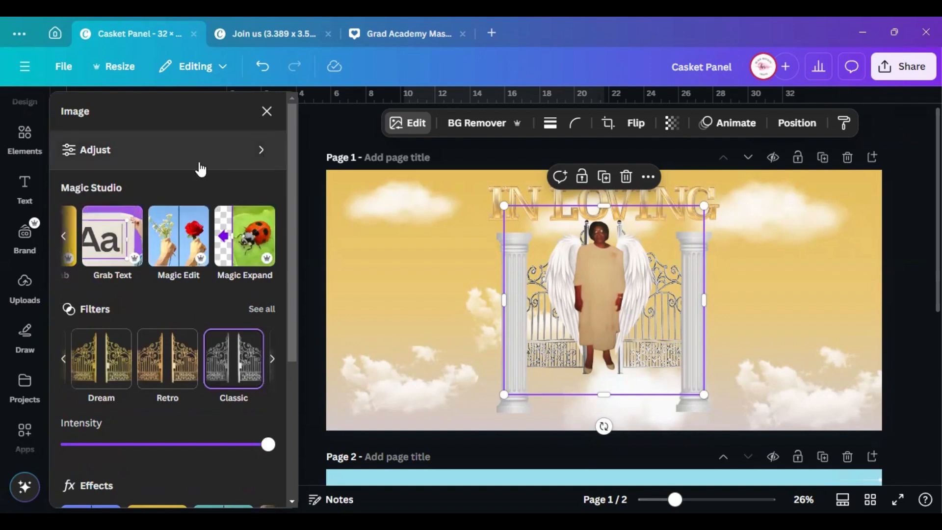
Try a hue shift on the gate's orange tones, undo it, and close the adjustments
left_click(105, 157)
scroll(163, 356, "down", 8)
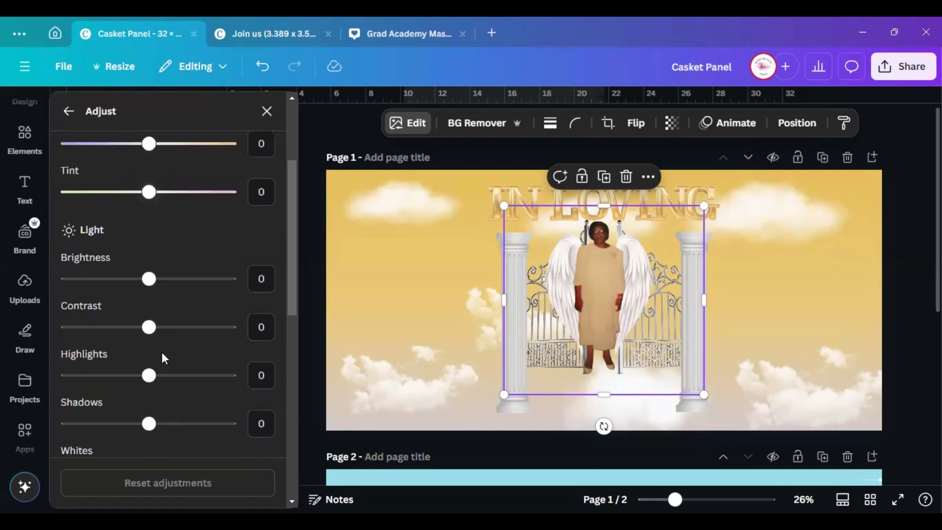
scroll(162, 352, "down", 2)
left_click(108, 328)
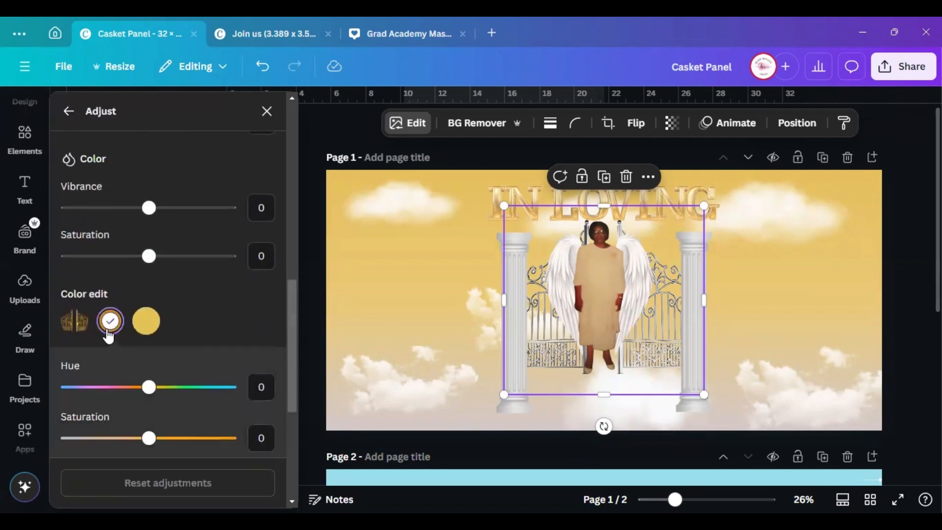
mouse_move(150, 395)
left_mouse_down()
mouse_move(82, 390)
mouse_move(151, 392)
left_mouse_up()
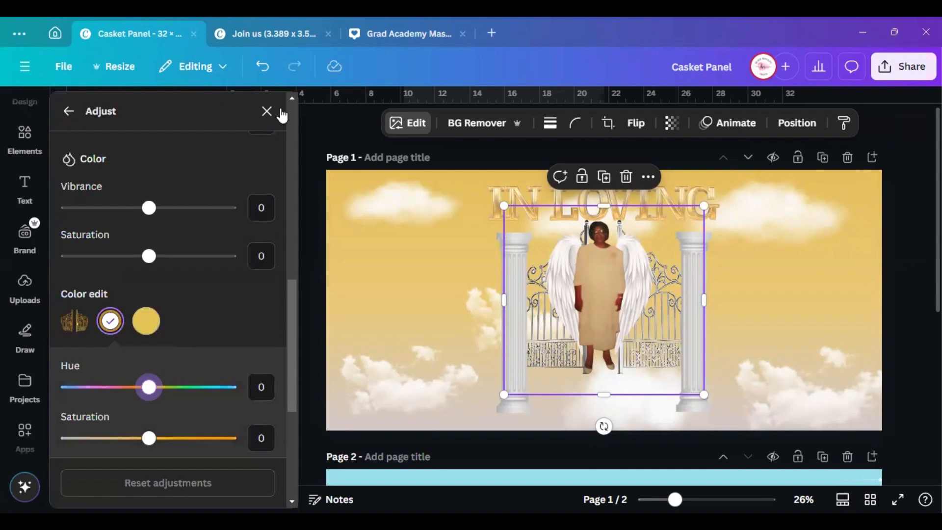
key("ctrl+z")
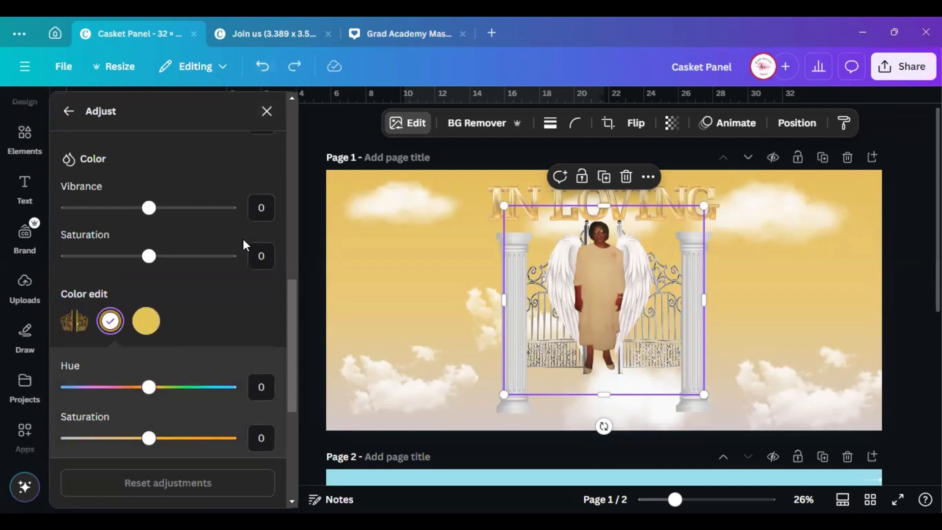
scroll(163, 272, "down", 5)
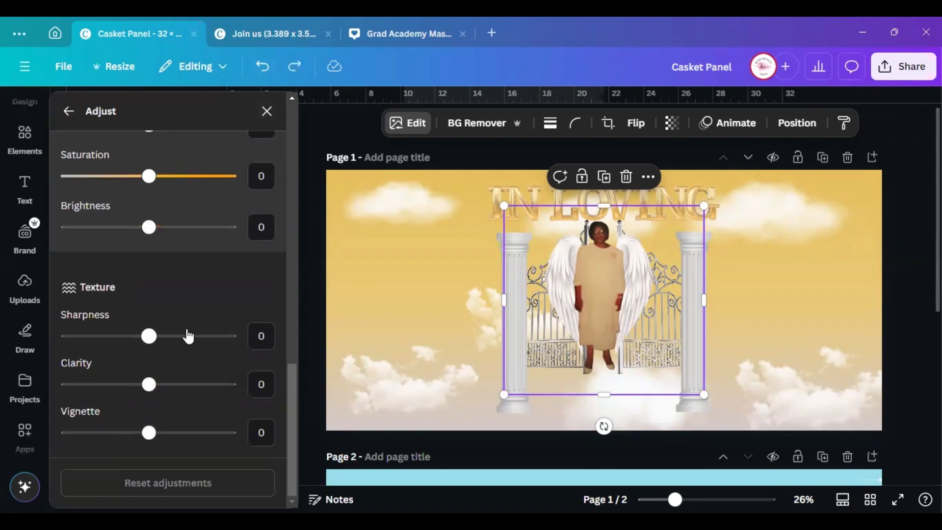
scroll(191, 343, "up", 6)
scroll(195, 342, "up", 4)
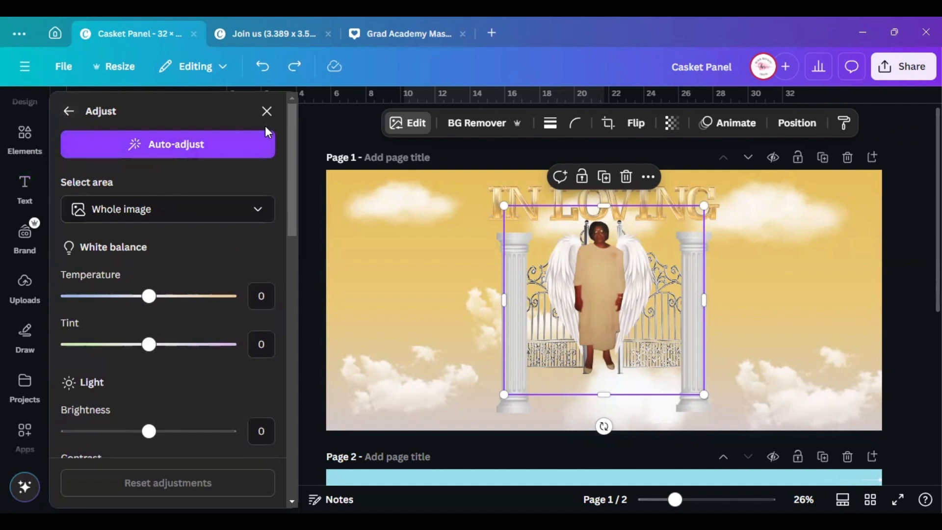
left_click(266, 112)
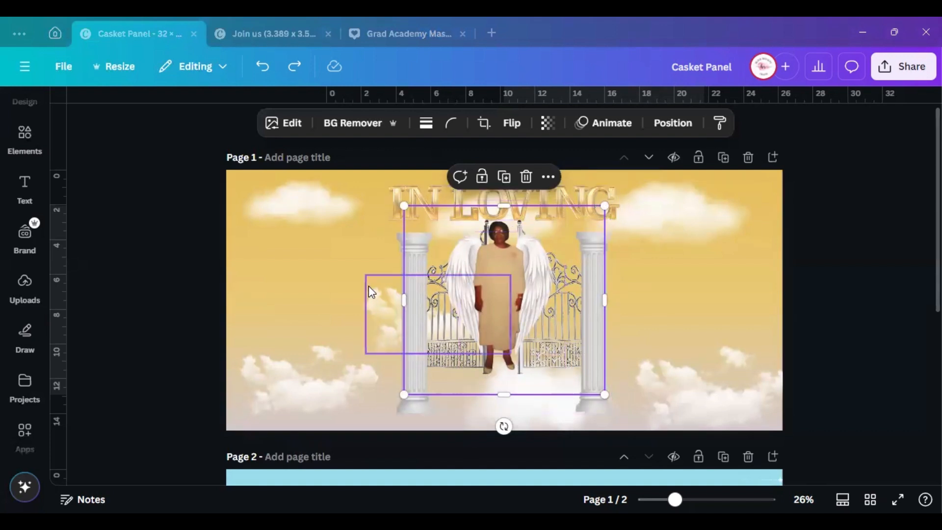
Group the woman with her wings and lower the winged figure onto the cloud
left_click(812, 302)
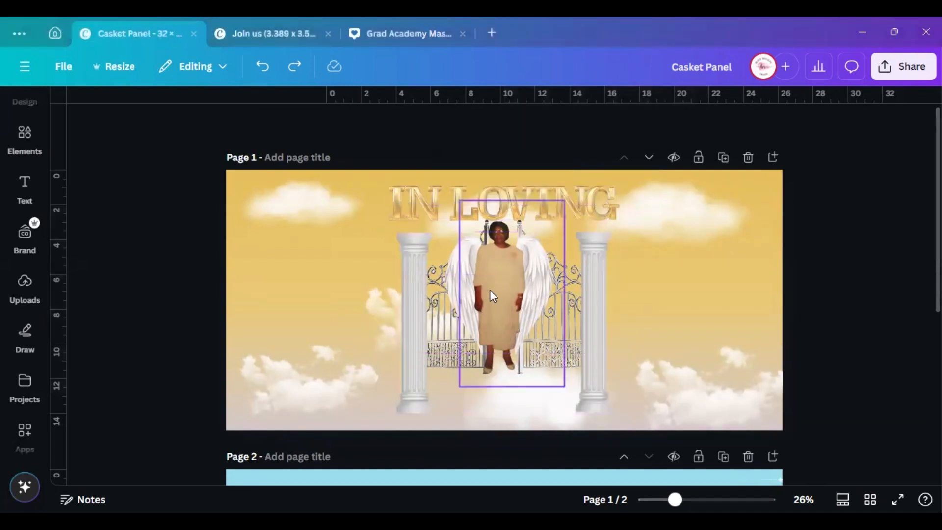
left_click(490, 290)
left_click_drag(491, 290, 492, 305)
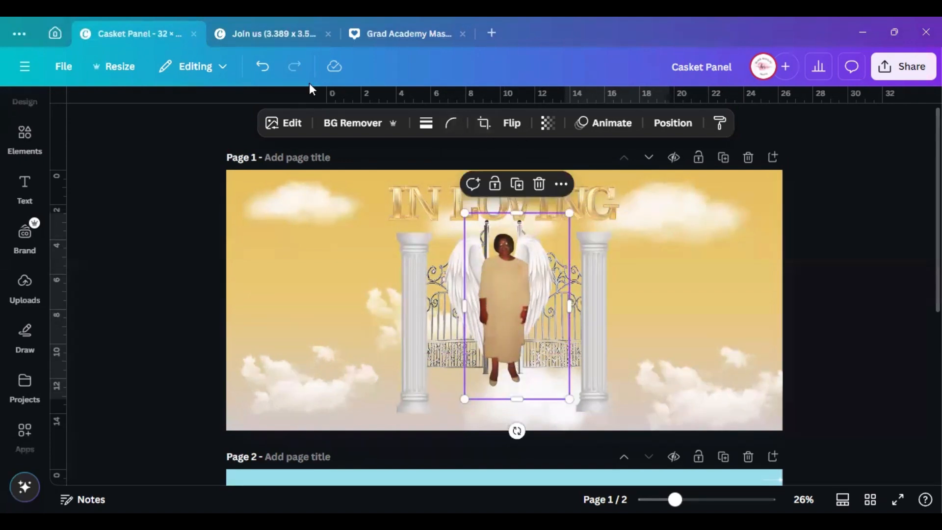
key("ctrl+z")
left_click(674, 123)
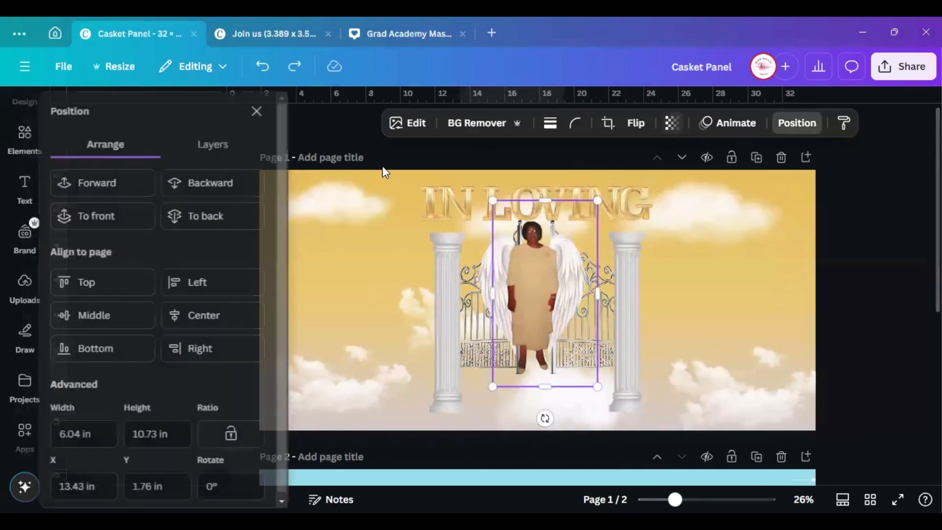
left_click(206, 145)
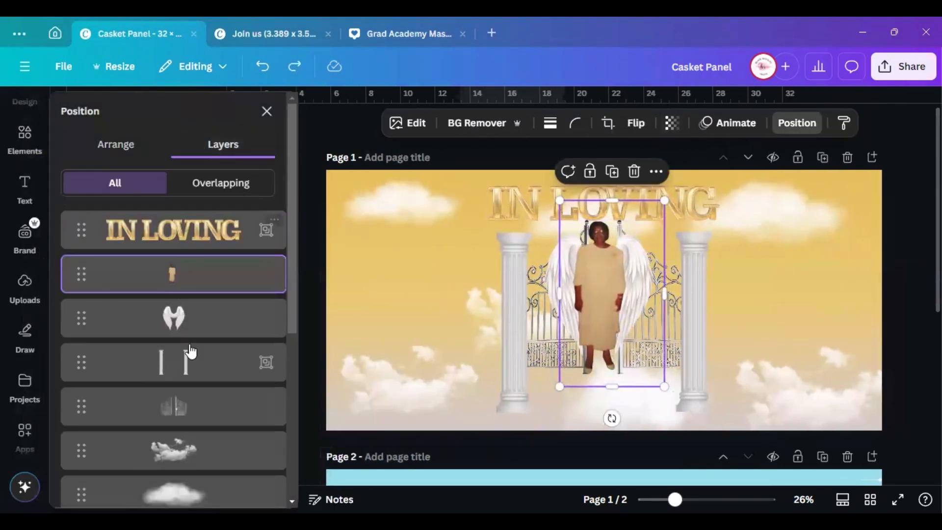
left_click(208, 318, "shift")
left_click(550, 171)
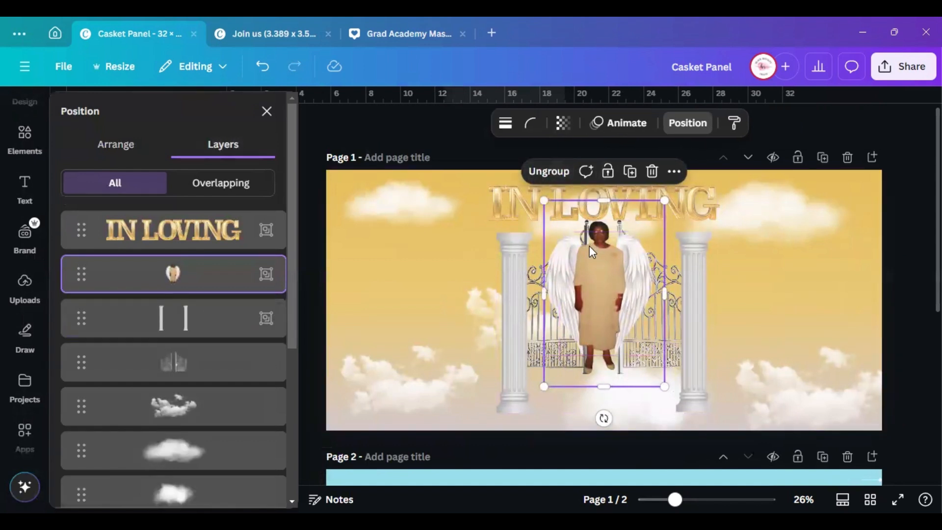
left_click_drag(593, 250, 588, 280)
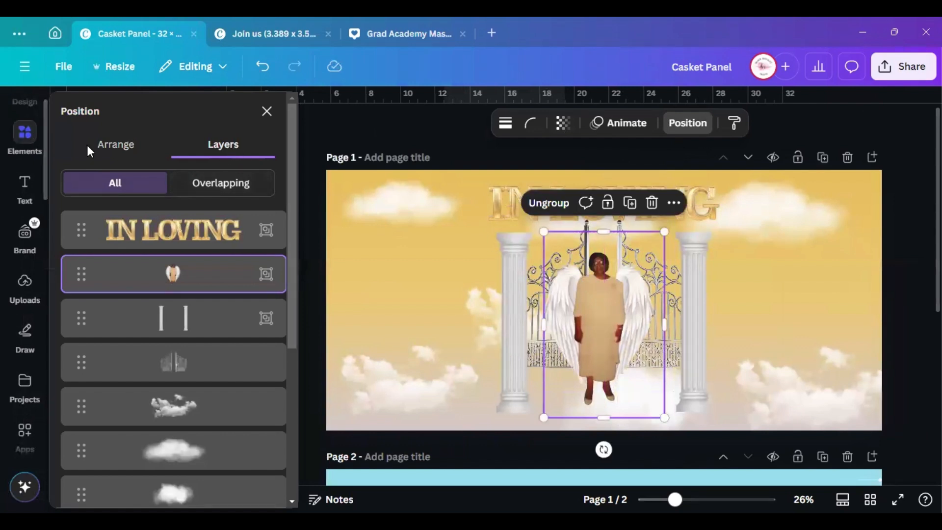
left_click(266, 111)
Nudge the IN LOVING title image up slightly
left_click(610, 197)
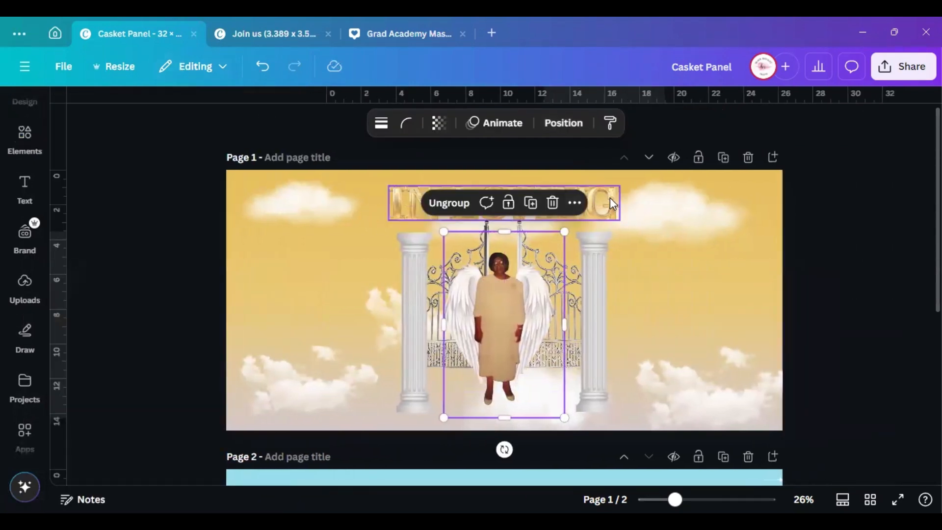
left_click(597, 202)
left_click_drag(581, 198, 576, 192)
left_click(816, 243)
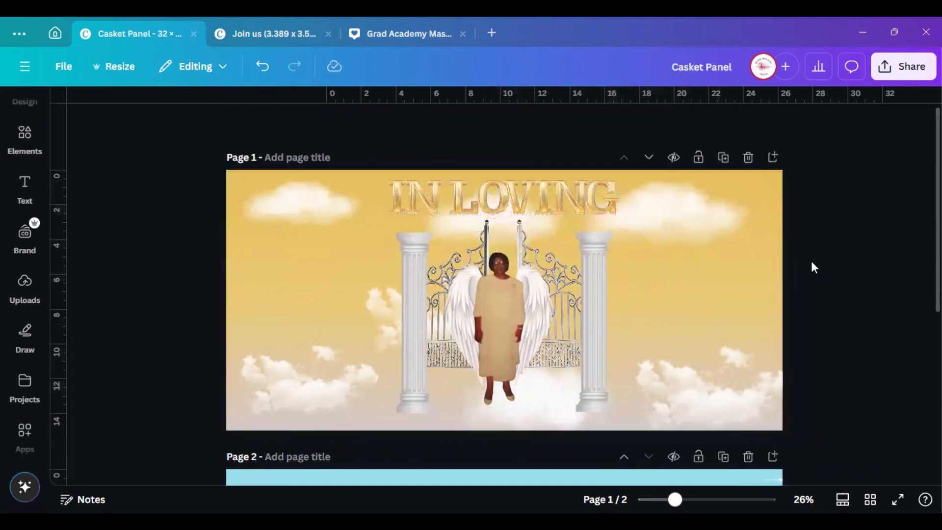
Add a heading reading 'Memory of' on page 1 and compare it with page 2's version
scroll(608, 229, "down", 5)
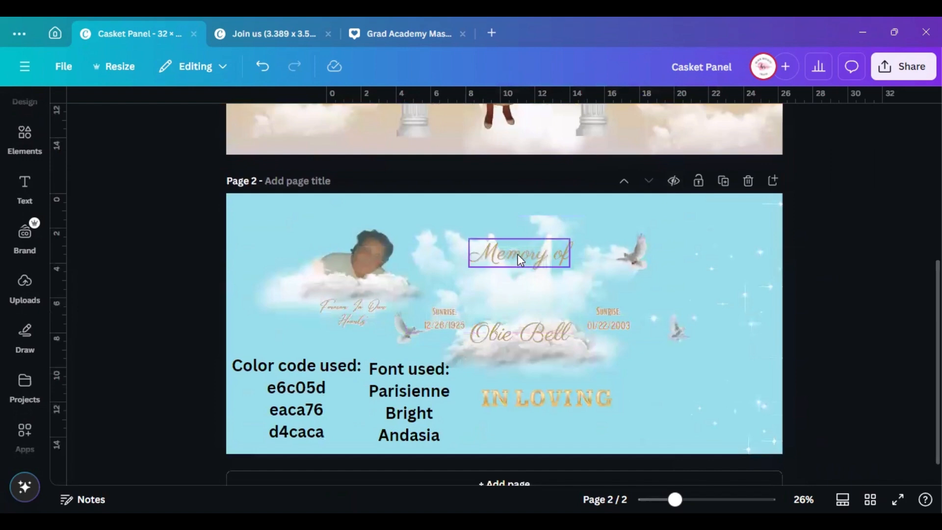
scroll(520, 254, "up", 4)
left_click(30, 196)
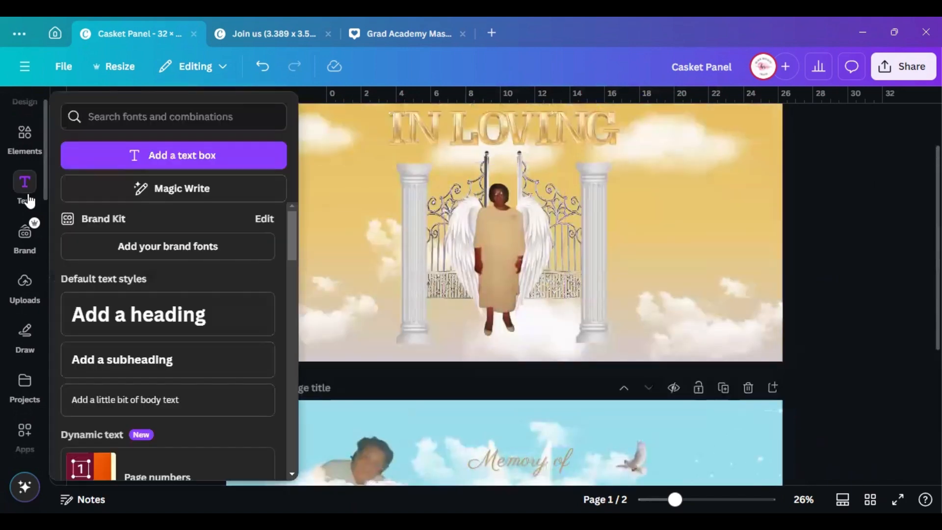
left_click(160, 311)
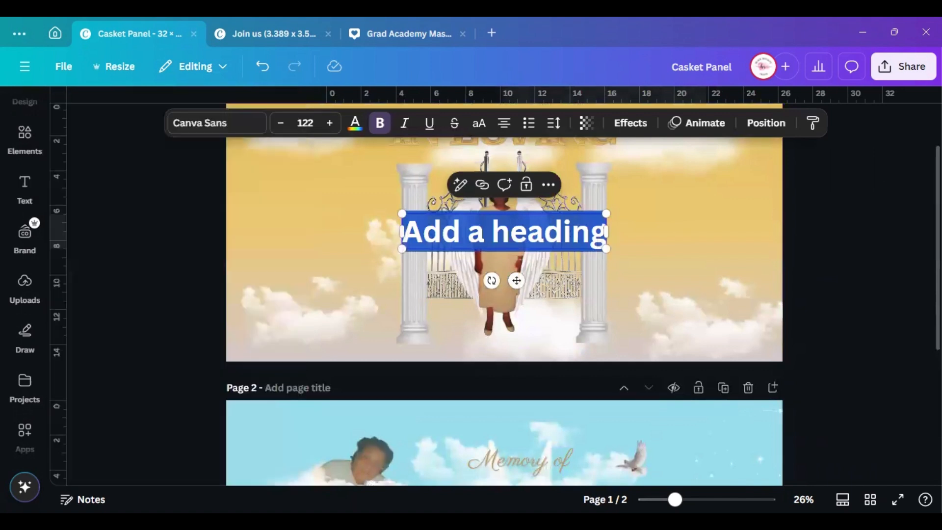
type("M")
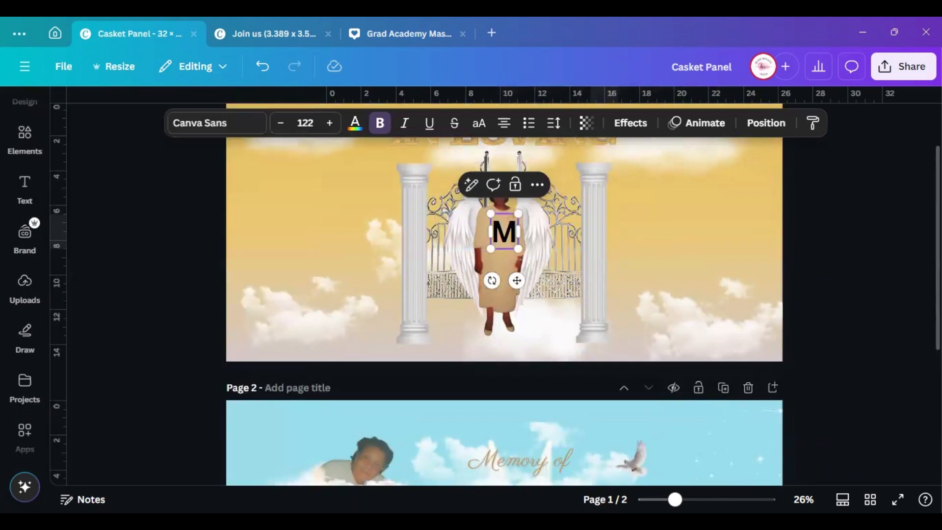
type("emory")
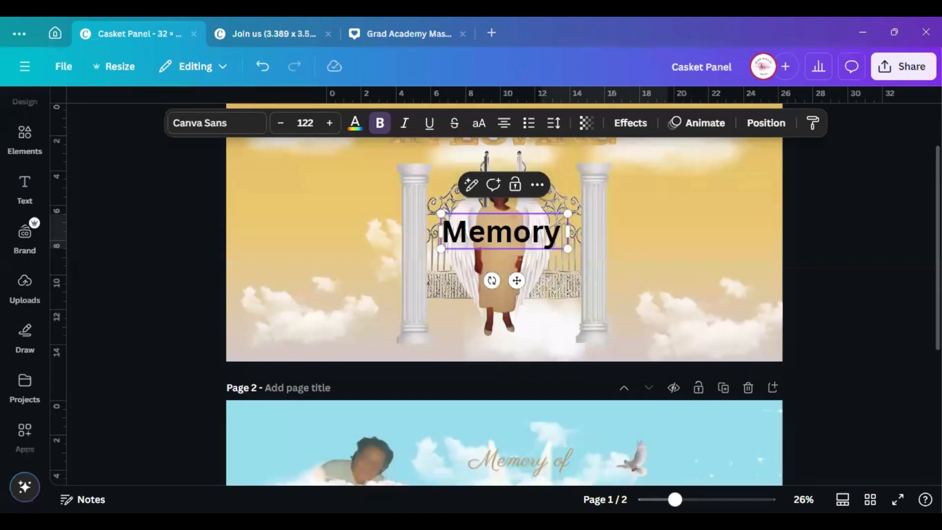
type(" of")
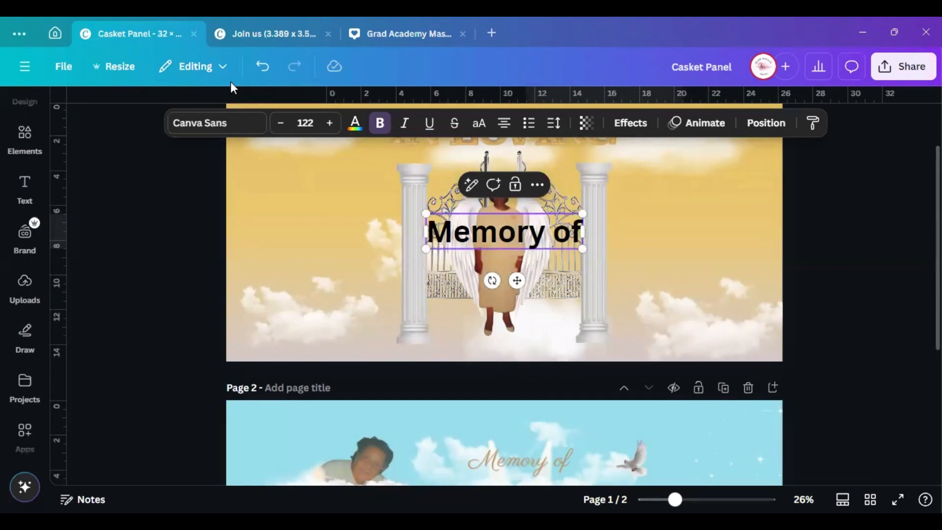
scroll(493, 344, "down", 5)
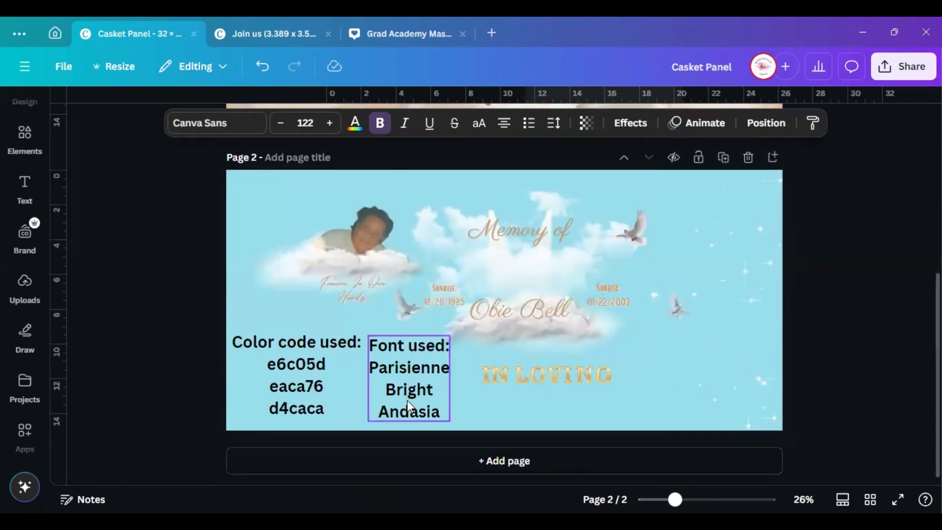
left_click(535, 222)
scroll(540, 282, "up", 5)
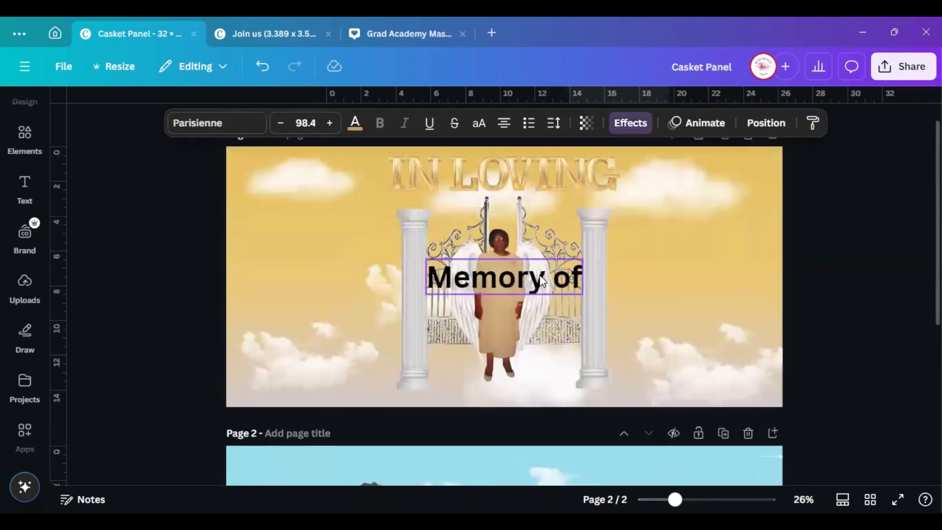
left_click(542, 277)
scroll(486, 305, "down", 5)
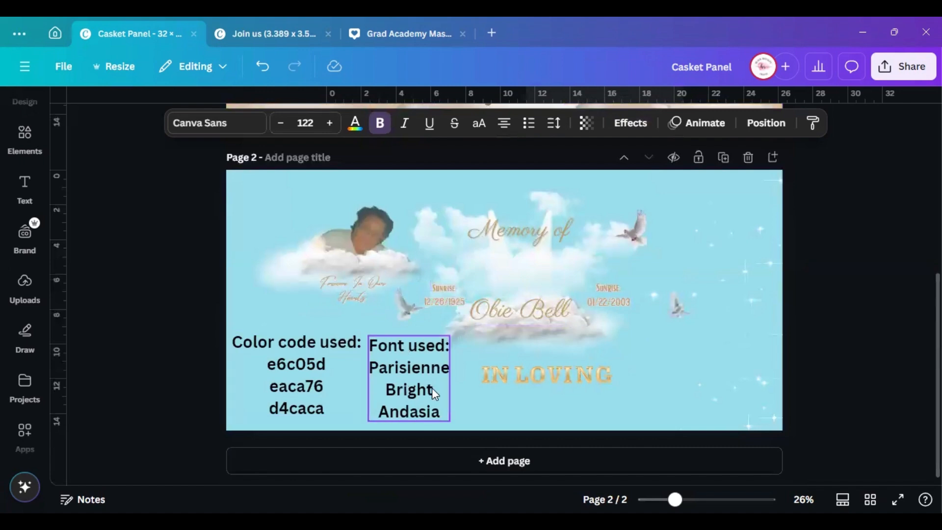
scroll(486, 338, "up", 5)
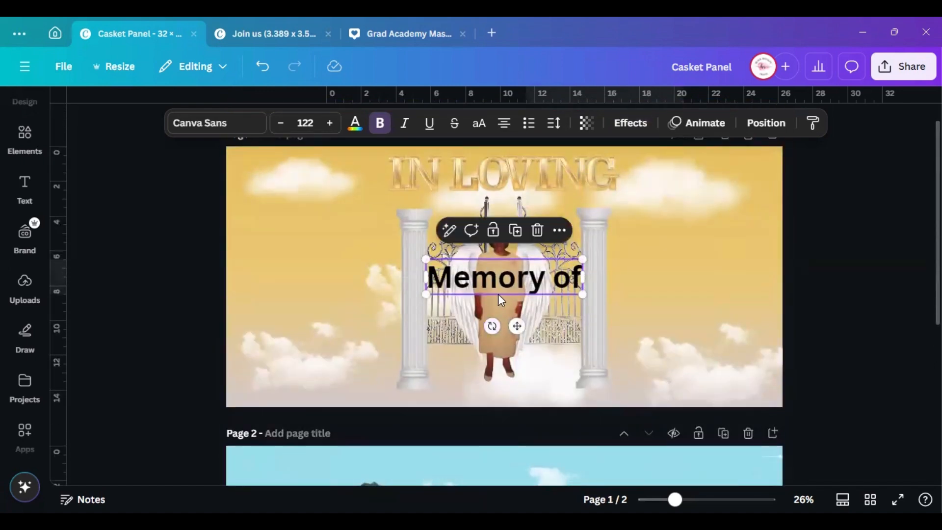
Set 'Memory of' to the Parisienne font and drag it up under IN LOVING
left_click(216, 131)
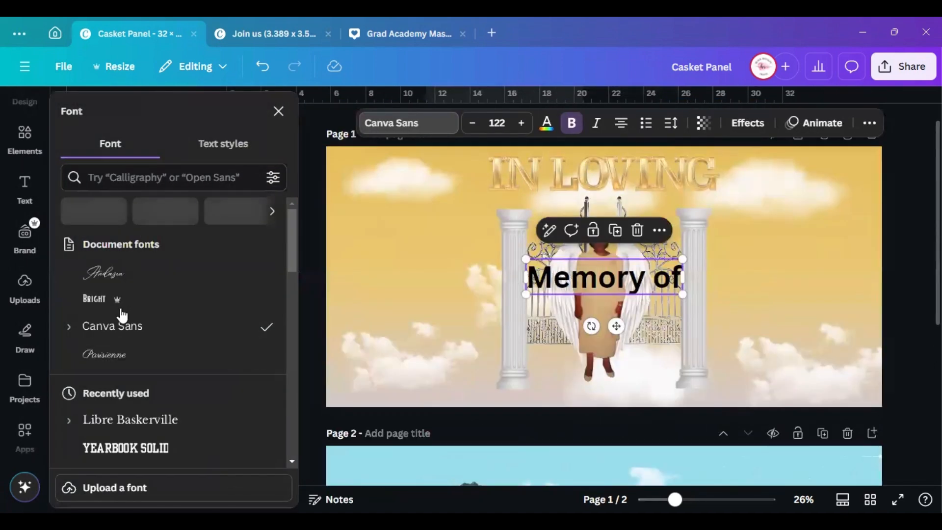
left_click(150, 353)
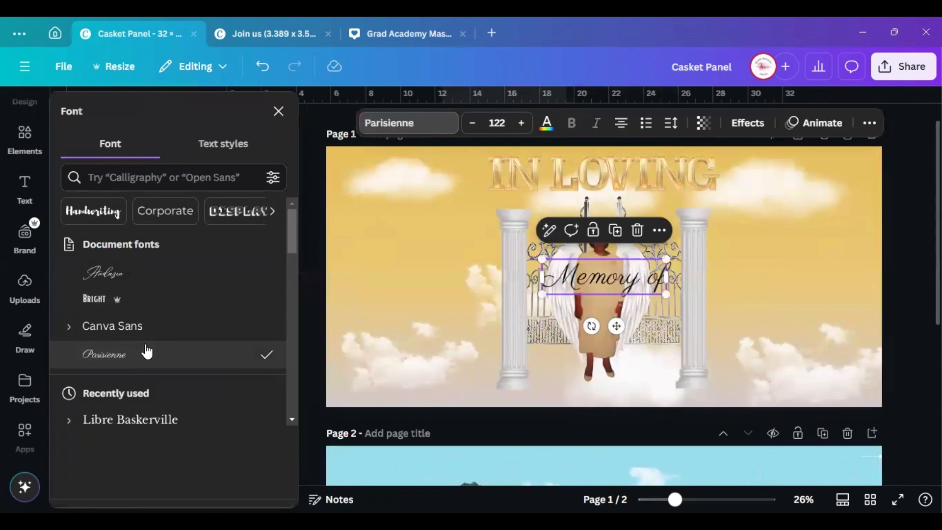
left_click(278, 111)
scroll(537, 272, "down", 5)
scroll(539, 267, "up", 4)
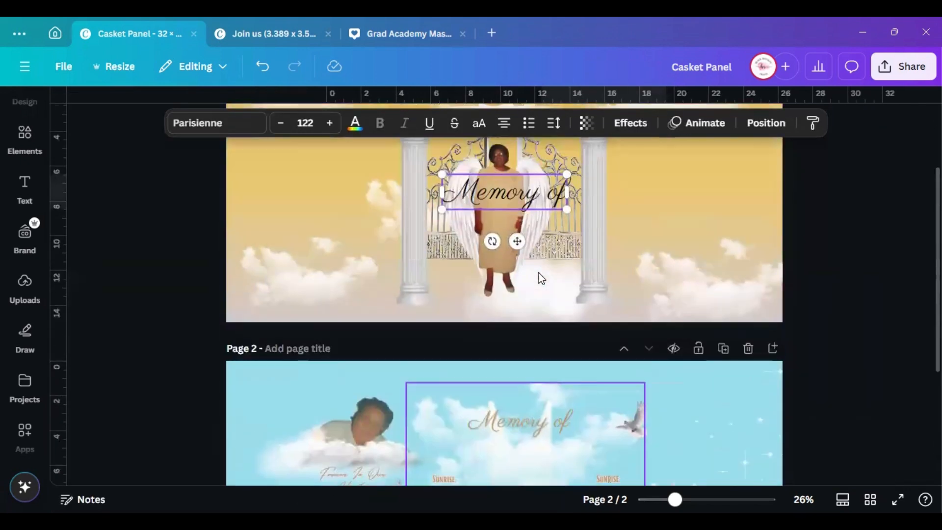
scroll(542, 262, "up", 2)
left_click_drag(527, 298, 523, 220)
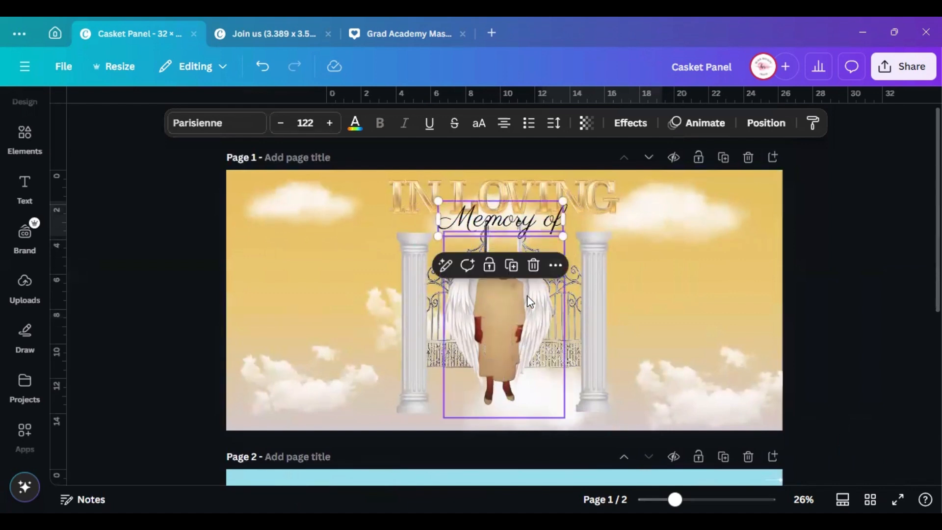
Colour 'Memory of' tan #bb9a69 to match page 2's styling
scroll(526, 295, "down", 3)
left_click(519, 391)
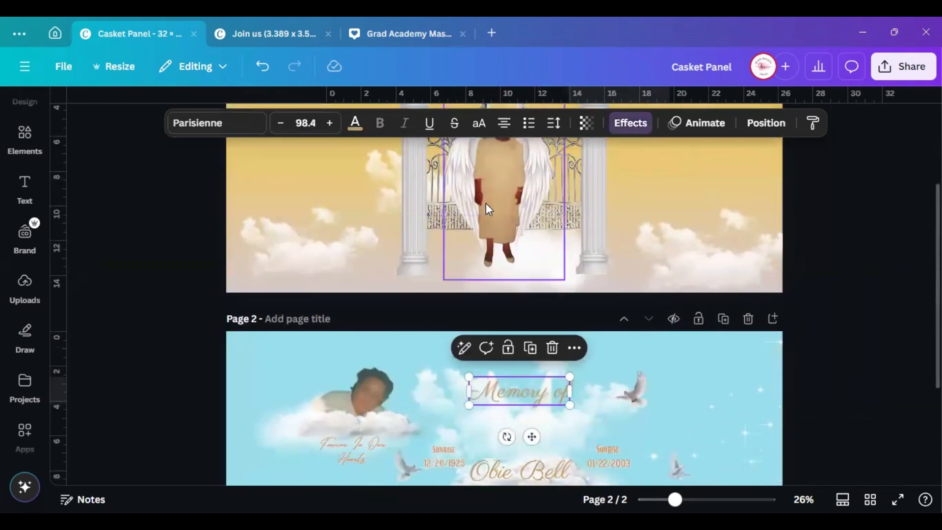
scroll(486, 203, "up", 3)
left_click(355, 123)
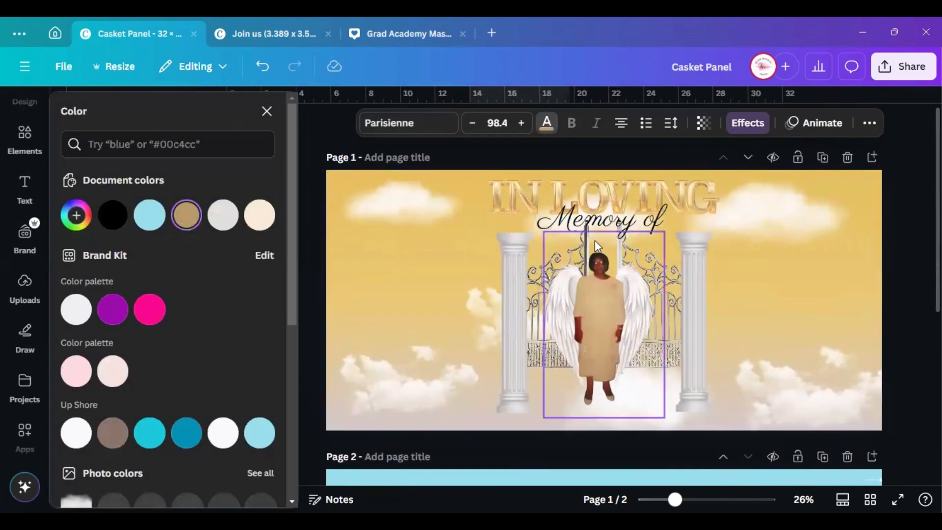
scroll(595, 240, "down", 5)
scroll(557, 257, "up", 5)
left_click(569, 223)
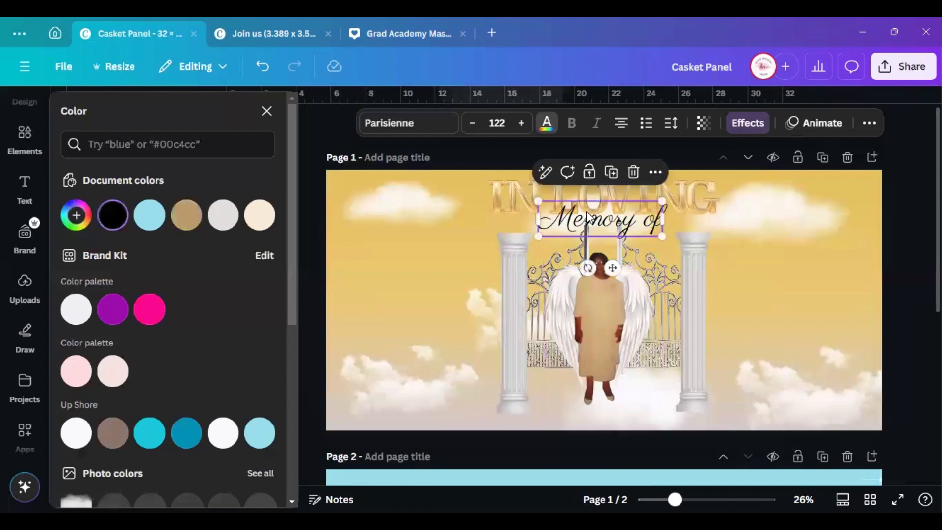
left_click(192, 224)
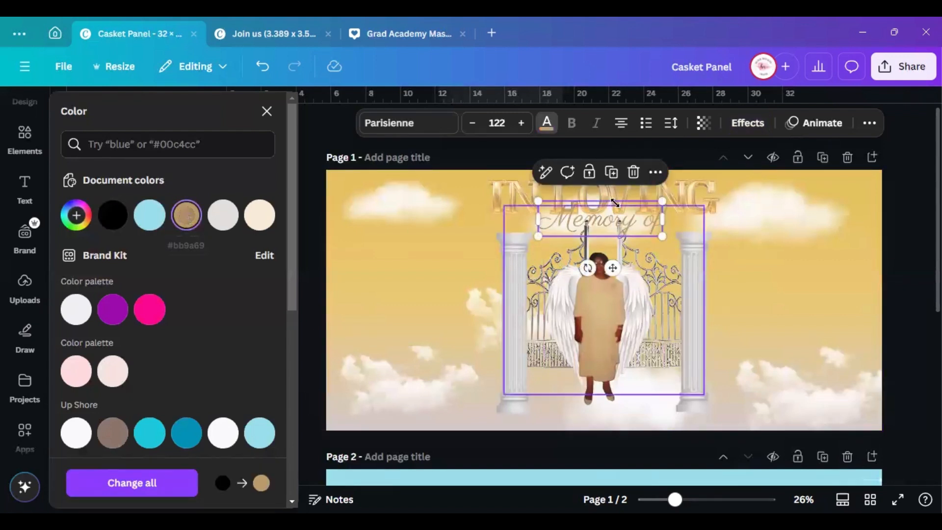
left_click(267, 112)
scroll(696, 304, "down", 5)
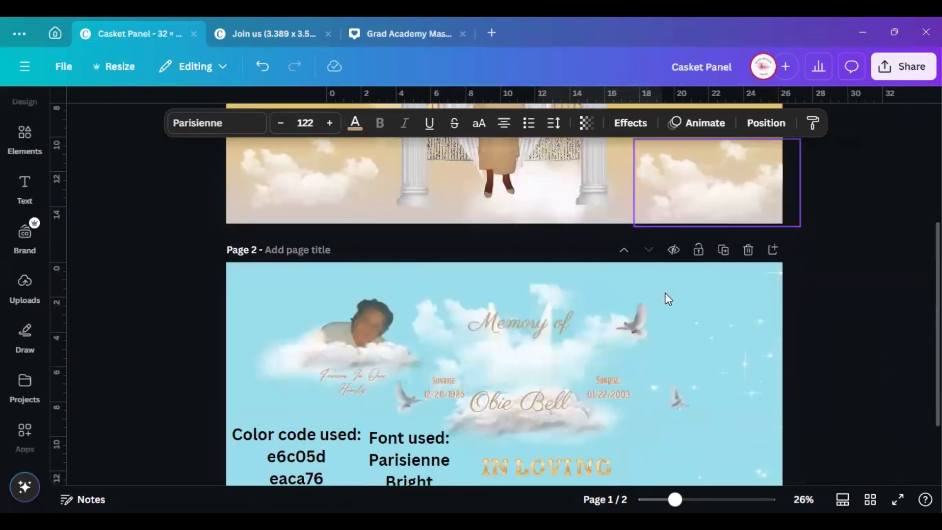
scroll(665, 297, "up", 5)
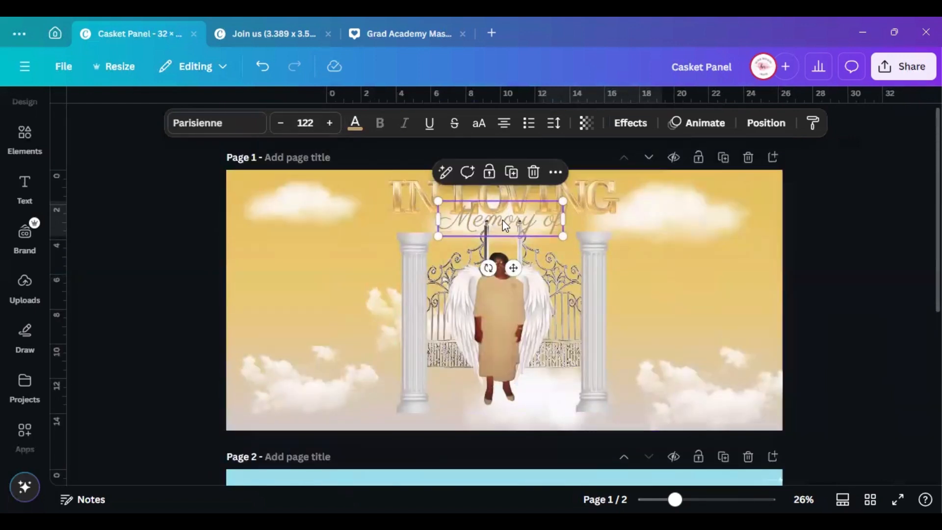
Apply the Neon text effect to 'Memory of'
left_click(645, 123)
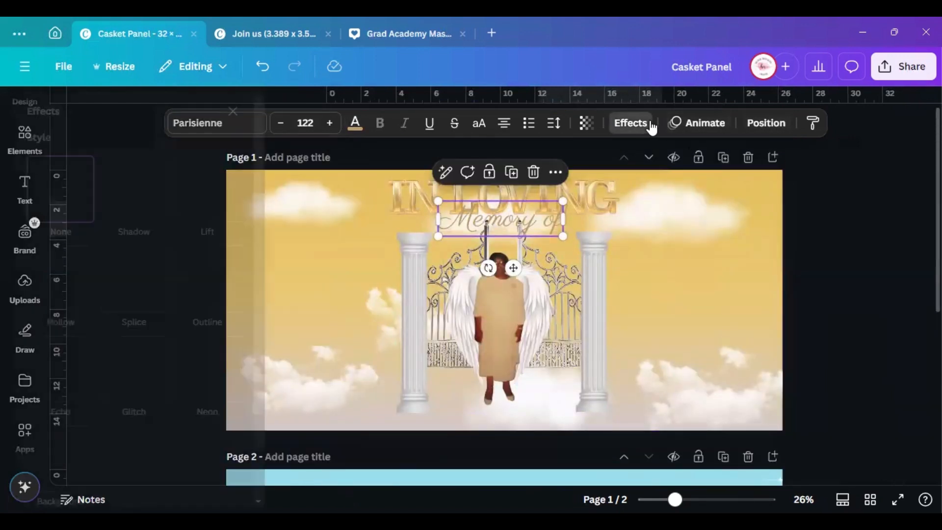
left_click(261, 377)
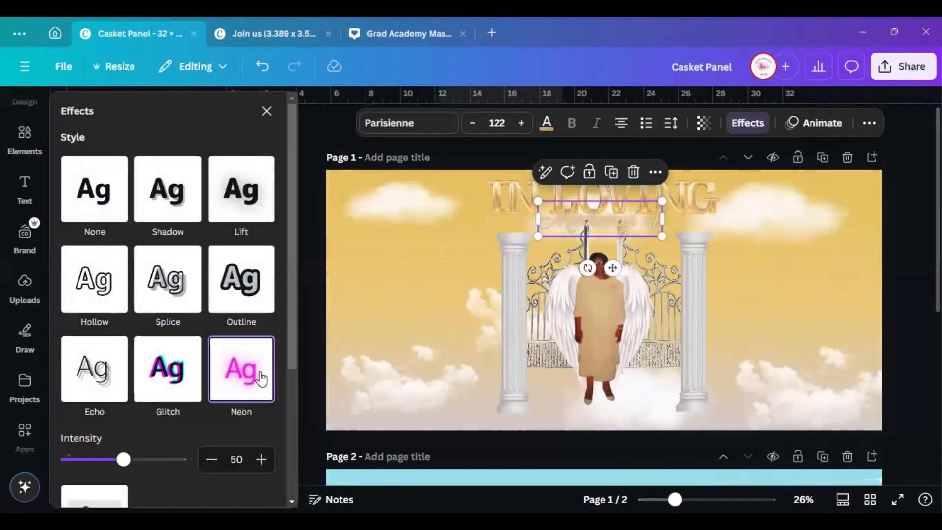
left_click(269, 114)
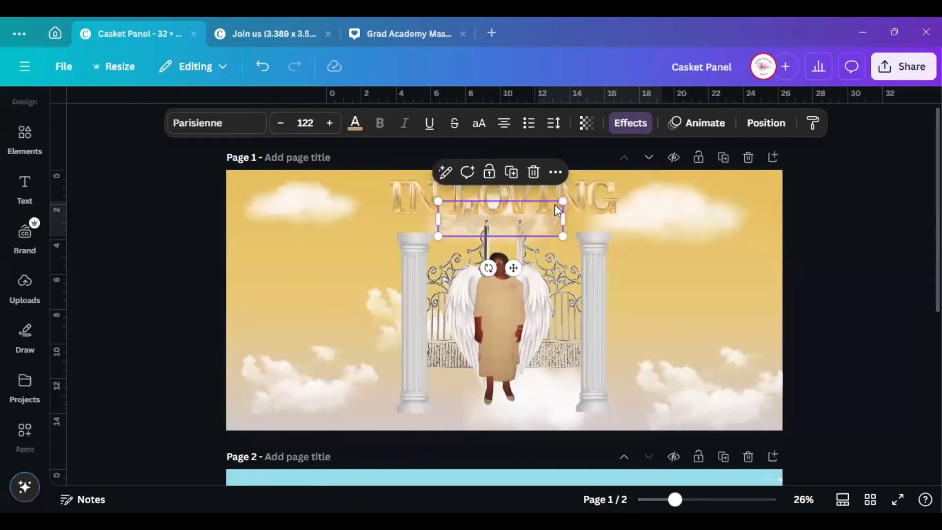
Enlarge 'Memory of' to size 143 and tuck it just beneath IN LOVING
left_click_drag(560, 201, 572, 193)
left_click_drag(516, 199, 515, 222)
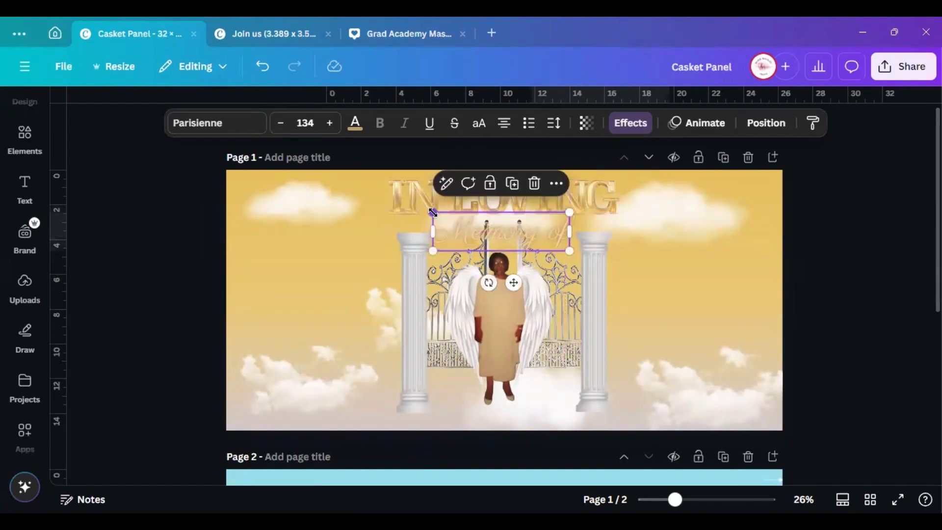
left_click_drag(432, 212, 422, 210)
left_click_drag(529, 236, 531, 234)
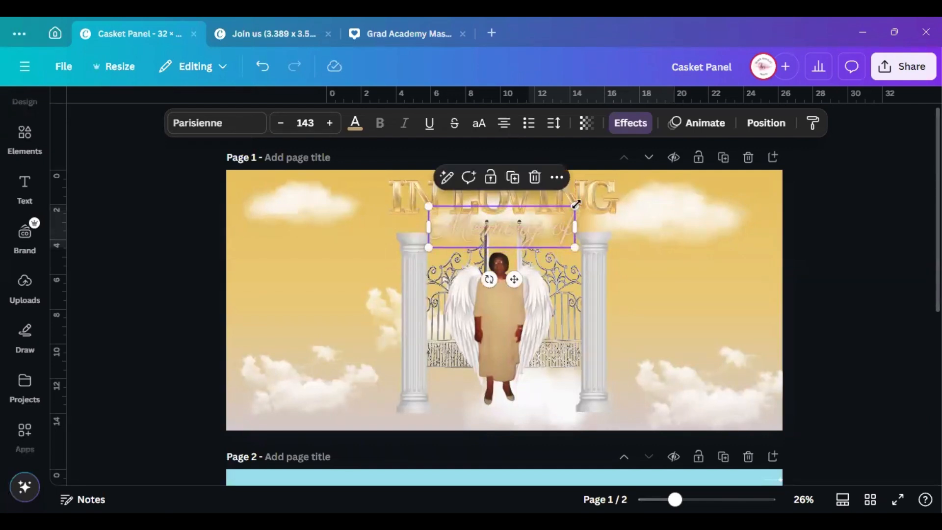
left_click(839, 265)
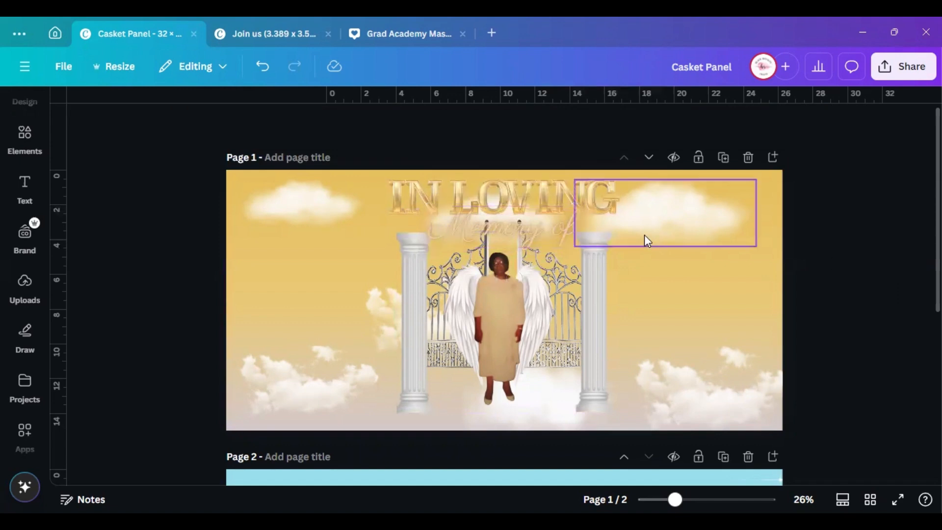
Centre the IN LOVING title group horizontally on page 1
left_click(540, 194)
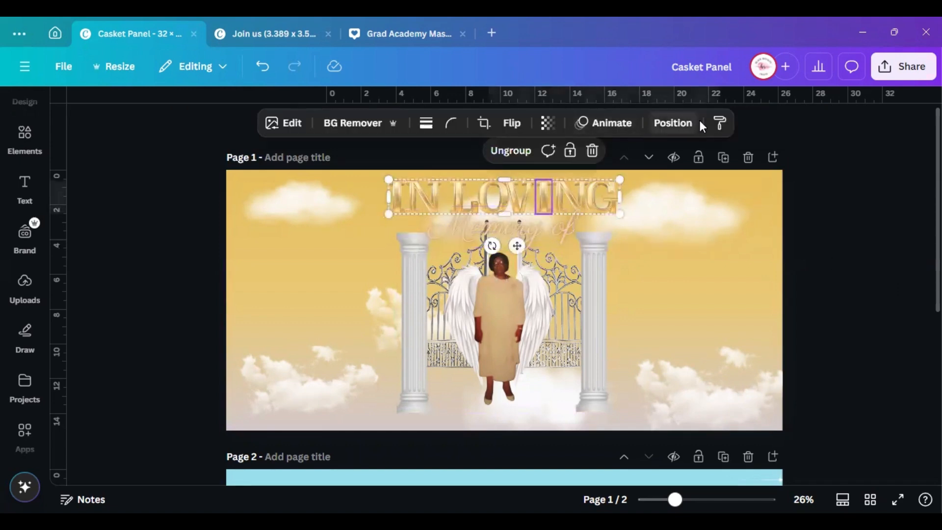
left_click(679, 127)
left_click(78, 144)
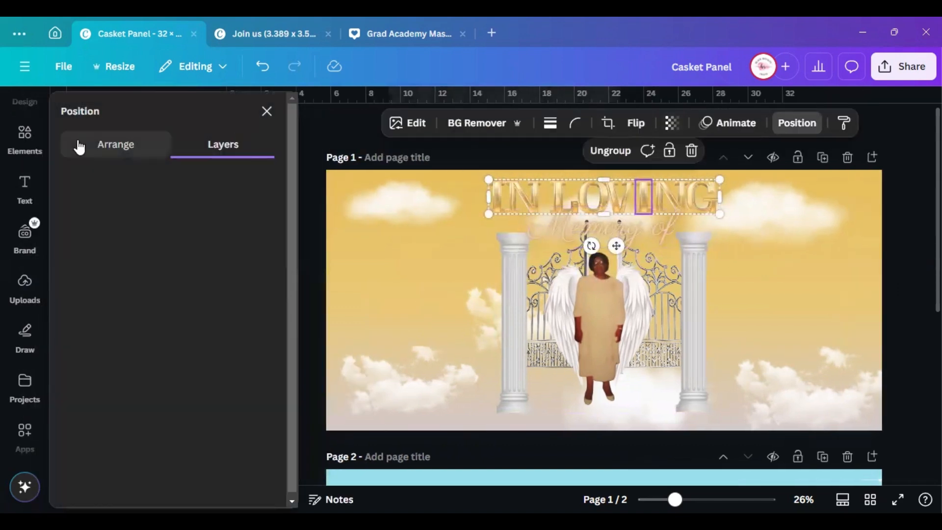
left_click(186, 312)
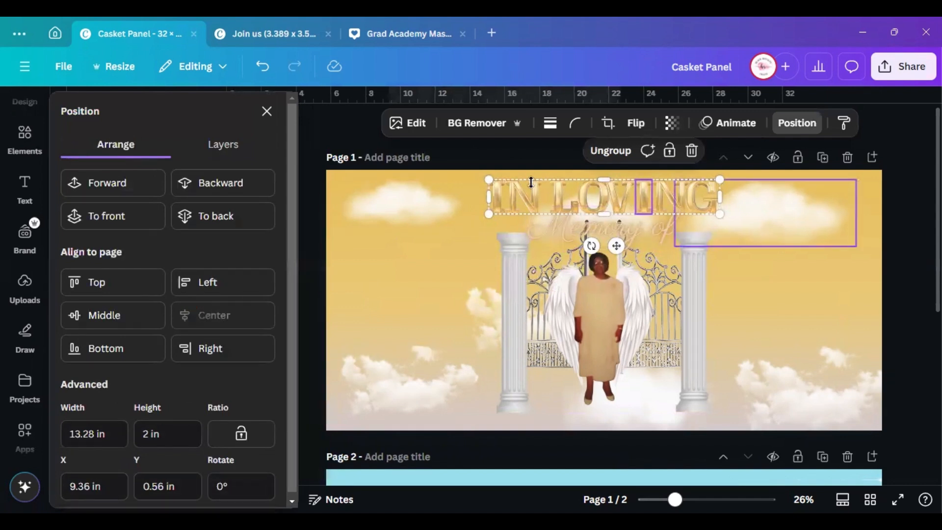
left_click(481, 156)
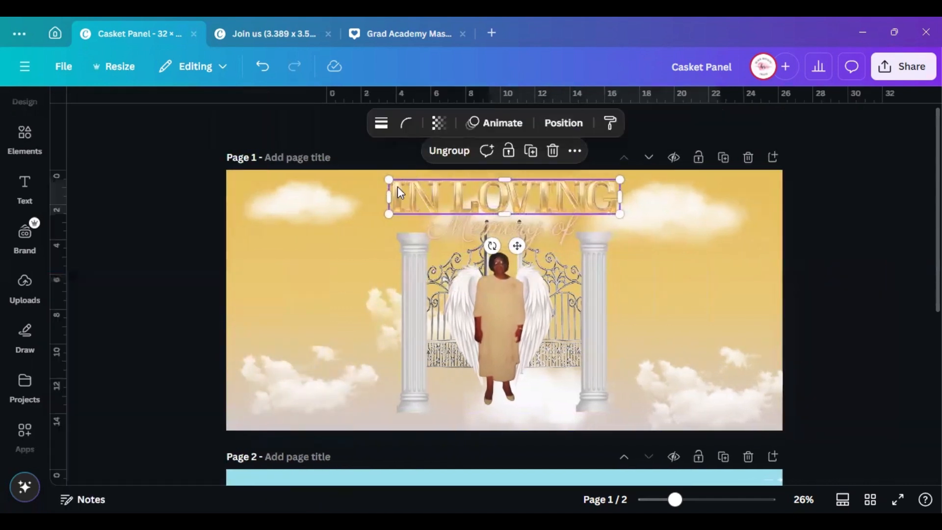
Centre the 'Memory of' script text on the page, then deselect it
left_click(564, 125)
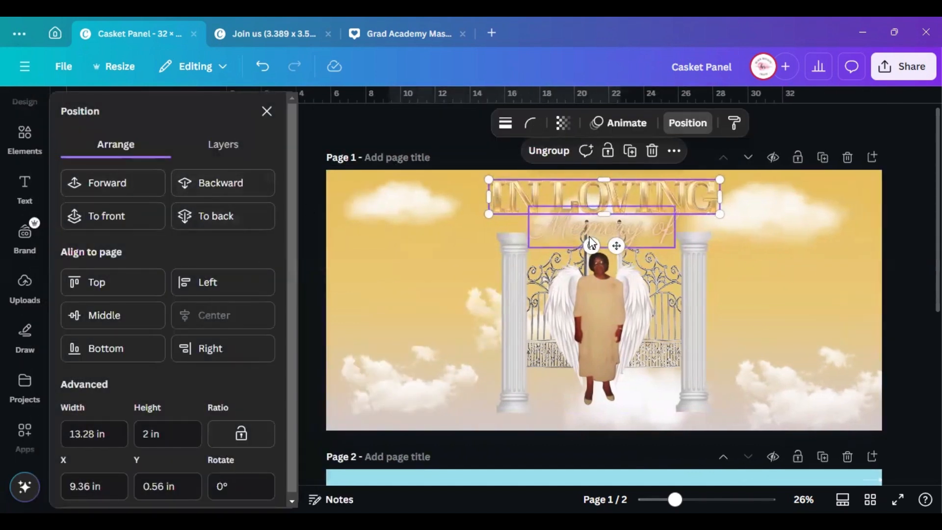
left_click(595, 235)
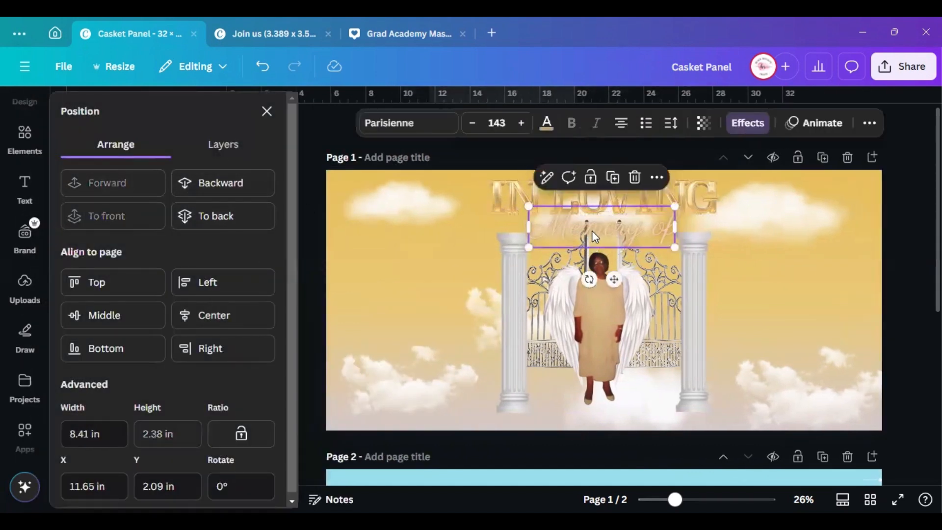
left_click(212, 313)
left_click(267, 111)
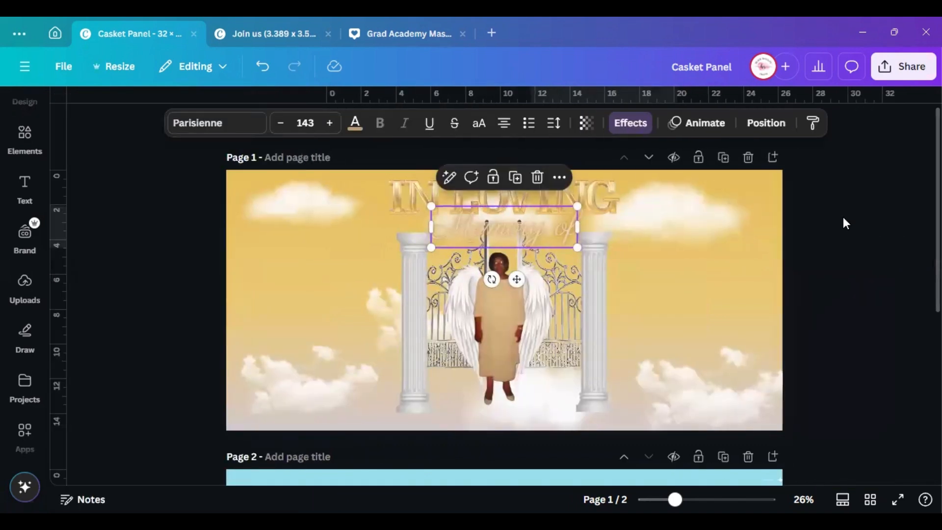
Drag the soft cloud image from page 2 up onto page 1 between the gates
left_click(829, 229)
scroll(829, 228, "down", 2)
scroll(885, 410, "down", 2)
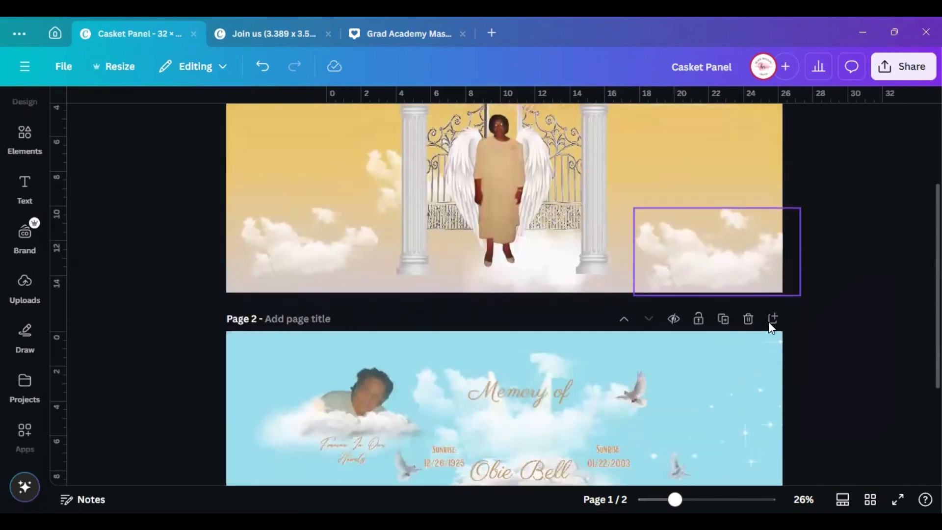
scroll(507, 393, "down", 4)
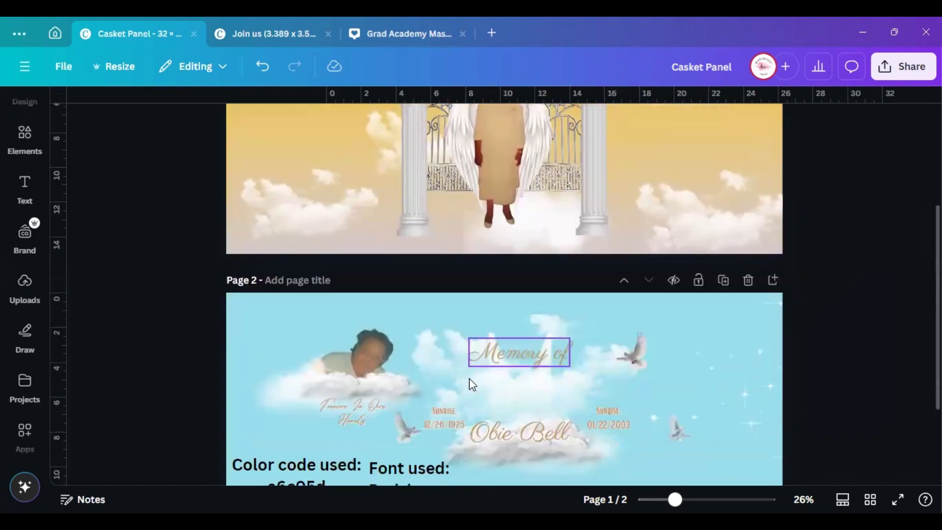
scroll(519, 390, "up", 2)
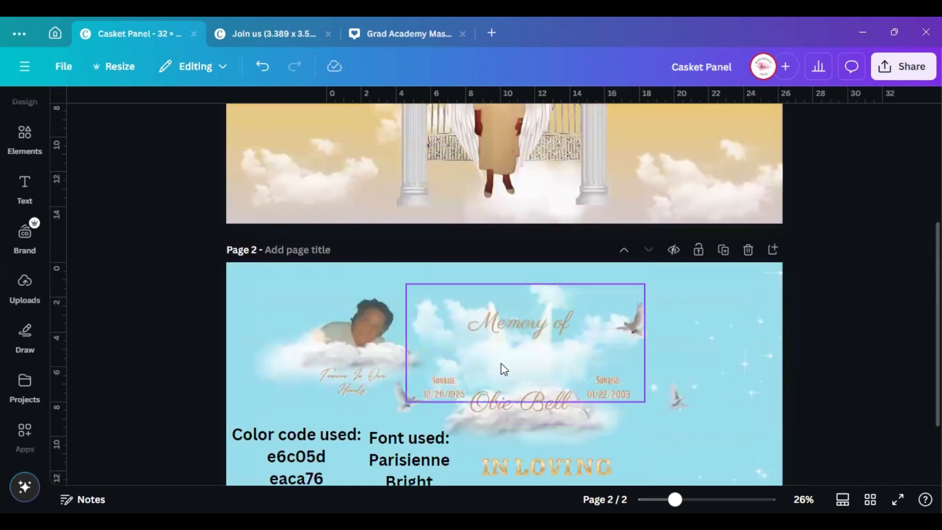
left_click_drag(490, 301, 480, 265)
left_click_drag(517, 295, 505, 107)
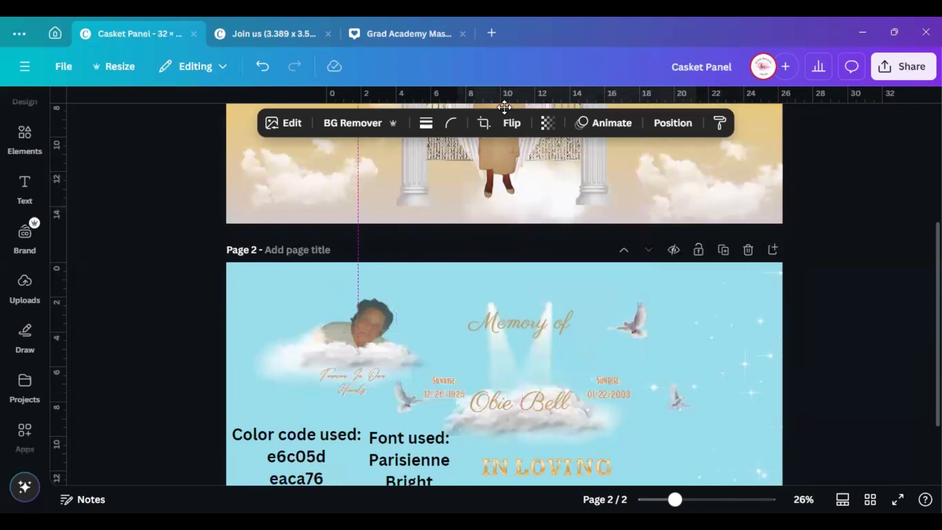
scroll(549, 259, "up", 3)
left_click_drag(496, 293, 494, 271)
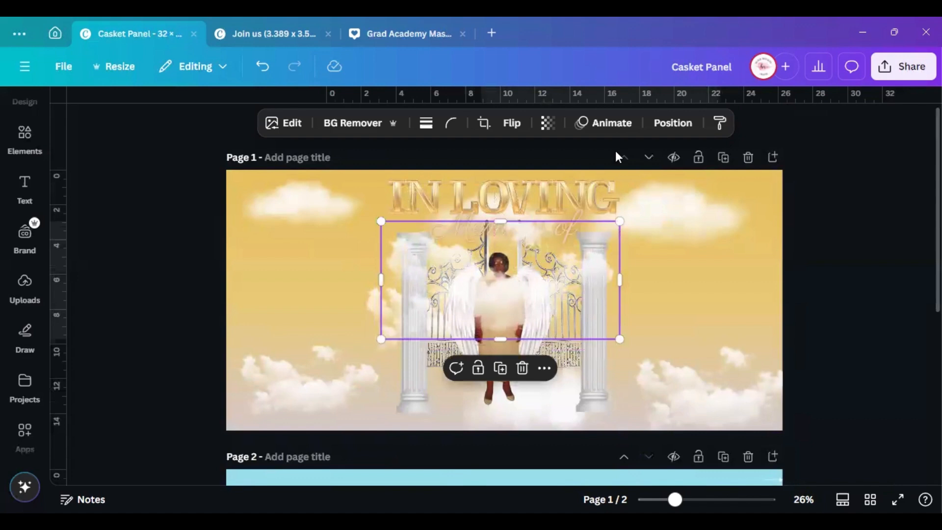
Send the cloud image backward three layers, behind the figure, pillars and gate ironwork
left_click(673, 123)
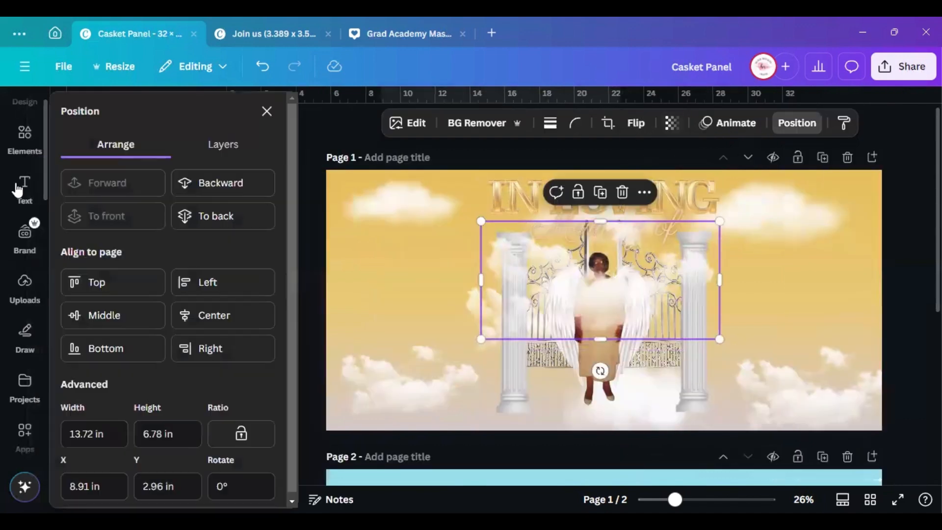
left_click(210, 189)
left_click(210, 189)
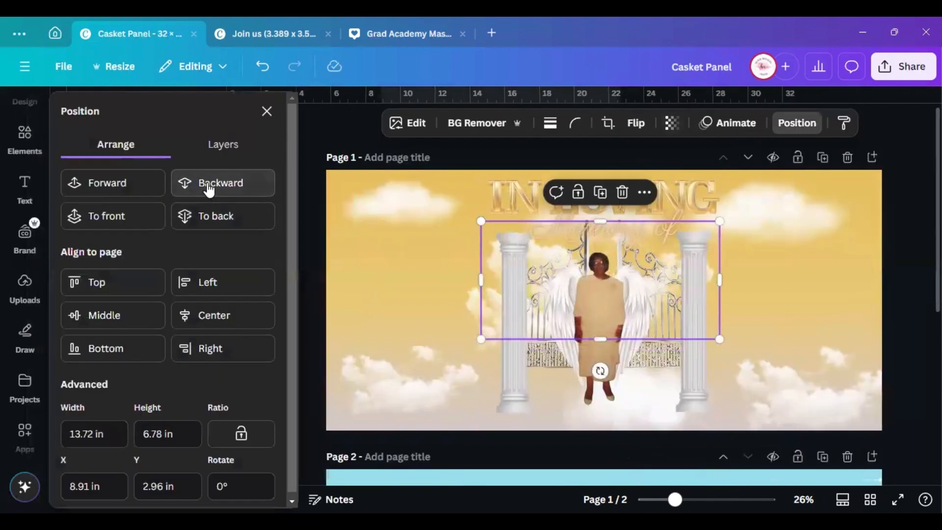
left_click(209, 188)
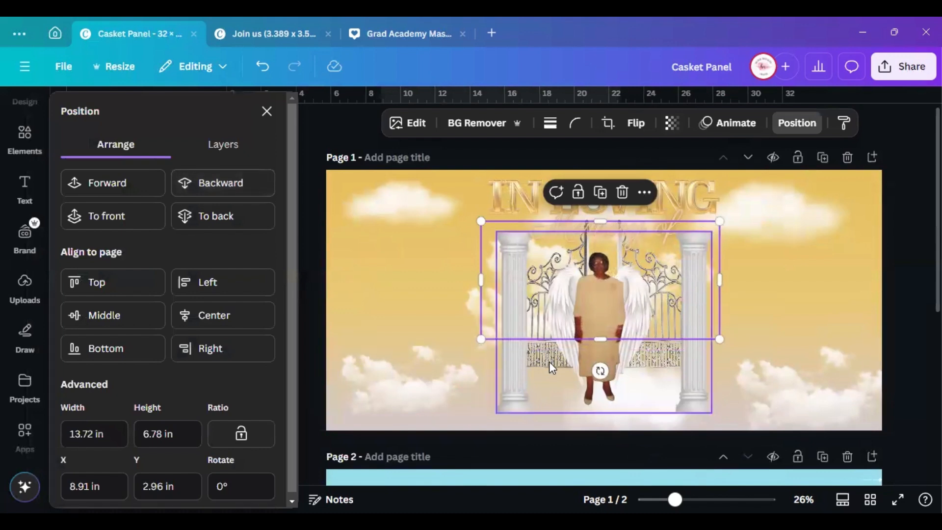
scroll(552, 390, "down", 2)
scroll(552, 390, "down", 5)
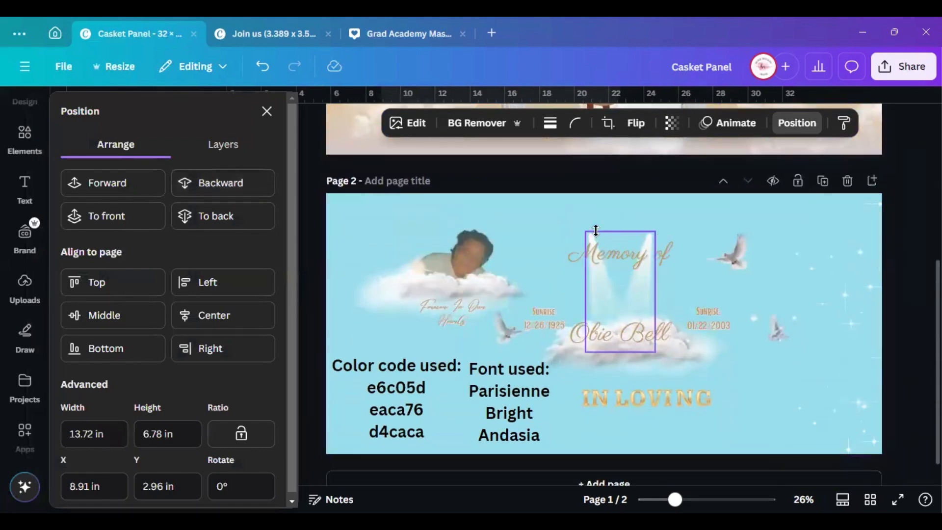
Move the light-beam graphic from page 2 onto page 1 over the winged figure
left_click(600, 236)
left_click_drag(635, 290, 603, 105)
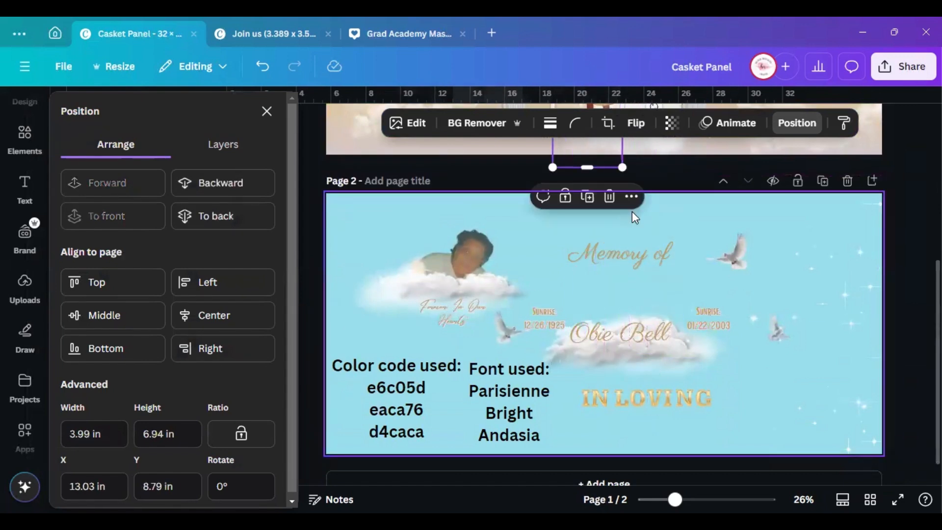
scroll(632, 211, "up", 5)
left_click_drag(593, 327, 591, 170)
scroll(591, 171, "up", 2)
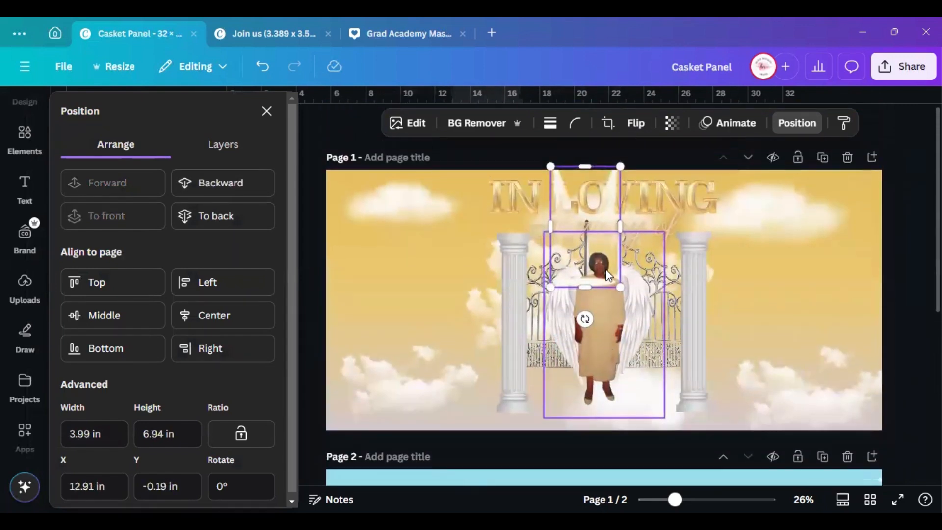
left_click_drag(621, 288, 628, 300)
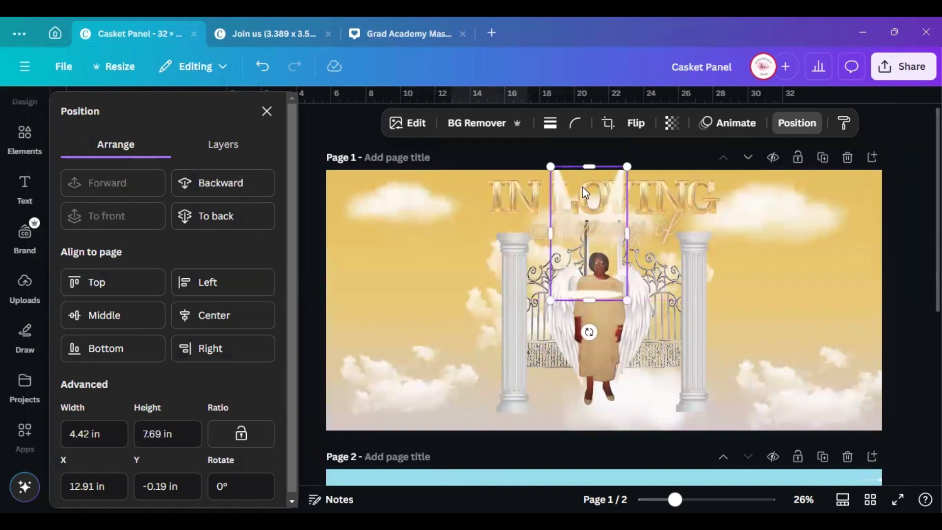
left_click_drag(565, 200, 572, 240)
Enlarge the light beam over the figure and send it back two layers
left_click(644, 210)
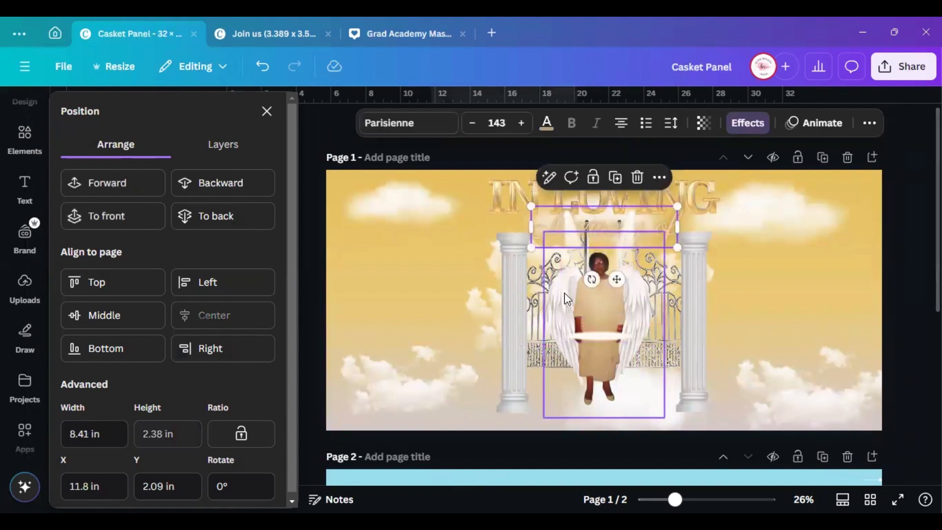
left_click(584, 309)
left_click_drag(563, 216, 553, 198)
left_click_drag(599, 319, 611, 335)
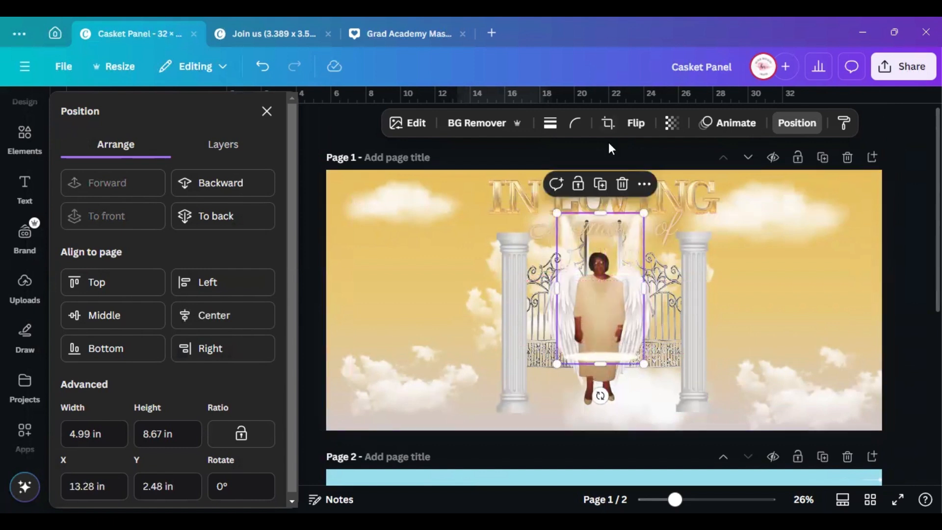
left_click(252, 185)
left_click(251, 185)
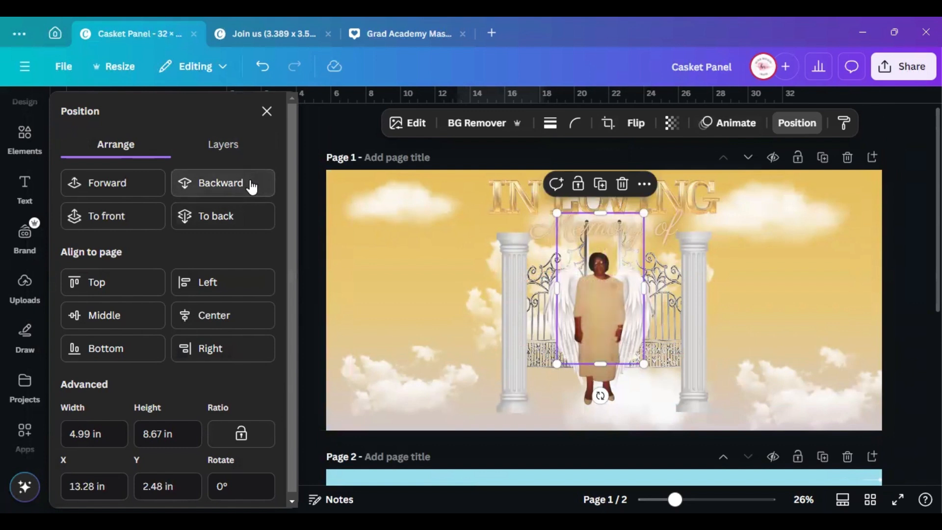
Enlarge the winged figure image and shift it up and left
left_click_drag(642, 361, 667, 404)
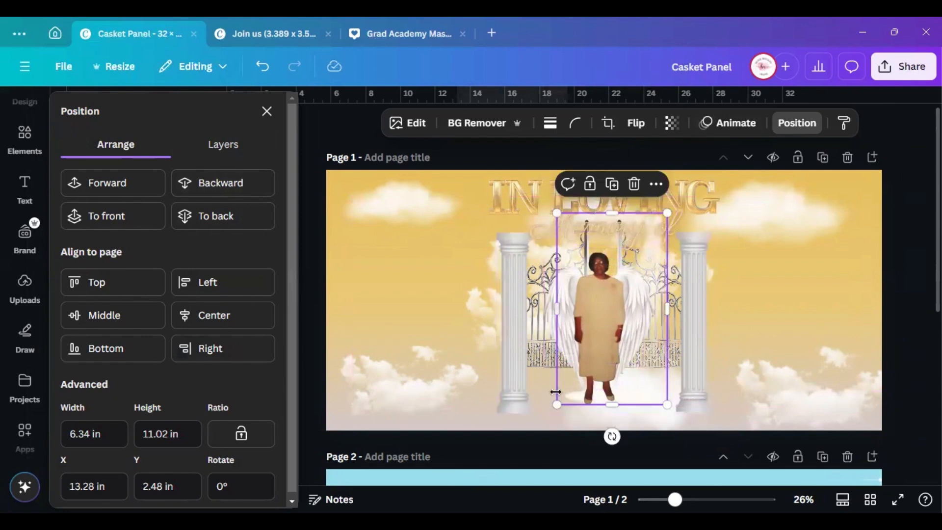
left_click_drag(563, 390, 550, 385)
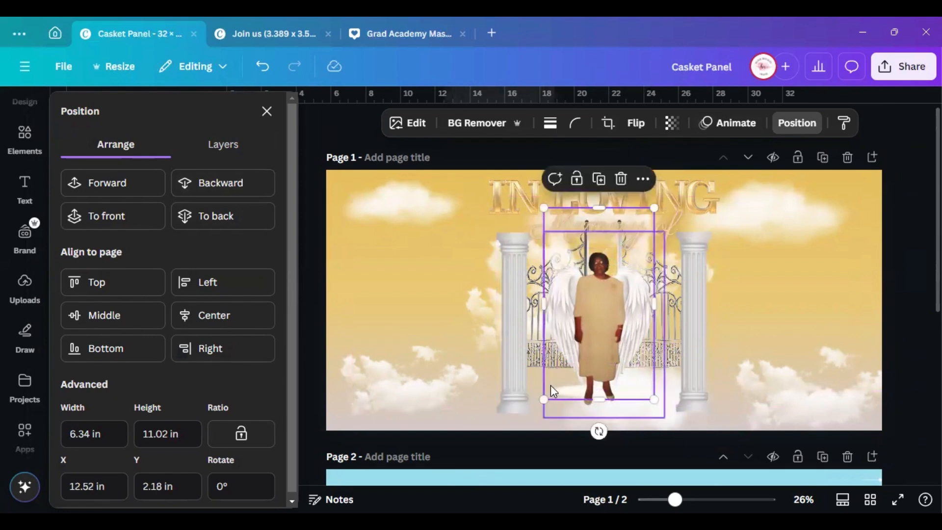
left_click(24, 139)
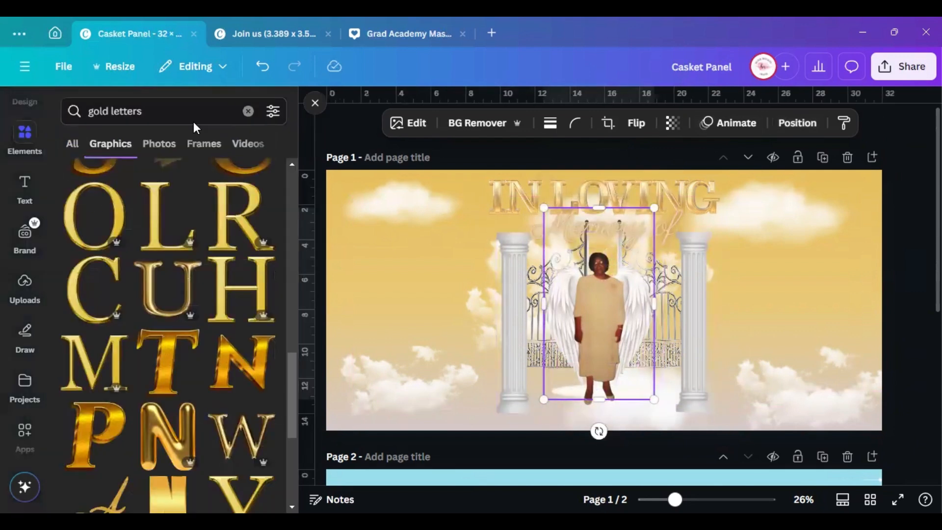
Search the element library for 'lights' and browse the results without adding one
left_click(248, 111)
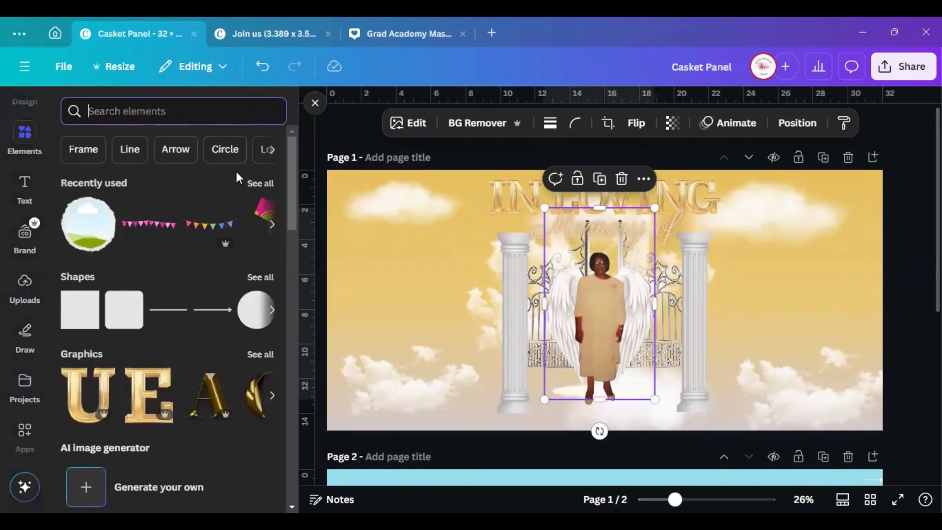
type("lights")
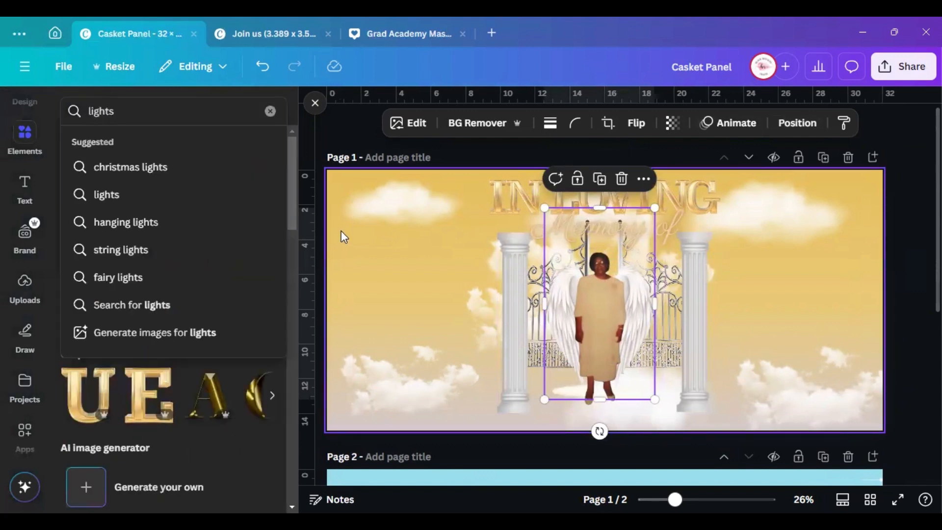
key("Return")
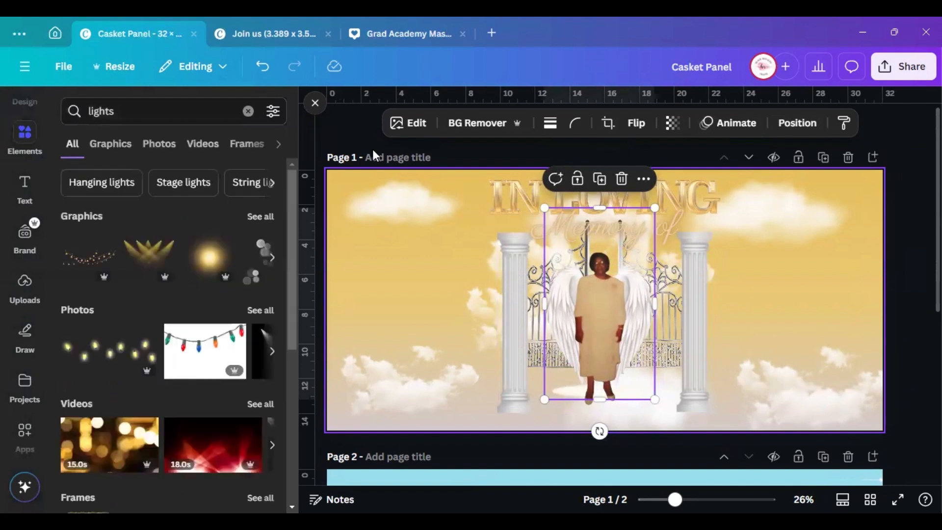
left_click(259, 219)
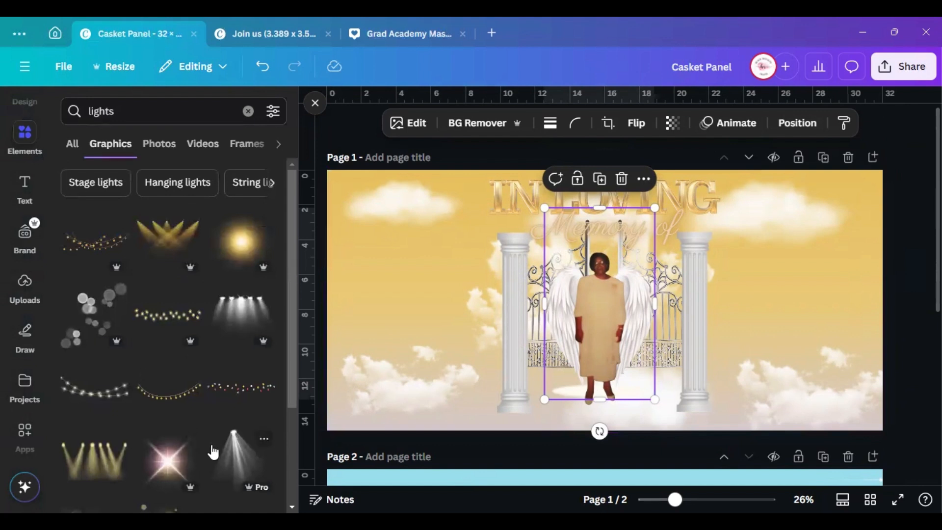
scroll(92, 397, "down", 1)
left_click(118, 370)
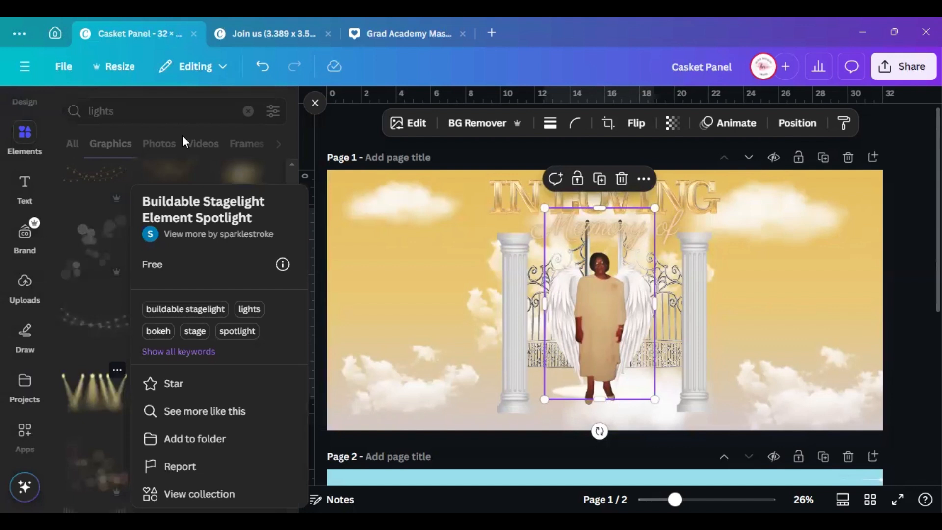
left_click(209, 116)
scroll(196, 352, "down", 2)
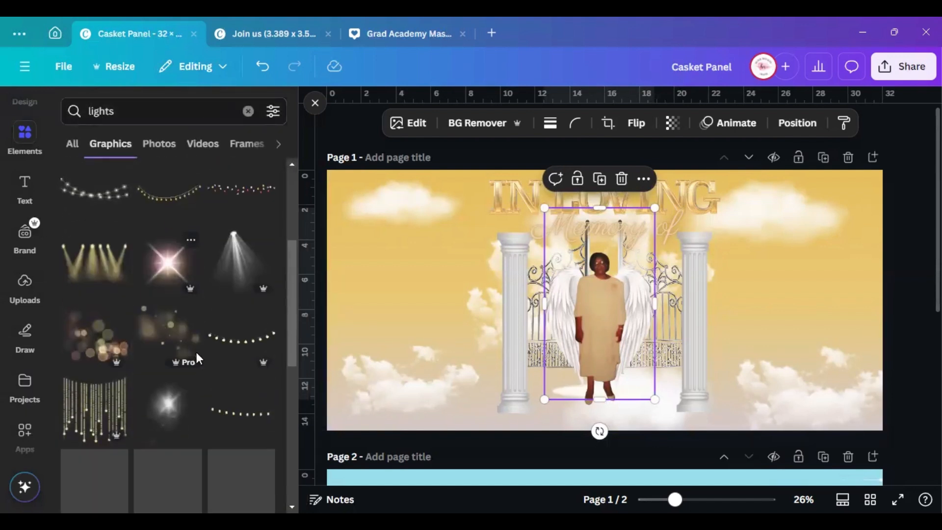
scroll(186, 324, "down", 3)
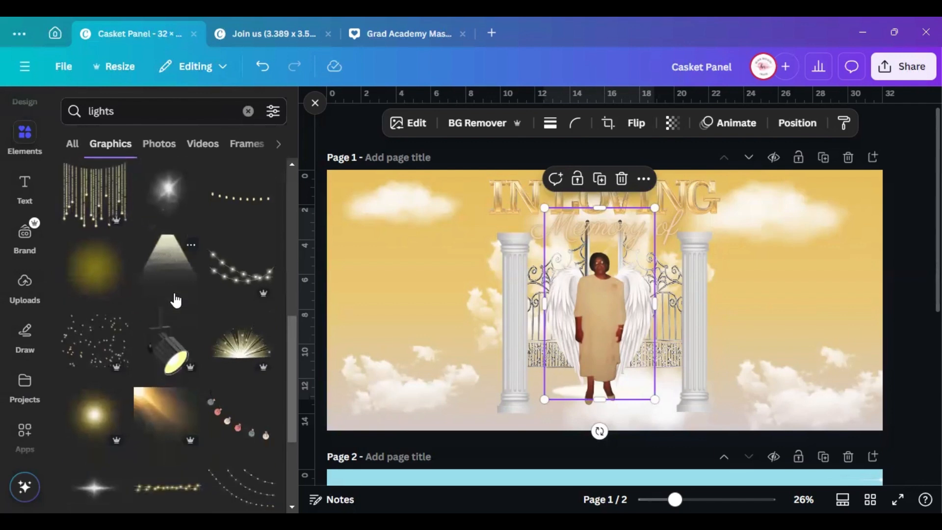
scroll(175, 300, "down", 5)
scroll(187, 346, "down", 5)
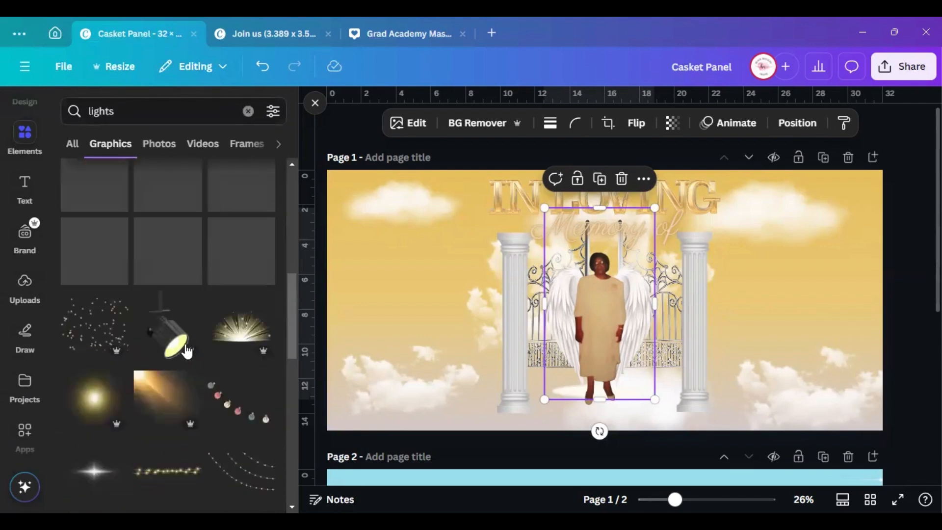
left_click(315, 105)
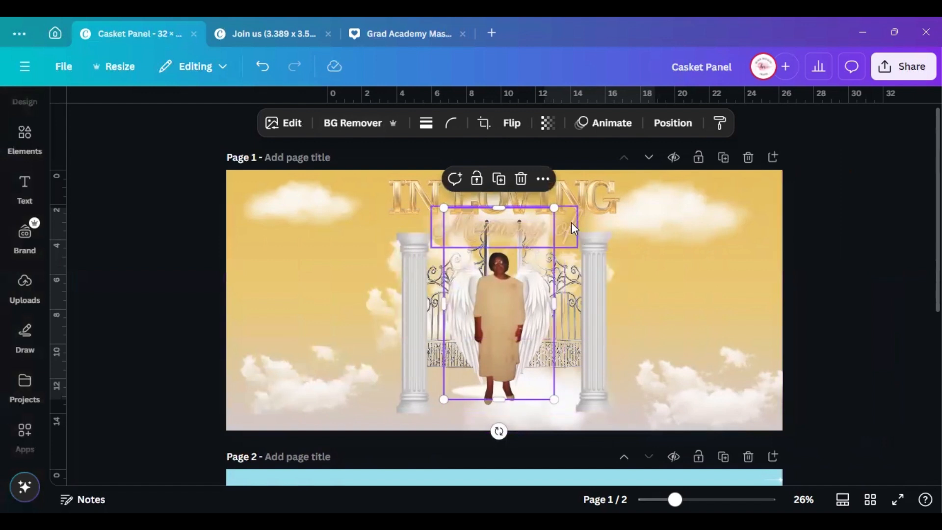
Enlarge the figure slightly and centre it horizontally on Page 1
left_click_drag(554, 208, 558, 198)
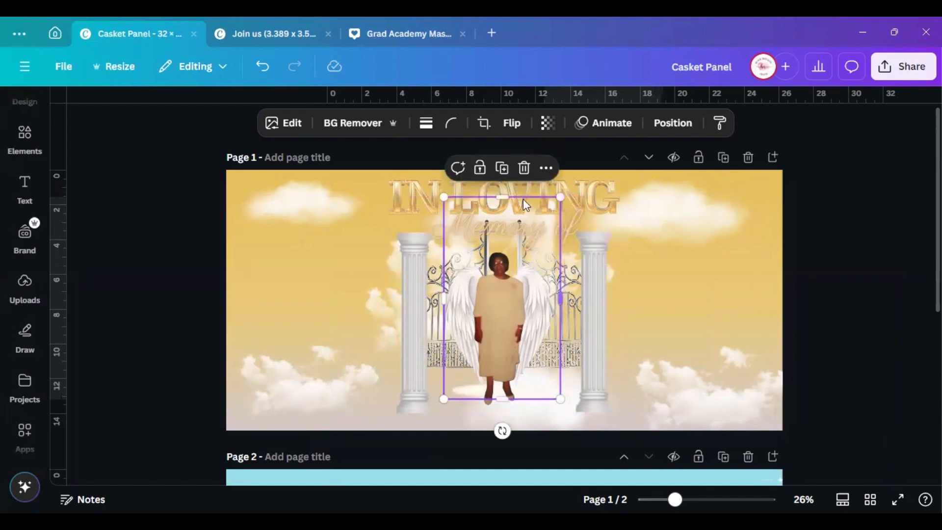
left_click(673, 123)
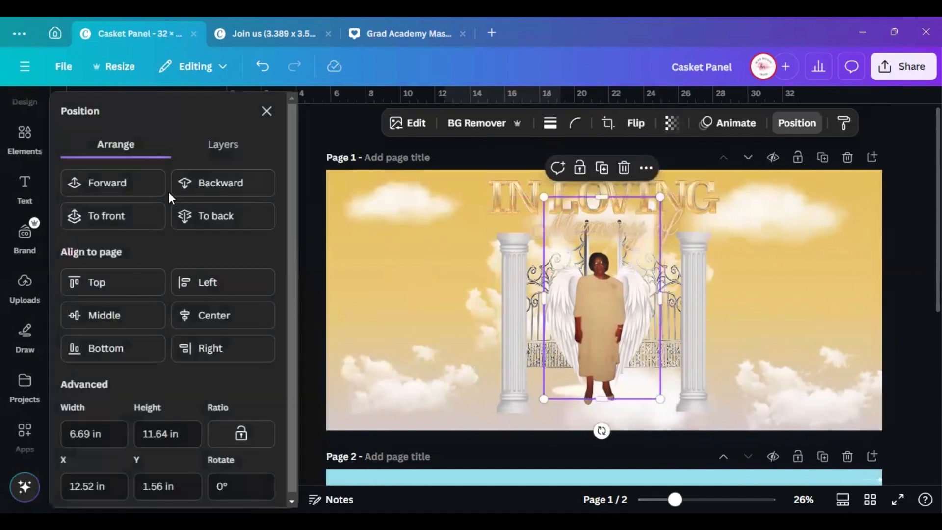
left_click(215, 307)
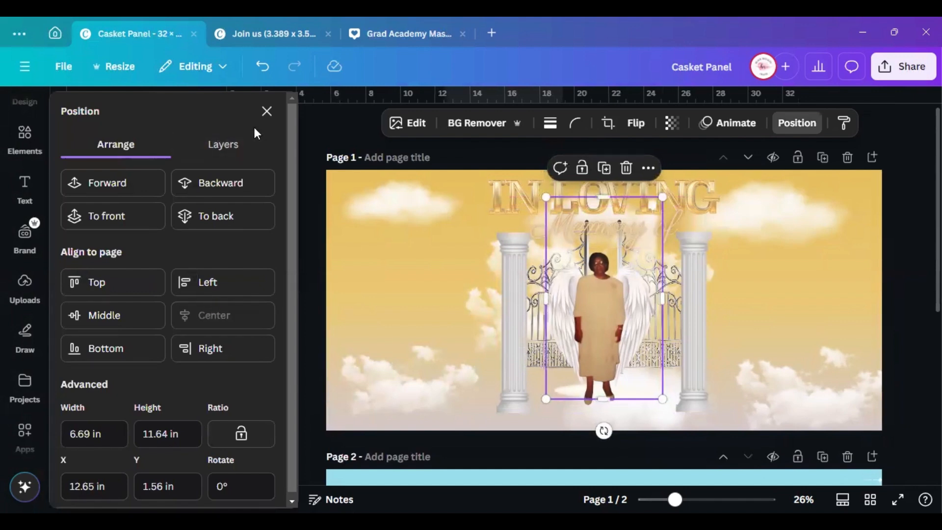
left_click(267, 111)
scroll(639, 309, "down", 5)
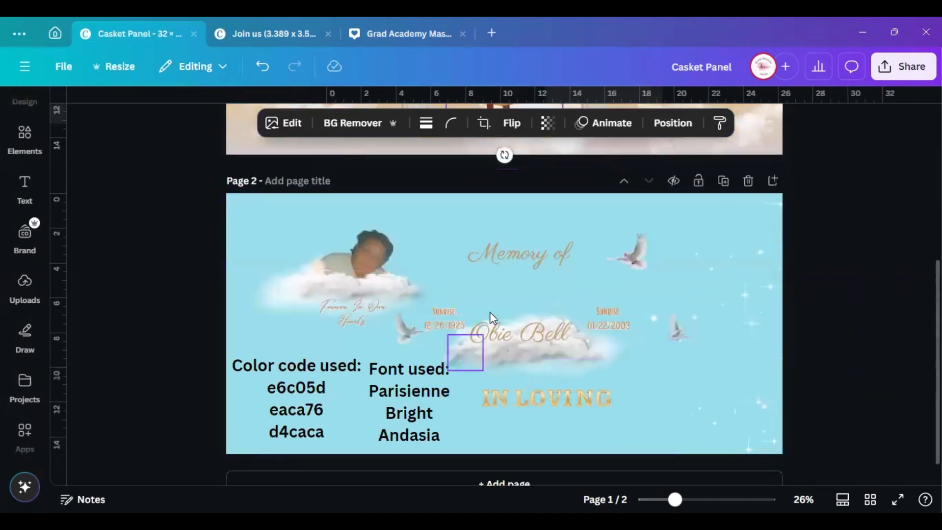
Move the sparkle, accent element and name text up above 'Memory of' on Page 2
left_click(525, 363)
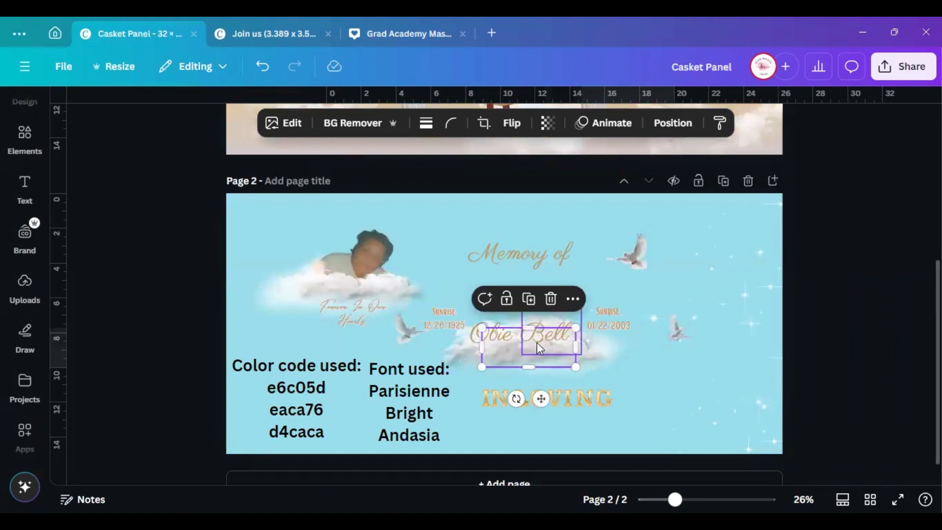
left_click(458, 269)
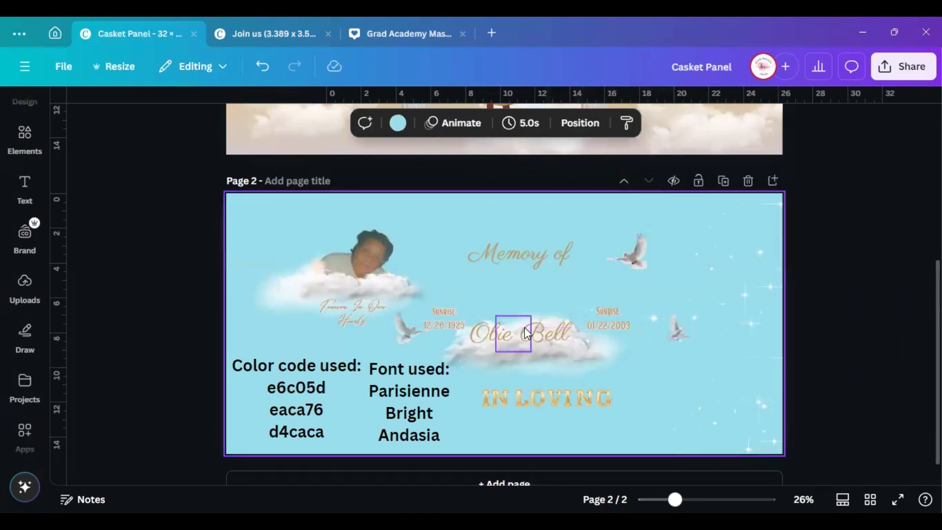
left_click(526, 335)
left_click_drag(526, 336, 445, 211)
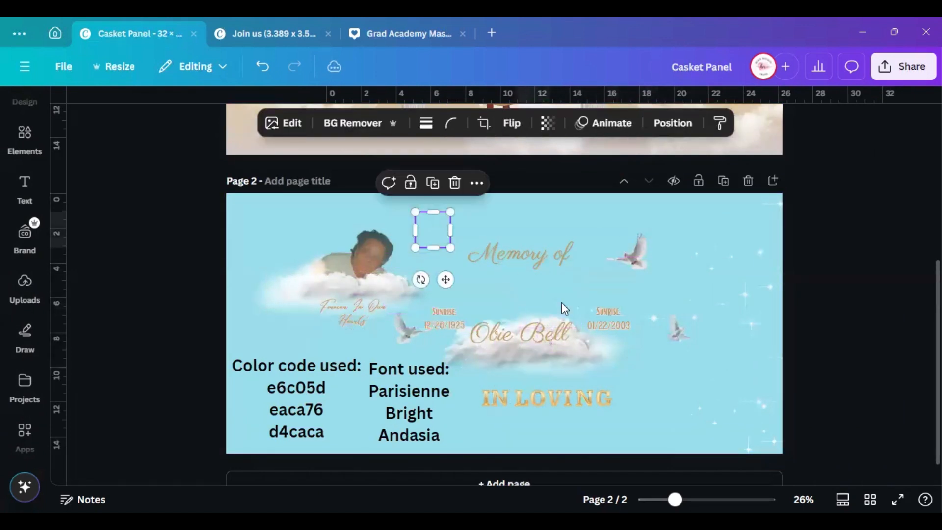
left_click(550, 334)
left_click_drag(550, 334, 584, 225)
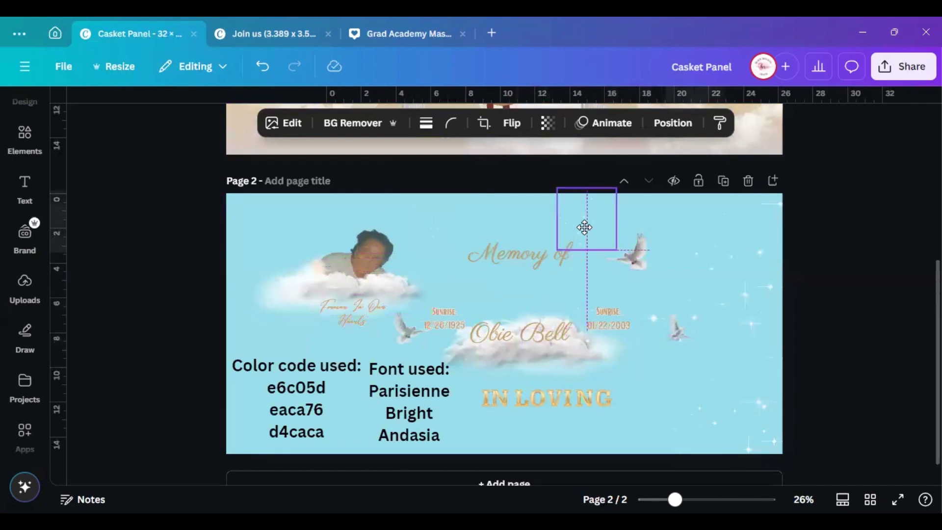
left_click(528, 338)
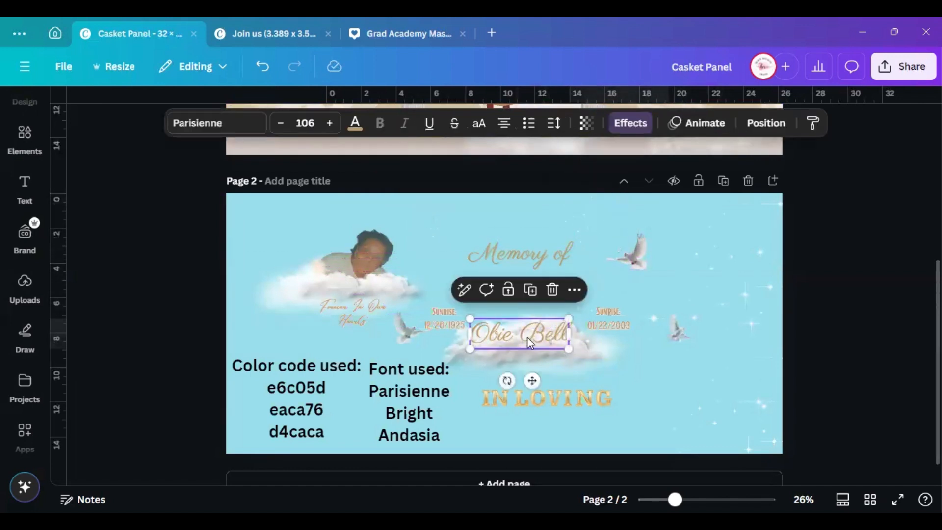
left_click_drag(527, 337, 527, 222)
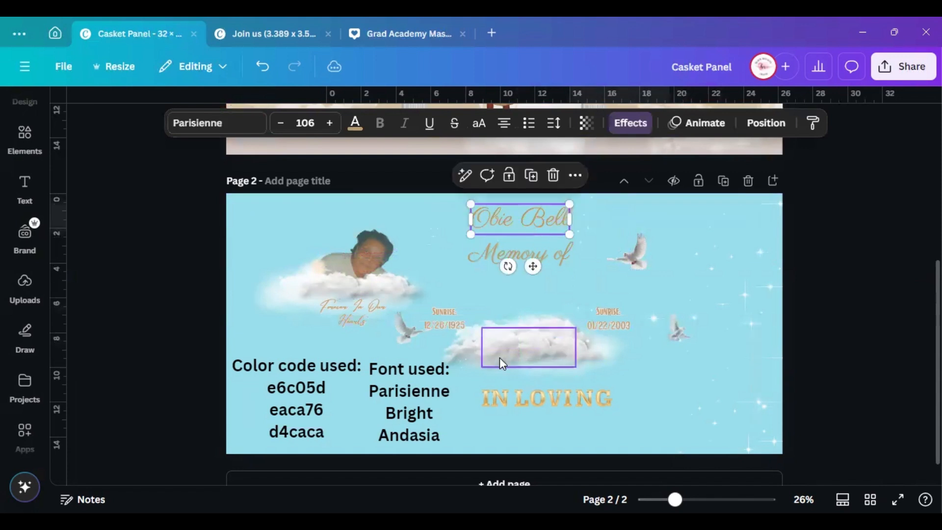
Carry cloud pieces from Page 2 up onto Page 1
left_click(524, 337)
left_click_drag(522, 338, 506, 112)
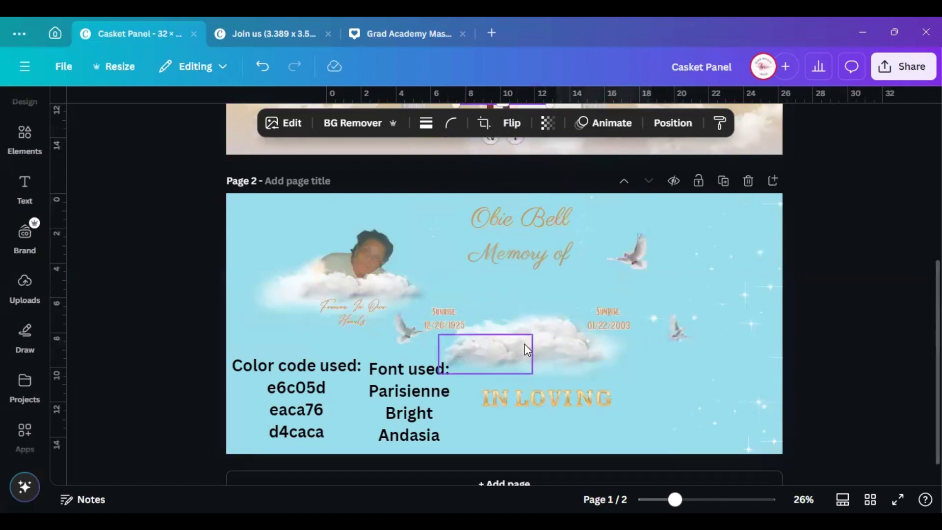
left_click_drag(525, 352, 528, 125)
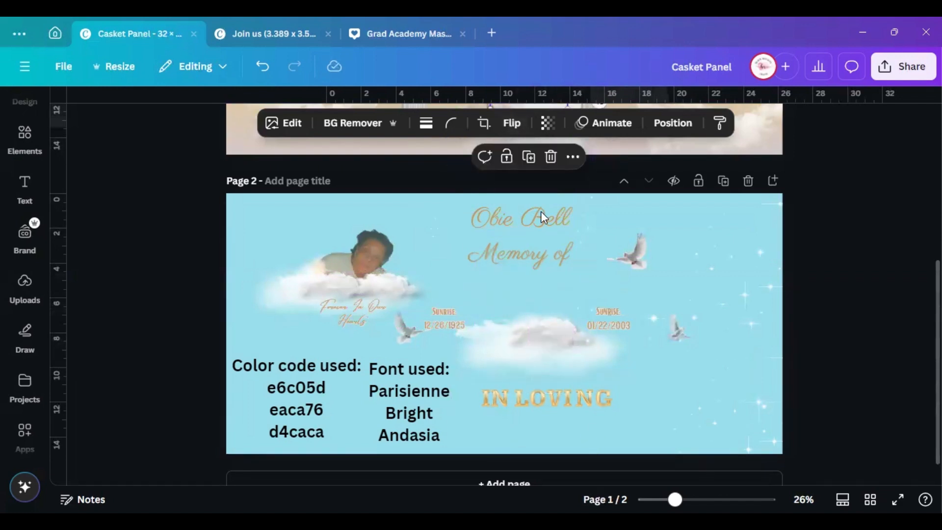
Bring the remaining Page 2 clouds onto Page 1, into the upper left and right sky
scroll(573, 346, "up", 3)
scroll(526, 441, "down", 1)
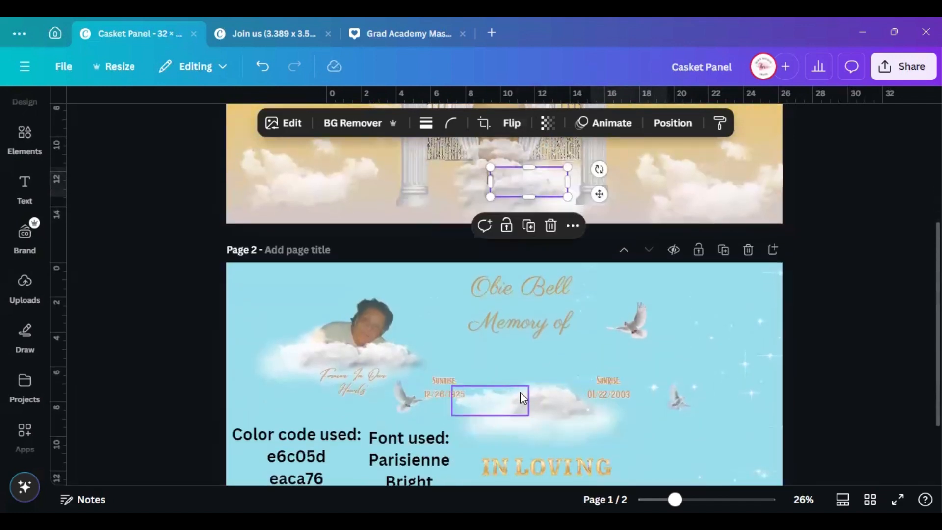
left_click_drag(518, 395, 470, 160)
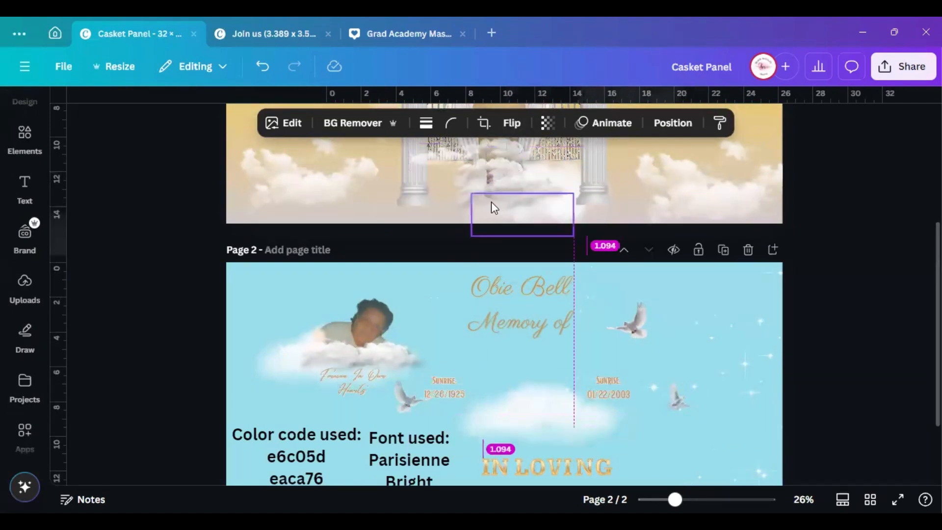
left_click_drag(525, 416, 467, 142)
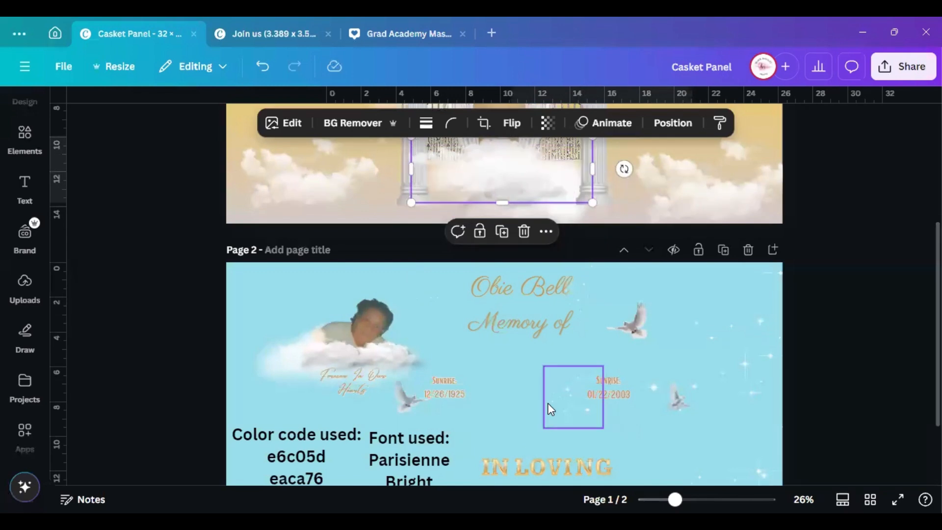
scroll(539, 395, "up", 3)
left_click_drag(511, 373, 326, 273)
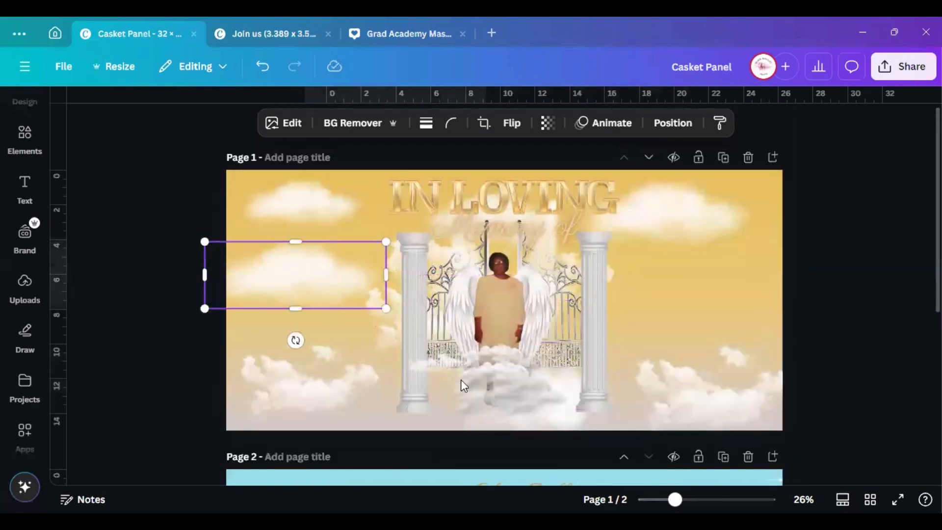
left_click_drag(490, 388, 290, 278)
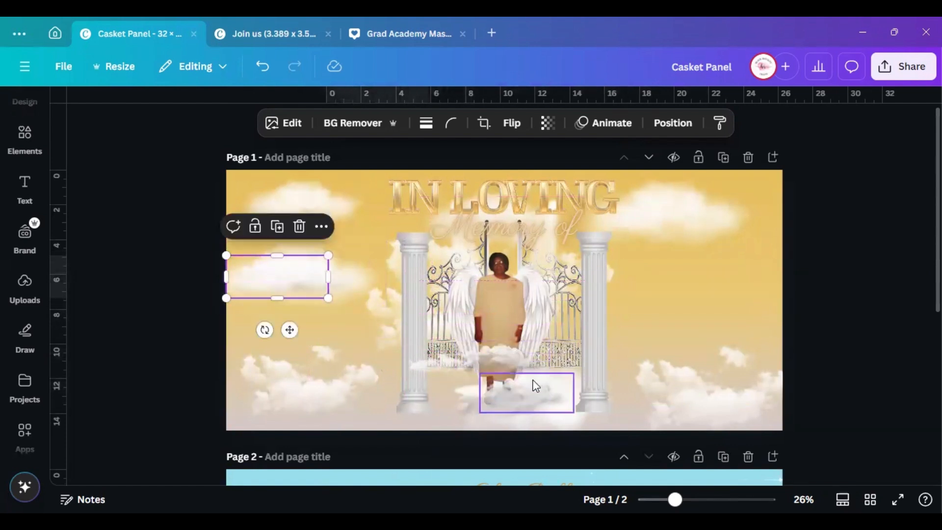
left_click_drag(492, 353, 252, 269)
left_click_drag(509, 393, 264, 267)
left_click_drag(483, 384, 726, 289)
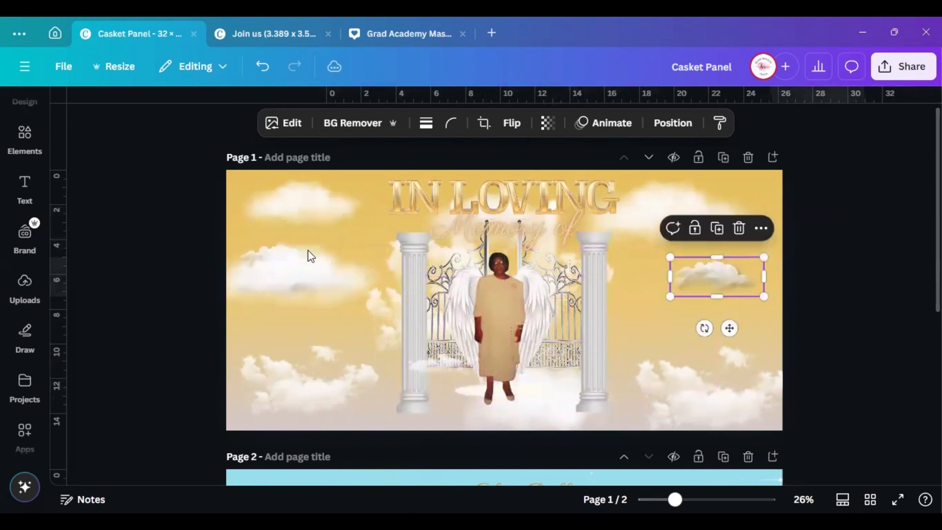
Shrink a large cloud over the figure's feet and set a small cloud on the right gate
left_click_drag(290, 271, 464, 399)
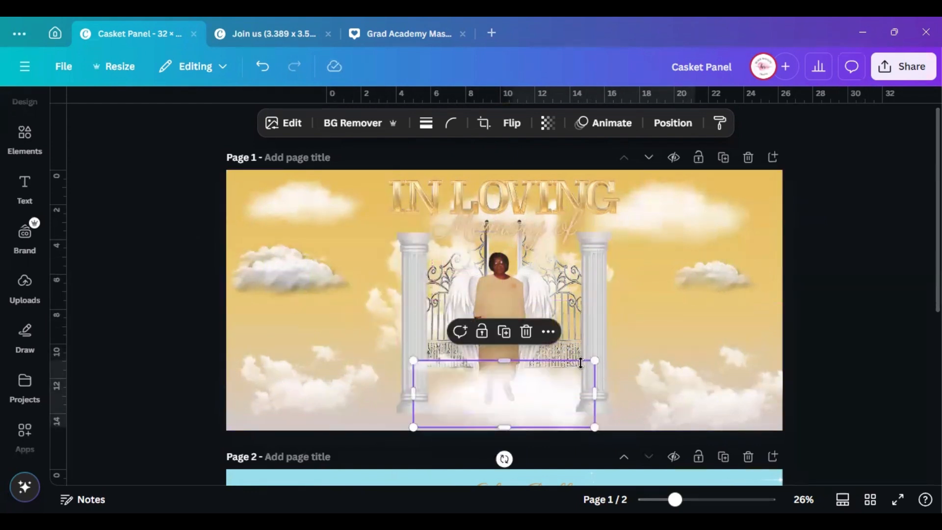
left_click_drag(594, 361, 546, 379)
mouse_move(496, 398)
left_mouse_down()
mouse_move(519, 387)
mouse_move(509, 399)
left_mouse_up()
left_click(729, 277)
left_click_drag(729, 278, 549, 398)
Gather the small left-sky clouds beneath the winged figure's feet
left_click(273, 274)
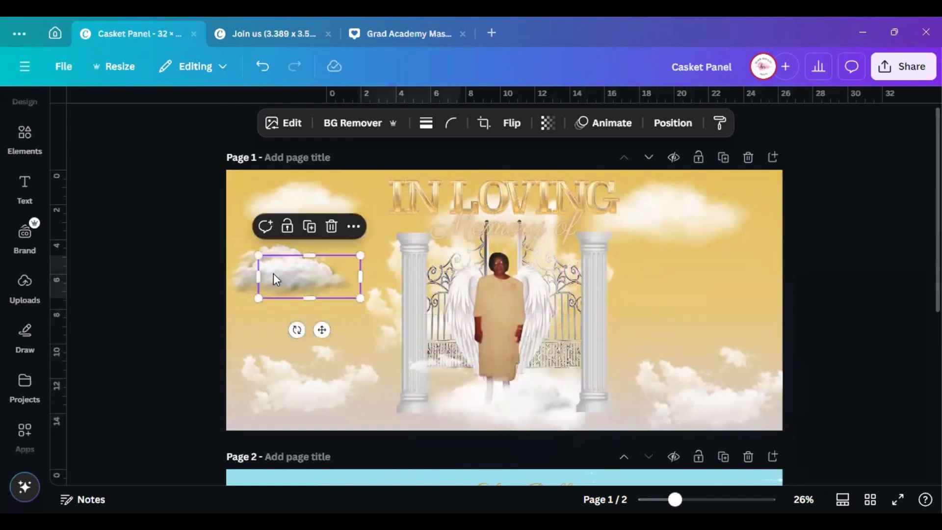
left_click_drag(287, 275, 492, 388)
left_click(288, 281)
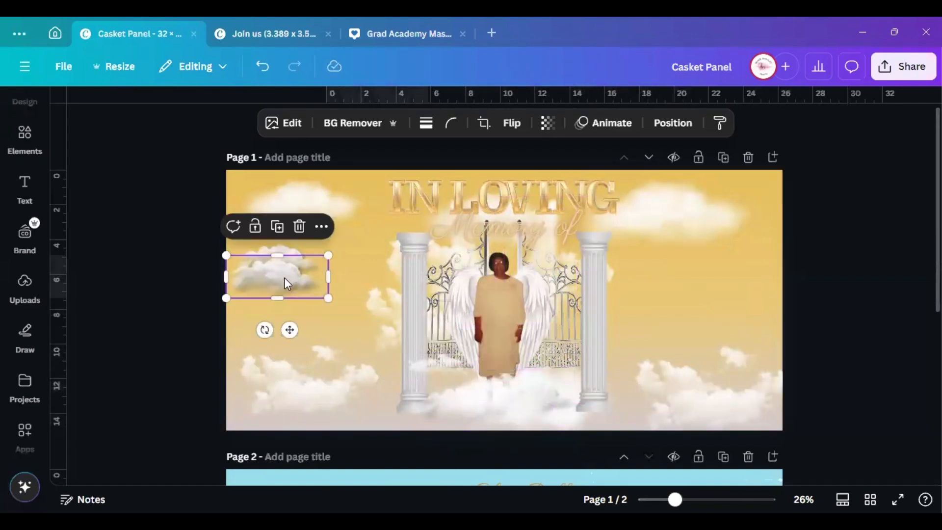
left_click_drag(285, 278, 585, 395)
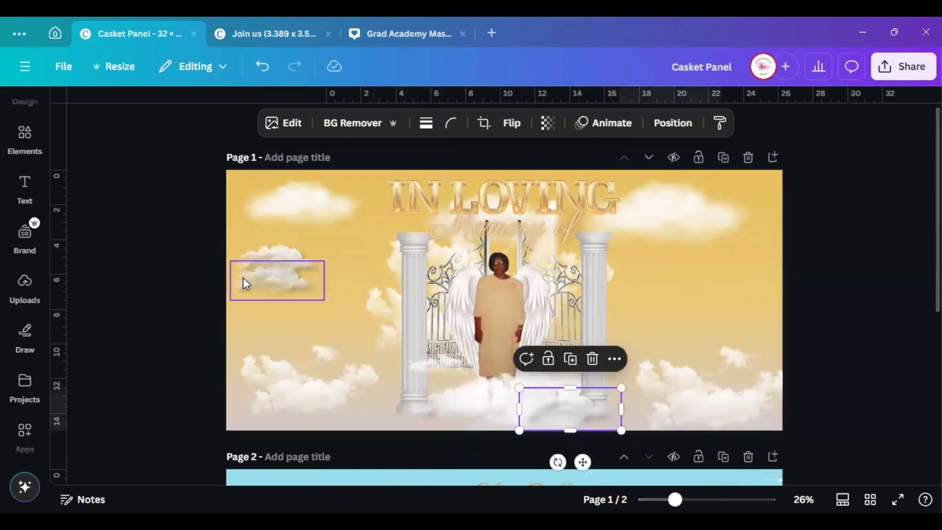
left_click(254, 273)
left_click_drag(286, 259, 441, 406)
left_click_drag(267, 275, 610, 419)
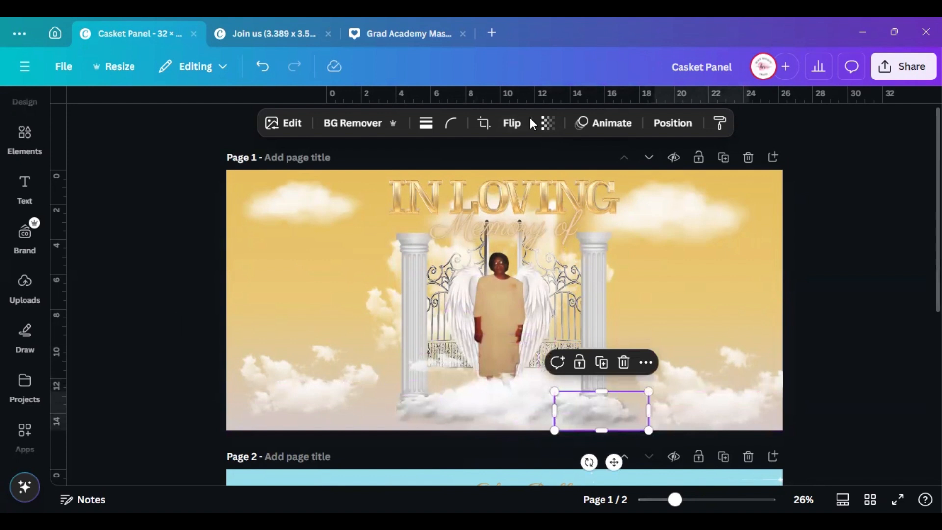
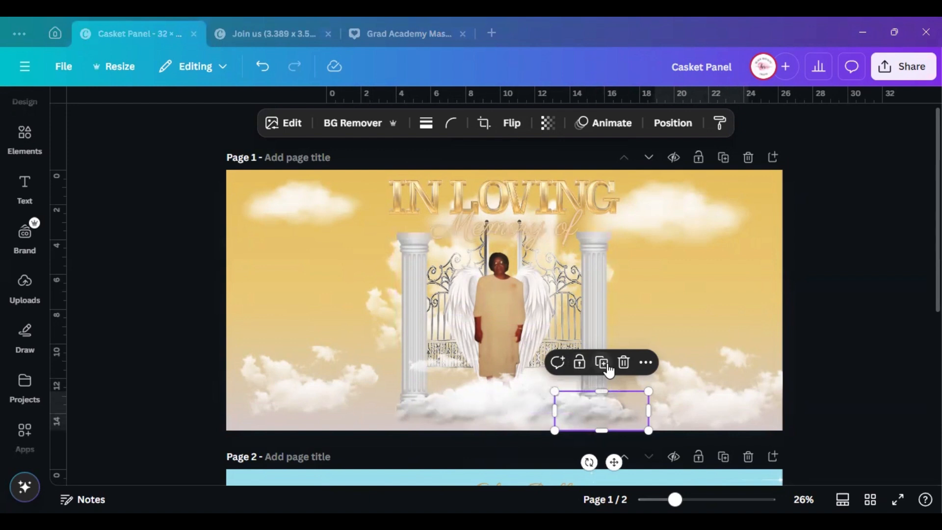
Drag two clouds down to the gates' base, settling one at the portrait's feet
left_click_drag(603, 404, 505, 411)
left_click(749, 301)
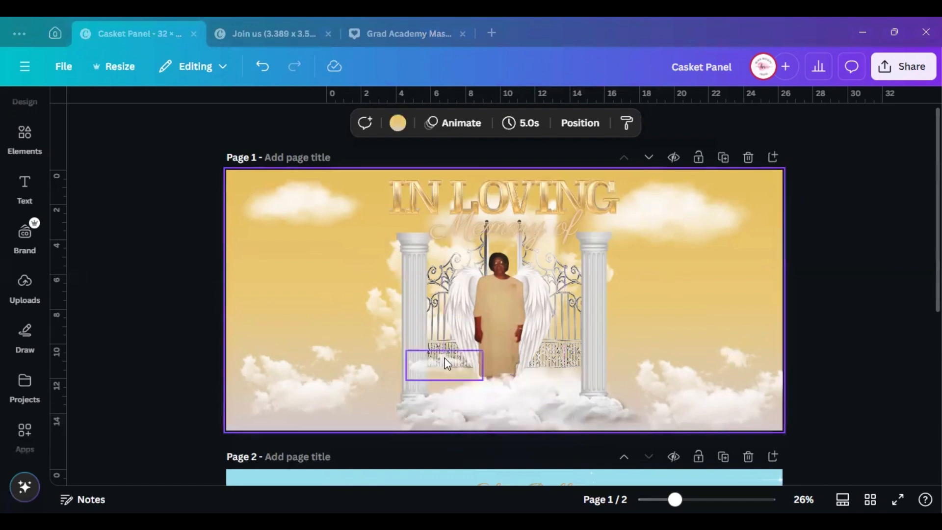
left_click_drag(445, 363, 511, 383)
left_click_drag(514, 389, 514, 388)
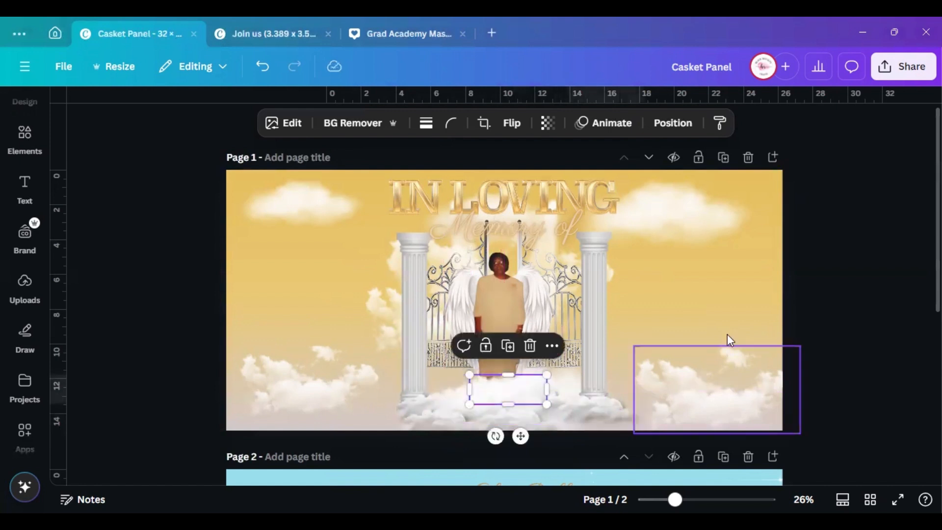
left_click(813, 298)
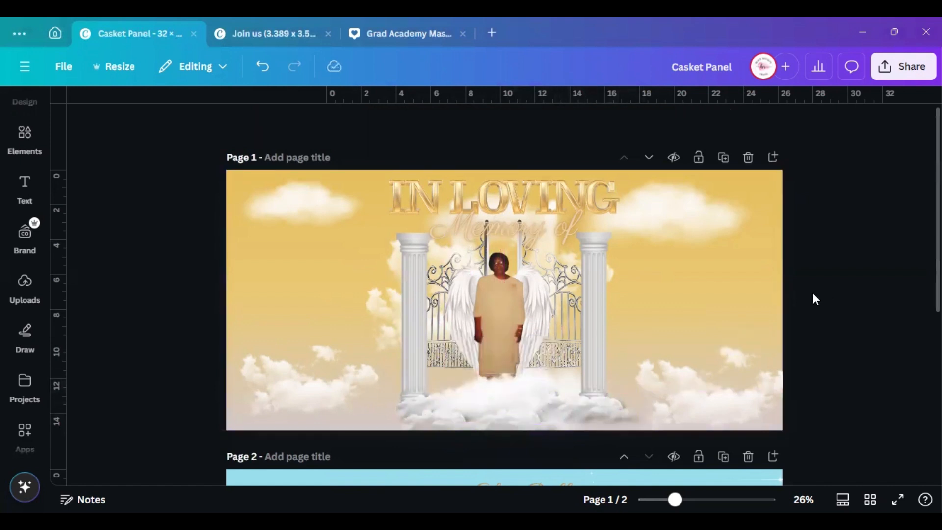
Duplicate the 'Memory of' script and retype the copy as the deceased's name
left_click(483, 229)
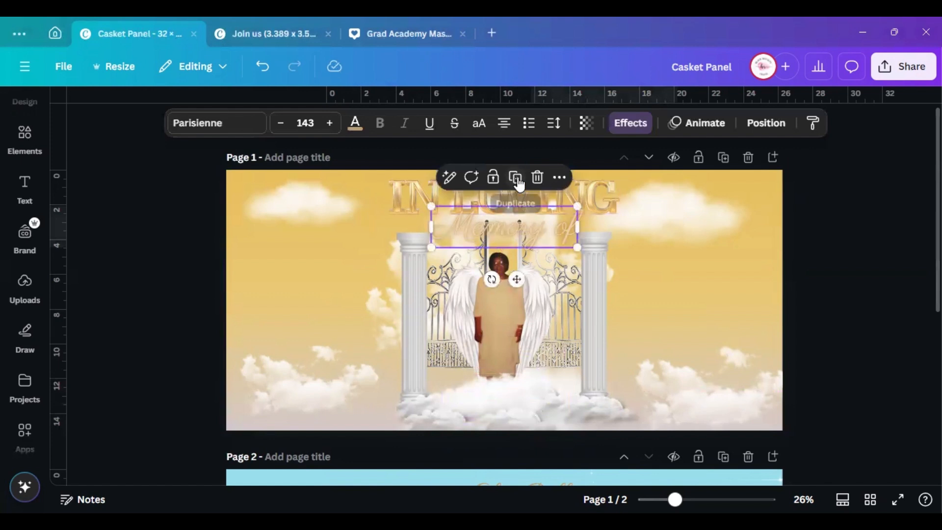
left_click(519, 184)
left_click_drag(527, 231, 520, 363)
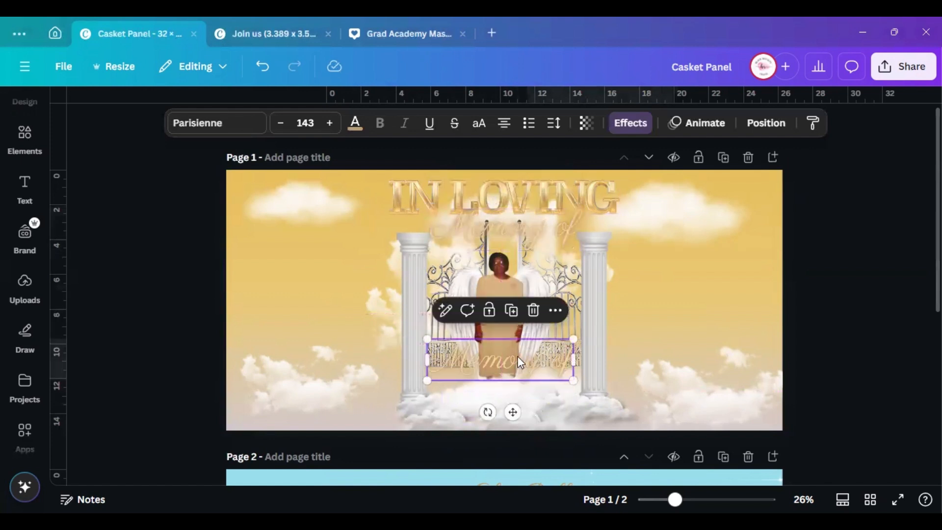
double_click(493, 364)
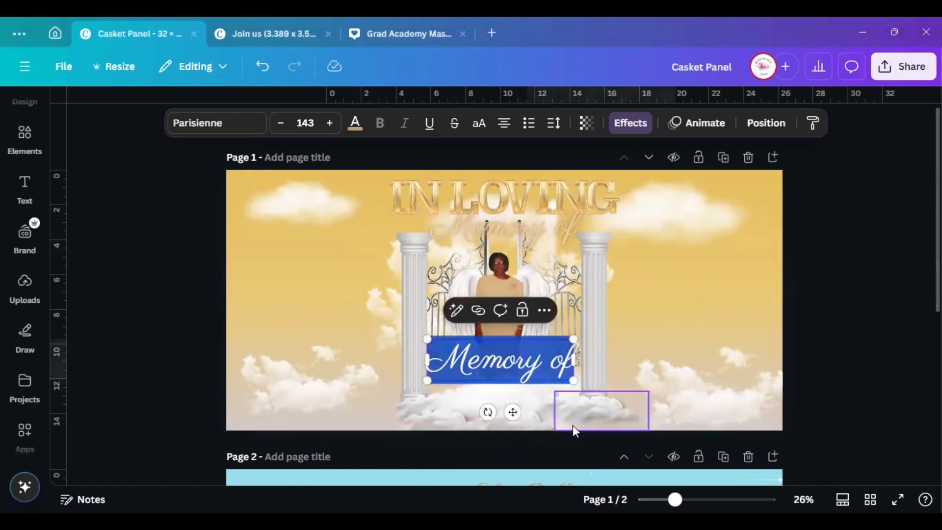
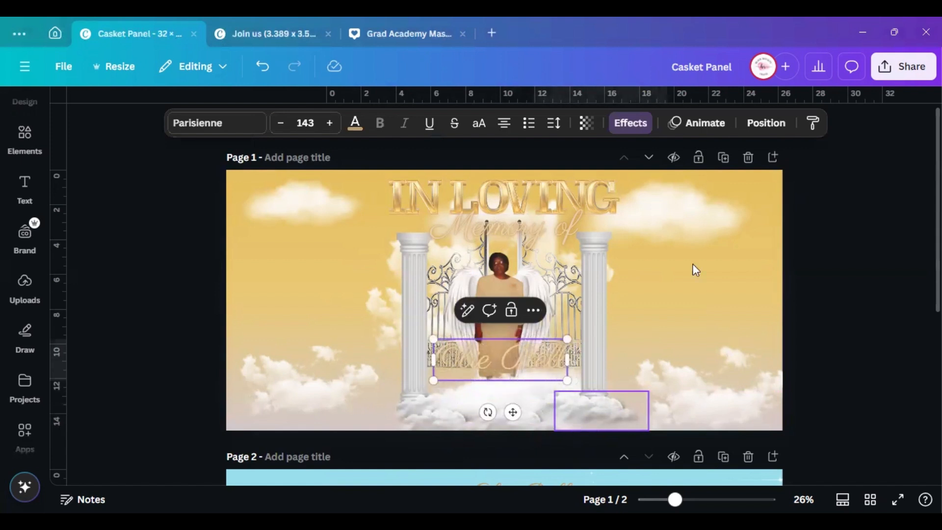
left_click(838, 236)
Move the name onto the clouds, enlarge it to 168, and centre it below the portrait
left_click_drag(501, 358, 501, 397)
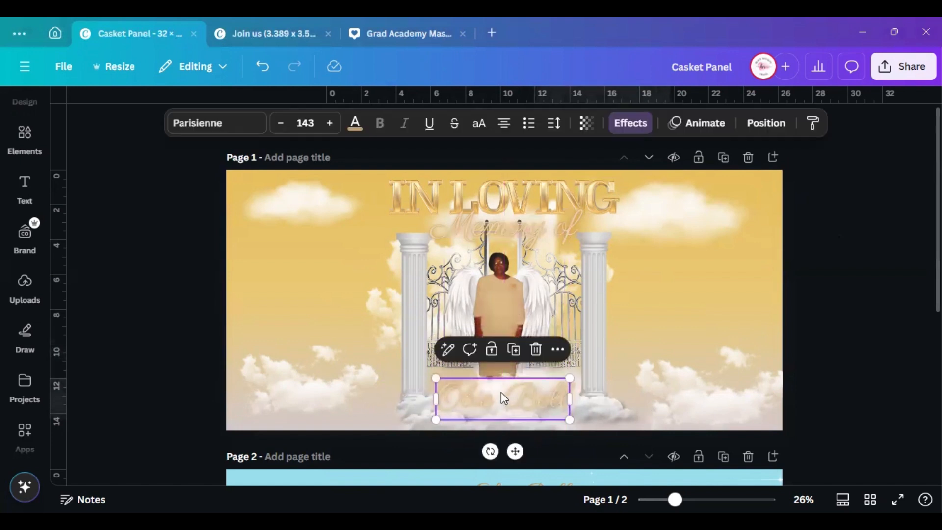
left_click_drag(435, 378, 425, 374)
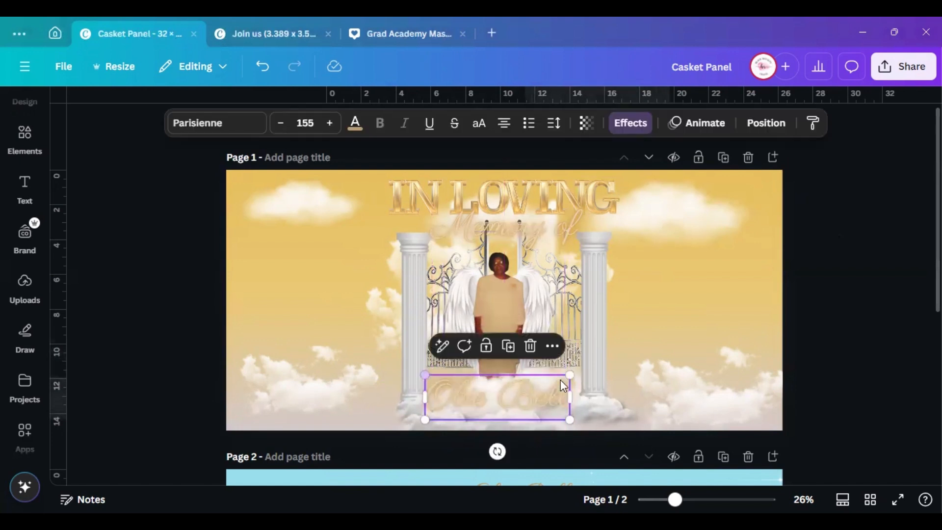
left_click_drag(568, 375, 582, 372)
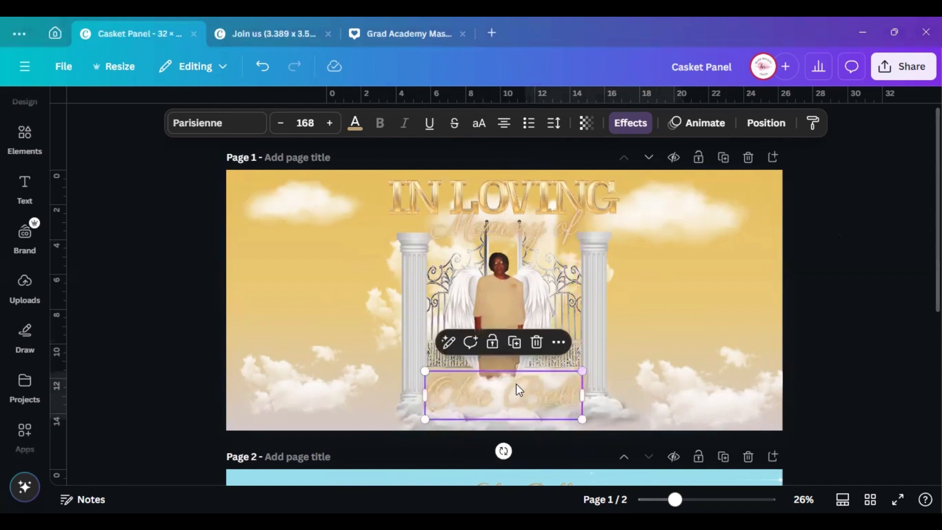
left_click_drag(505, 394, 507, 385)
left_click(762, 123)
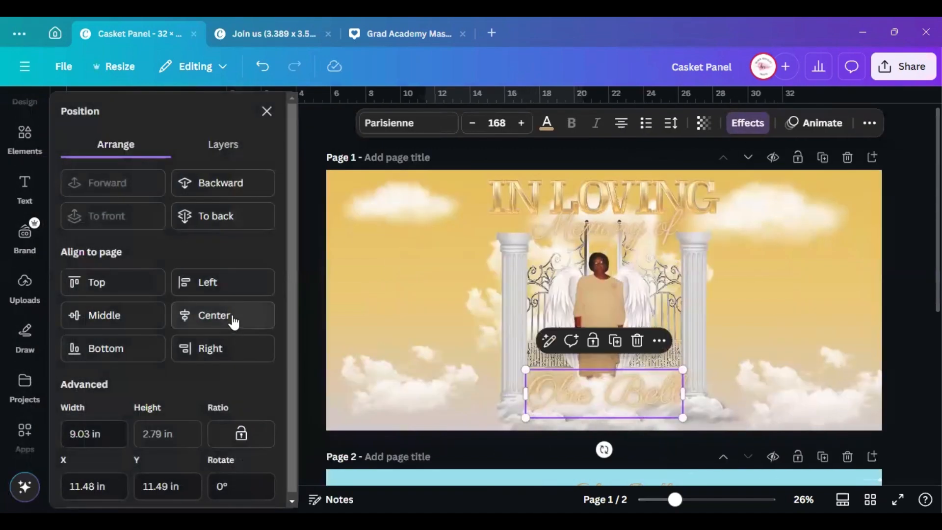
left_click(267, 111)
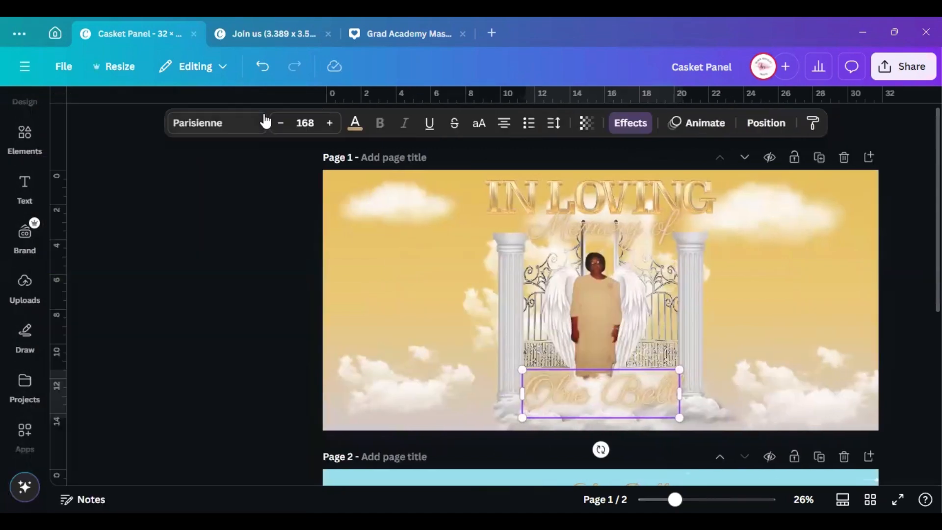
left_click(850, 275)
scroll(570, 225, "down", 5)
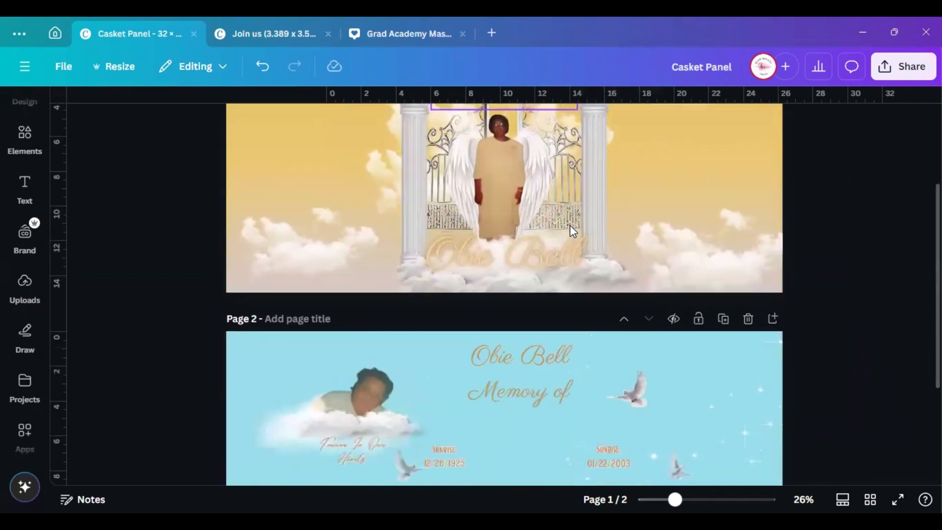
scroll(555, 309, "up", 3)
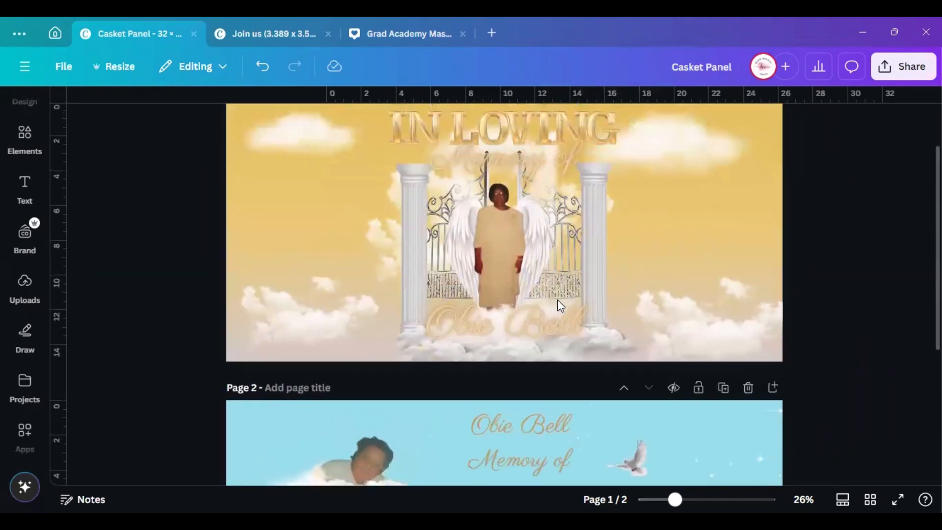
left_click(514, 306)
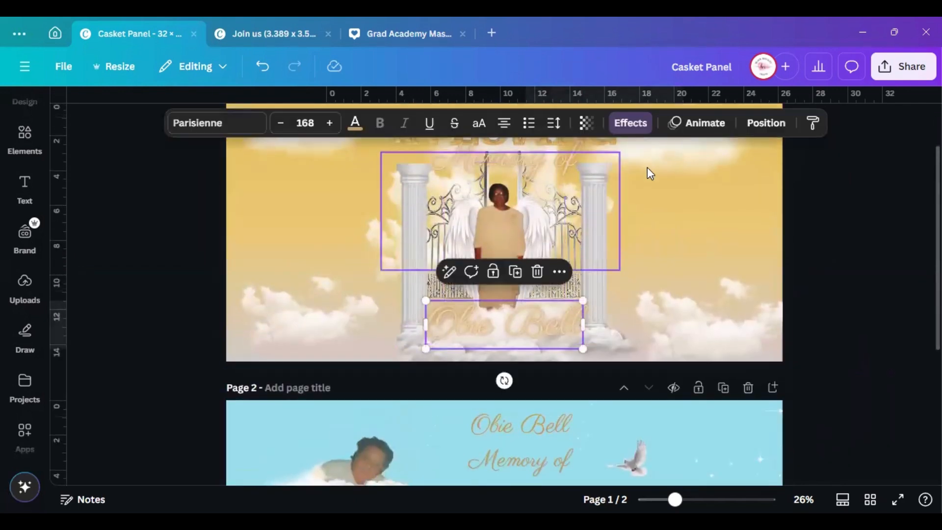
left_click(638, 122)
left_click(228, 288)
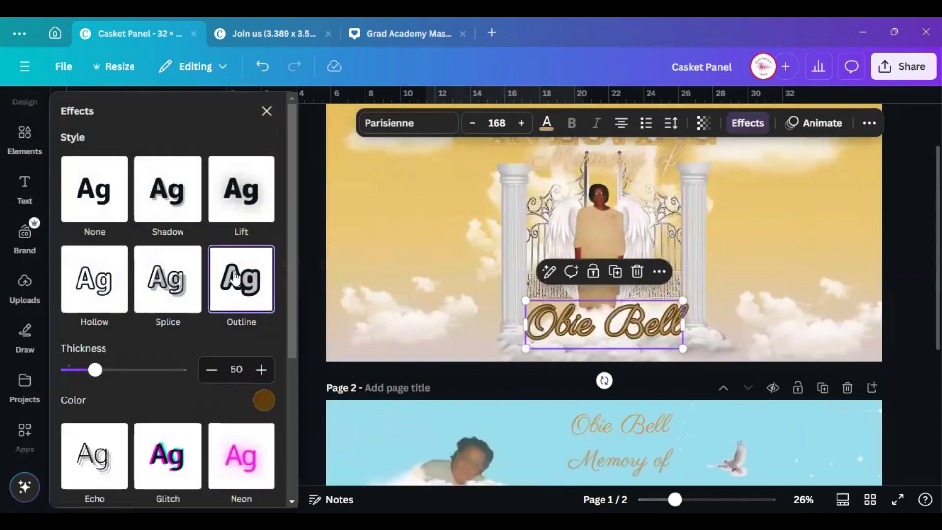
left_click(263, 400)
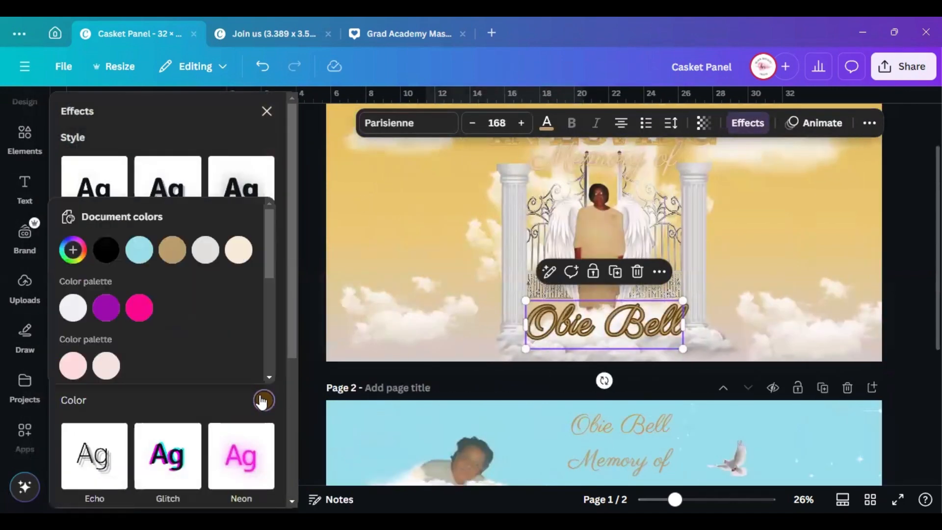
left_click(172, 250)
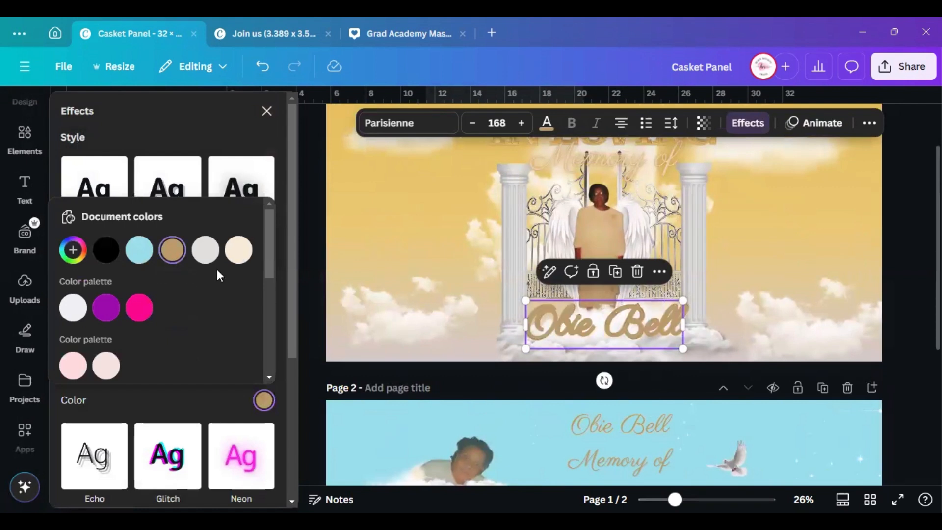
left_click(238, 250)
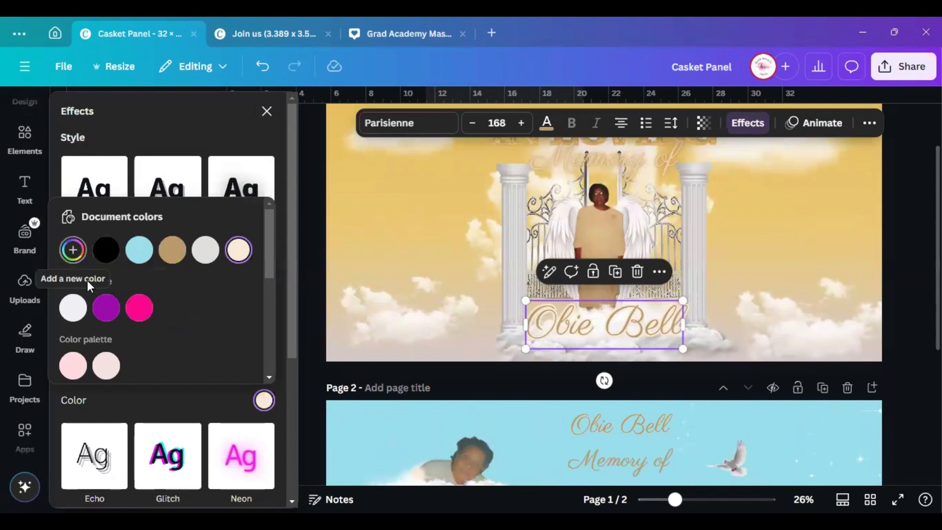
scroll(168, 332, "down", 5)
scroll(173, 322, "up", 4)
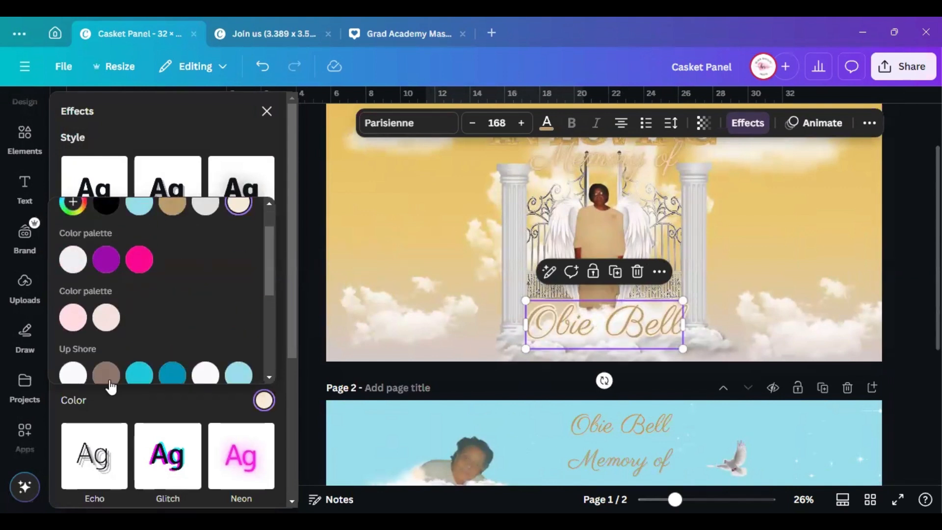
left_click(107, 377)
left_click(81, 325)
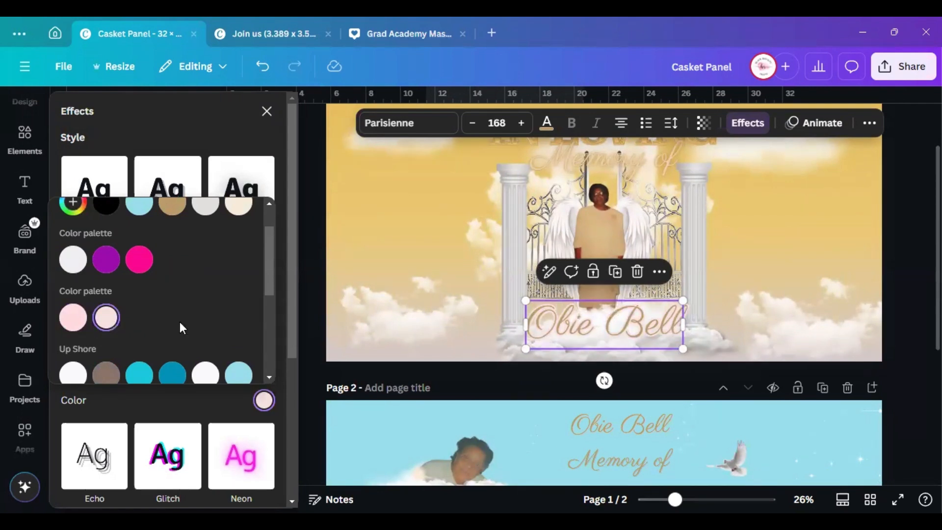
scroll(179, 321, "down", 3)
left_click(193, 131)
left_click_drag(105, 372, 89, 372)
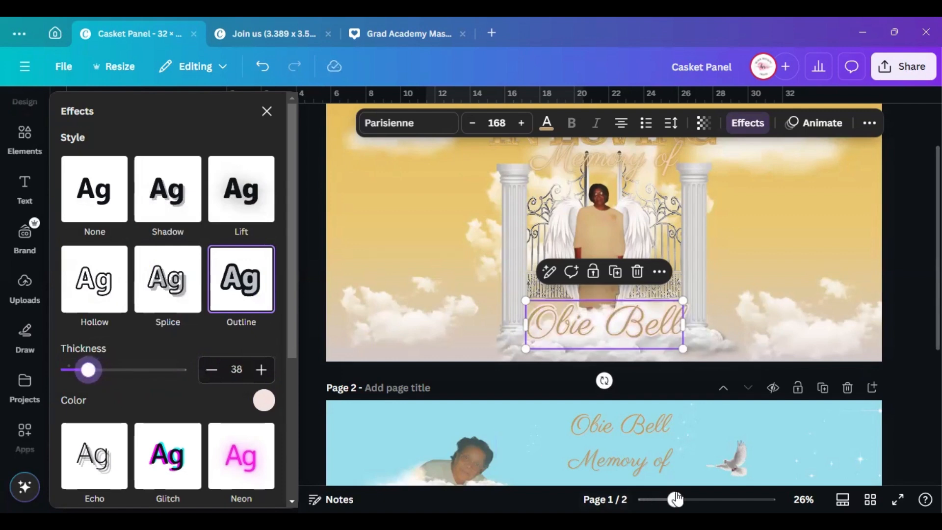
left_click_drag(676, 498, 682, 499)
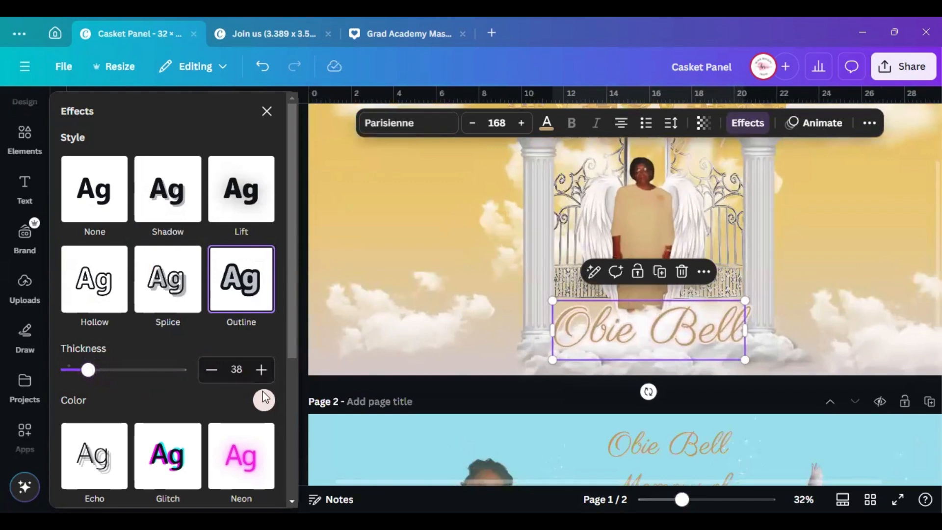
left_click(254, 296)
left_click(117, 202)
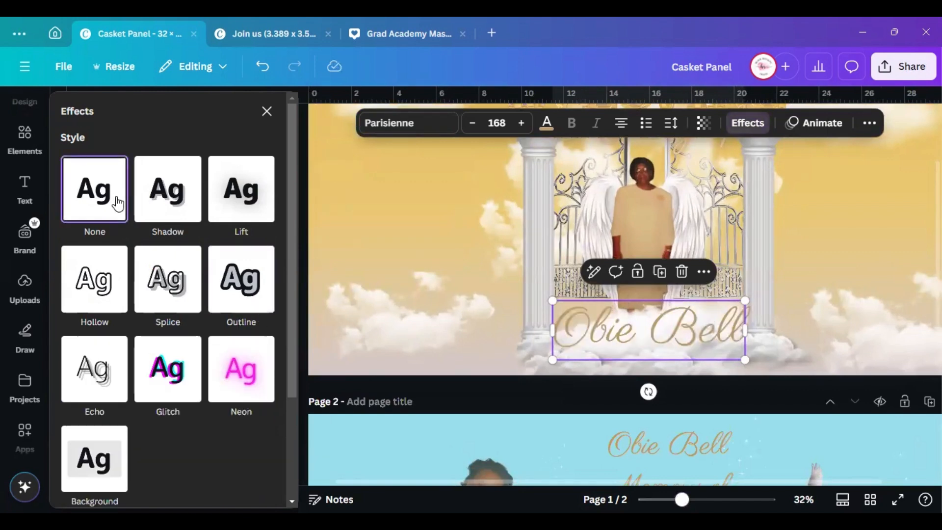
left_click(267, 112)
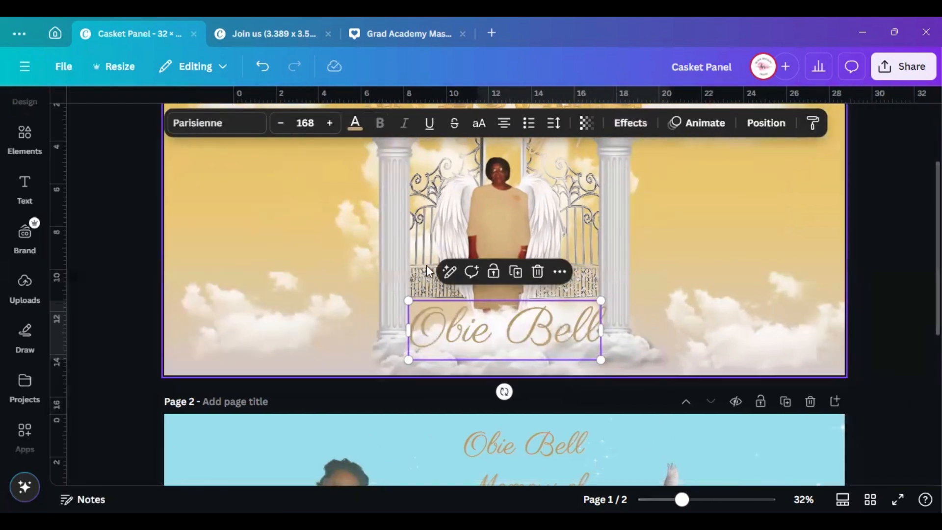
Move the small dove on page 2 up toward page 1
left_click(727, 294)
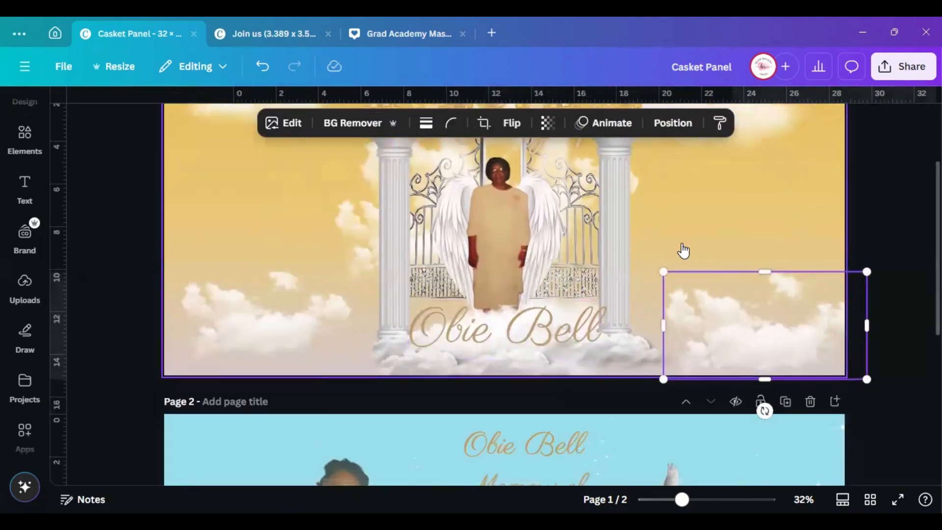
scroll(682, 252, "down", 4)
left_click(651, 282)
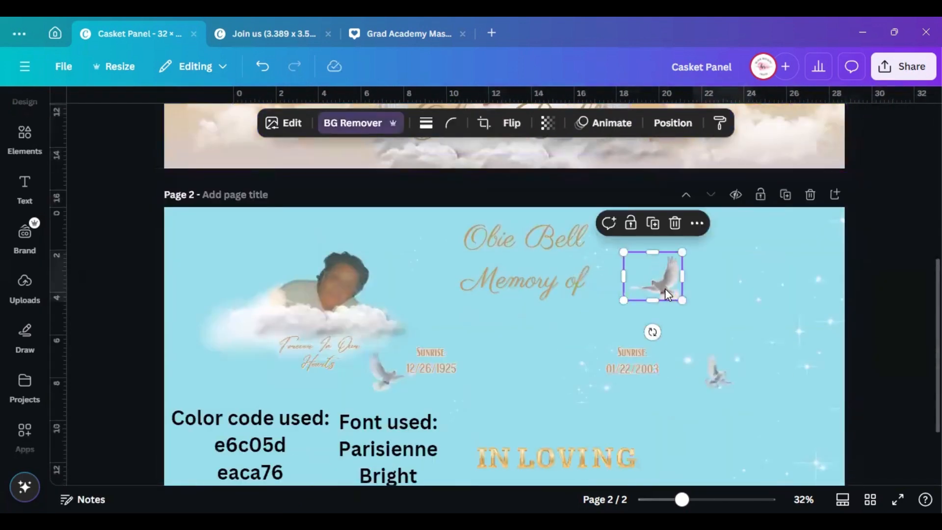
left_click_drag(664, 288, 665, 264)
Search photos for 'doves whi' and add the blue sky two-doves photo
left_click(24, 139)
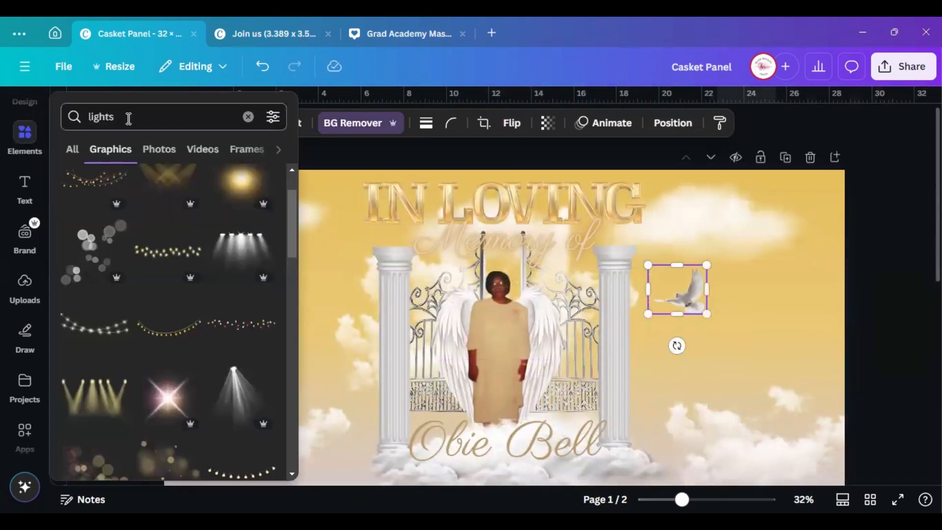
type("dove")
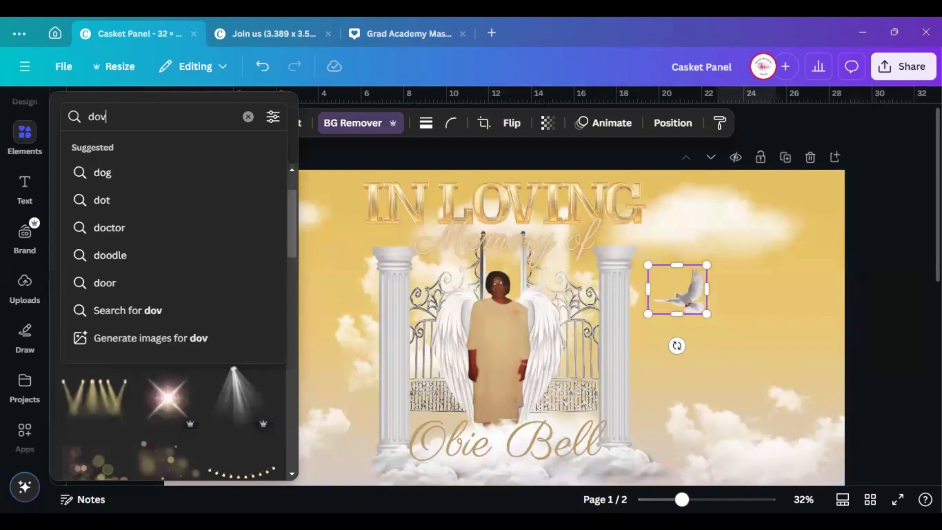
left_click(54, 21)
double_click(140, 117)
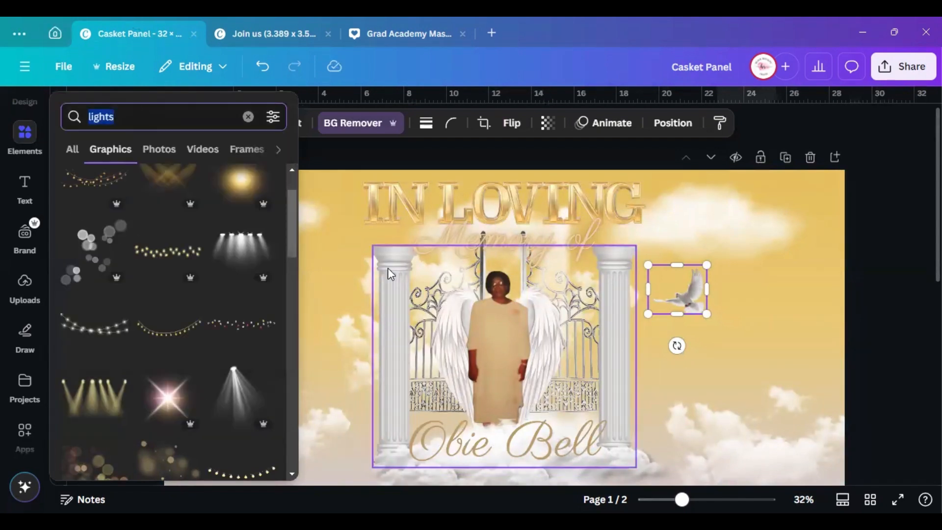
type("doves whi")
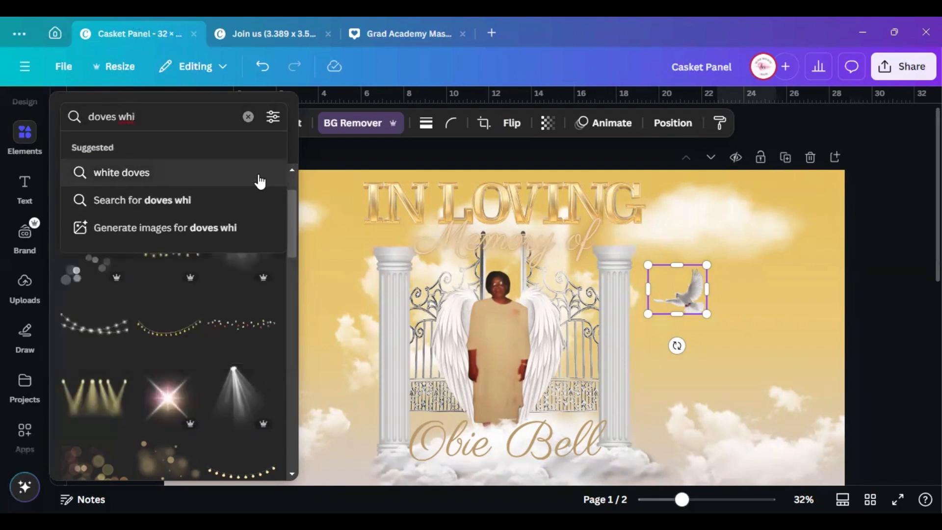
left_click(260, 175)
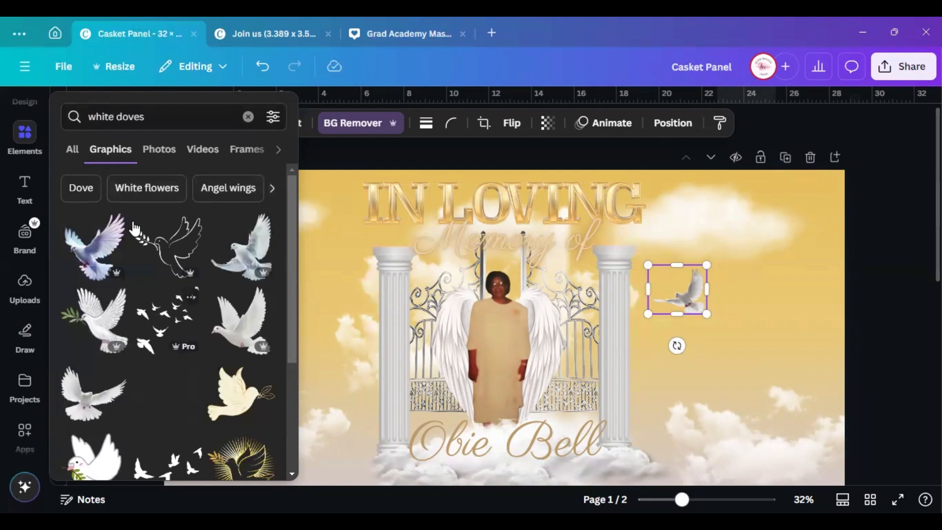
left_click(160, 154)
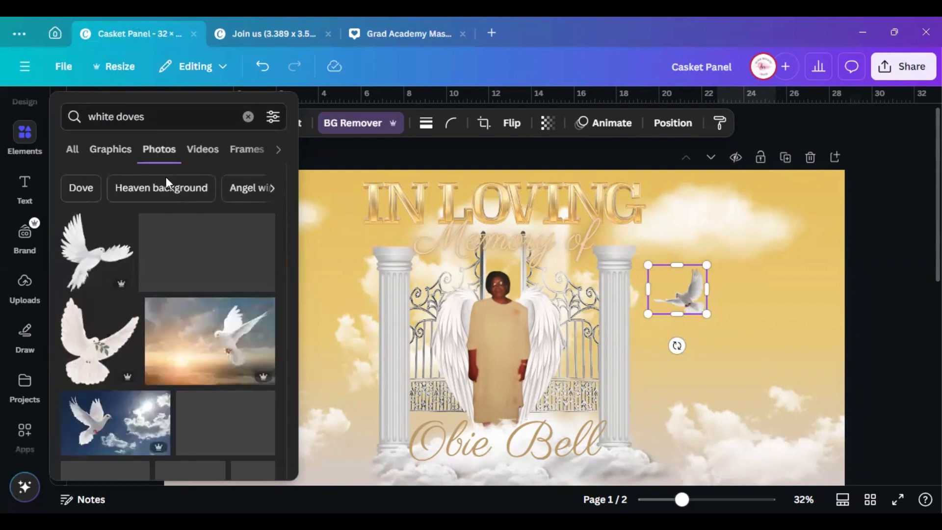
scroll(206, 281, "down", 2)
scroll(206, 281, "down", 5)
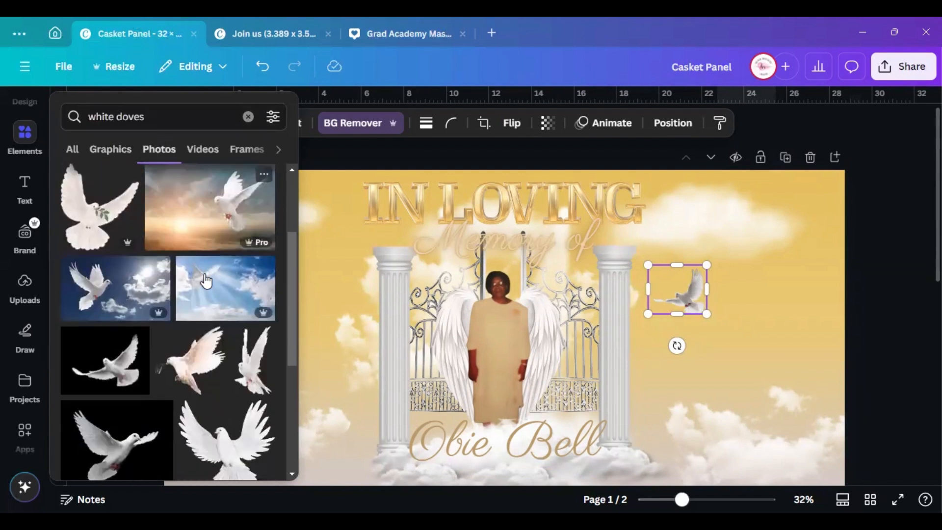
scroll(229, 323, "up", 5)
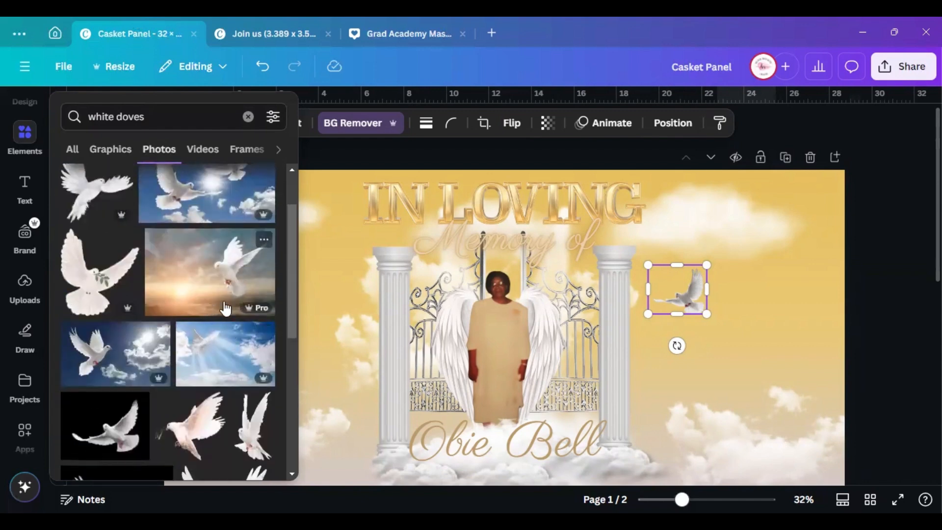
scroll(225, 308, "up", 2)
left_click(211, 257)
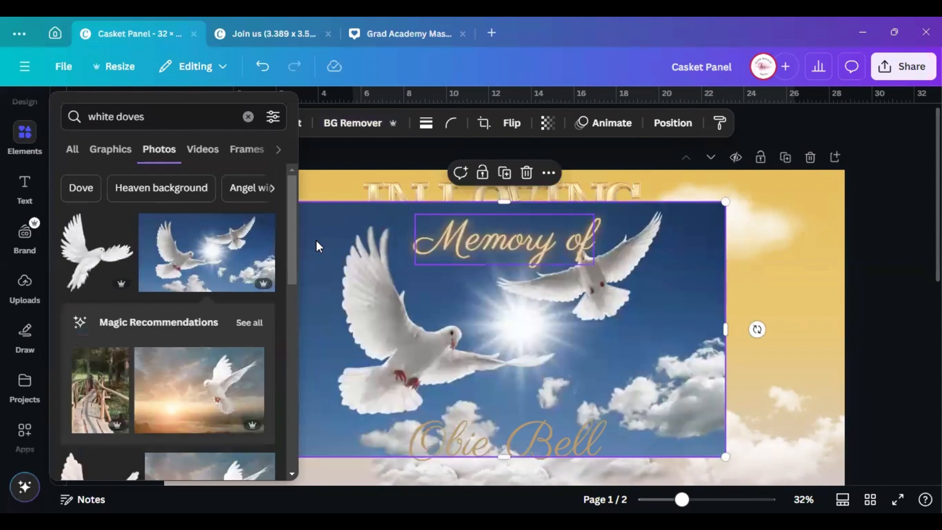
Use Magic Grab to separate both doves from the sky photo, then delete them
left_click(333, 147)
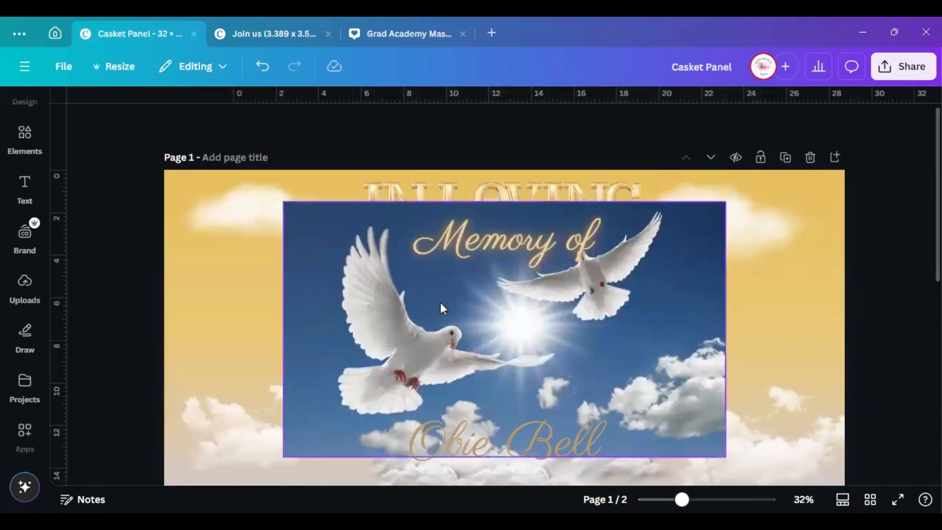
double_click(398, 329)
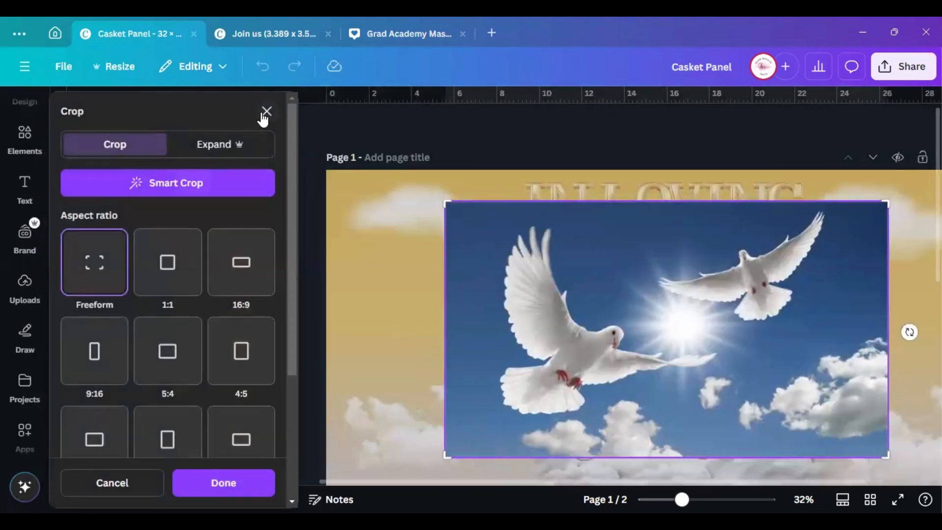
left_click(266, 111)
left_click_drag(459, 312, 391, 293)
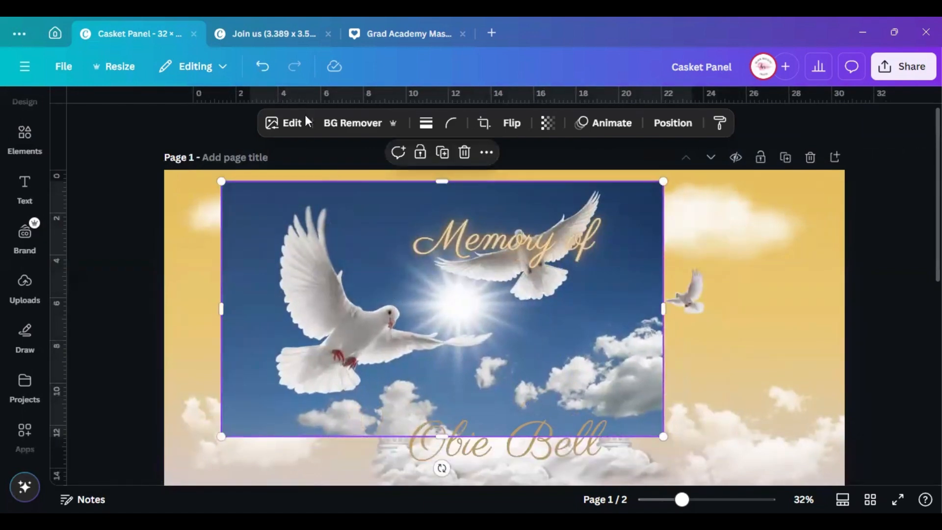
left_click(289, 124)
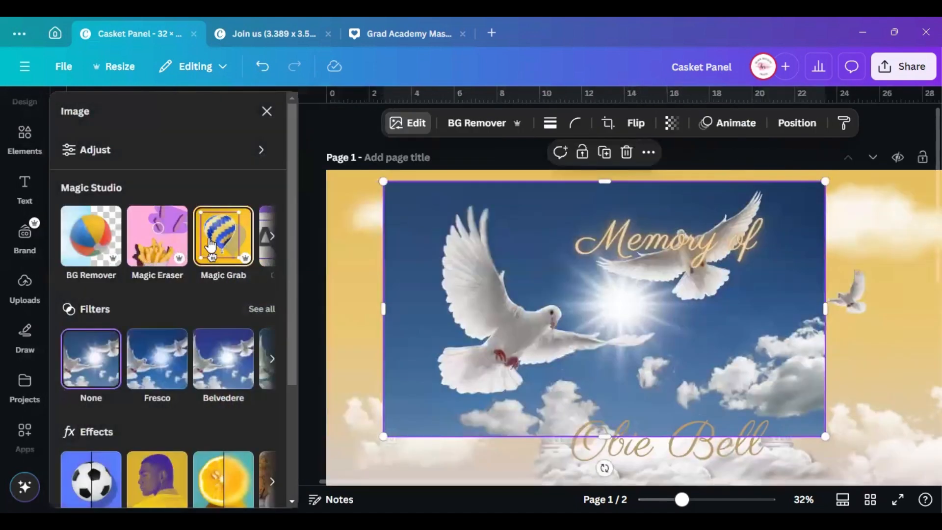
left_click(210, 238)
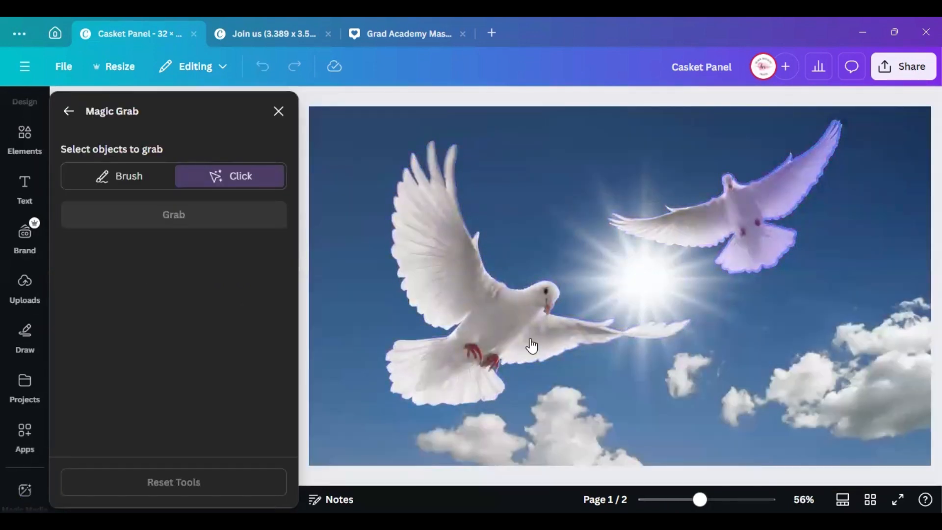
left_click(459, 235)
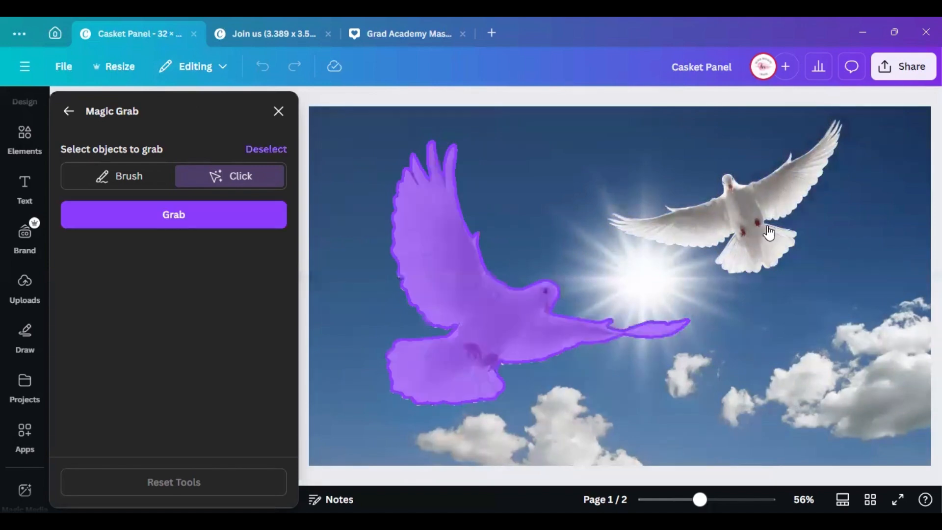
left_click(761, 224)
left_click(218, 208)
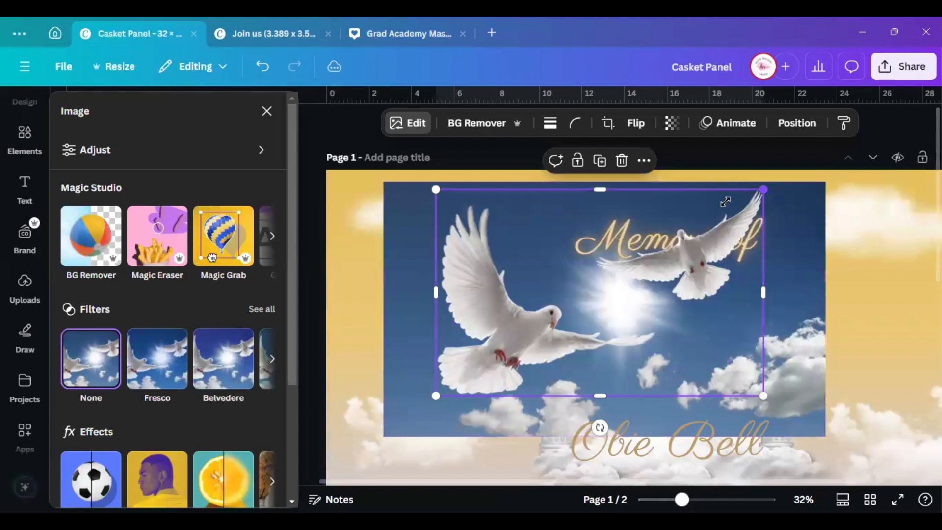
left_click_drag(764, 189, 627, 275)
left_click(548, 249)
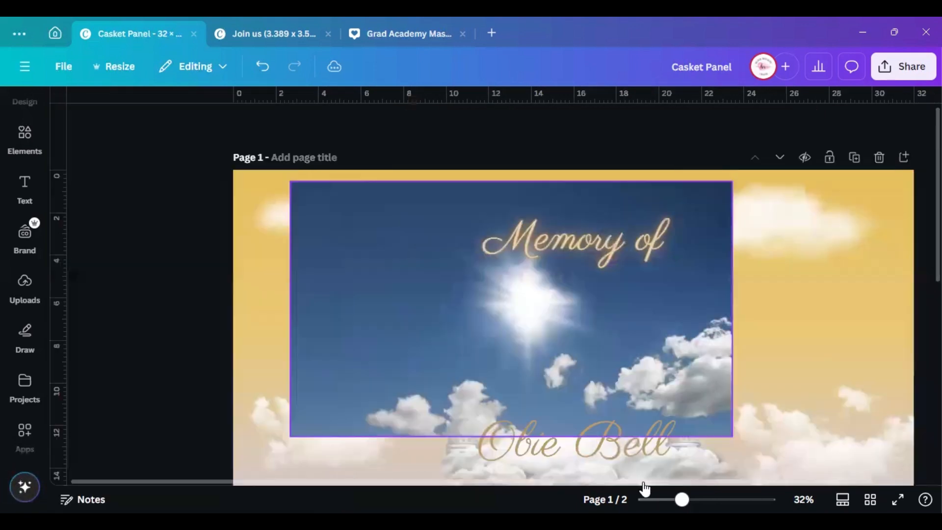
Drag the small dove from page 2 onto page 1 and delete the blue sky photo
scroll(596, 358, "down", 6)
left_click(725, 425)
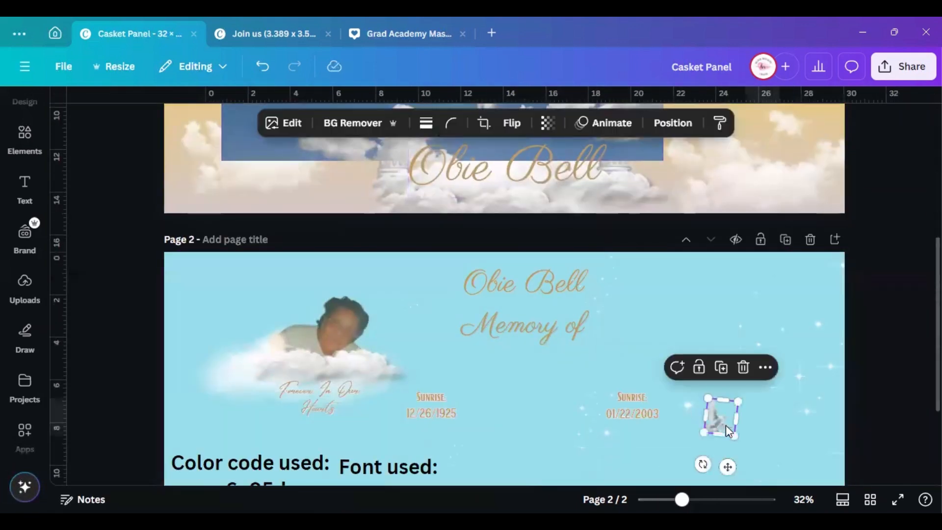
left_click_drag(716, 424, 372, 132)
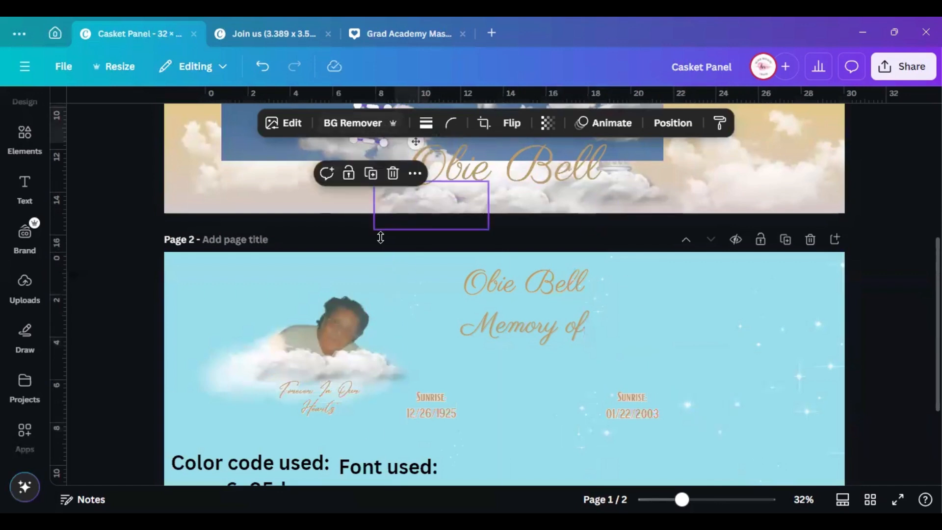
scroll(257, 197, "up", 3)
left_click(258, 197)
scroll(441, 246, "up", 2)
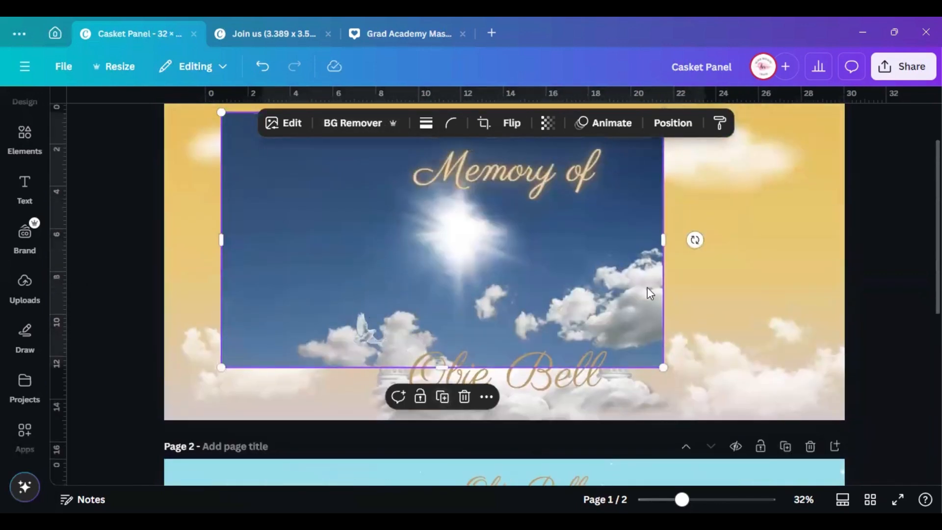
left_click(464, 398)
scroll(523, 301, "up", 2)
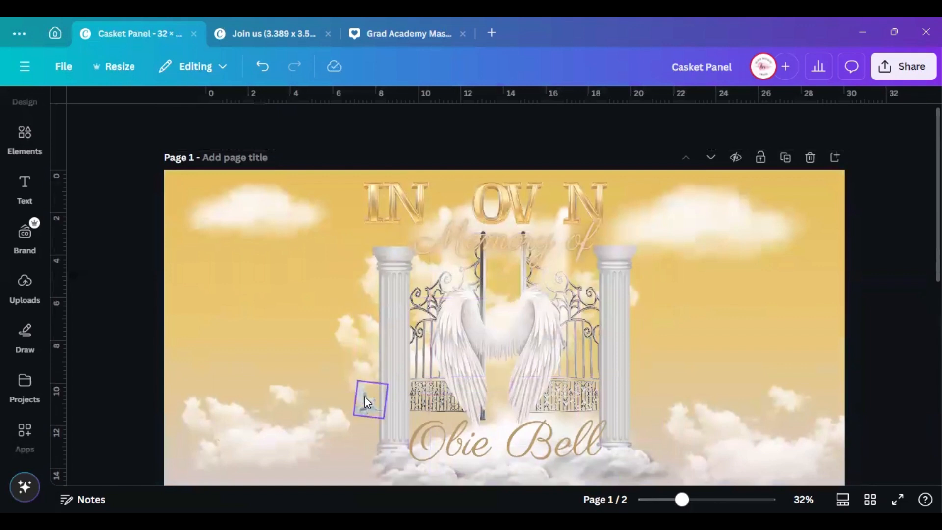
Enlarge the dove, then undo edits until the portrait returns inside the wings group
left_click(364, 397)
left_click_drag(352, 387, 303, 280)
left_click(508, 355)
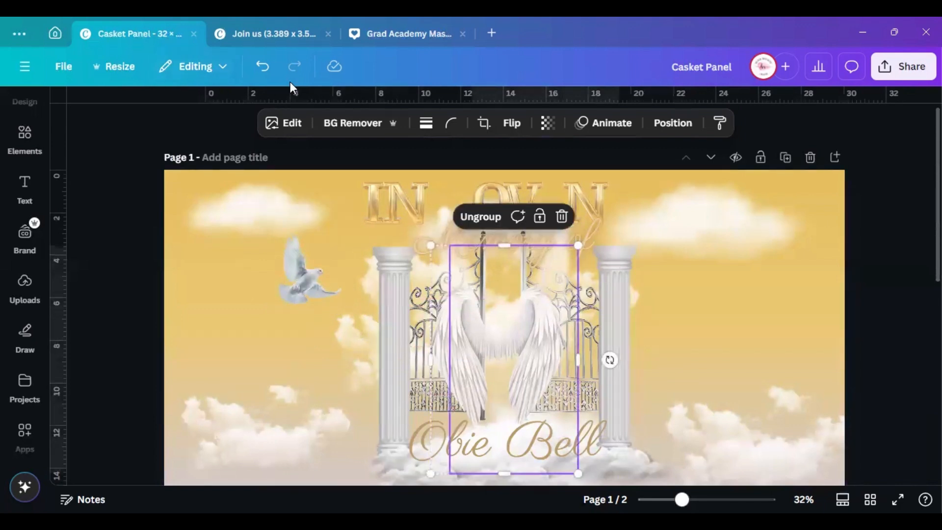
key("ctrl+z")
key("ctrl+z")
key("ctrl+z")
key("ctrl+z")
key("ctrl+z")
key("ctrl+z")
key("ctrl+z")
key("ctrl+z")
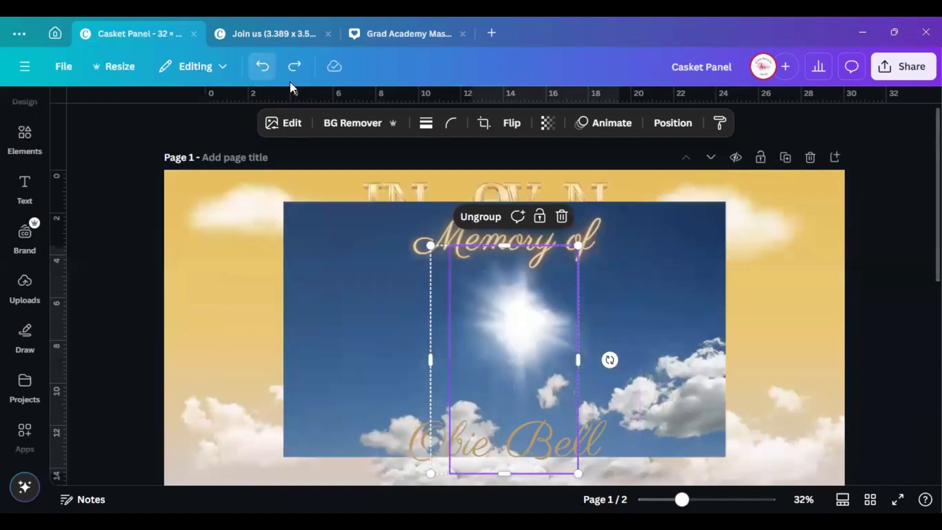
key("ctrl+z")
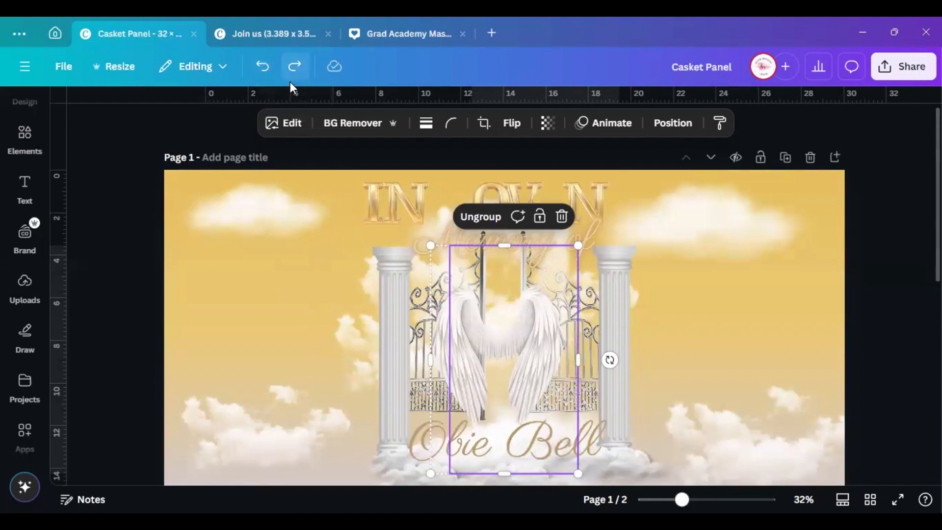
left_click(613, 308)
left_click(458, 339)
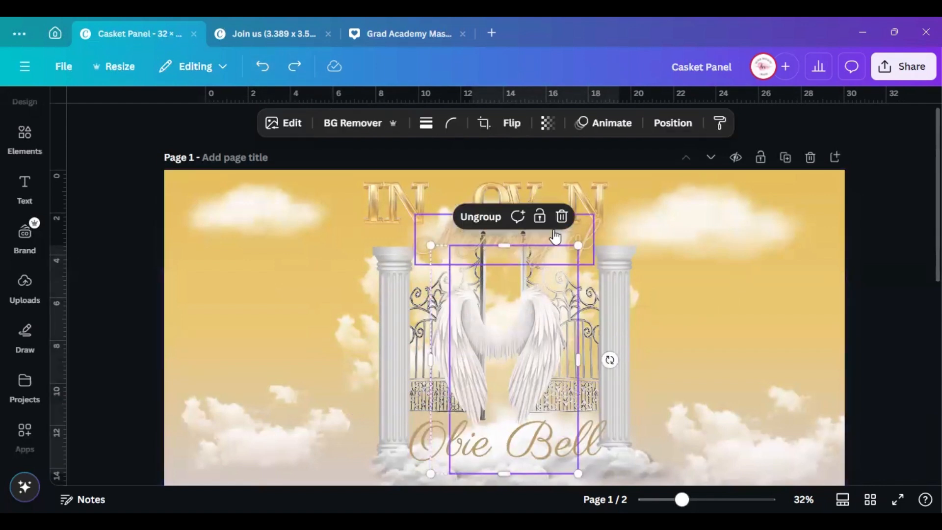
left_click(561, 217)
left_click(262, 67)
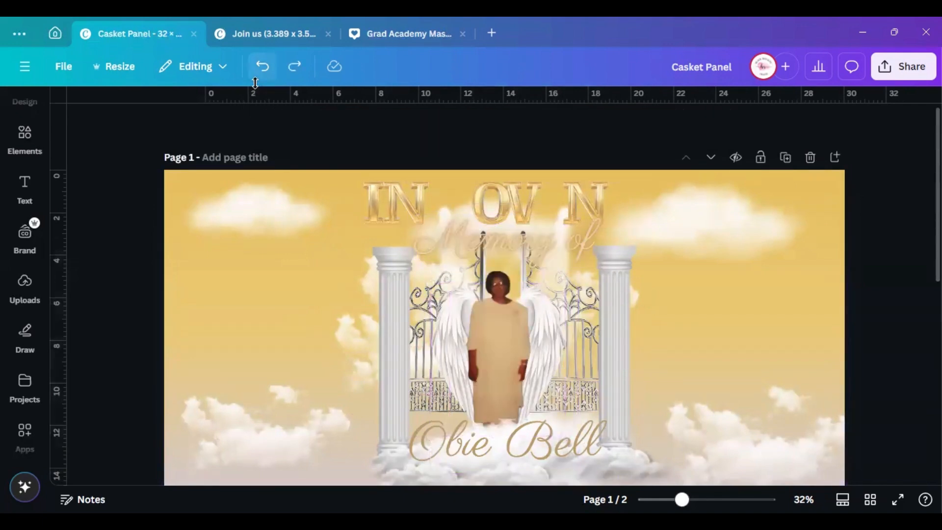
Bring the dove from page 2 near the right pillar top, enlarging it and undoing missteps
scroll(512, 353, "down", 3)
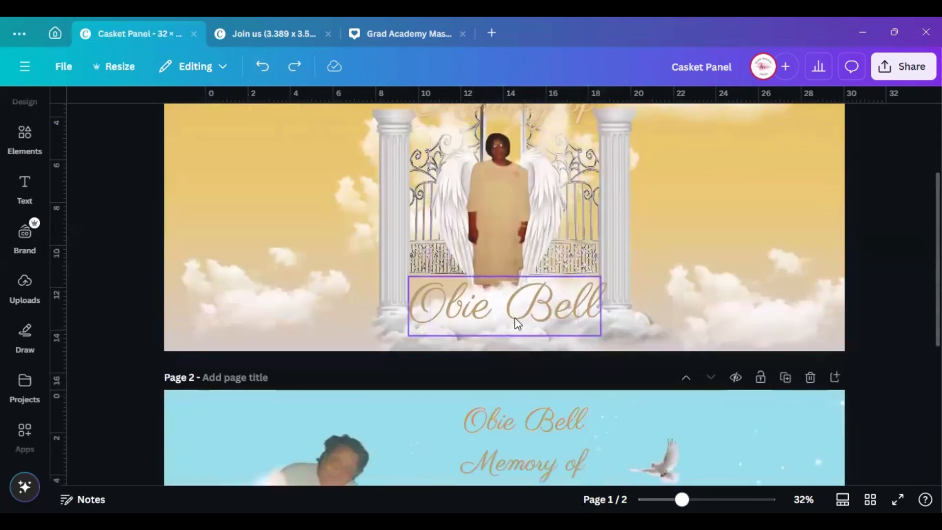
scroll(599, 395, "down", 3)
scroll(598, 393, "down", 1)
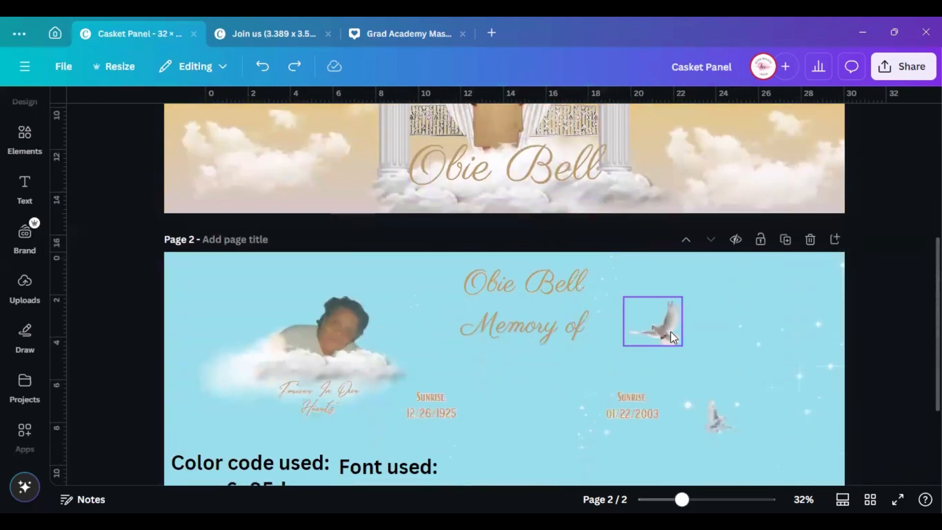
left_click(658, 322)
left_click_drag(658, 322, 347, 160)
scroll(342, 365, "up", 4)
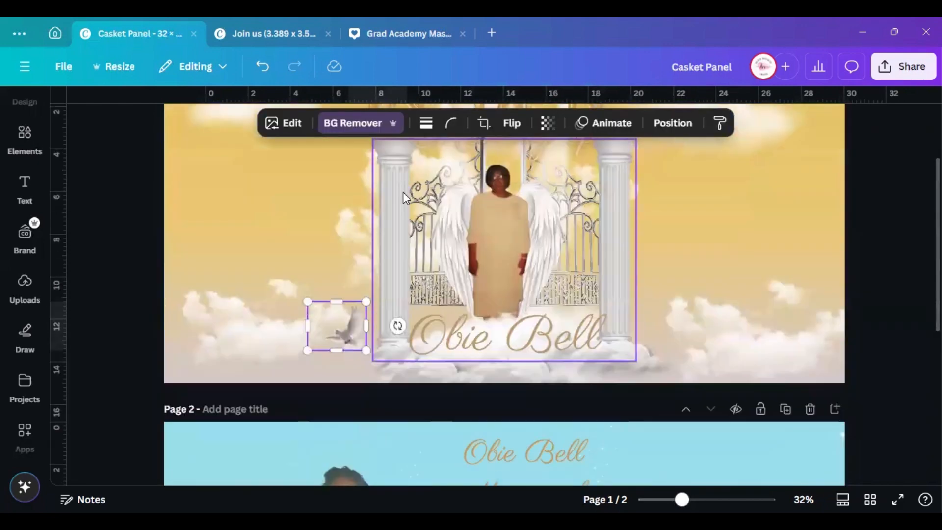
left_click_drag(349, 369, 658, 173)
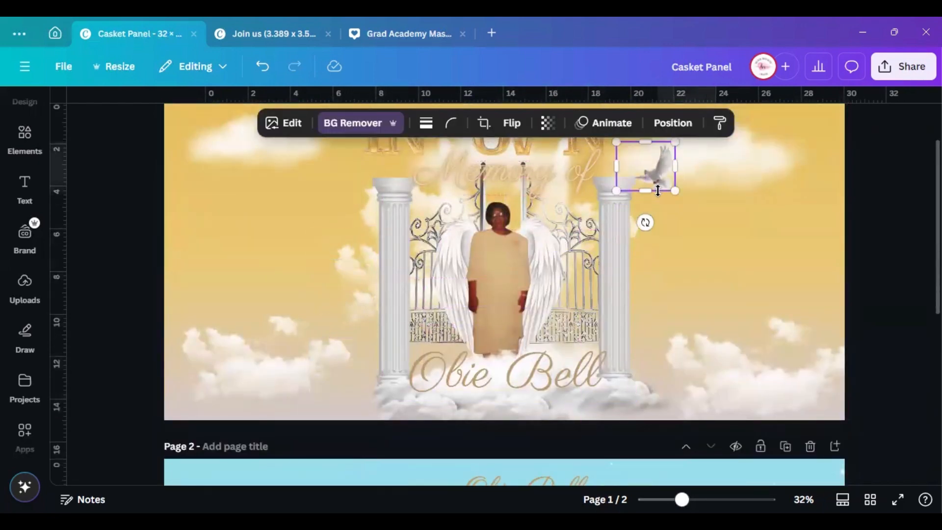
scroll(664, 201, "up", 2)
left_click_drag(660, 252, 687, 267)
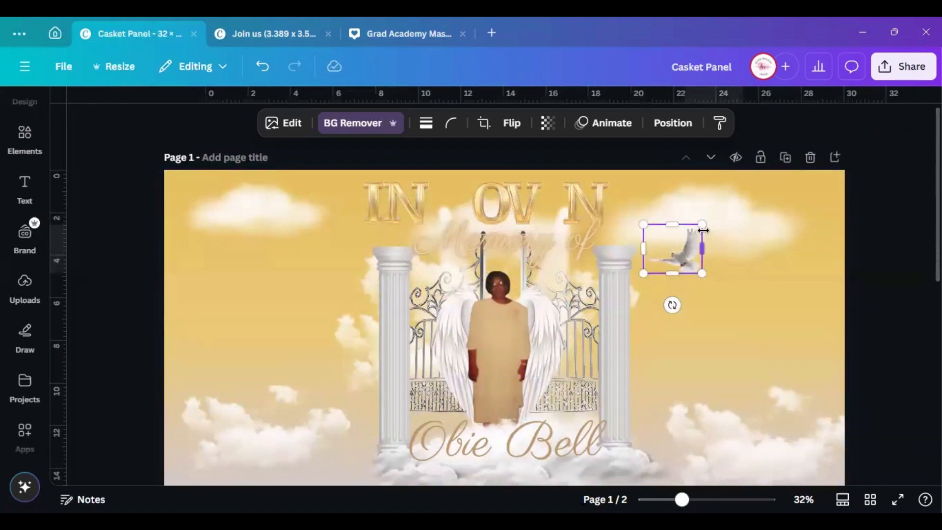
mouse_move(714, 217)
left_mouse_down()
mouse_move(726, 200)
mouse_move(714, 214)
left_mouse_up()
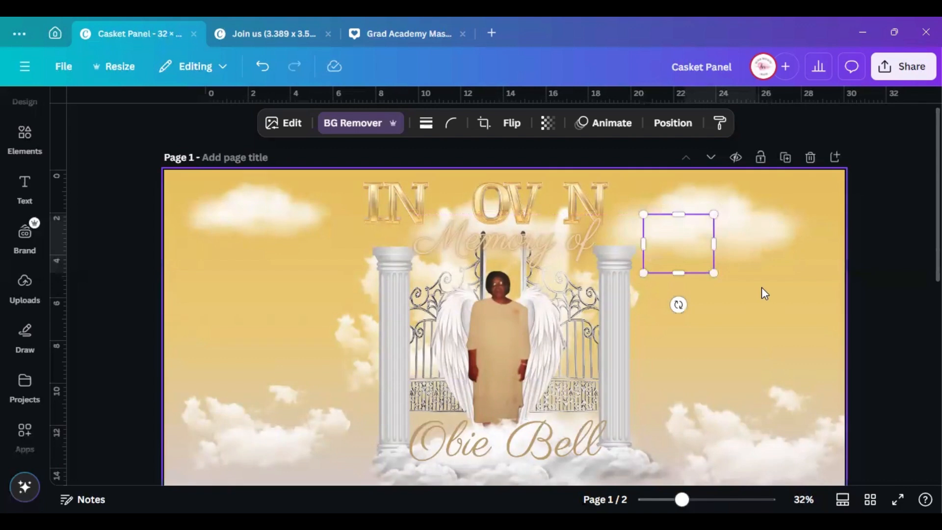
key("ctrl+z")
key("ctrl+z")
key("ctrl+z")
key("ctrl+z")
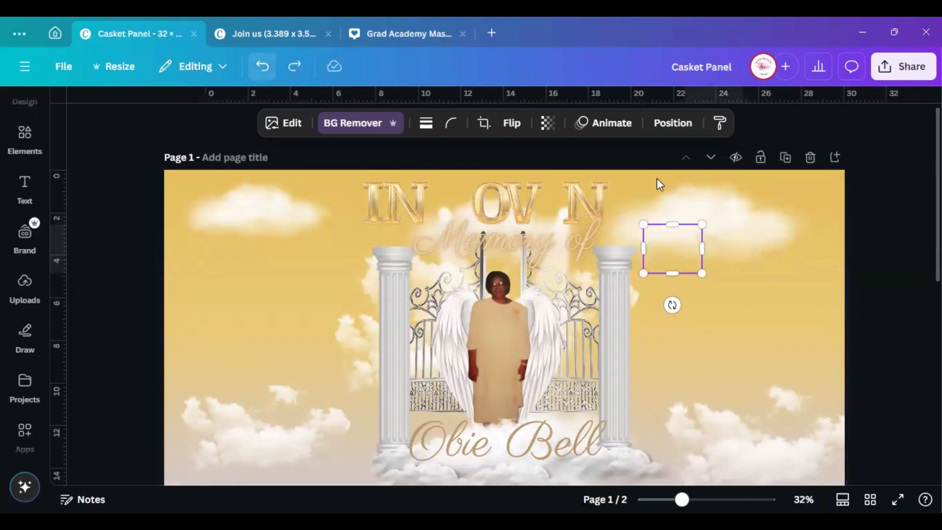
key("Escape")
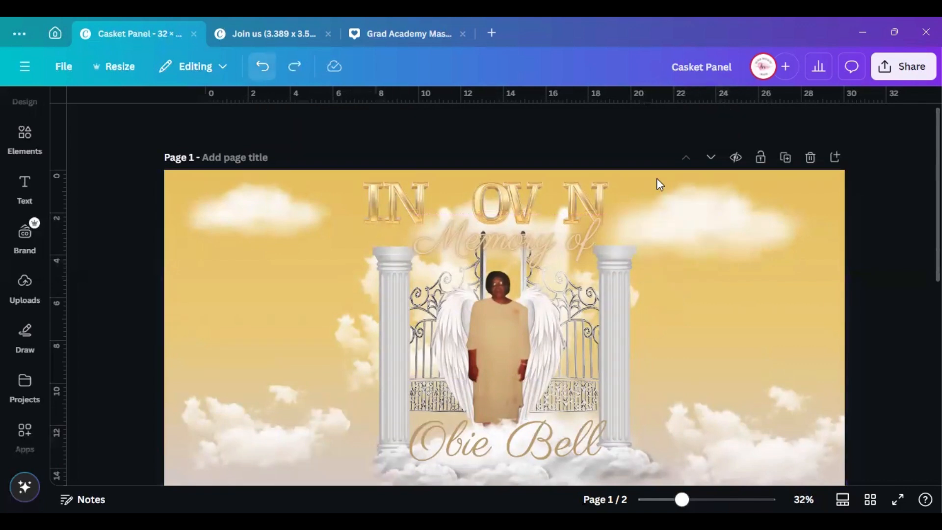
key("ctrl+y")
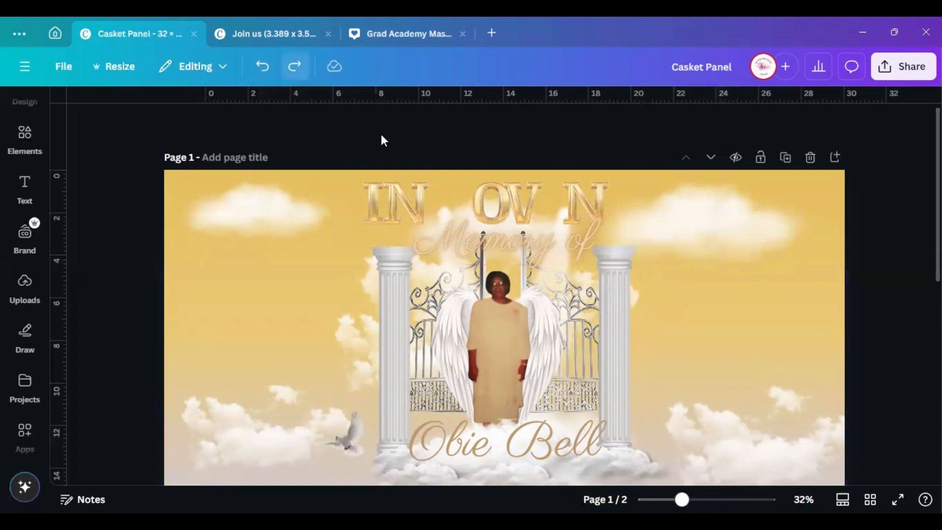
Place the dove in the upper-right sky and shrink it slightly beside the cloud
left_click_drag(357, 436, 765, 185)
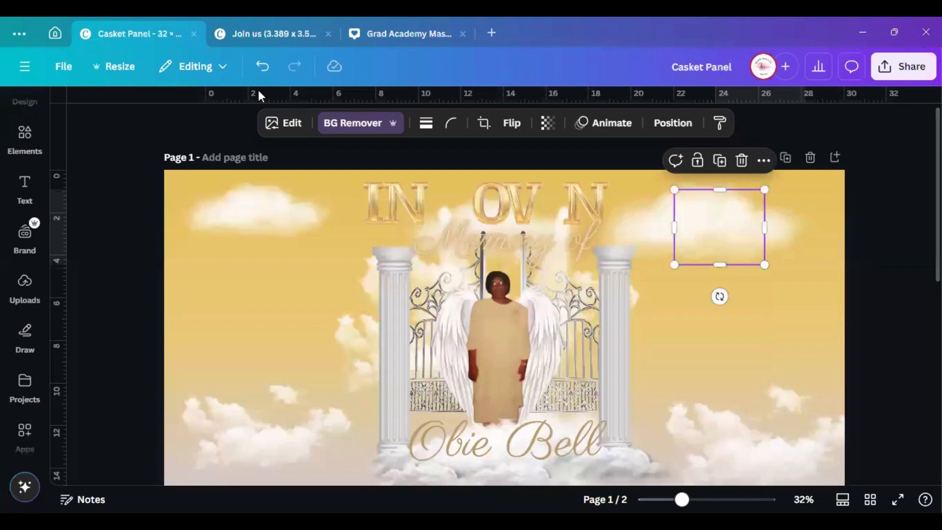
key("ctrl+z")
key("ctrl+y")
left_click(527, 136)
left_click(270, 79)
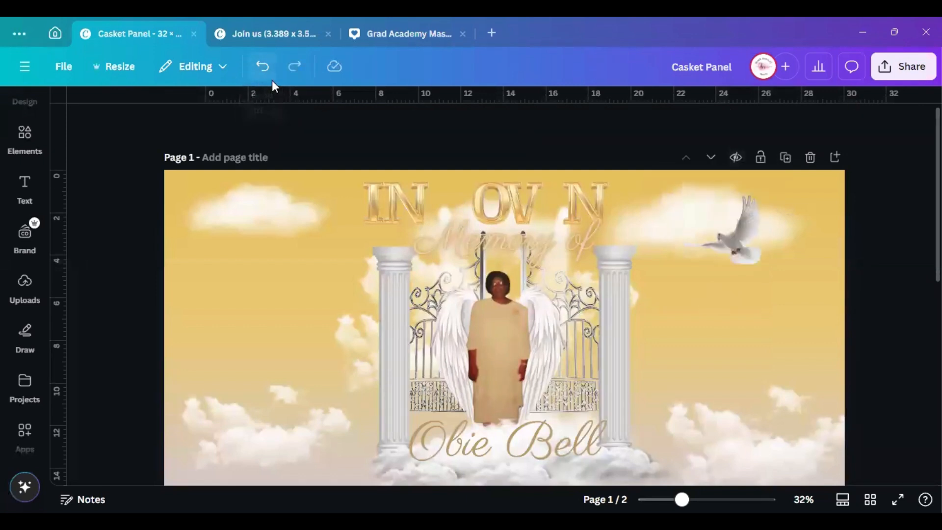
left_click_drag(729, 248, 702, 267)
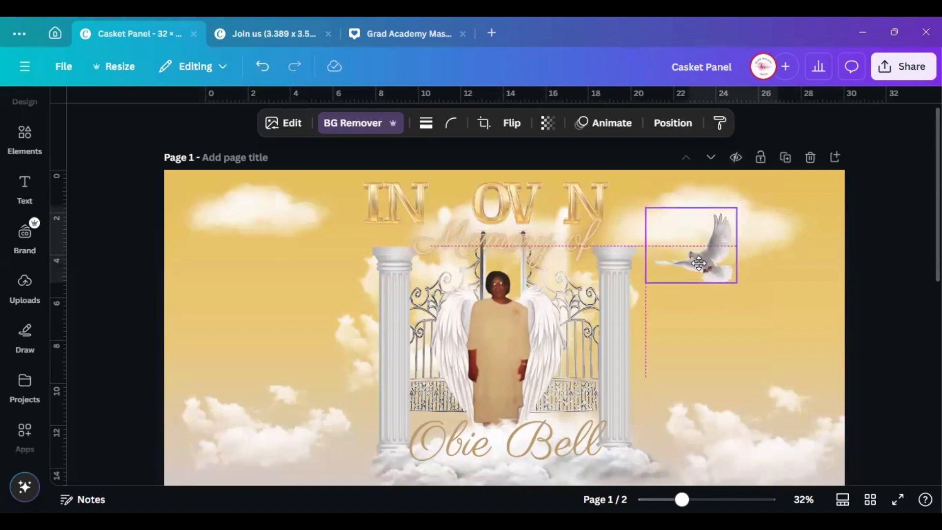
left_click_drag(737, 202, 731, 206)
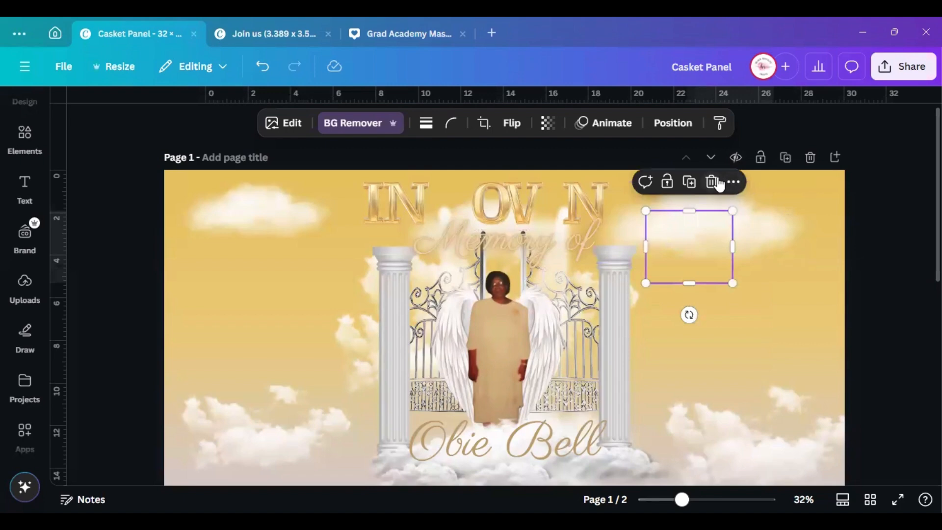
left_click(534, 132)
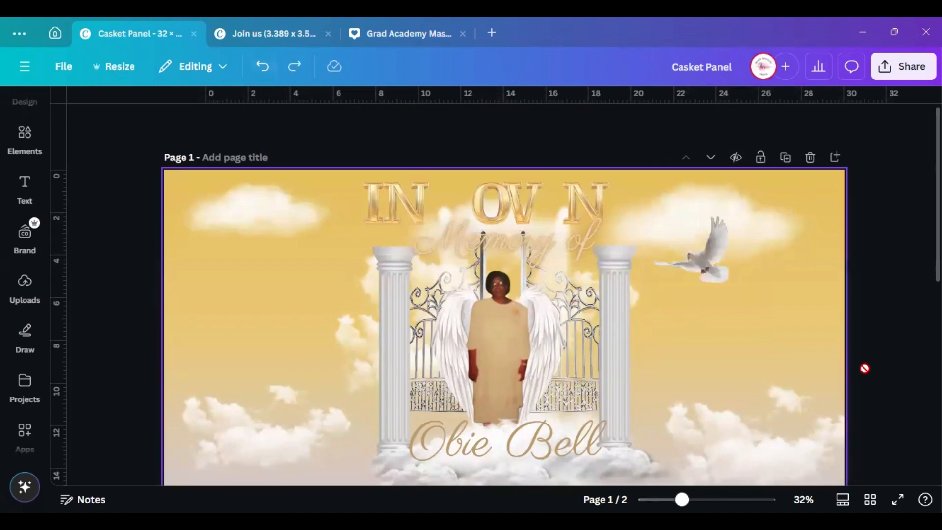
scroll(620, 369, "down", 5)
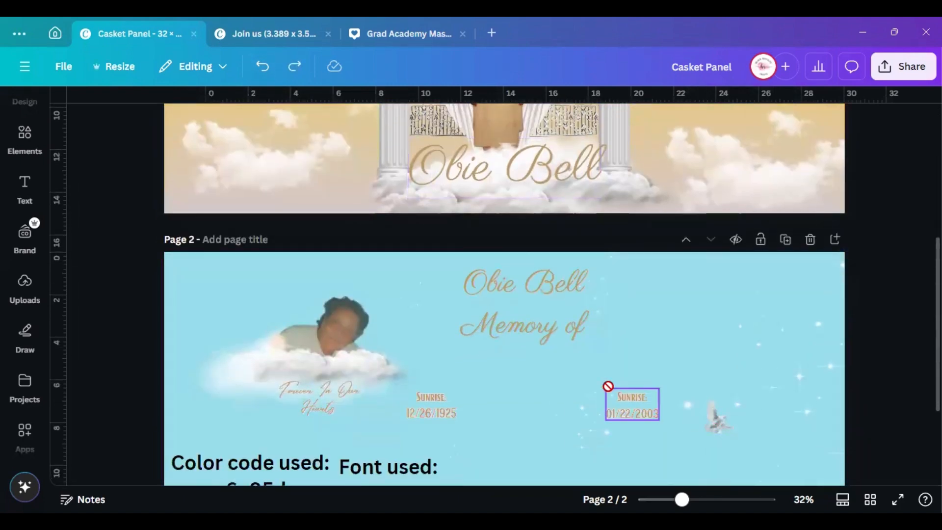
Drag the page-2 dove onto page 1's lower right and enlarge it
left_click(720, 419)
left_click_drag(718, 421, 682, 120)
scroll(710, 258, "up", 3)
mouse_move(695, 273)
left_mouse_down()
mouse_move(728, 303)
mouse_move(728, 318)
mouse_move(683, 269)
mouse_move(685, 277)
mouse_move(691, 272)
left_mouse_up()
Nudge the lower-right cloud up slightly and shrink it
left_click(800, 314)
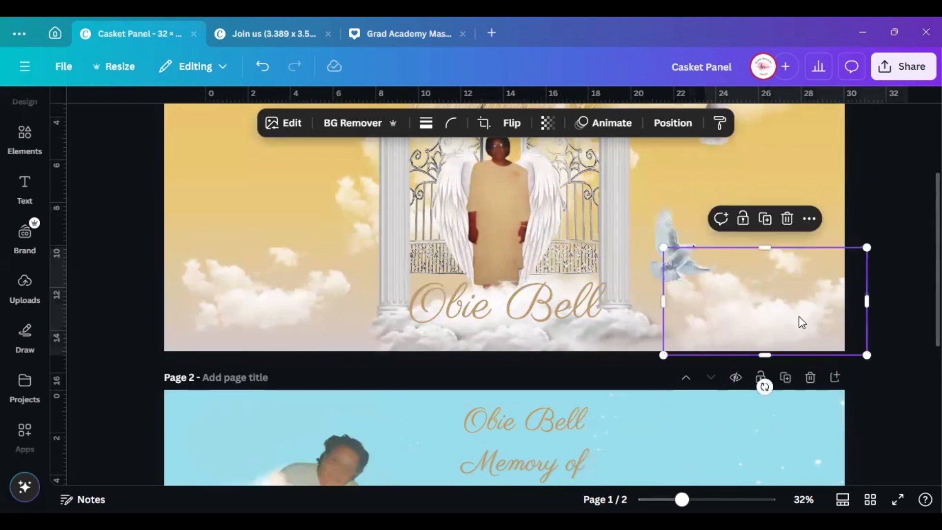
mouse_move(799, 317)
left_mouse_down()
mouse_move(811, 213)
mouse_move(803, 308)
left_mouse_up()
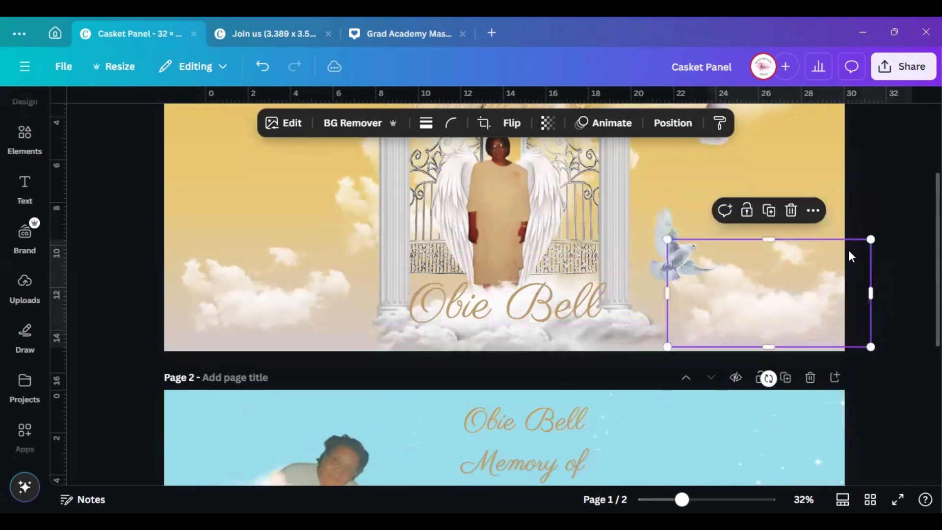
left_click_drag(867, 236, 844, 252)
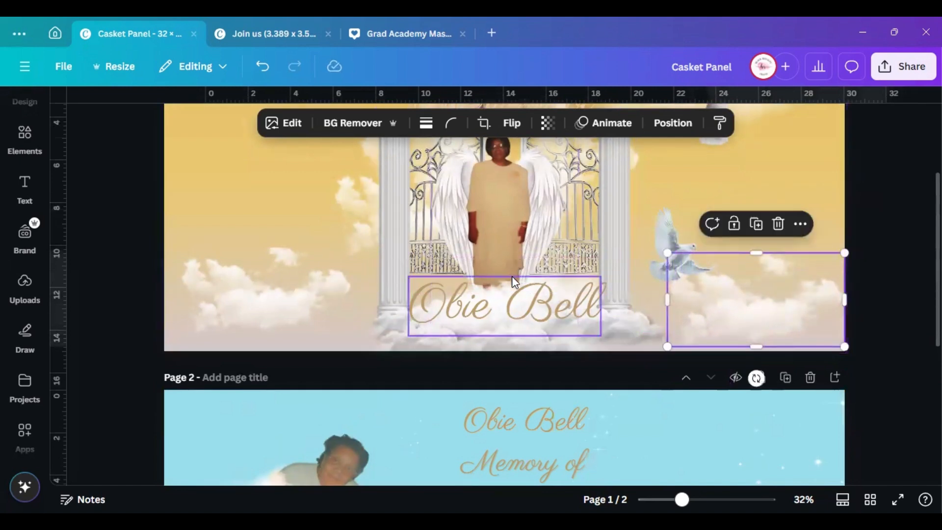
scroll(513, 278, "up", 3)
left_click(297, 213)
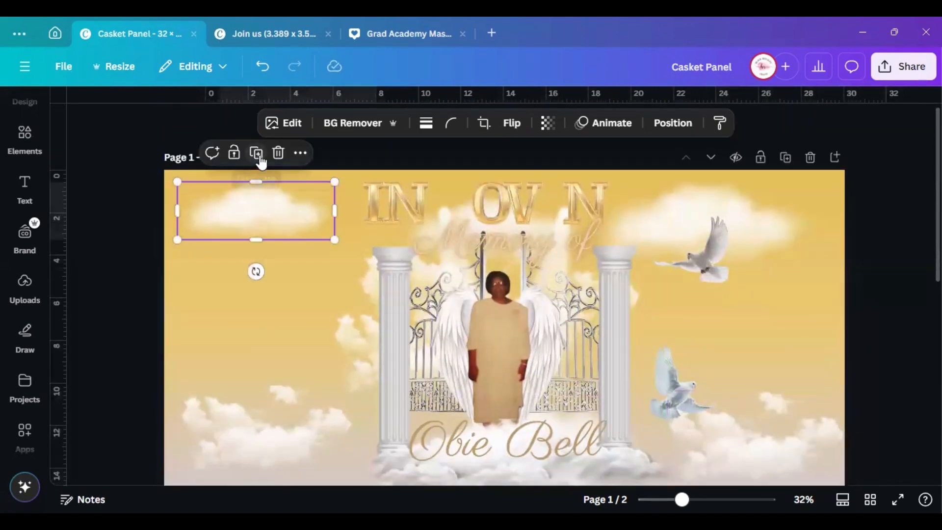
Duplicate the top-left cloud between the doves and move a smaller right cloud to the left
left_click(261, 162)
left_click_drag(257, 219, 714, 339)
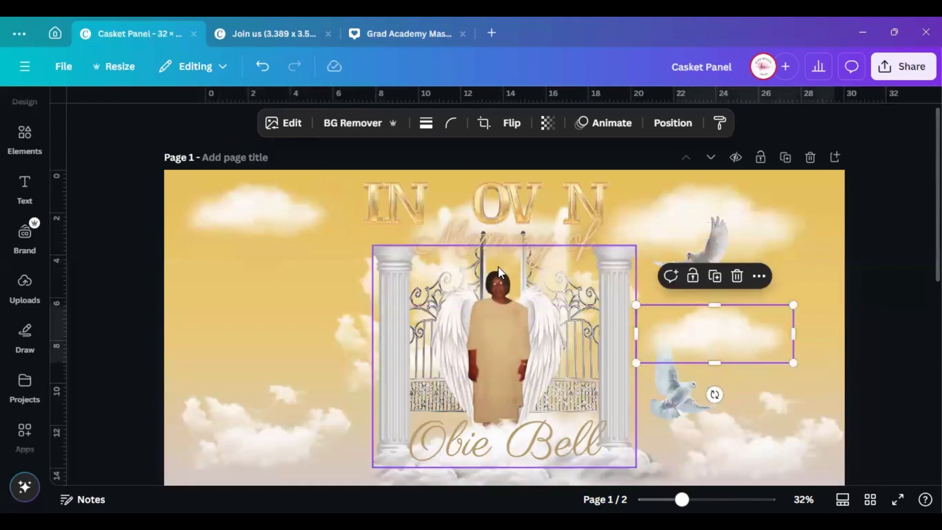
left_click(672, 208)
left_click_drag(657, 260, 317, 308)
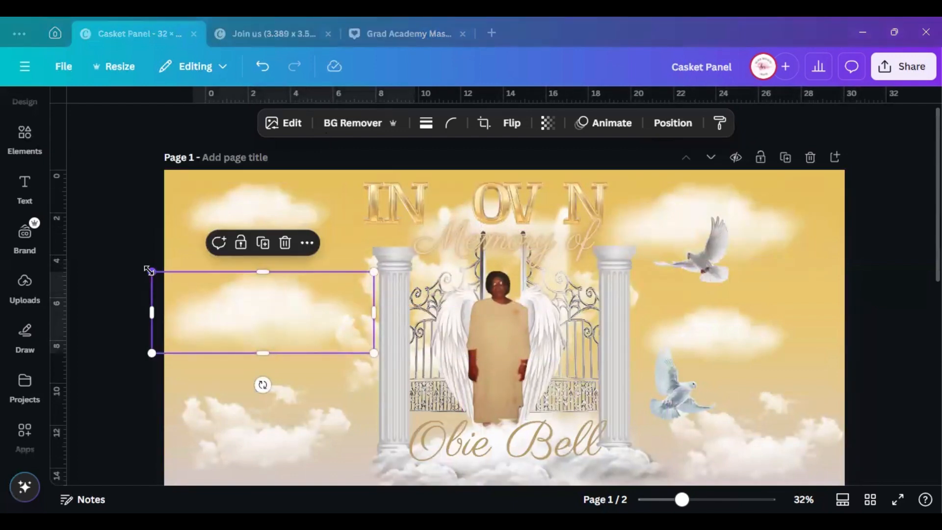
left_click_drag(149, 270, 174, 278)
left_click_drag(231, 309, 219, 301)
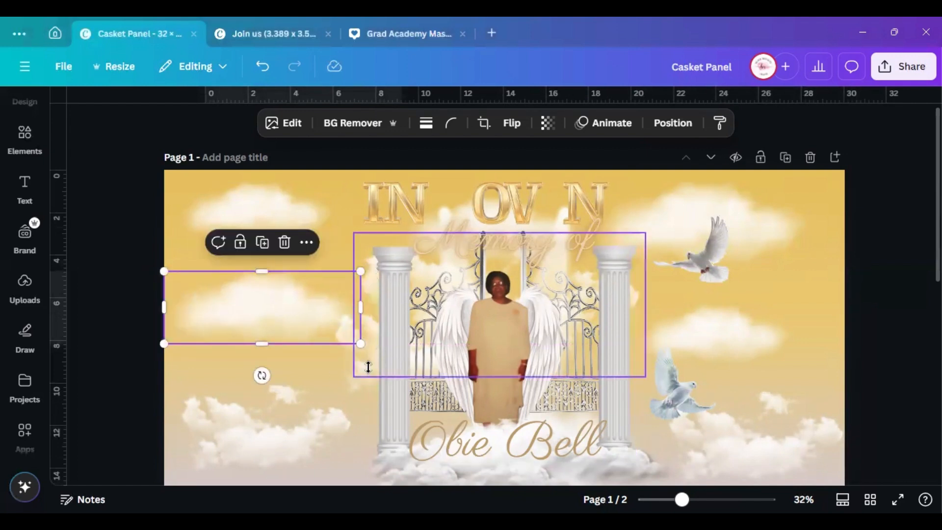
Shrink the cloud behind the gate and move it to the page's lower-left
left_click(351, 378)
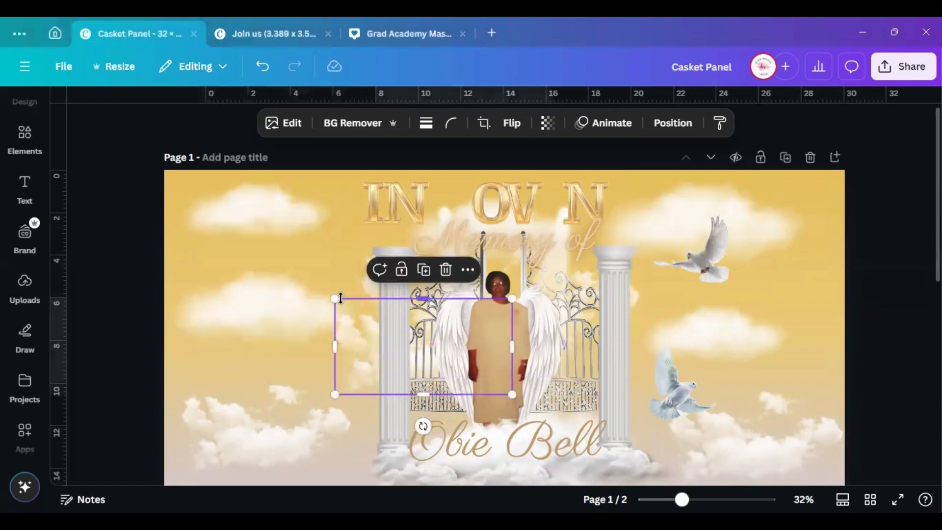
left_click_drag(358, 350, 361, 384)
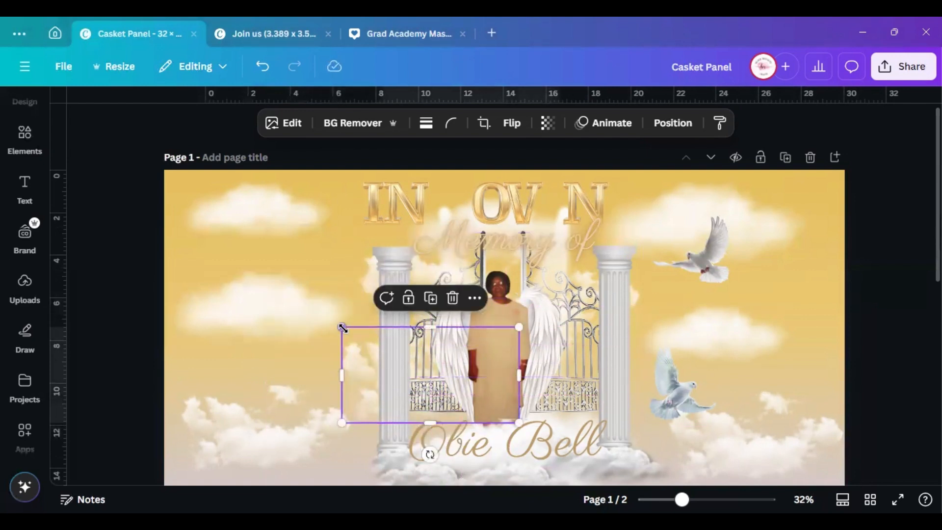
left_click_drag(343, 325, 365, 343)
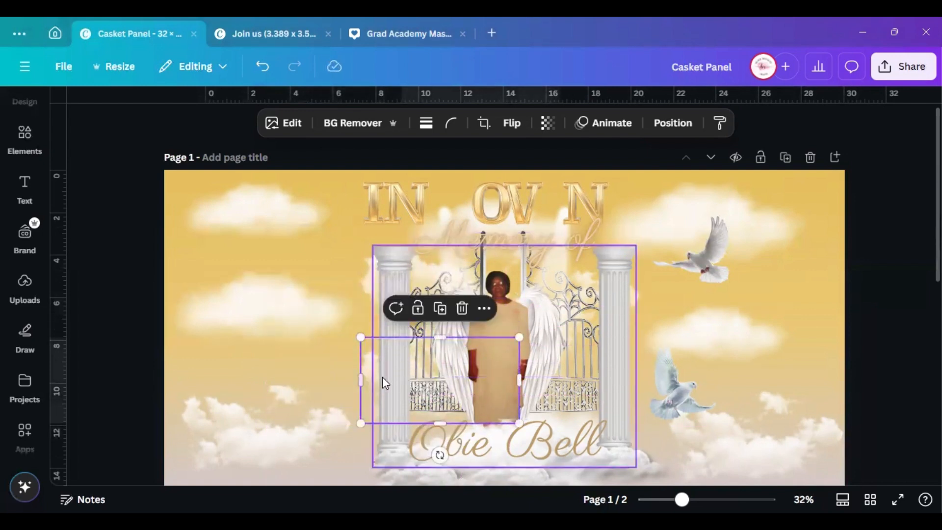
left_click_drag(369, 377, 229, 449)
scroll(247, 426, "down", 3)
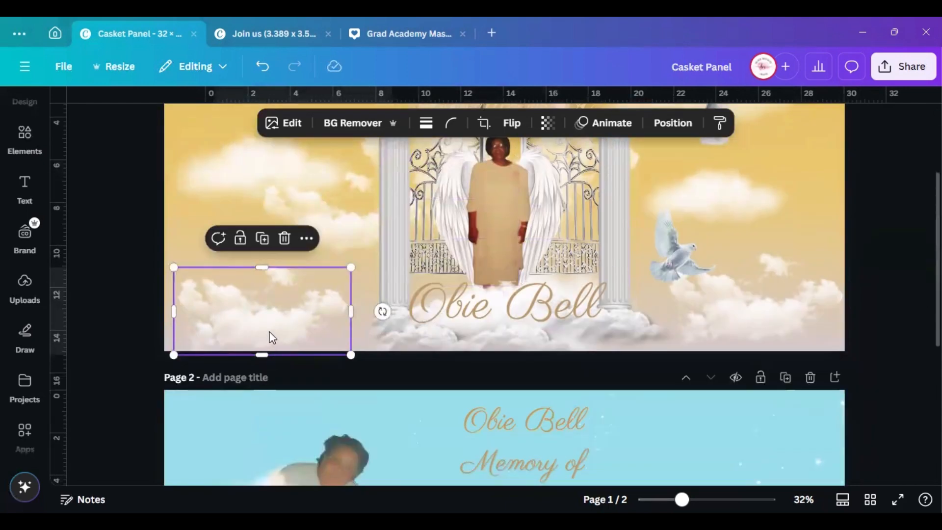
left_click_drag(260, 321, 251, 316)
scroll(304, 330, "up", 3)
Shrink and shift the left clouds, and place one cloud beside the upper dove
left_click(317, 292)
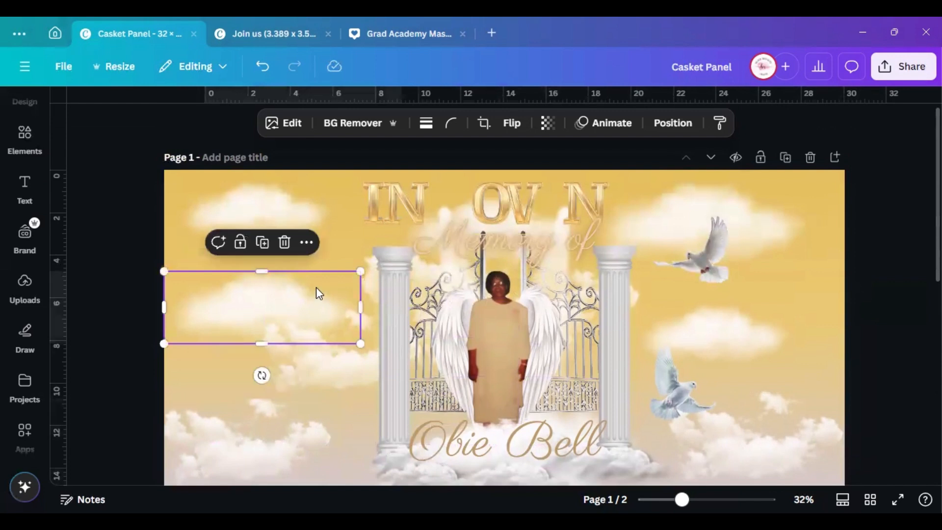
left_click_drag(357, 270, 288, 269)
mouse_move(316, 352)
left_mouse_down()
mouse_move(297, 347)
mouse_move(301, 359)
left_mouse_up()
left_click_drag(252, 280, 772, 281)
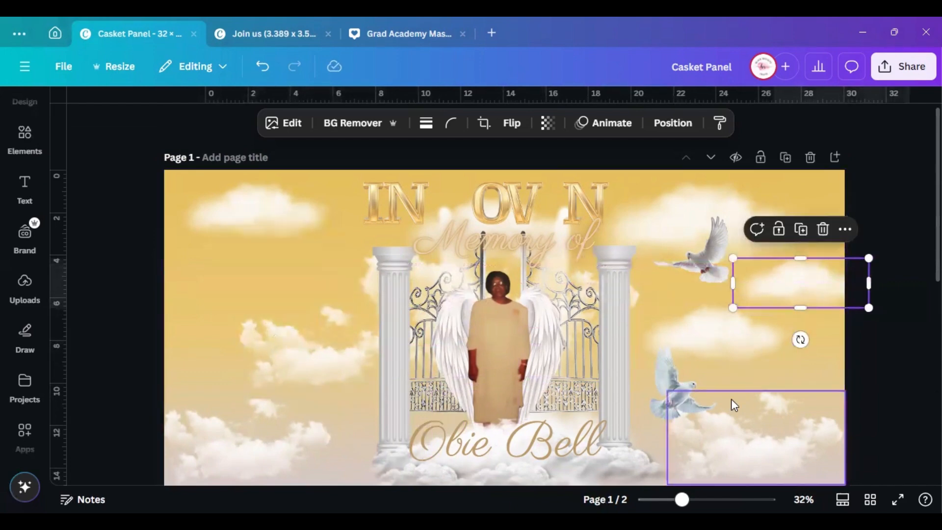
scroll(736, 382, "down", 2)
scroll(734, 380, "up", 2)
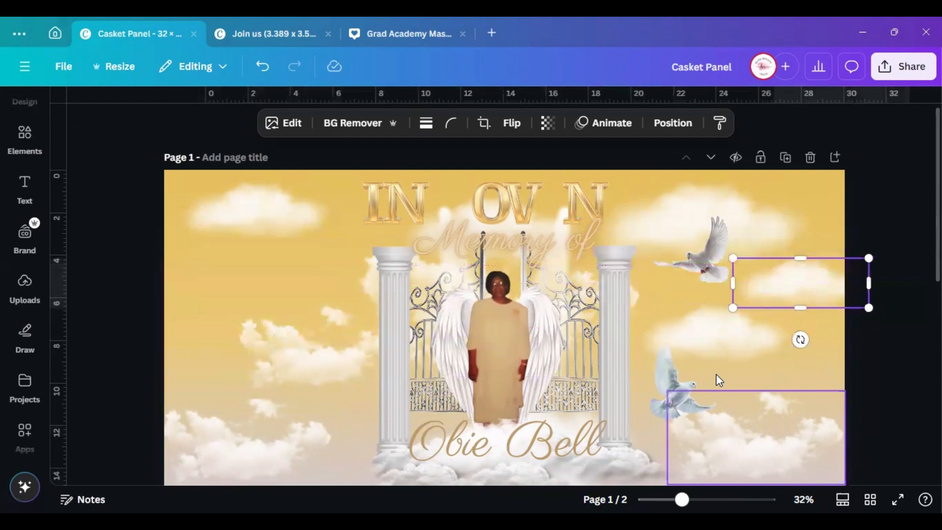
left_click(501, 203)
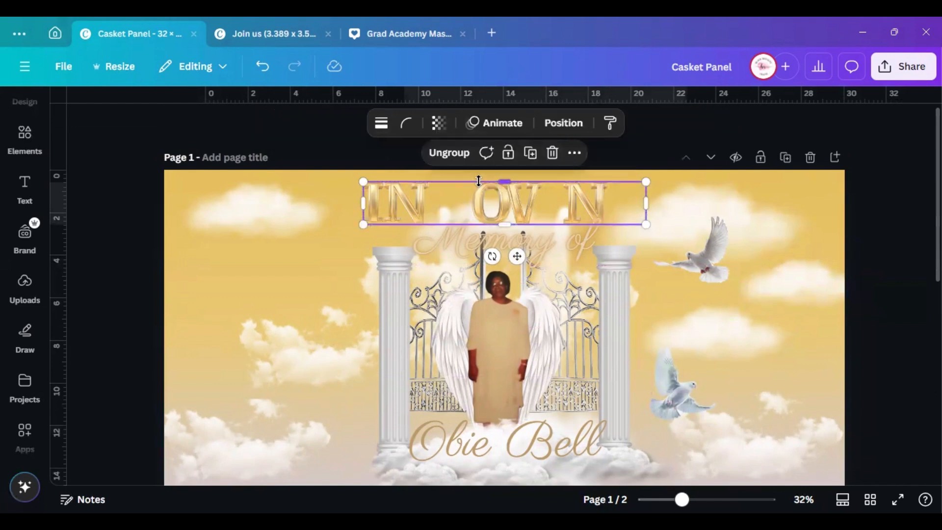
Find the IN LOVING title in the Layers list, delete it, then undo the deletion
left_click(338, 183)
left_click_drag(340, 183, 592, 265)
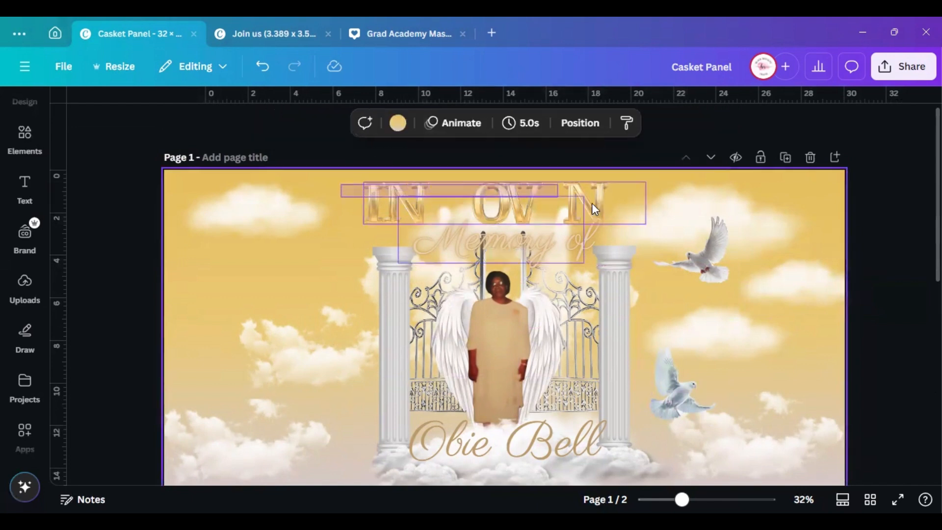
left_click(464, 167)
left_click(550, 177)
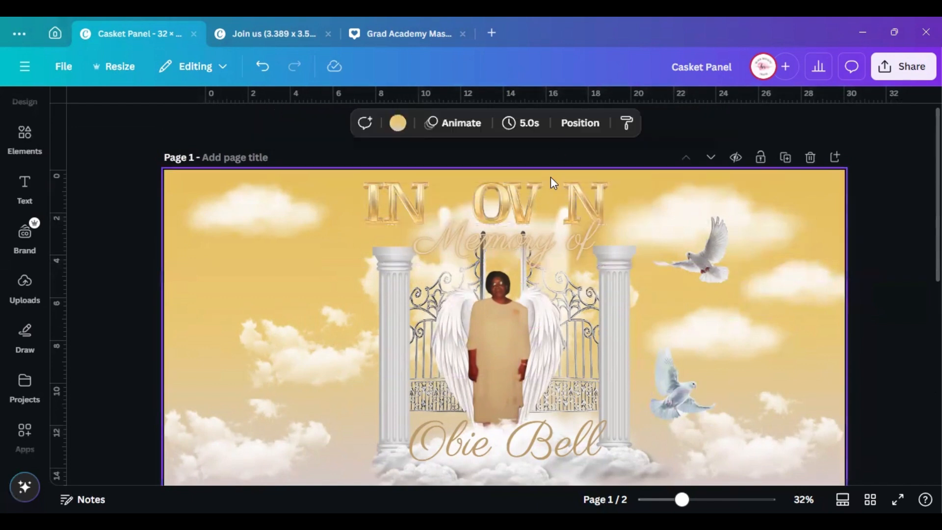
left_click(586, 123)
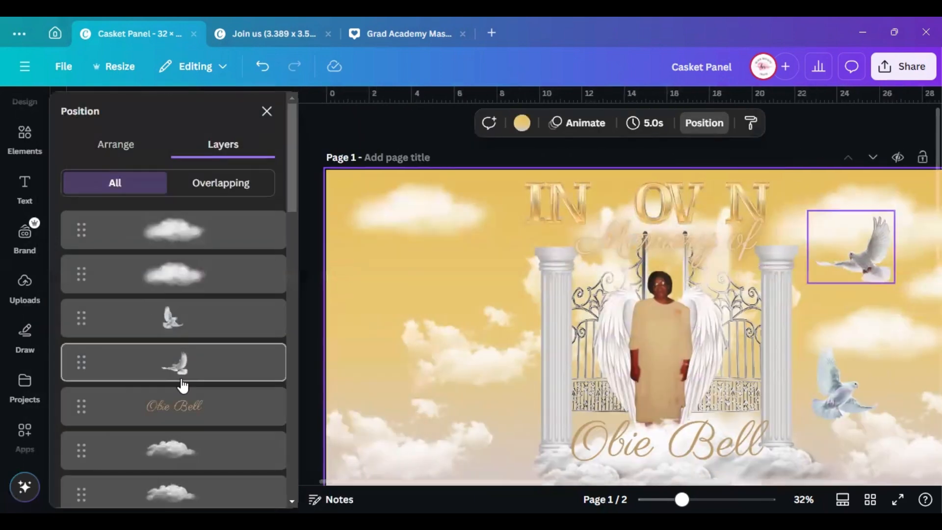
scroll(190, 421, "down", 5)
scroll(189, 427, "down", 8)
scroll(235, 267, "up", 5)
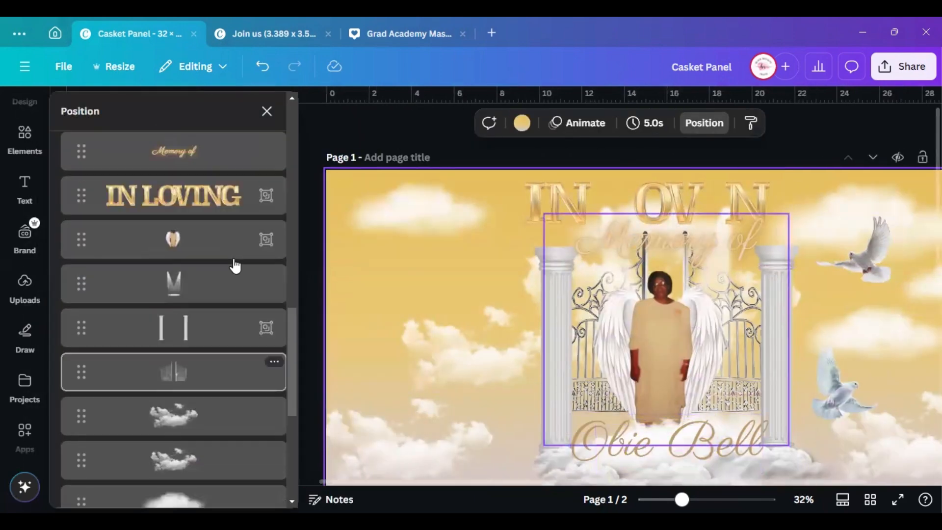
left_click(190, 371)
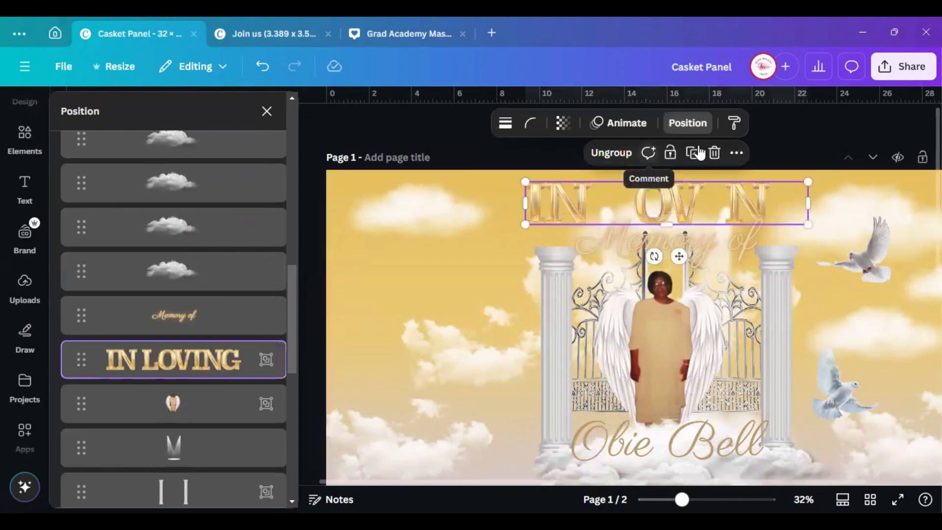
left_click(714, 154)
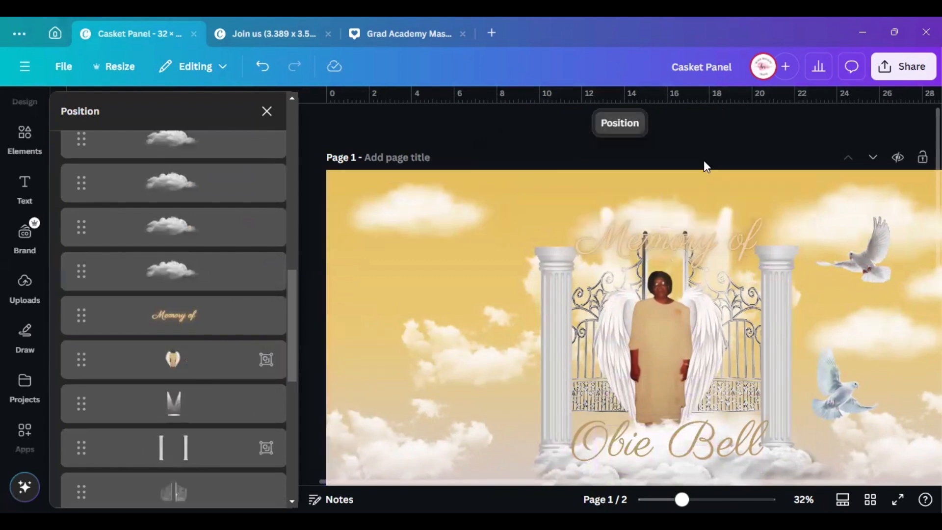
key("ctrl+z")
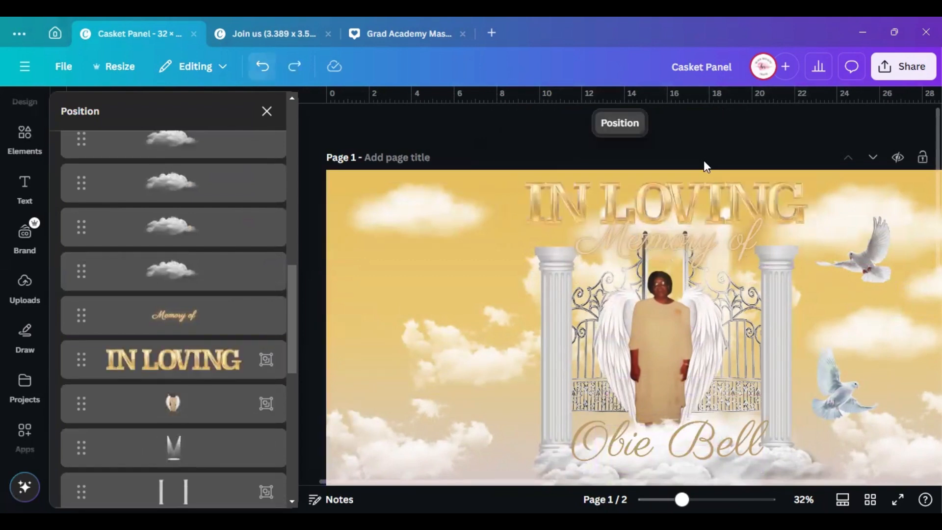
left_click(278, 118)
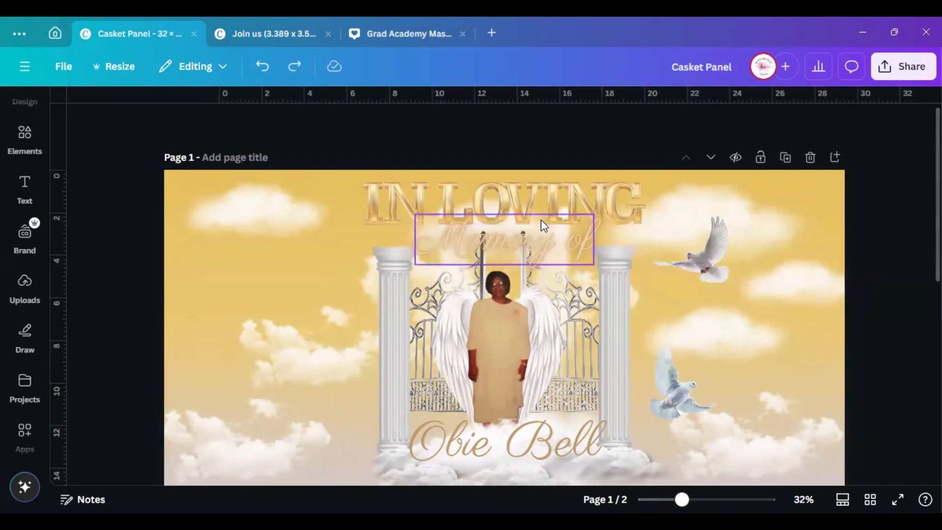
Nudge 'Memory of' slightly higher and enlarge the winged portrait group
left_click_drag(544, 240, 544, 237)
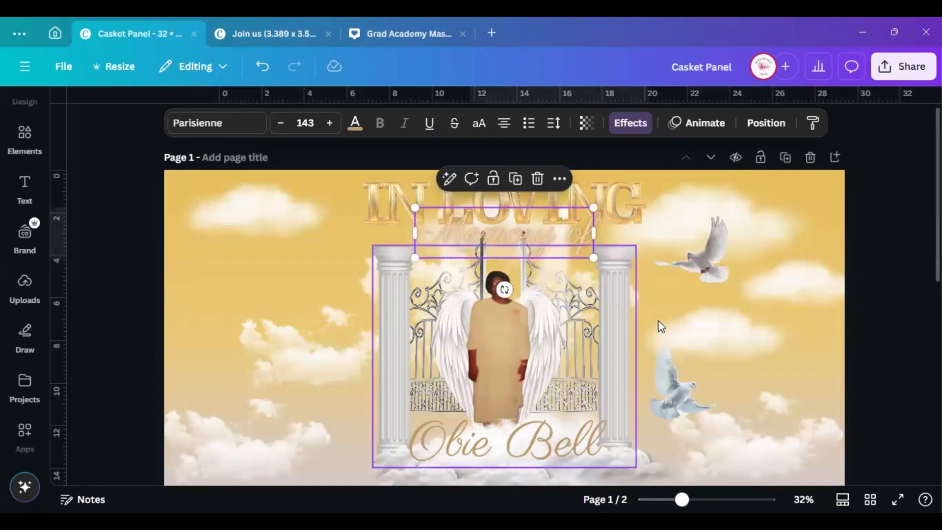
left_click(482, 339)
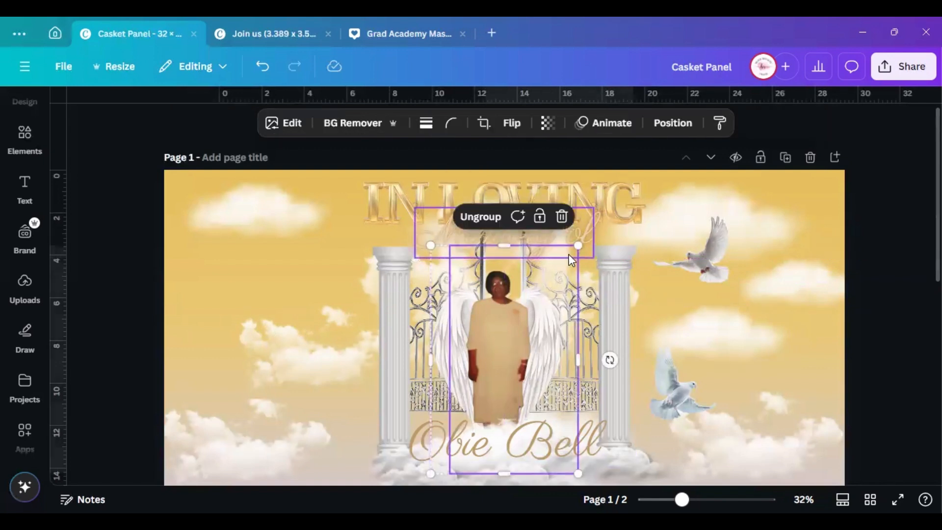
left_click_drag(433, 247, 416, 226)
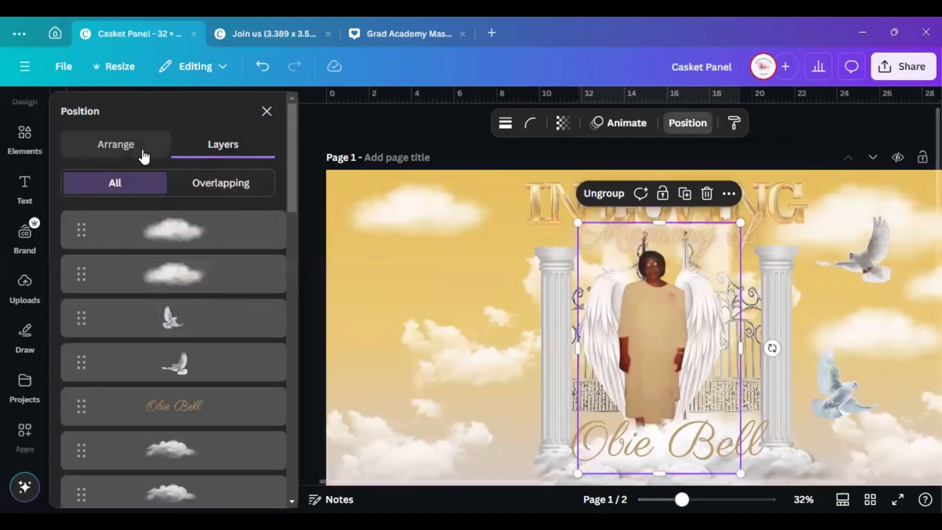
Centre the winged portrait group horizontally on the page, then scroll down to page 2
left_click(116, 145)
left_click(204, 314)
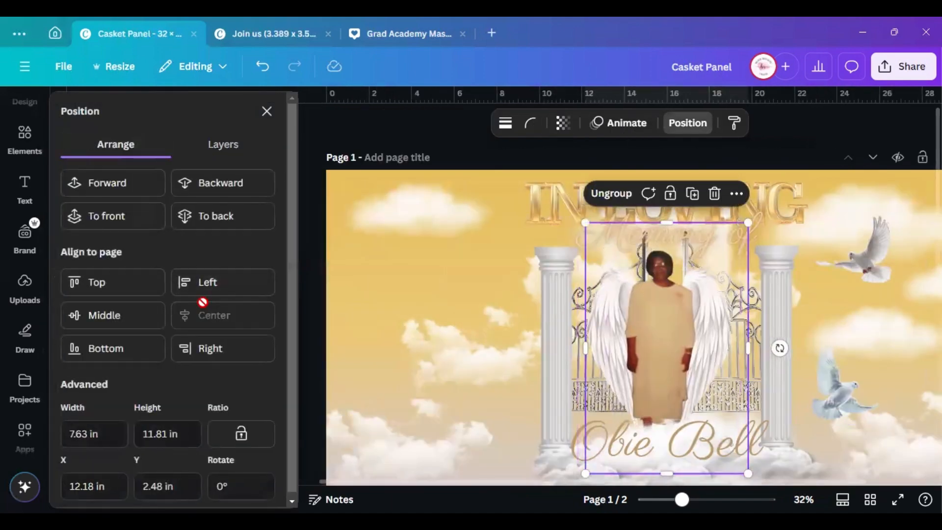
left_click(267, 111)
scroll(874, 309, "down", 3)
scroll(675, 289, "up", 2)
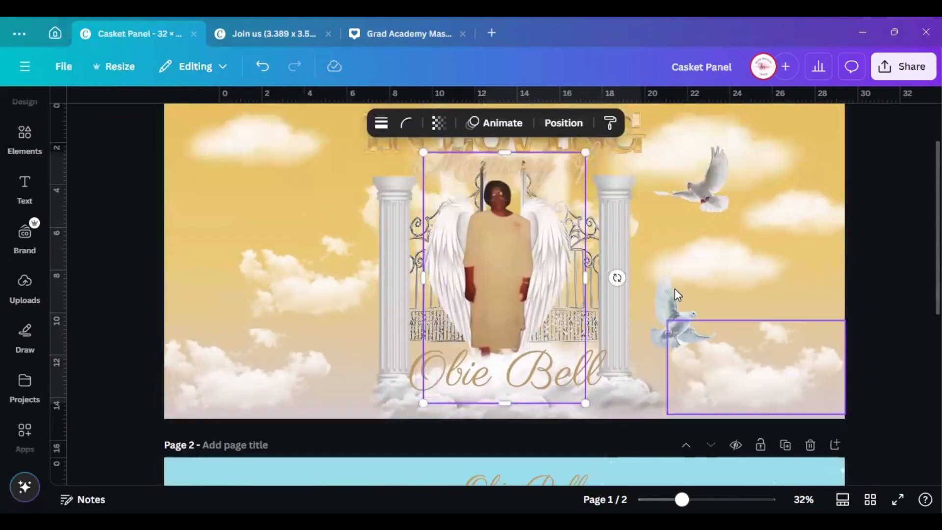
scroll(643, 287, "down", 5)
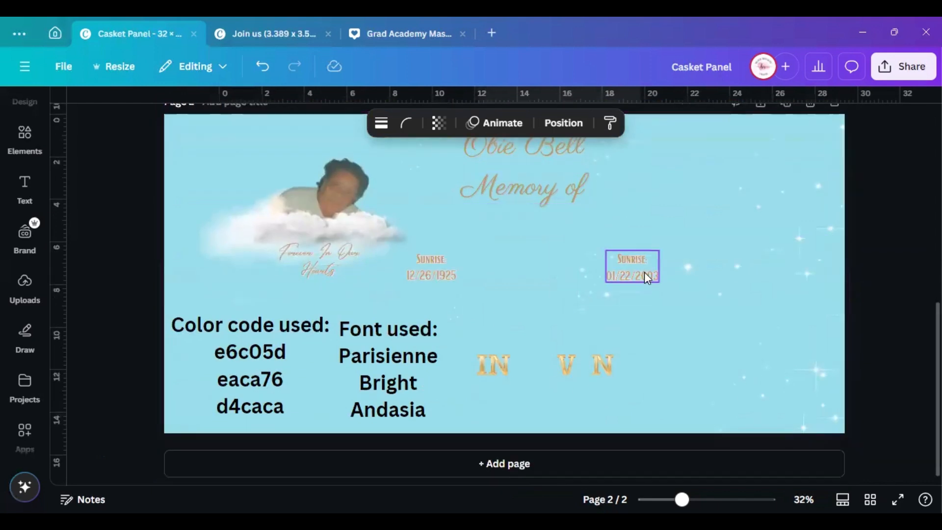
Group the two Sunrise date texts on page 2 and paste a copy onto page 1
left_click(430, 268)
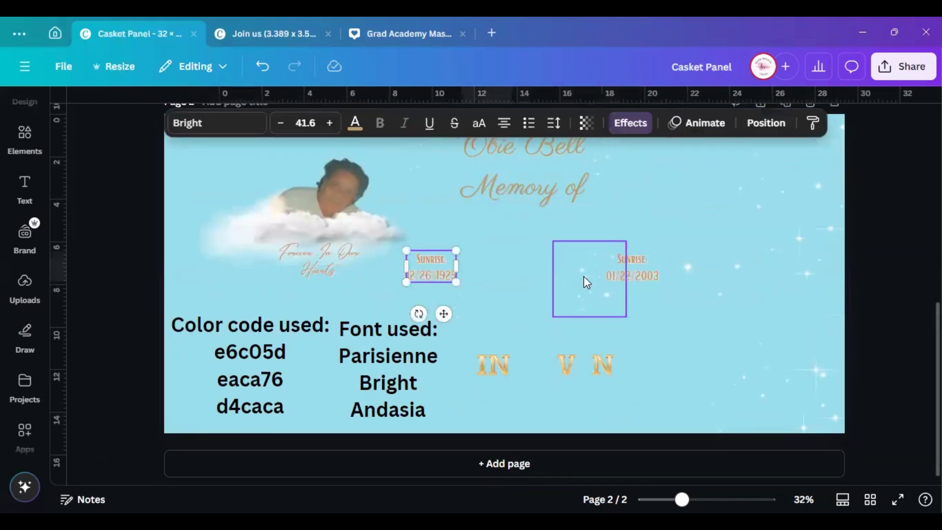
left_click(647, 269, "shift")
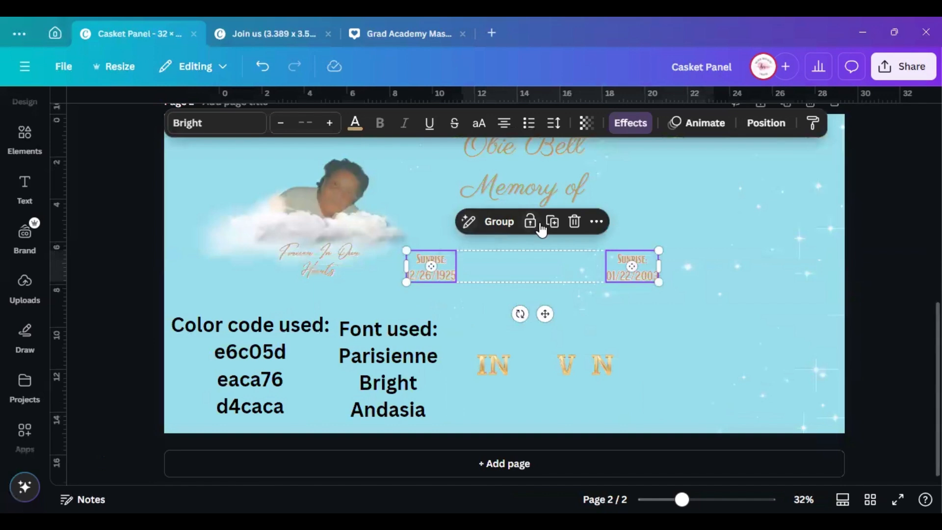
left_click(494, 223)
left_click(613, 222)
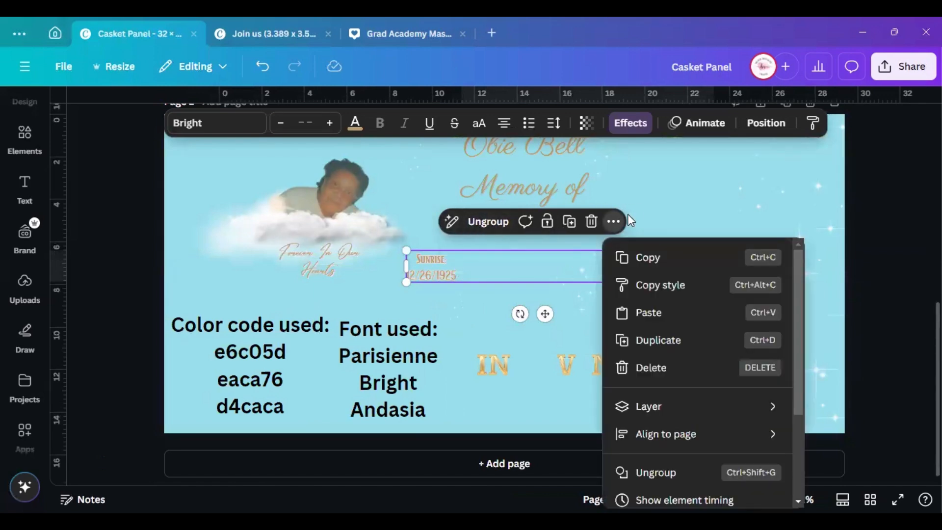
left_click(638, 257)
scroll(638, 261, "up", 5)
right_click(507, 268)
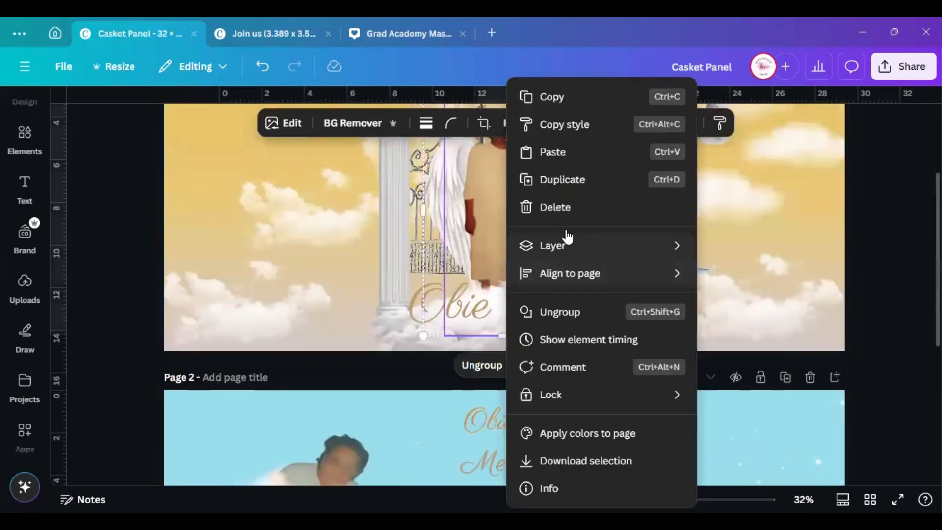
left_click(575, 150)
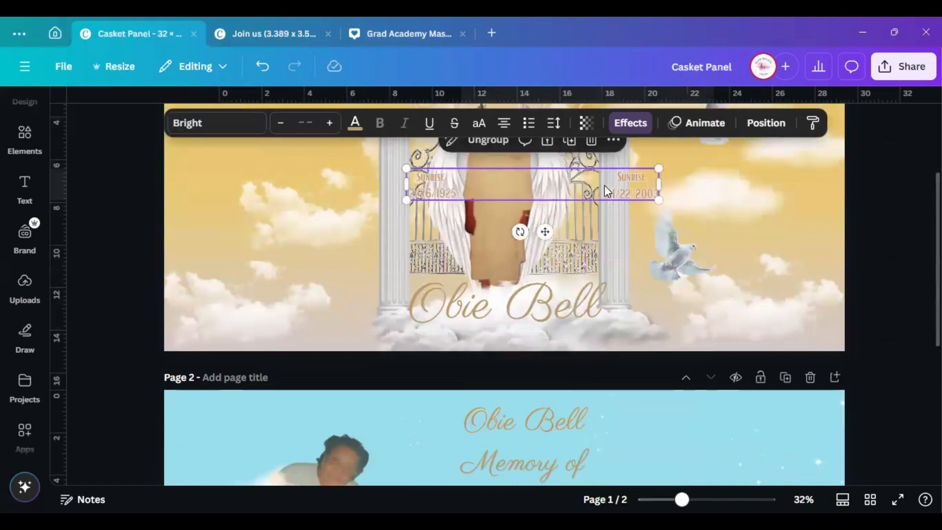
Place the date group flanking the gates, enlarged to 76.7 and level with the name
left_click_drag(604, 186, 496, 233)
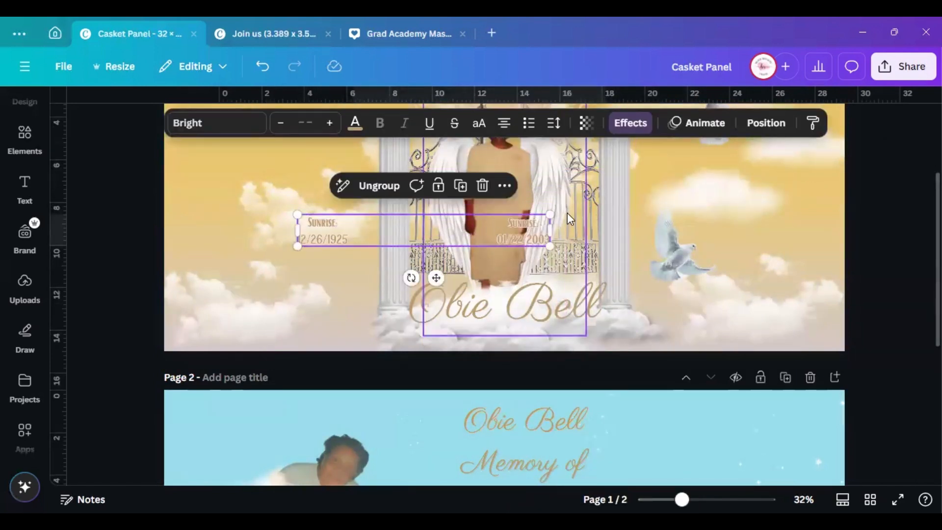
left_click_drag(550, 214, 711, 194)
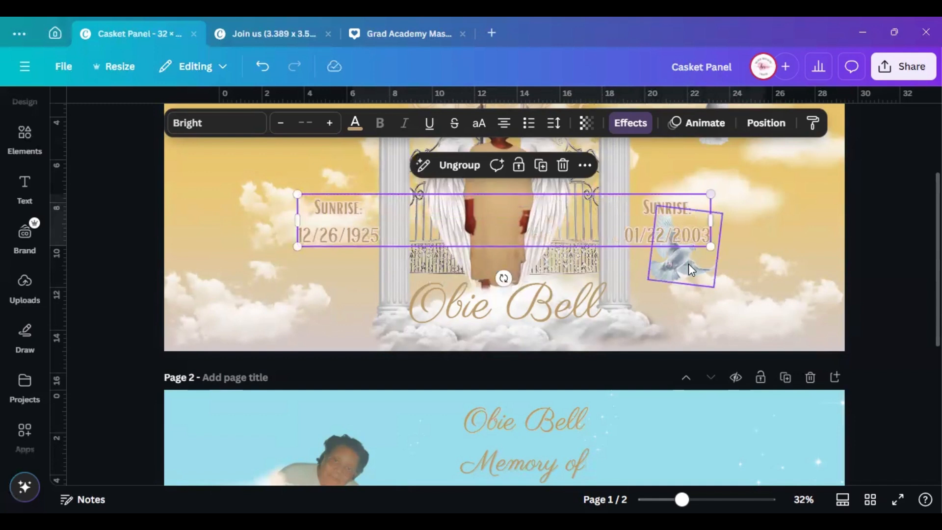
left_click_drag(672, 262, 710, 309)
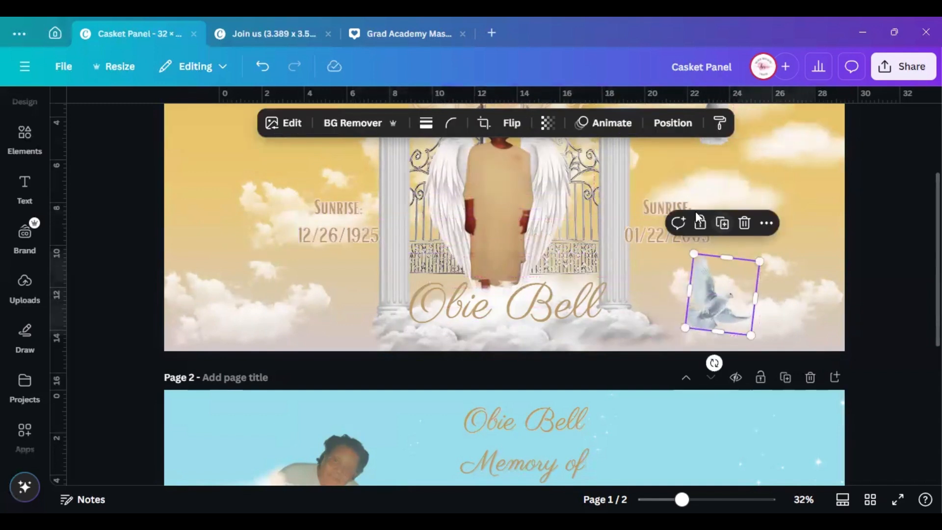
double_click(645, 220)
left_click_drag(711, 194, 735, 189)
left_click_drag(287, 255, 272, 260)
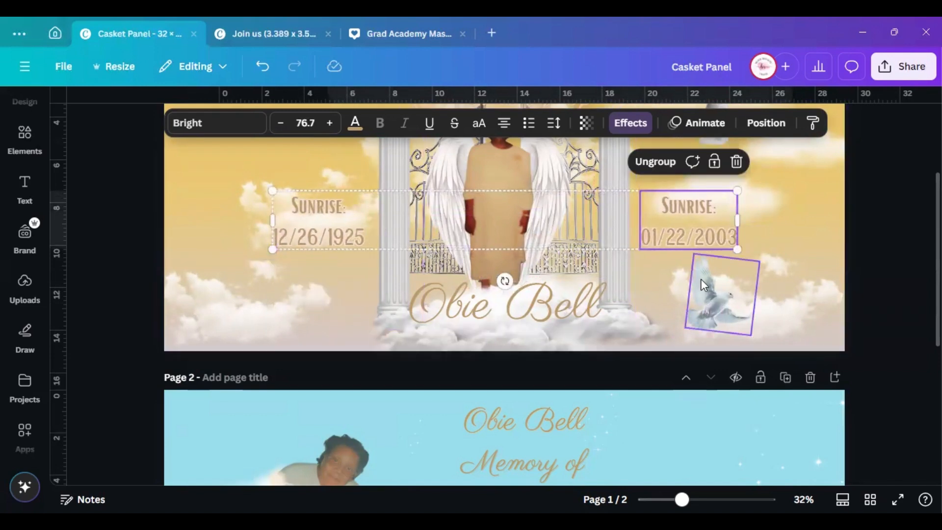
scroll(736, 294, "up", 3)
left_click(903, 344)
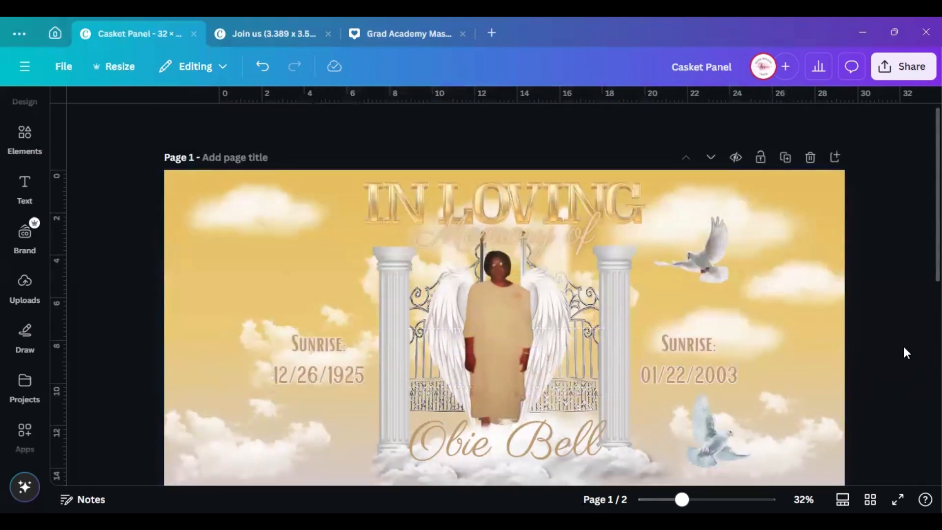
left_click_drag(676, 360, 675, 423)
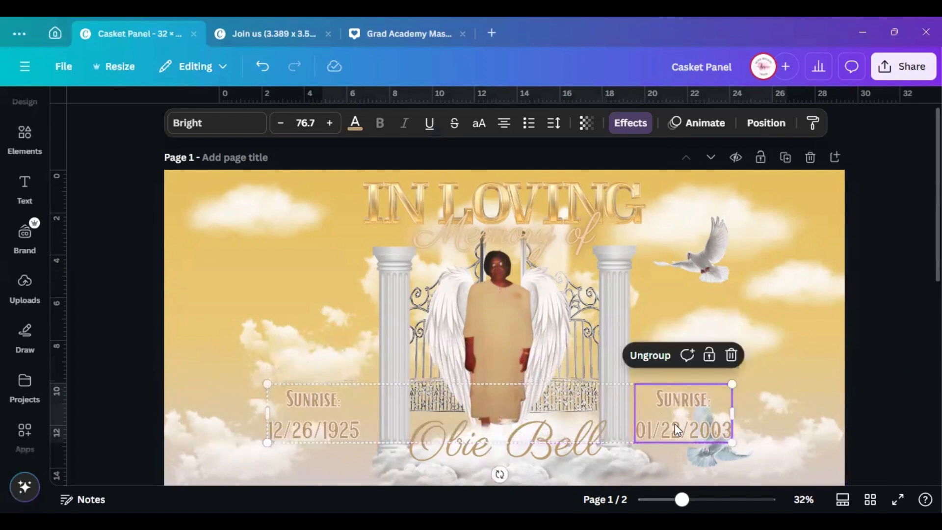
Shrink the lower dove and tuck it just right of the 01/22/2003 date
left_click_drag(711, 459, 751, 448)
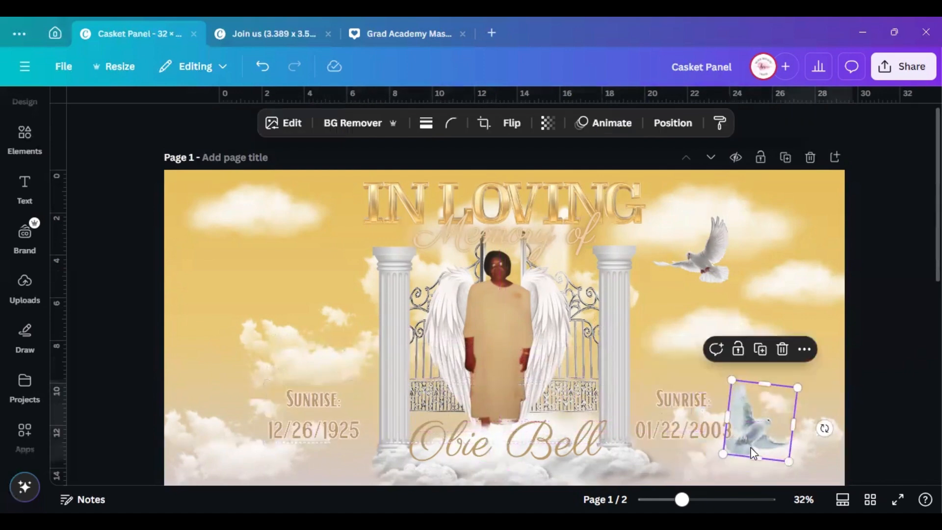
left_click_drag(729, 376, 735, 389)
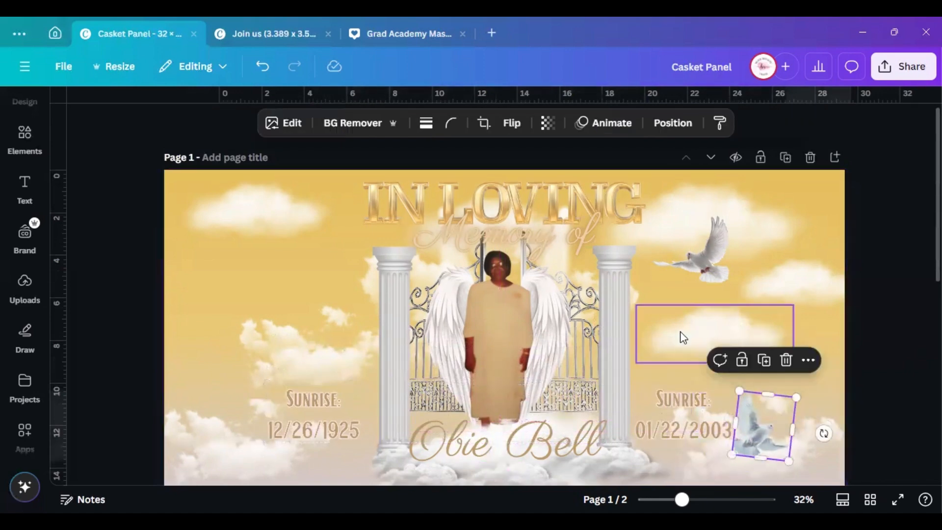
scroll(683, 338, "down", 3)
left_click(709, 202)
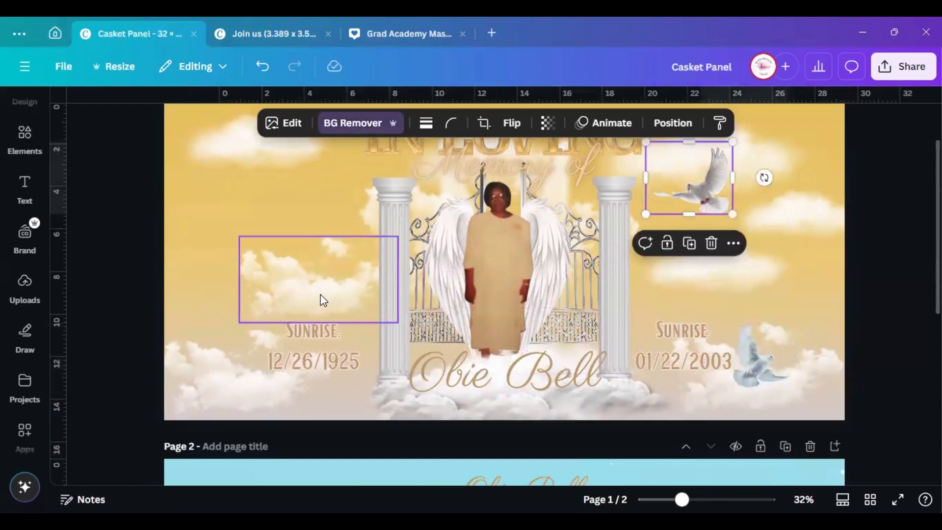
scroll(519, 258, "down", 10)
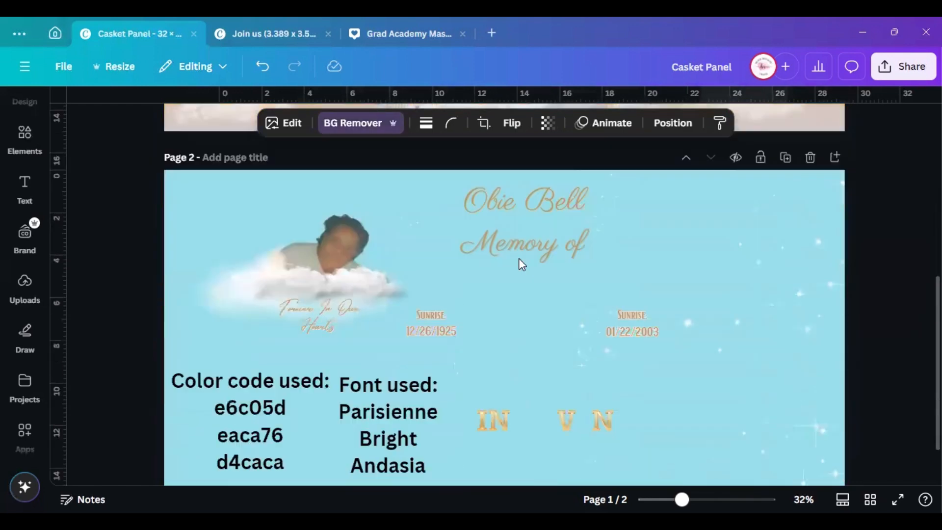
scroll(356, 301, "up", 5)
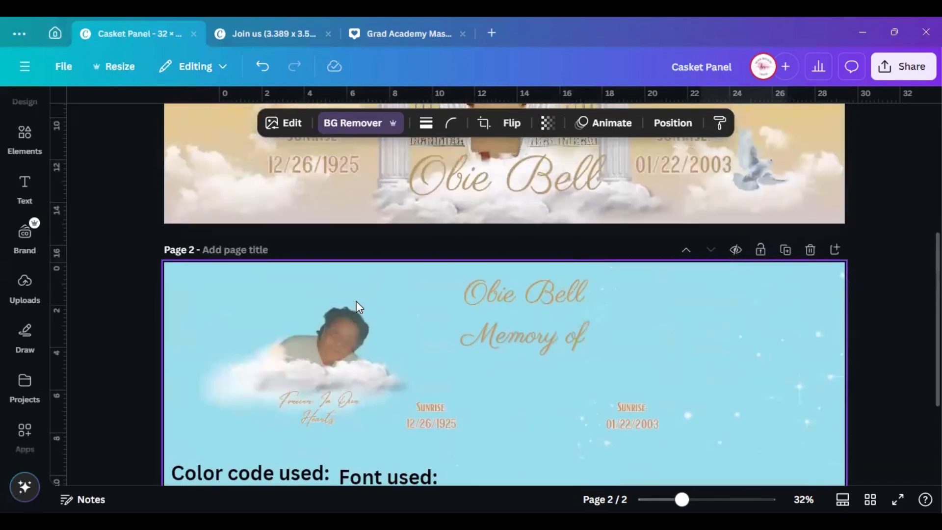
Move the small portrait photo from page 2 to page 1's upper left
scroll(356, 302, "up", 2)
left_click(328, 399)
left_click(369, 332)
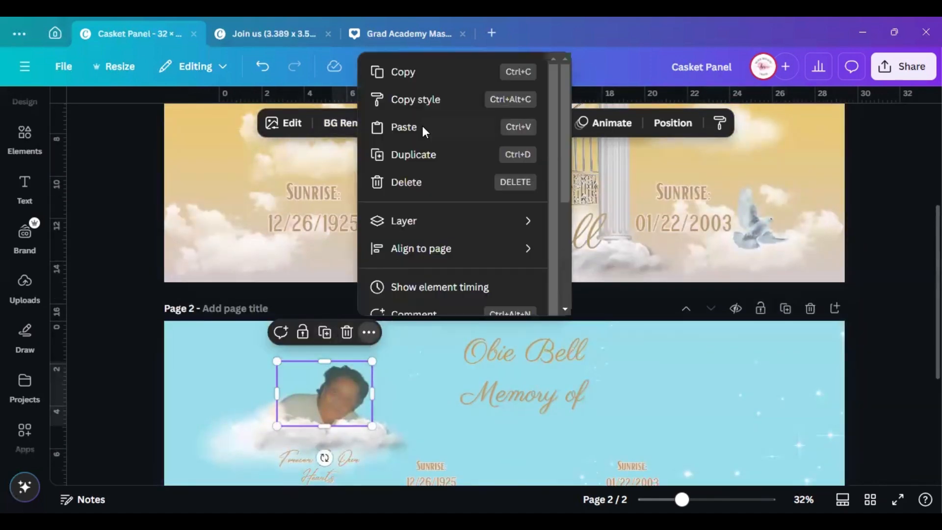
left_click_drag(350, 387, 317, 126)
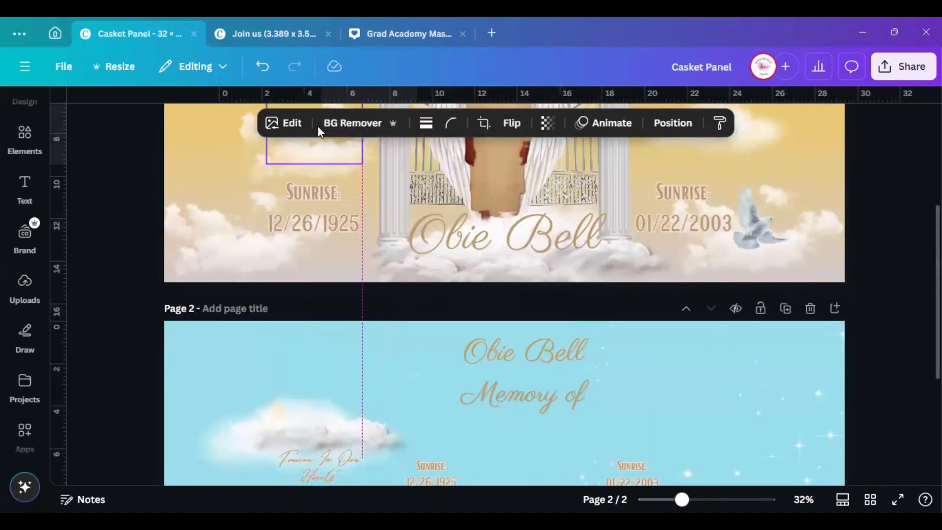
scroll(326, 224, "up", 4)
scroll(326, 224, "up", 2)
left_click_drag(299, 357, 275, 293)
scroll(308, 425, "down", 5)
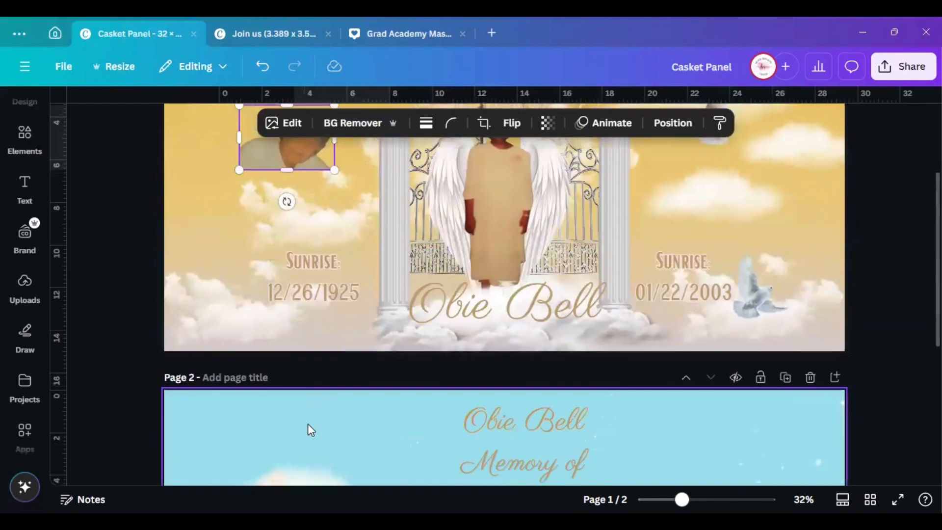
scroll(239, 389, "down", 2)
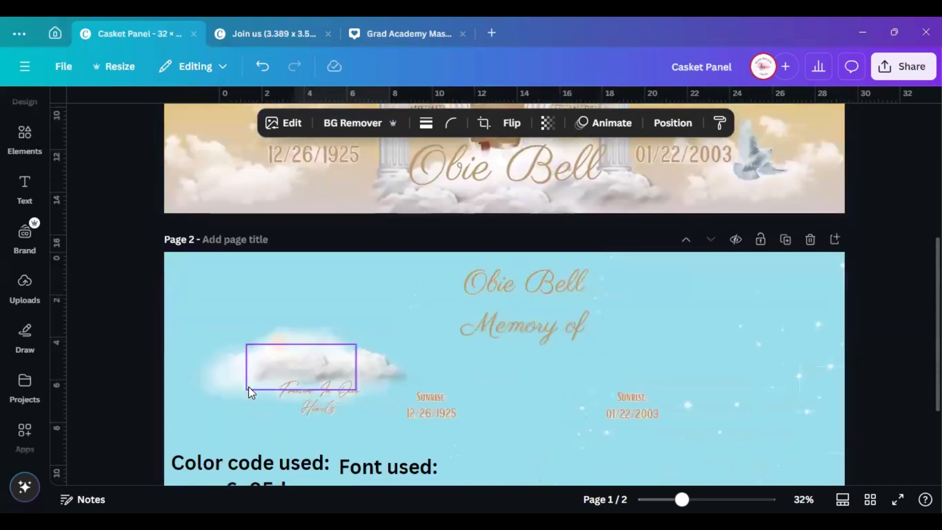
Select the overlapping clouds together, shrink them and slide them under the portrait photo
left_click_drag(309, 389, 344, 428)
left_click_drag(181, 311, 332, 391)
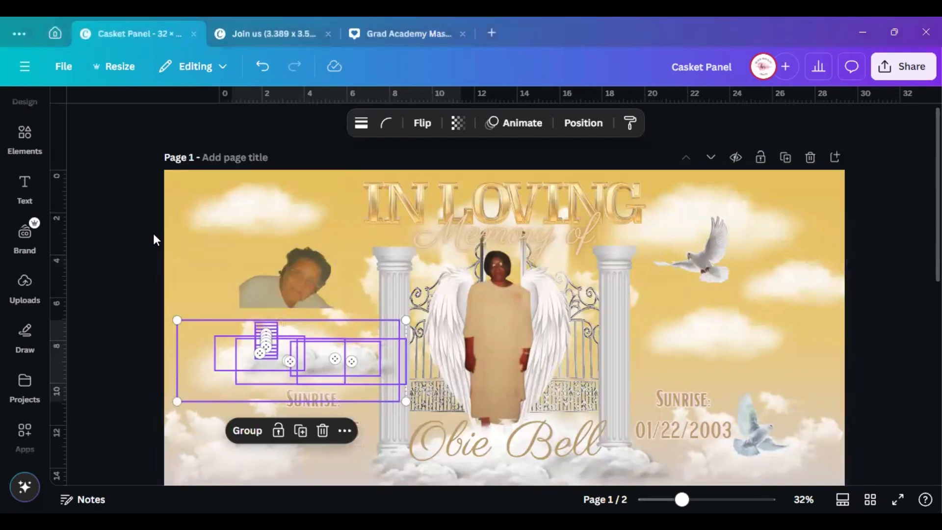
left_click_drag(227, 355, 213, 324)
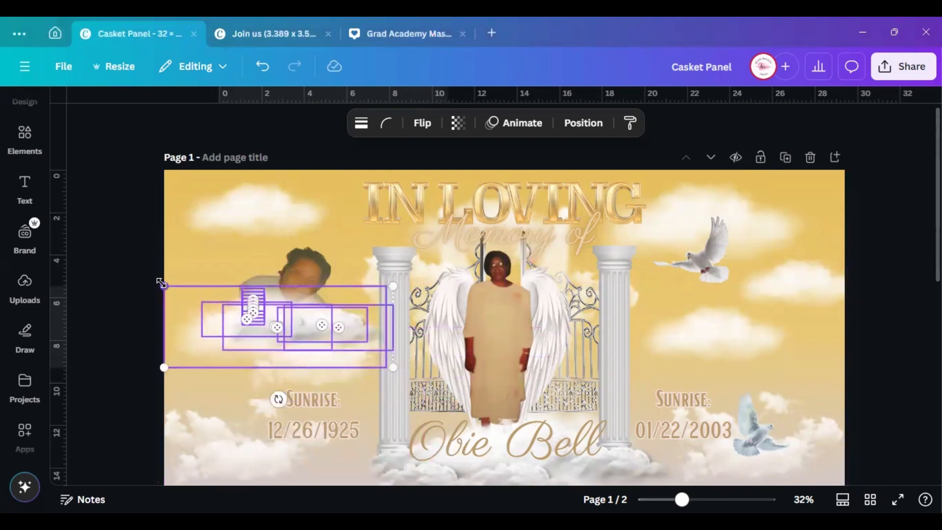
left_click_drag(160, 283, 181, 292)
left_click_drag(316, 329, 299, 327)
left_click(104, 246)
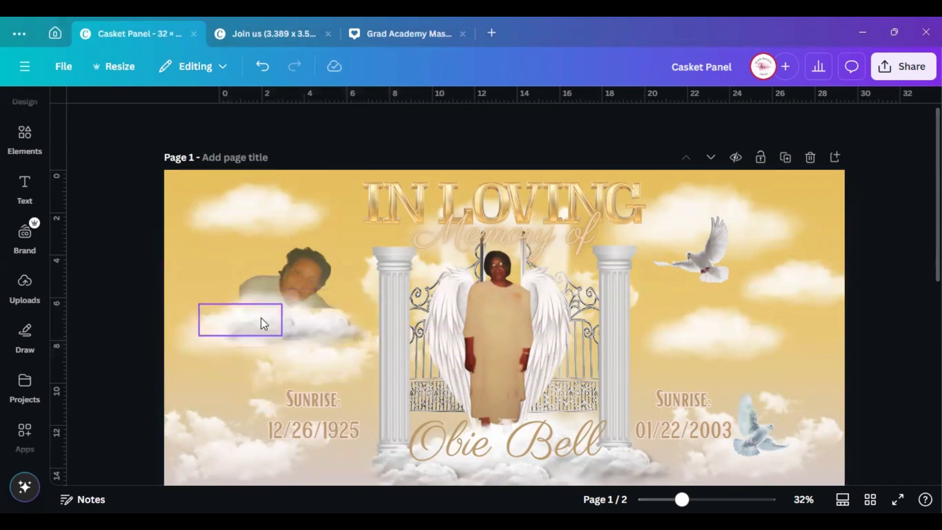
left_click(248, 307)
left_click(25, 186)
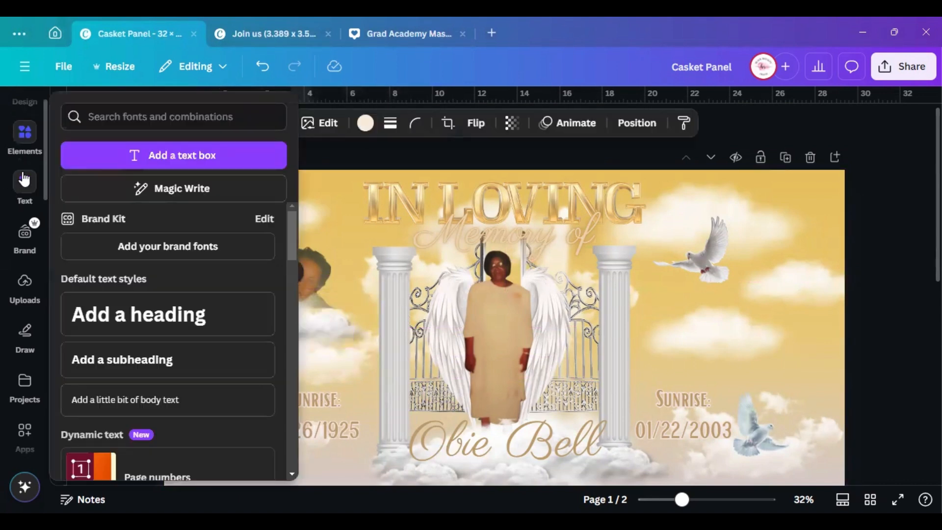
Search the Elements library for 'blur' instead of white doves
left_click(26, 162)
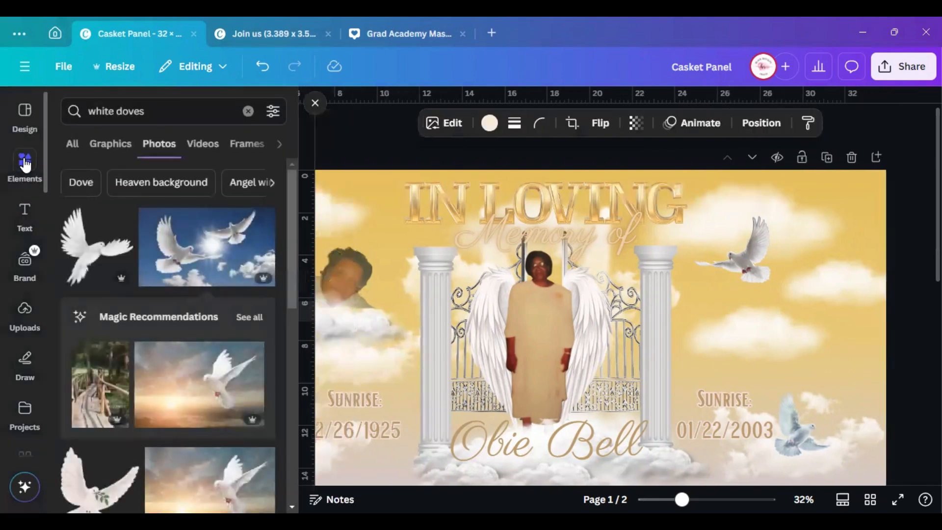
left_click(186, 112)
triple_click(186, 111)
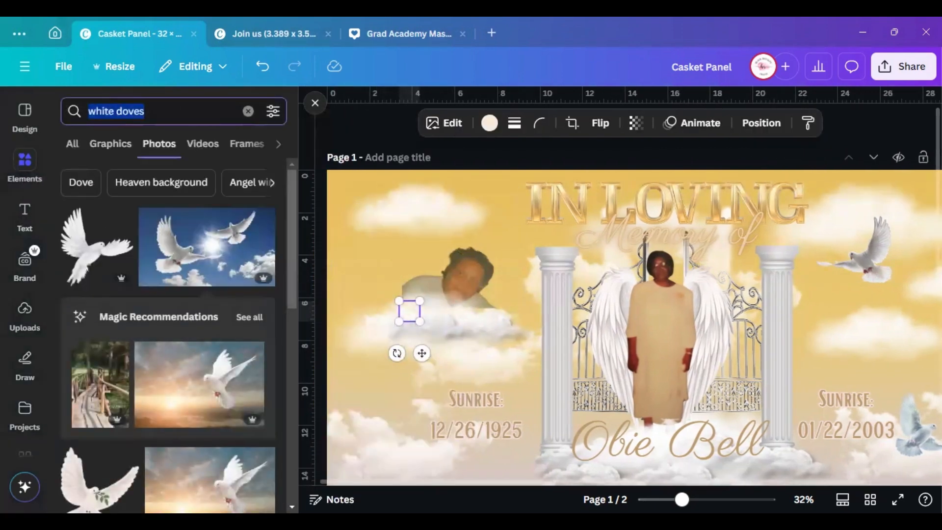
type("blur")
key("Return")
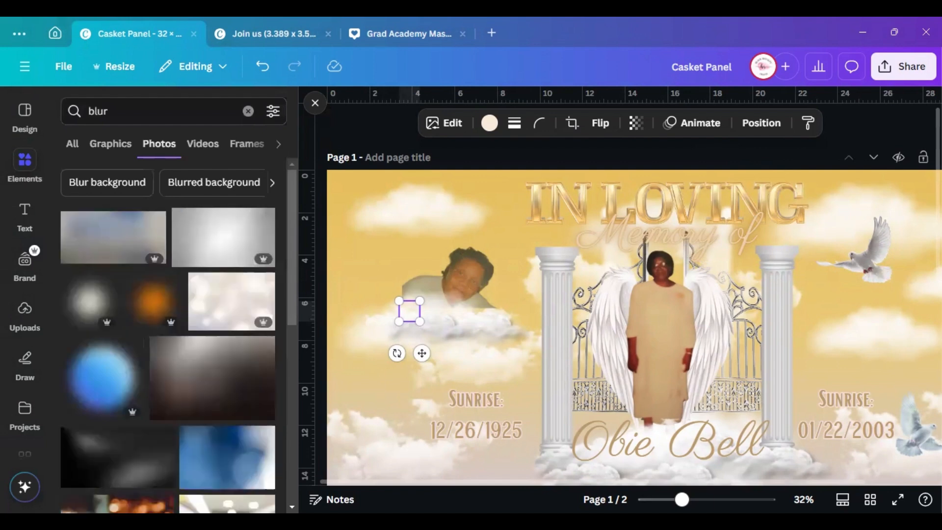
Add then delete the orange blur graphic, and bring up Position for the glow element
scroll(208, 374, "down", 4)
scroll(127, 202, "up", 4)
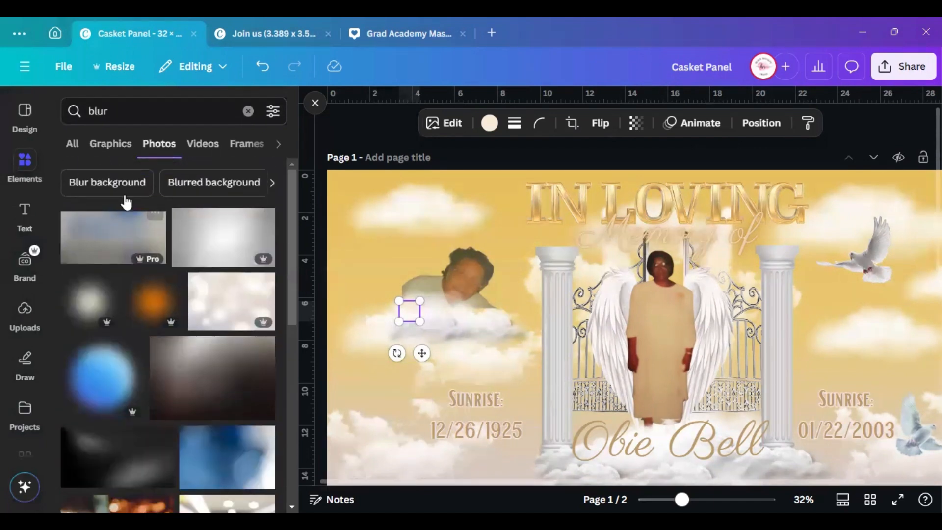
left_click(109, 144)
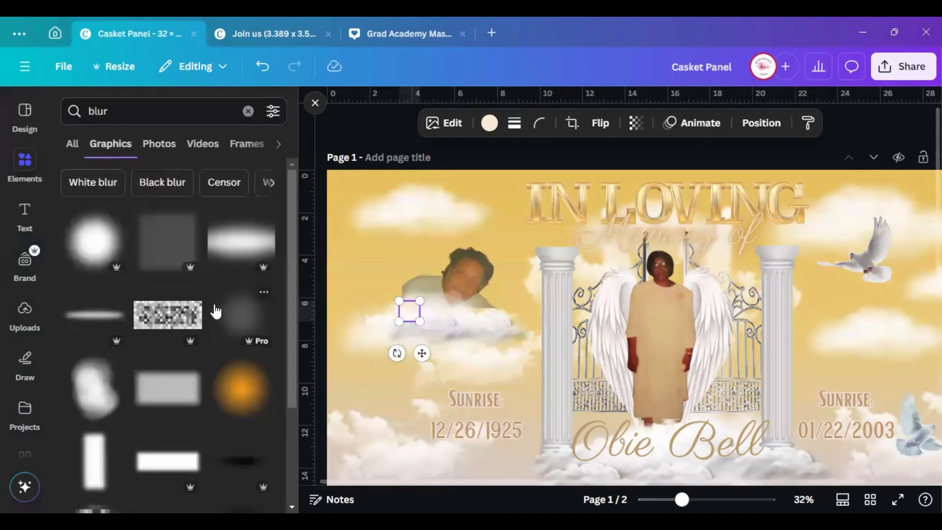
scroll(241, 325, "down", 2)
left_click(240, 325)
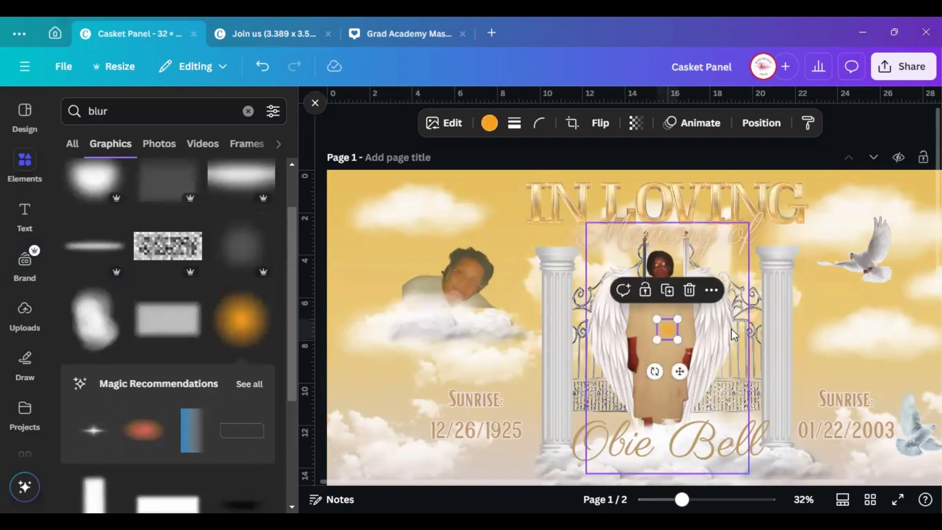
left_click(698, 293)
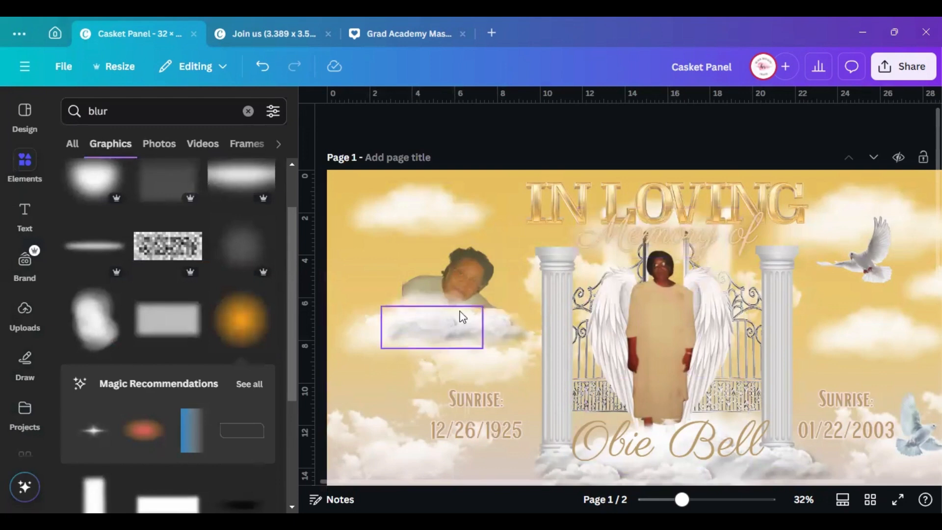
left_click(413, 300)
left_click(742, 130)
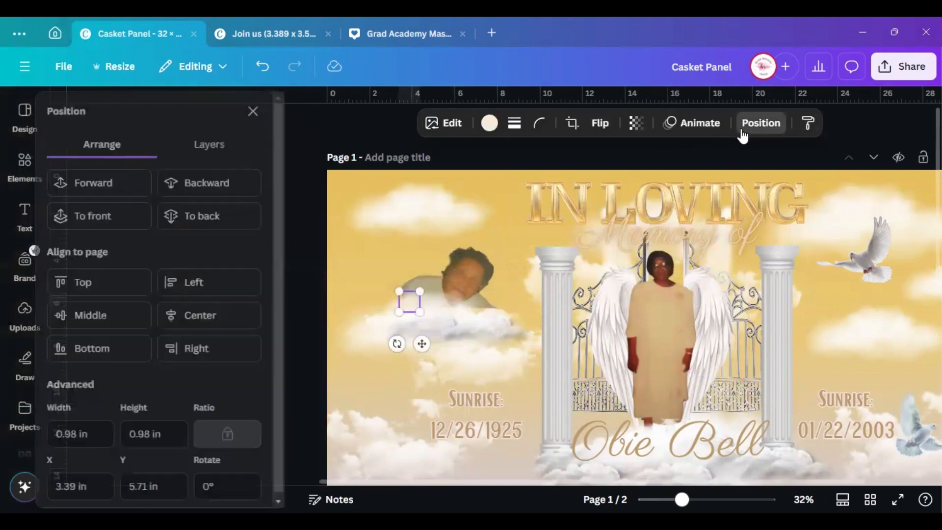
Pick each glow element from the Layers list and drag it into place near the portrait
left_click(199, 148)
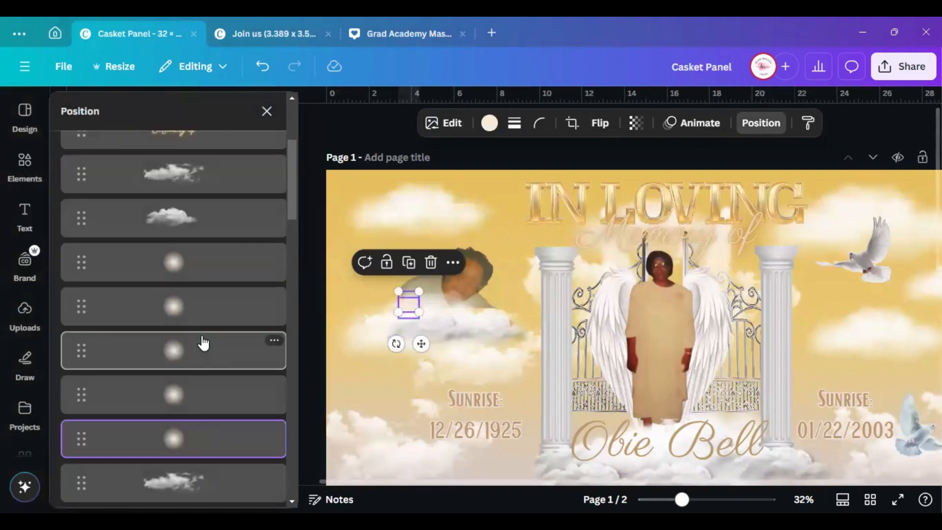
left_click(212, 273)
left_click_drag(419, 354, 412, 337)
left_click(224, 321)
left_click_drag(685, 499, 698, 499)
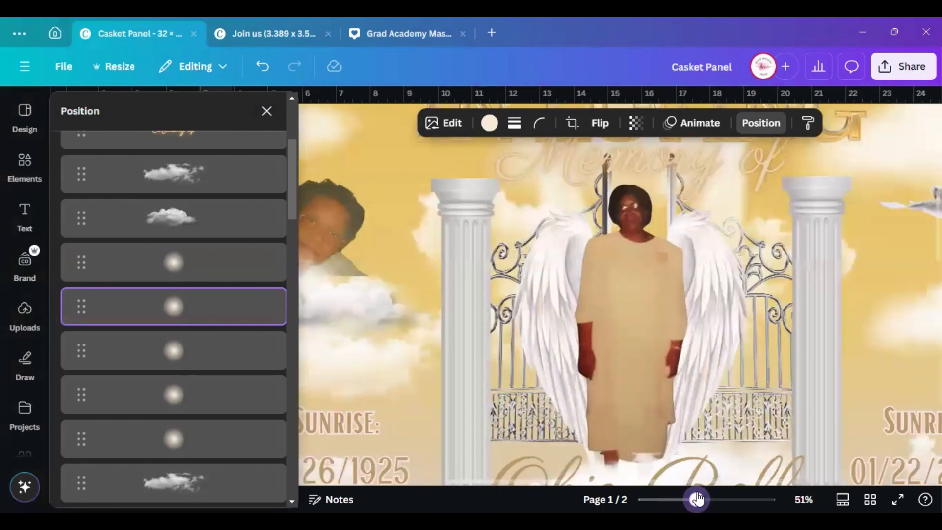
left_click_drag(566, 482, 446, 470)
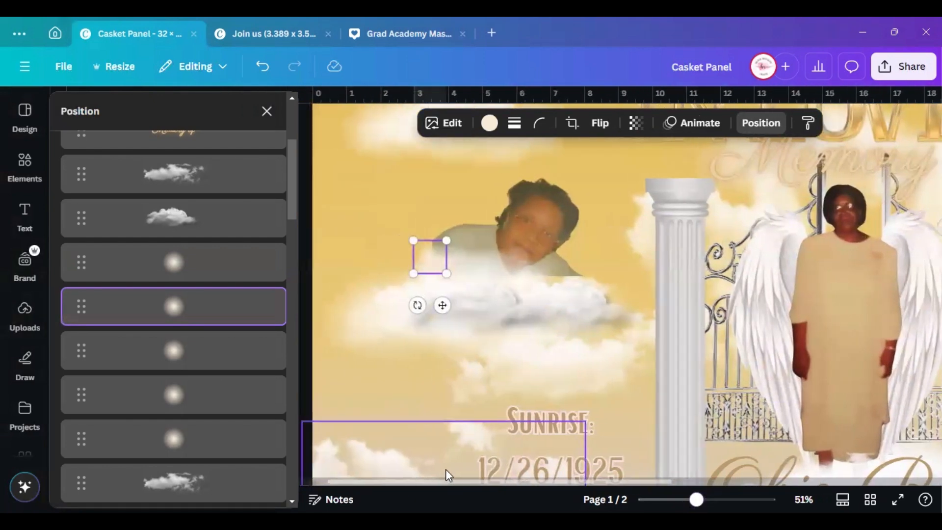
left_click_drag(696, 499, 697, 499)
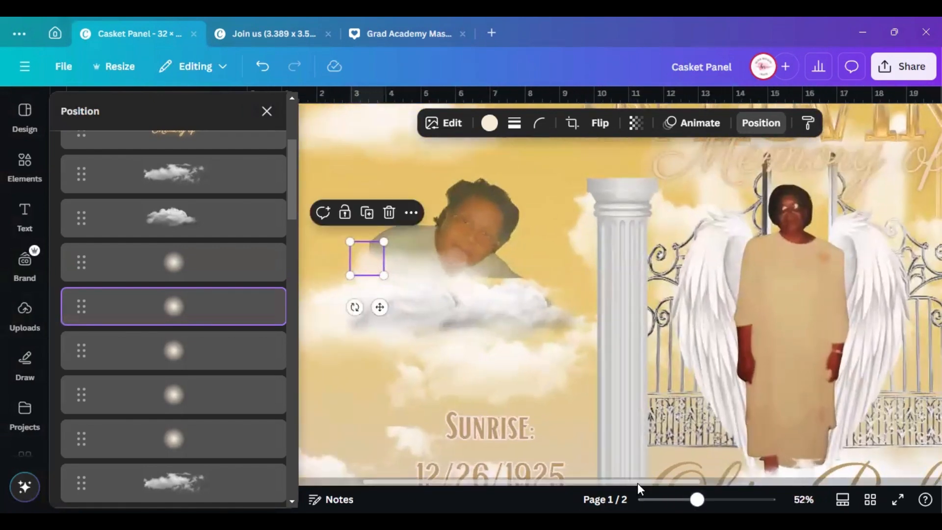
left_click_drag(637, 483, 582, 483)
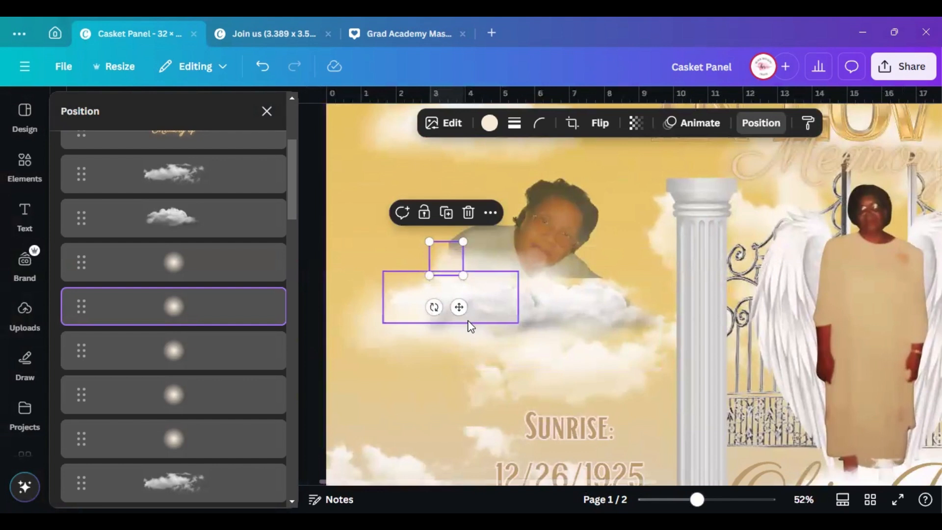
left_click_drag(459, 307, 463, 287)
left_click(192, 363)
left_click(200, 392)
left_click(213, 437)
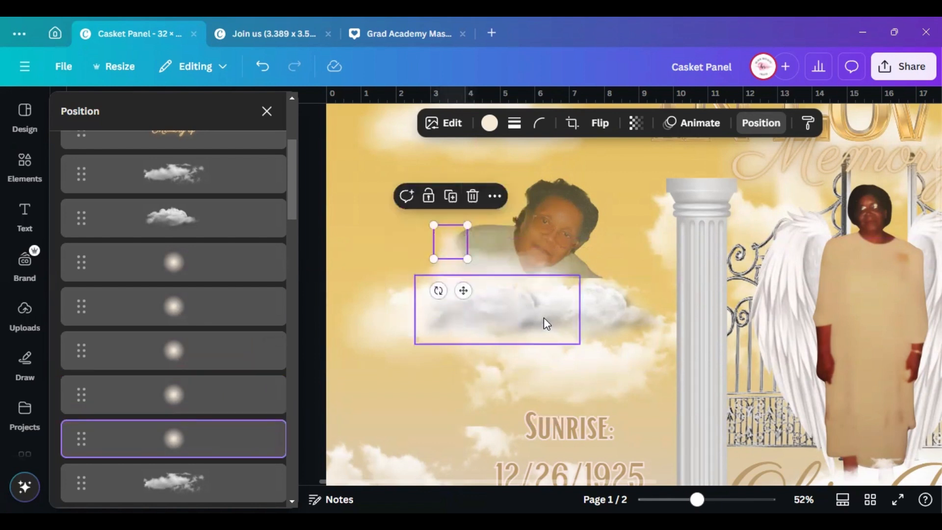
Move several clouds lower and shrink one to sit under the portrait
left_click(540, 315)
left_click_drag(528, 311, 530, 399)
left_click(591, 315)
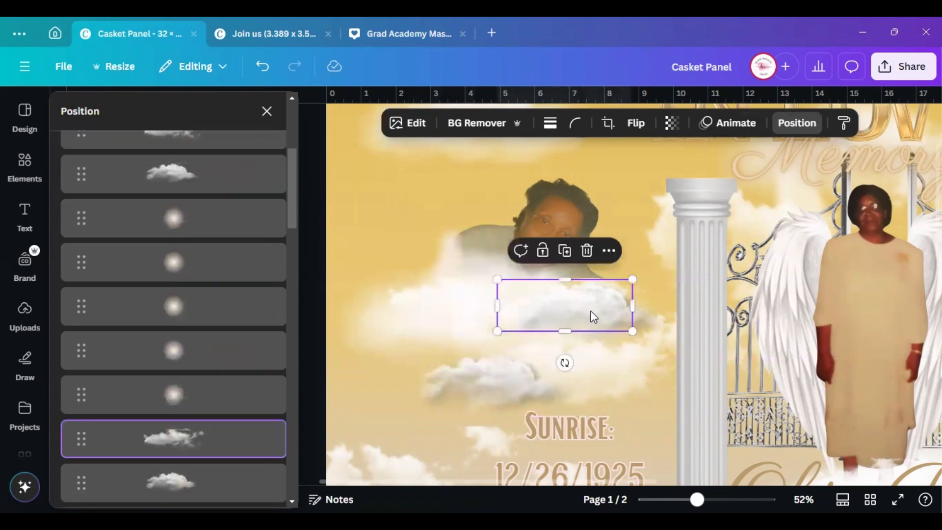
left_click_drag(590, 316, 600, 384)
left_click_drag(608, 294, 616, 345)
left_click(498, 300)
left_click_drag(505, 309, 483, 387)
left_click(527, 299)
left_click_drag(534, 307, 547, 290)
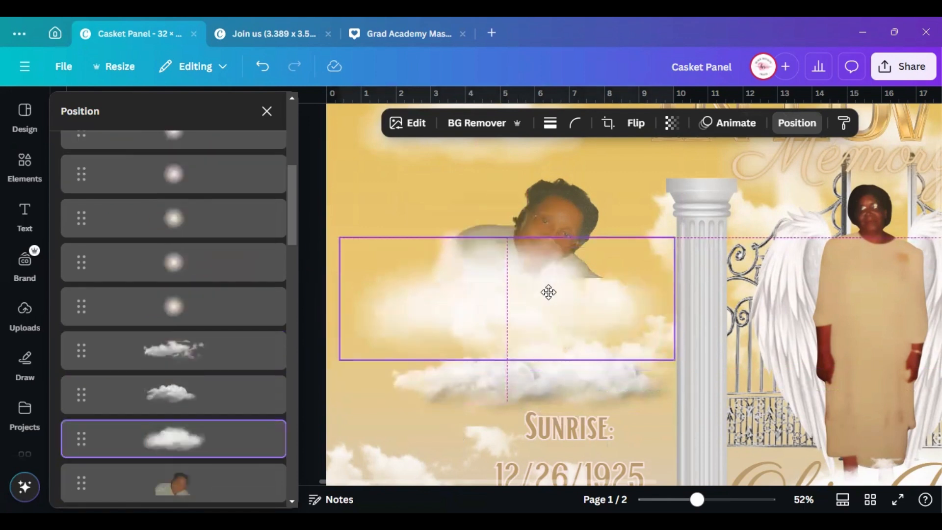
left_click_drag(372, 261, 430, 291)
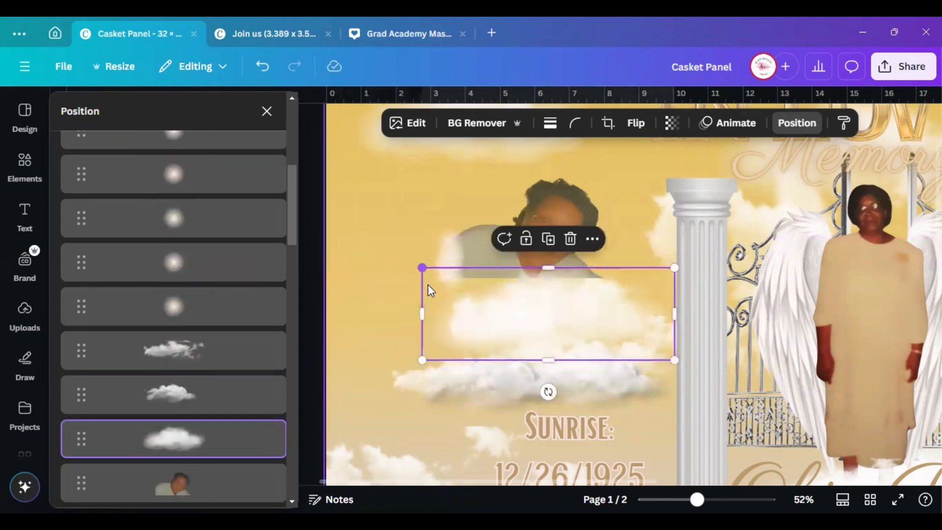
left_click_drag(528, 287, 509, 279)
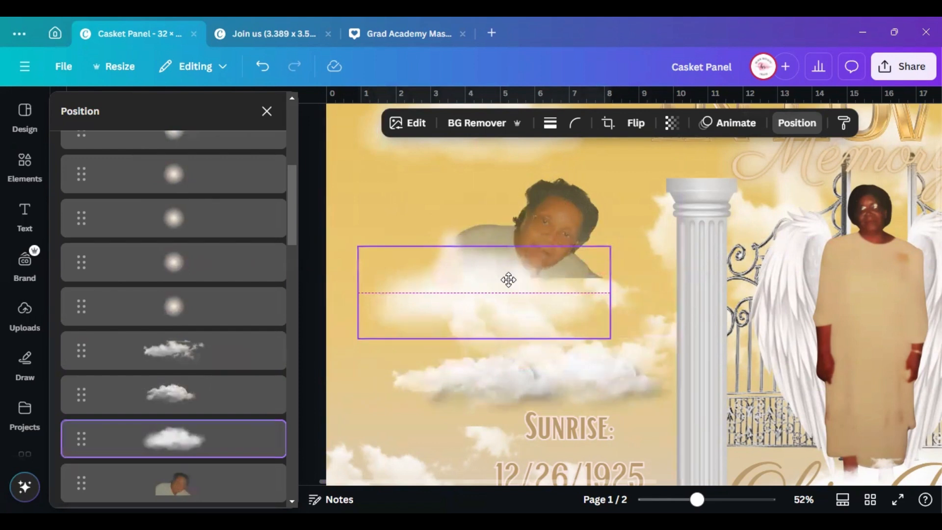
Raise the small cloud under the photo, lift the portrait slightly, and reposition the lower cloud
left_click(451, 373)
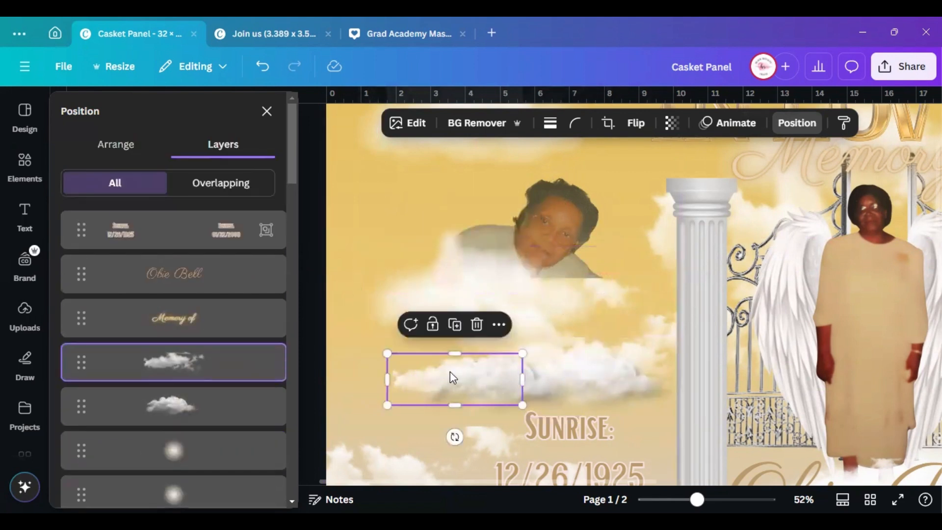
left_click_drag(450, 372, 551, 278)
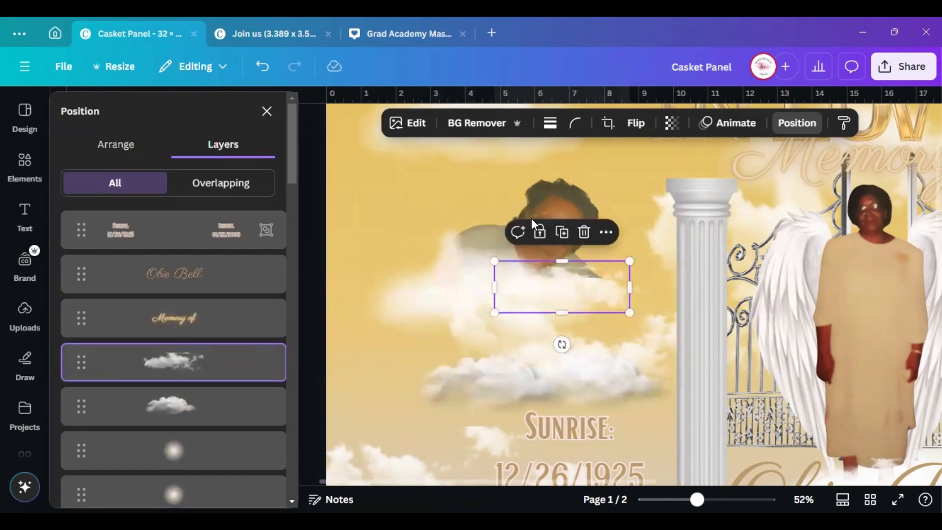
left_click(537, 204)
left_click_drag(536, 204, 537, 199)
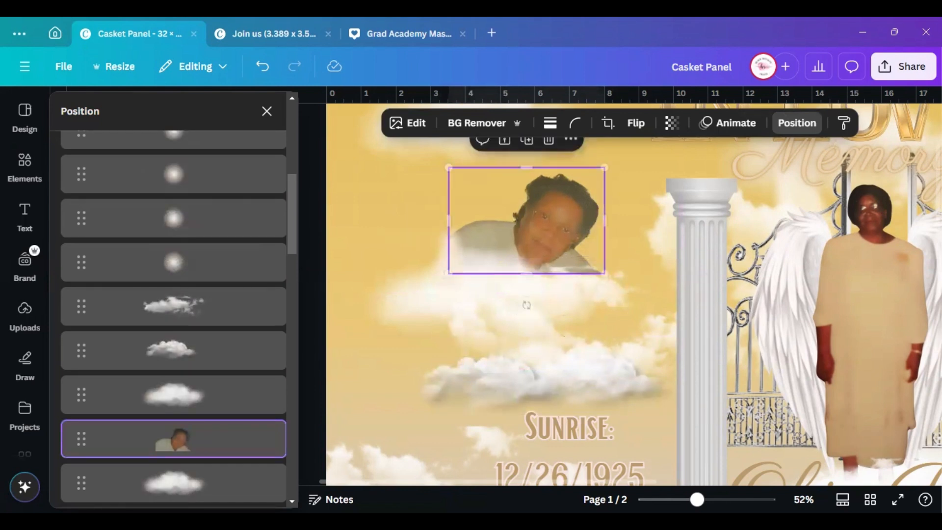
left_click(498, 377)
left_click_drag(505, 376, 596, 284)
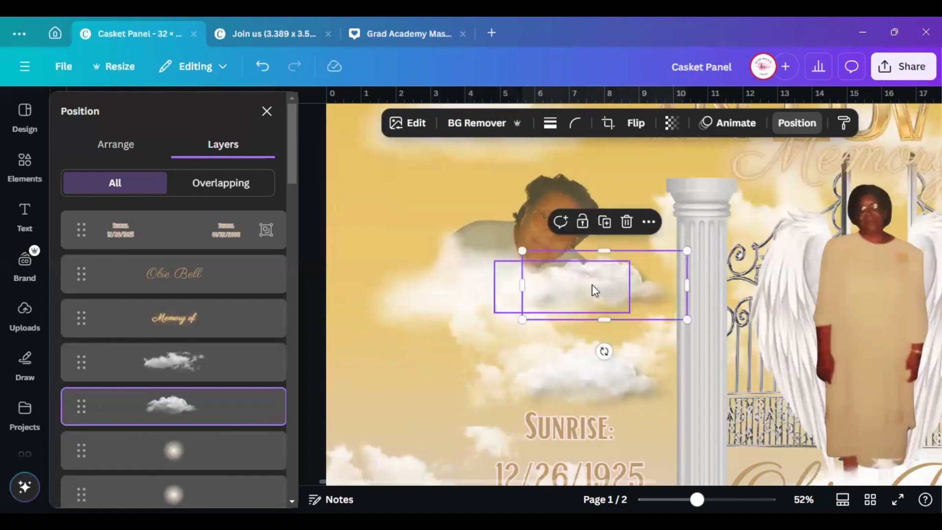
left_click(564, 377)
left_click_drag(572, 379, 515, 288)
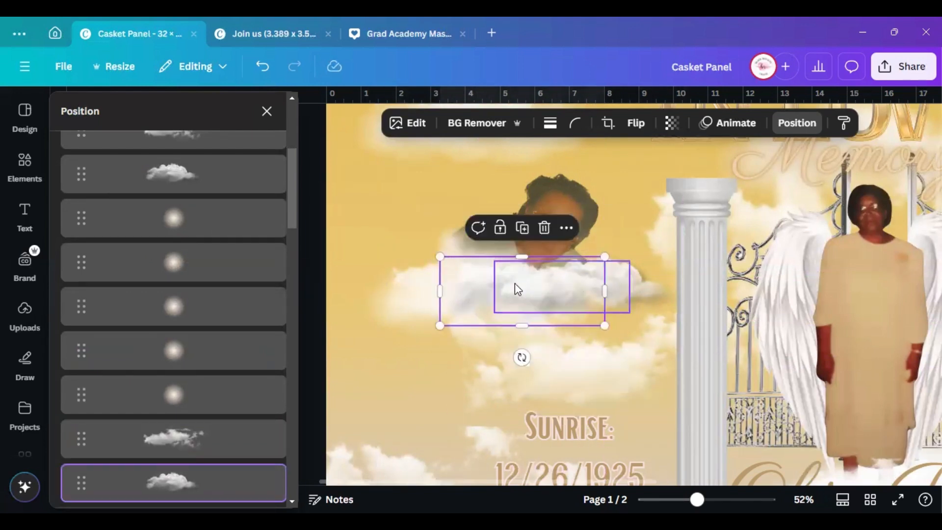
Shrink the cloud under the floating portrait and stretch the lower-left cloud toward the Sunrise date
left_click(595, 375)
left_click_drag(709, 275, 602, 316)
left_click_drag(513, 380, 573, 406)
left_click(454, 452)
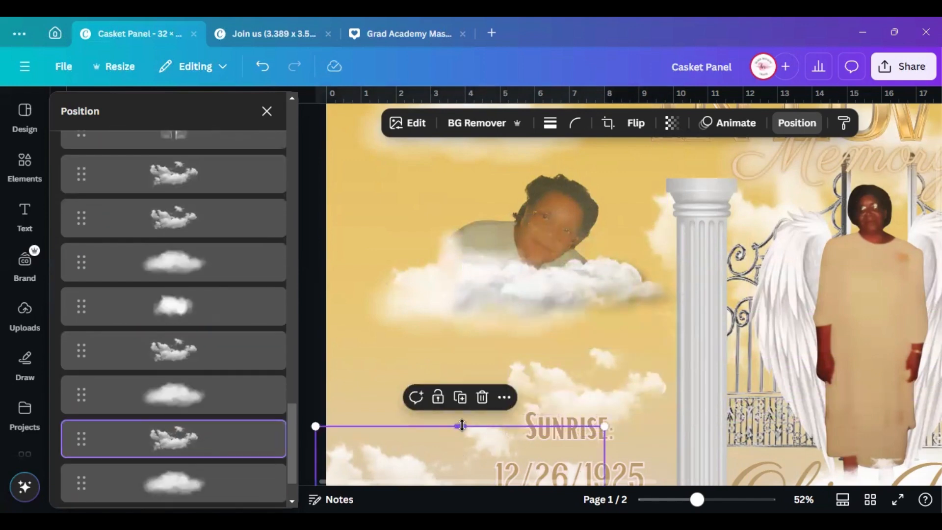
left_click_drag(458, 425, 459, 413)
scroll(461, 427, "down", 3)
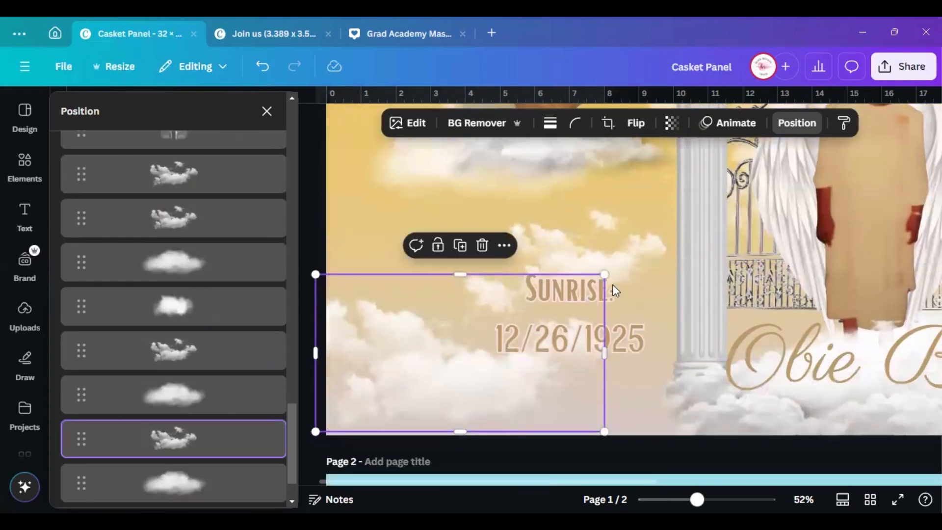
left_click_drag(604, 273, 550, 312)
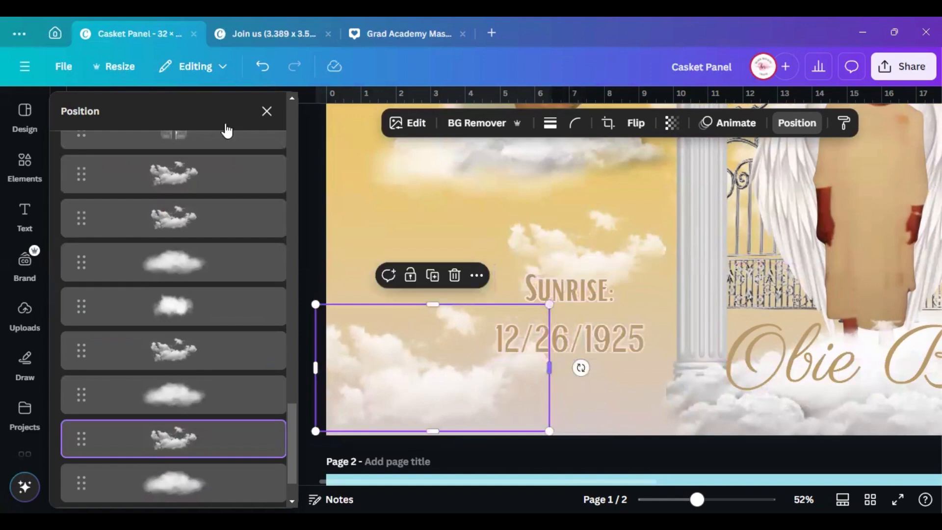
left_click(266, 111)
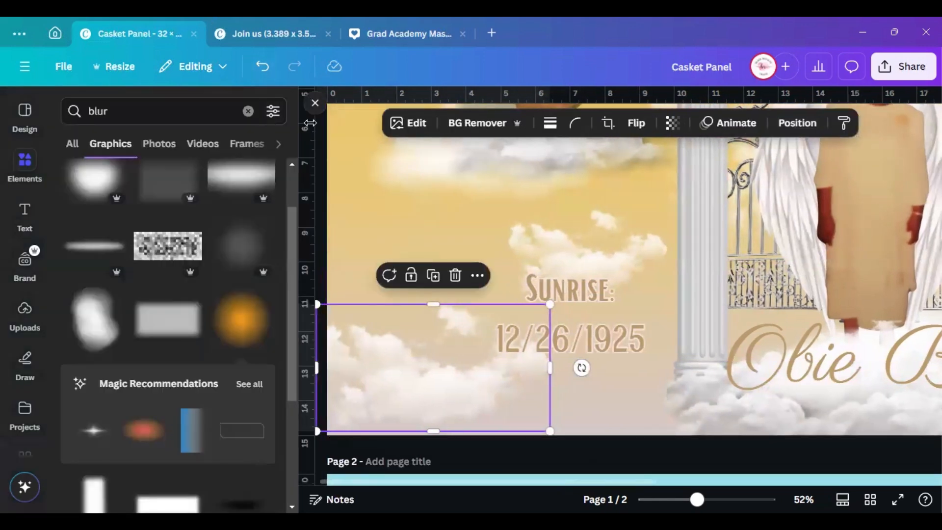
left_click(314, 105)
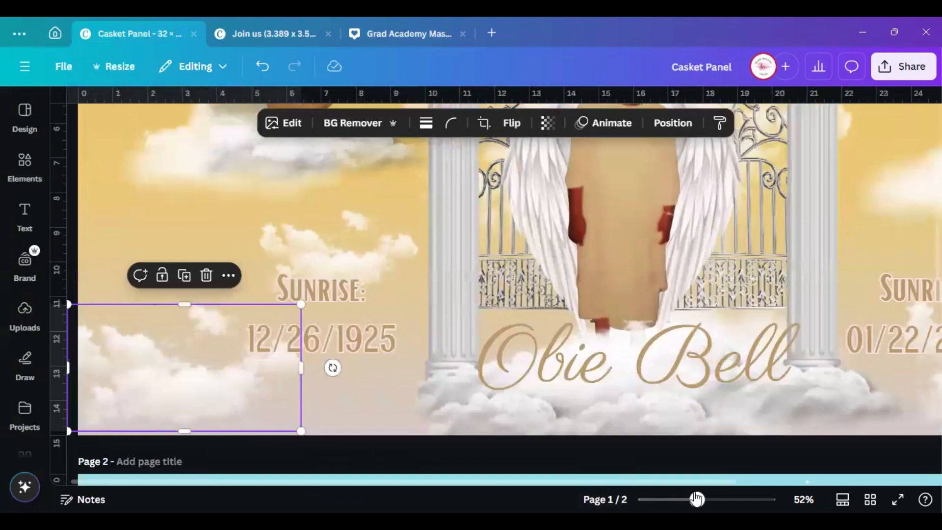
left_click_drag(697, 499, 683, 499)
Review page 2's reference notes, return to page 1, and bring up the Text options
scroll(772, 357, "up", 3)
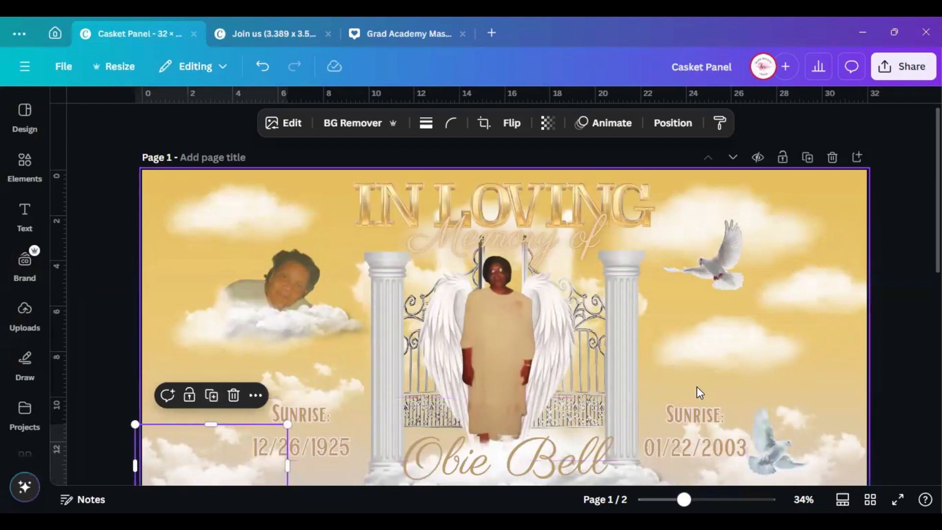
scroll(690, 372, "down", 8)
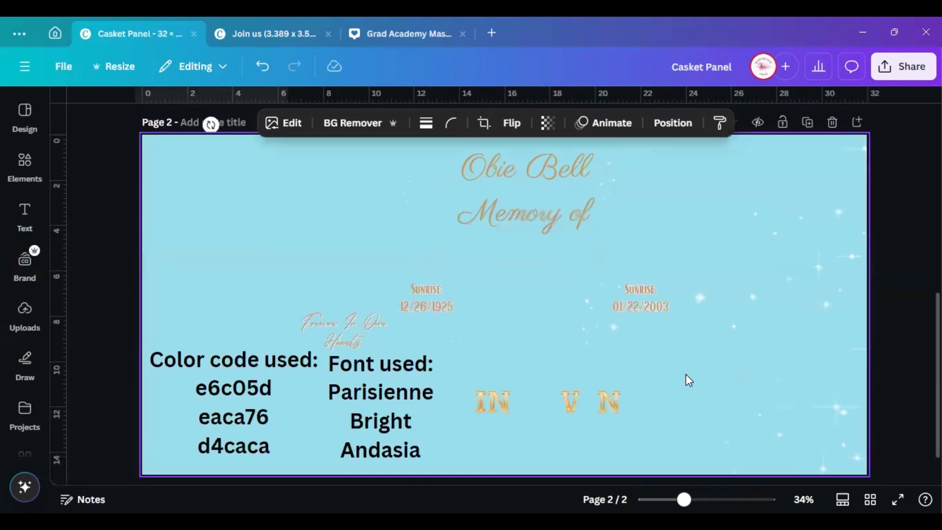
scroll(348, 350, "up", 2)
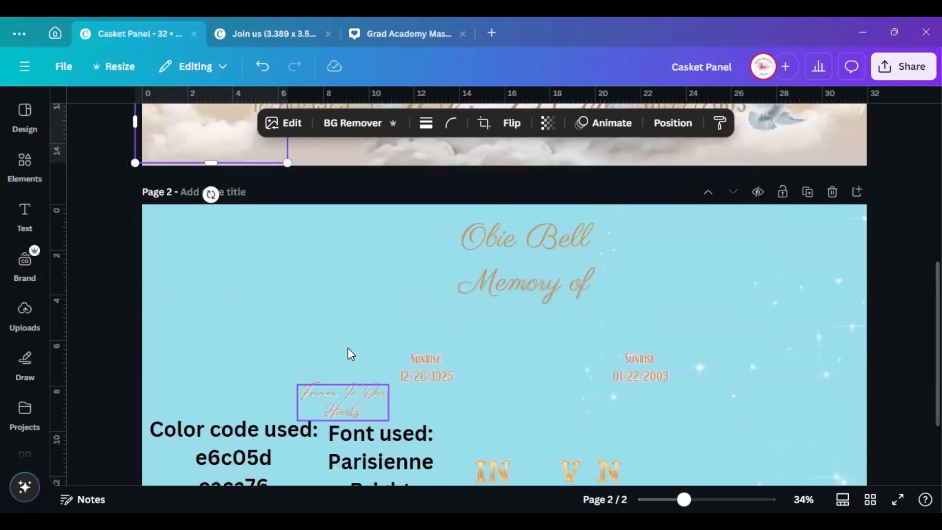
scroll(348, 350, "up", 8)
left_click(25, 216)
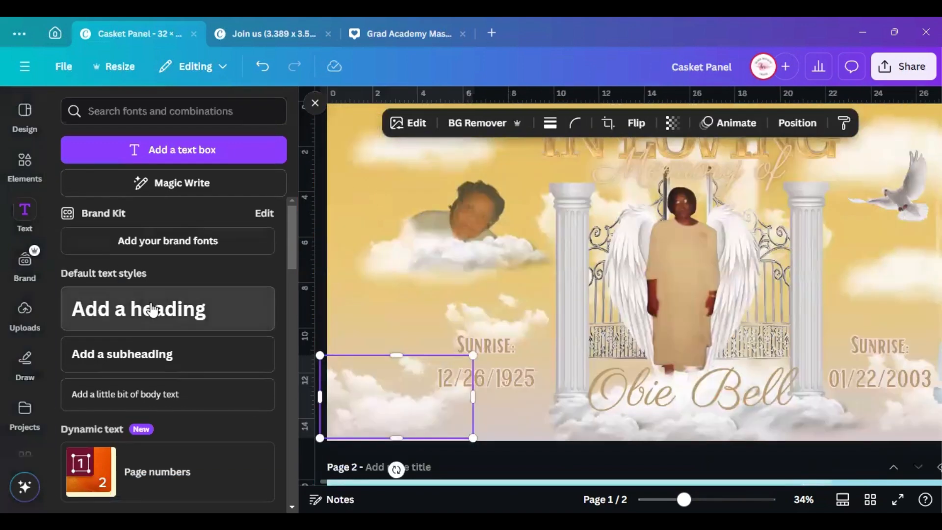
Add a two-line heading reading 'Forever in our' / 'Hearts' to page 1
left_click(152, 310)
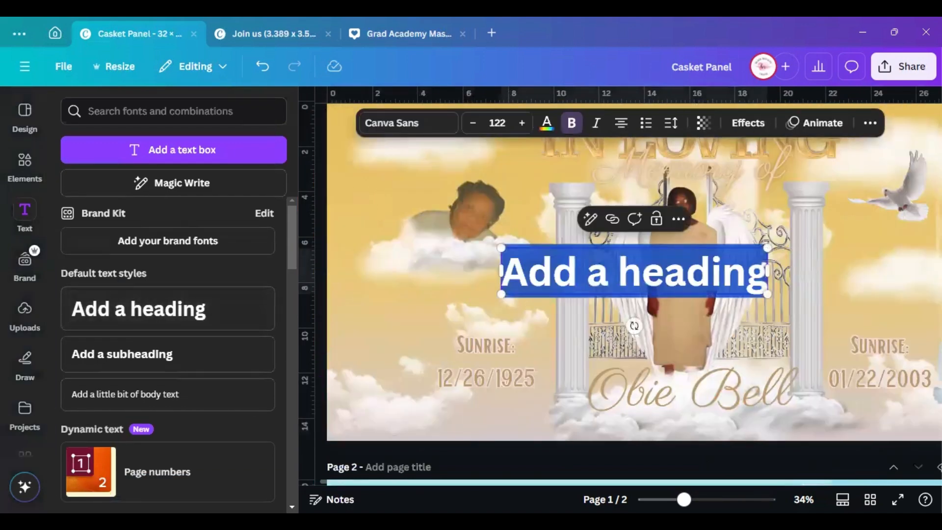
type("Forever in")
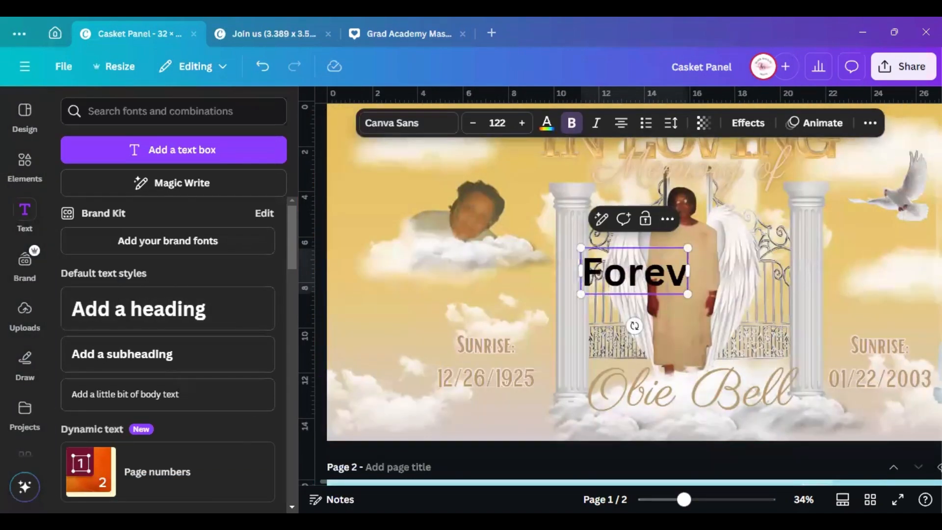
key("BackSpace")
key("BackSpace")
key("BackSpace")
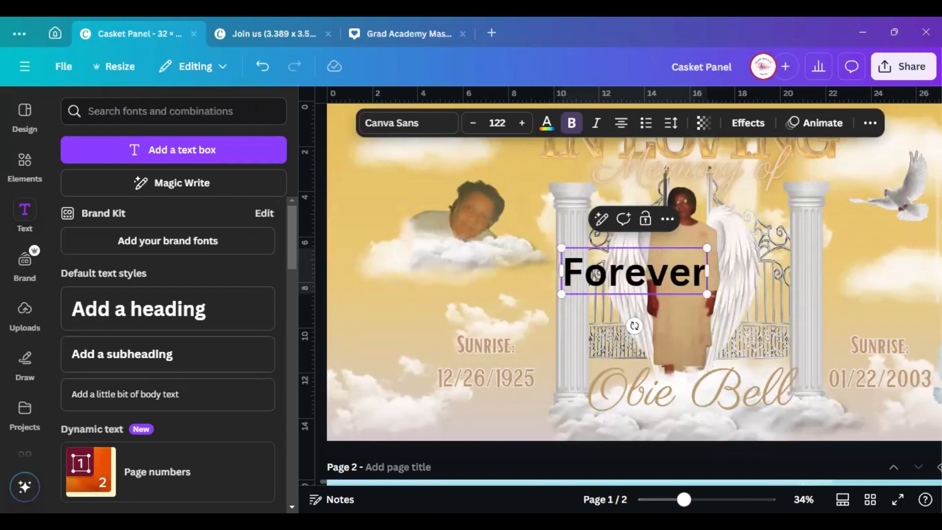
type("in")
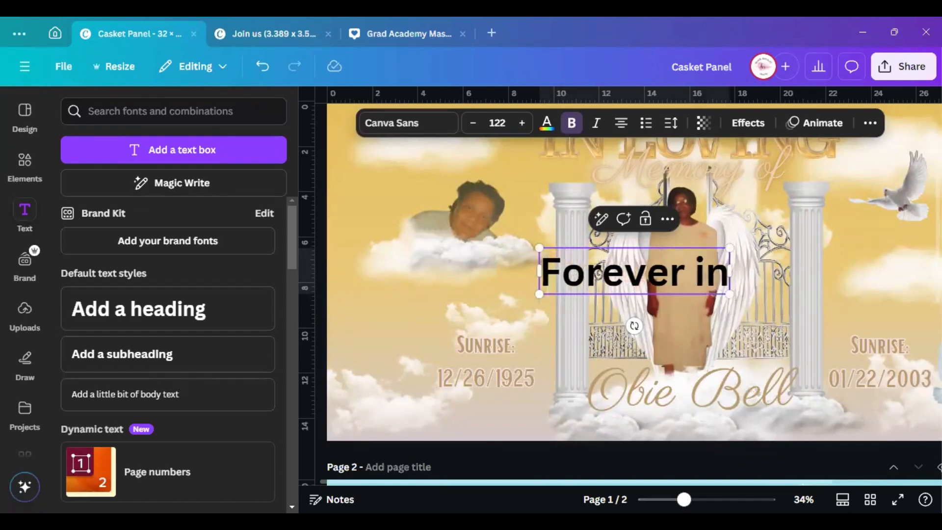
type(" O")
key("BackSpace")
type("o")
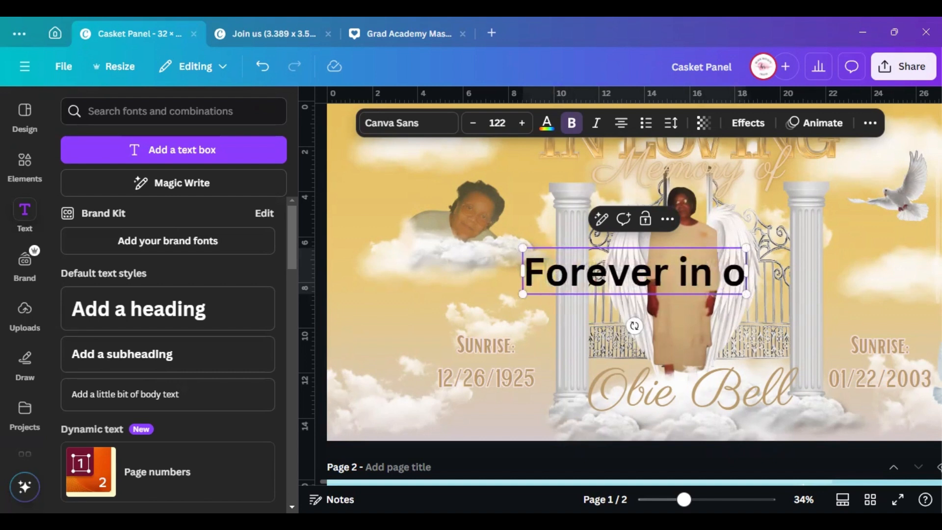
type("ur")
key("Return")
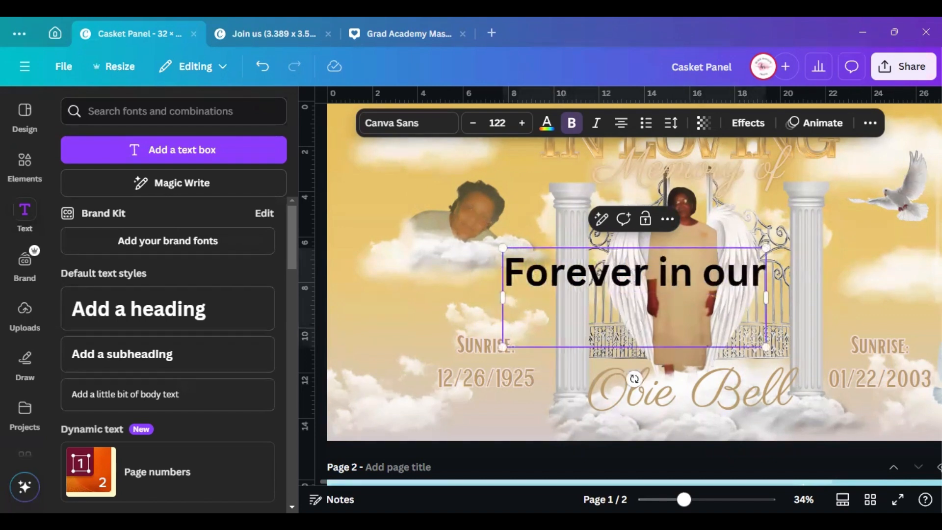
type("Hearts")
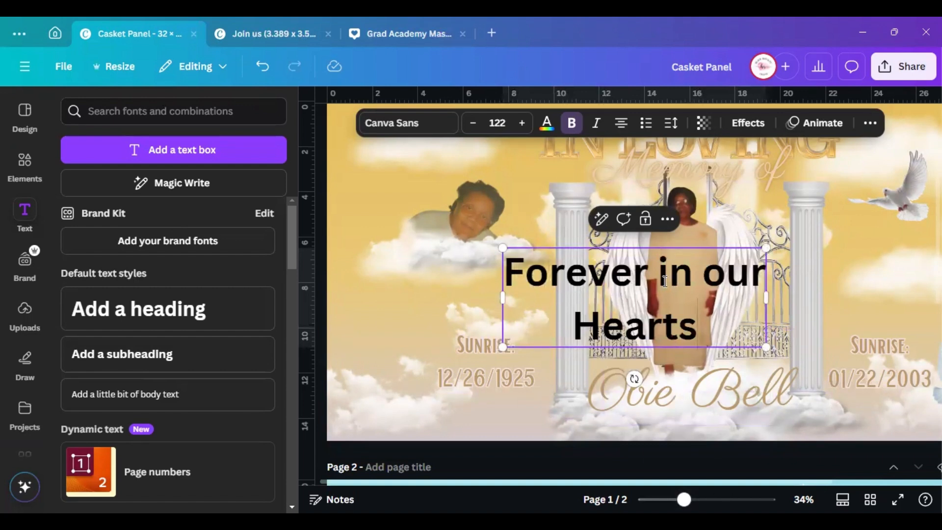
Capitalise it to 'Forever In Our Hearts' and move the heading to the left side
left_click(673, 295)
key("BackSpace")
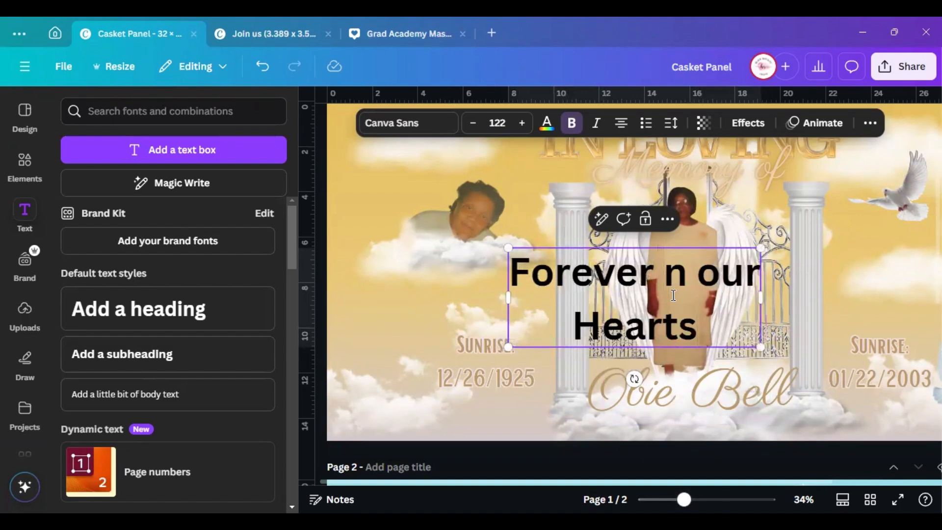
type("I")
key("BackSpace")
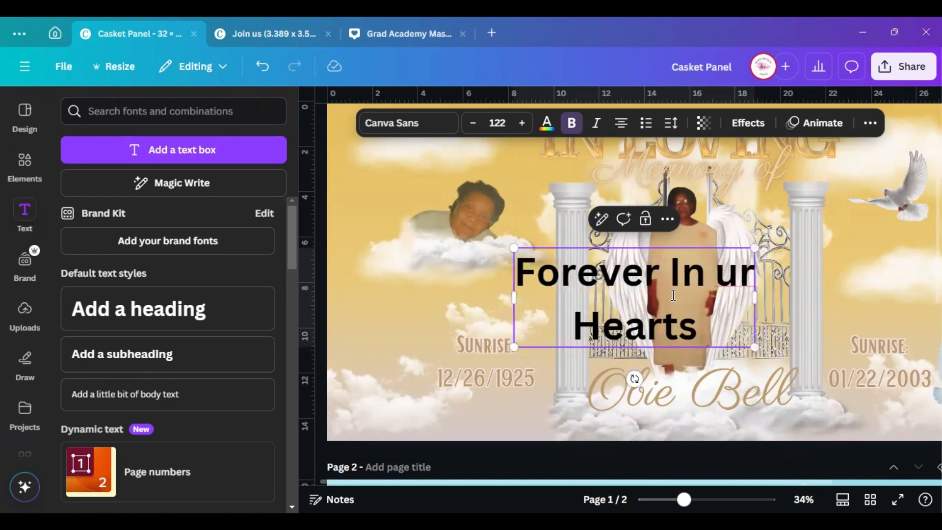
type("O")
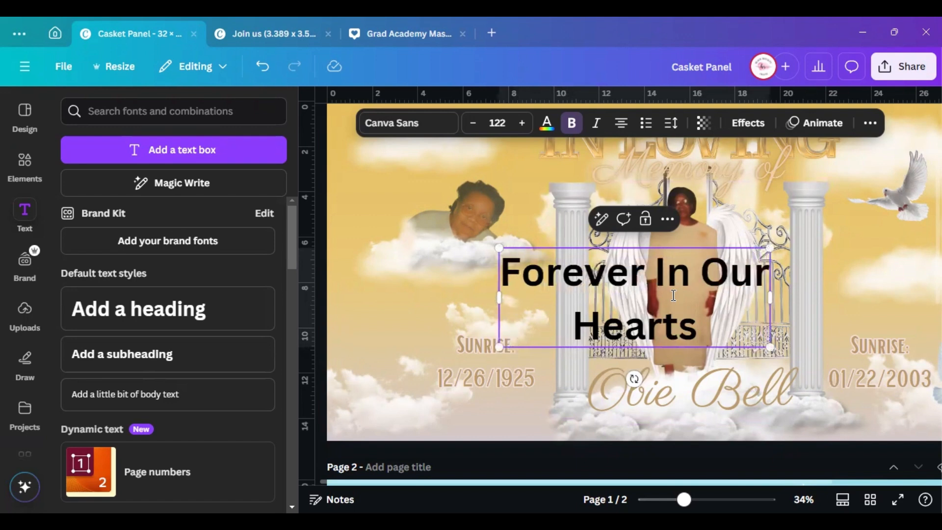
left_click(368, 275)
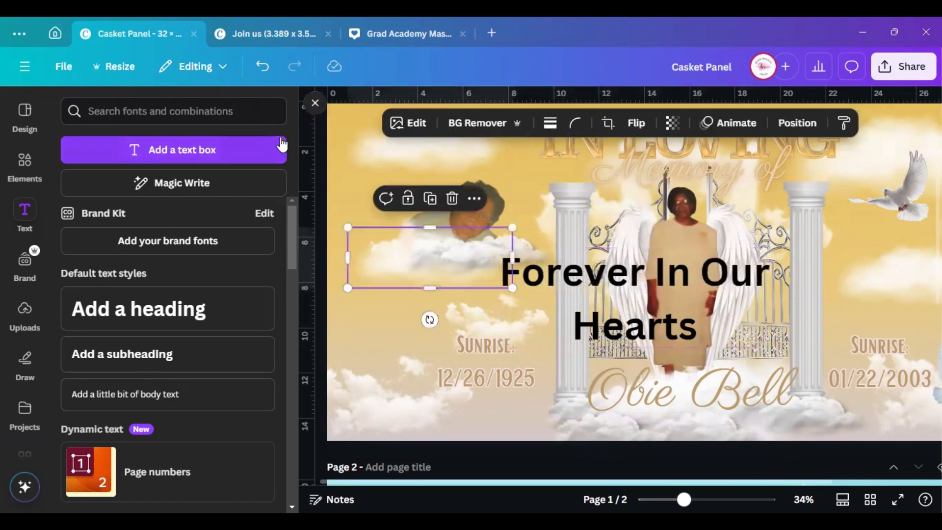
left_click(309, 112)
left_click(481, 286)
left_click_drag(479, 283, 319, 275)
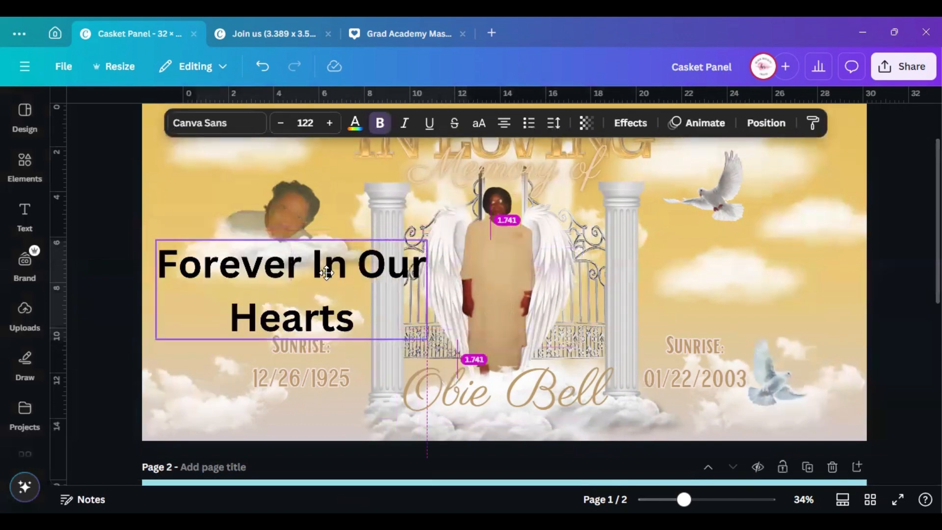
scroll(506, 291, "down", 2)
scroll(505, 290, "down", 6)
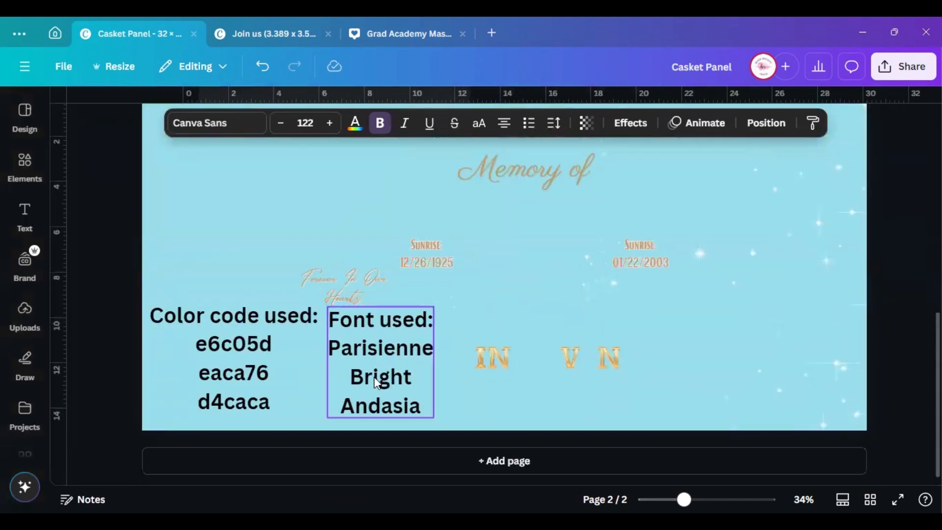
Change the Forever In Our Hearts heading to the Andasia script font
left_click(338, 285)
scroll(358, 319, "up", 4)
scroll(306, 179, "up", 5)
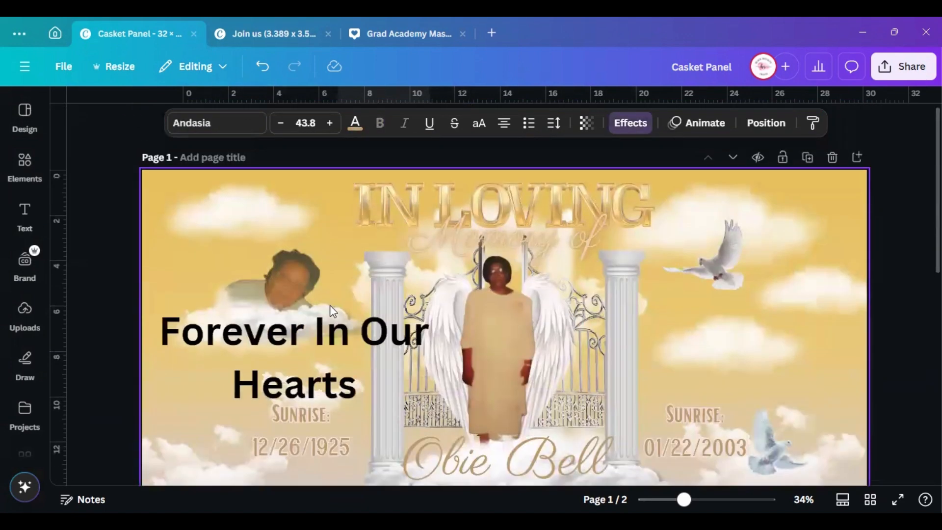
left_click(298, 328)
left_click(227, 142)
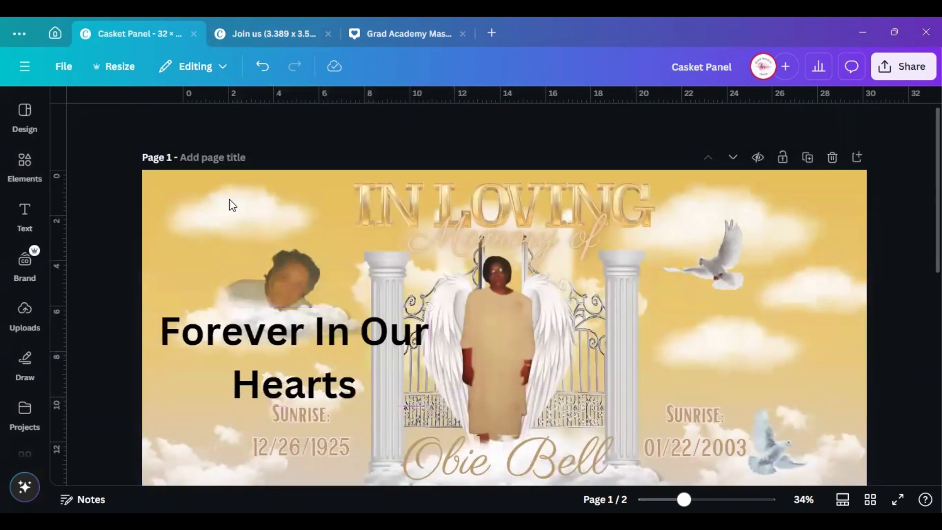
left_click(293, 350)
left_click(242, 133)
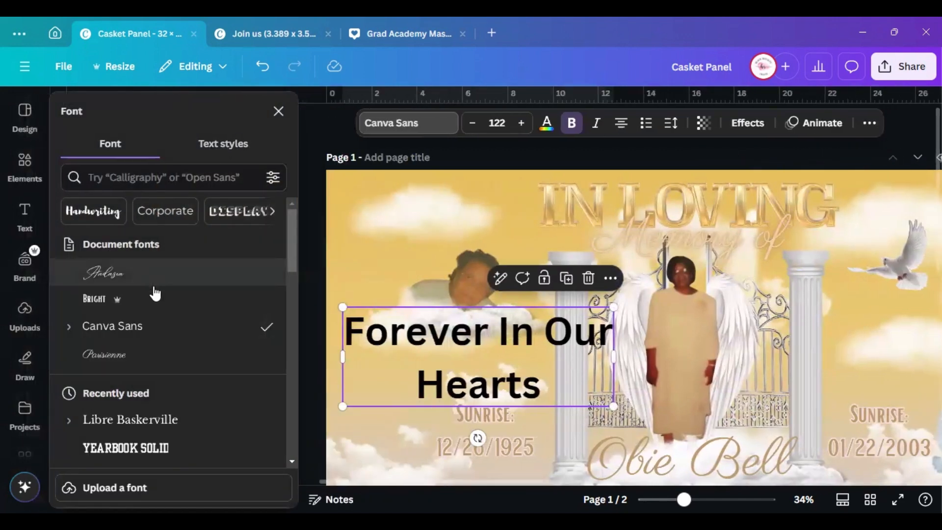
left_click(185, 278)
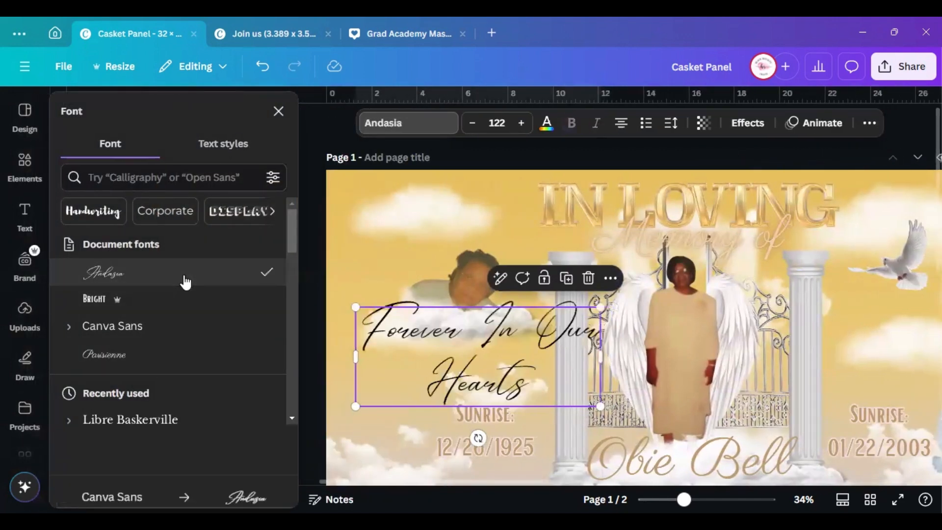
Shrink the heading to size 61 and place it beside the portrait cloud above Sunrise
left_click_drag(360, 309, 445, 344)
left_click_drag(513, 377, 453, 351)
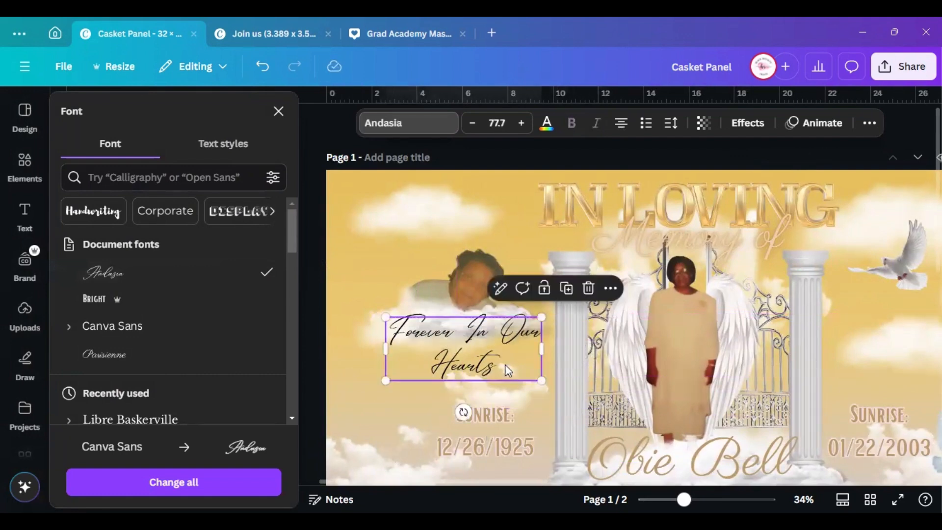
left_click_drag(540, 382, 508, 367)
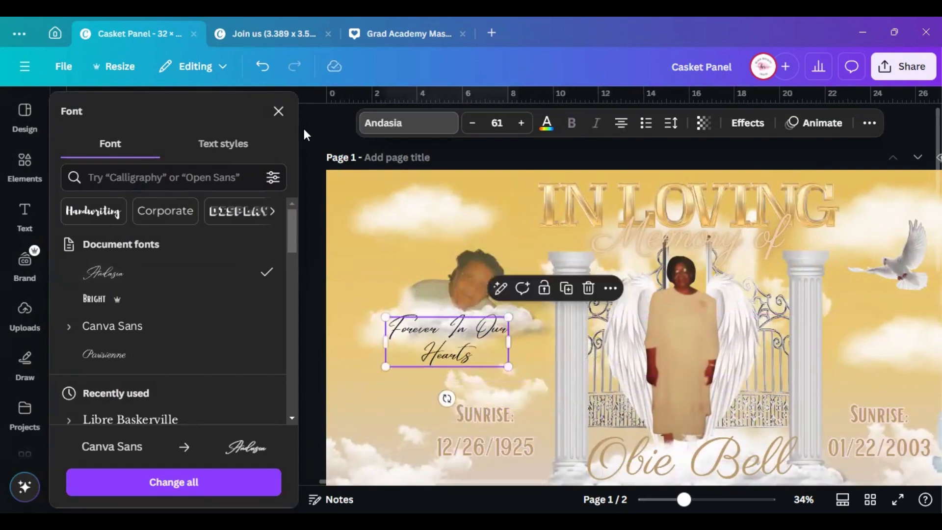
left_click(278, 111)
left_click_drag(692, 498, 713, 500)
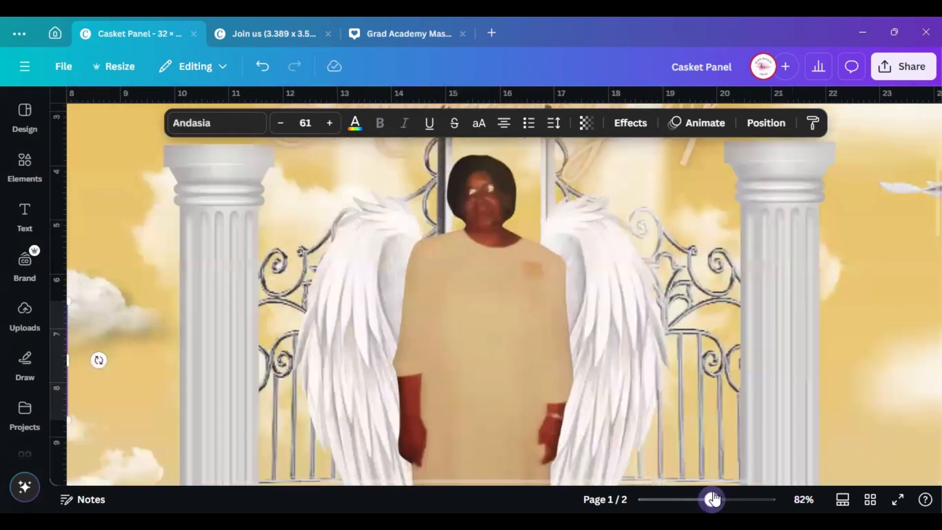
Undo the accidental move of the winged portrait photo
left_click(562, 482)
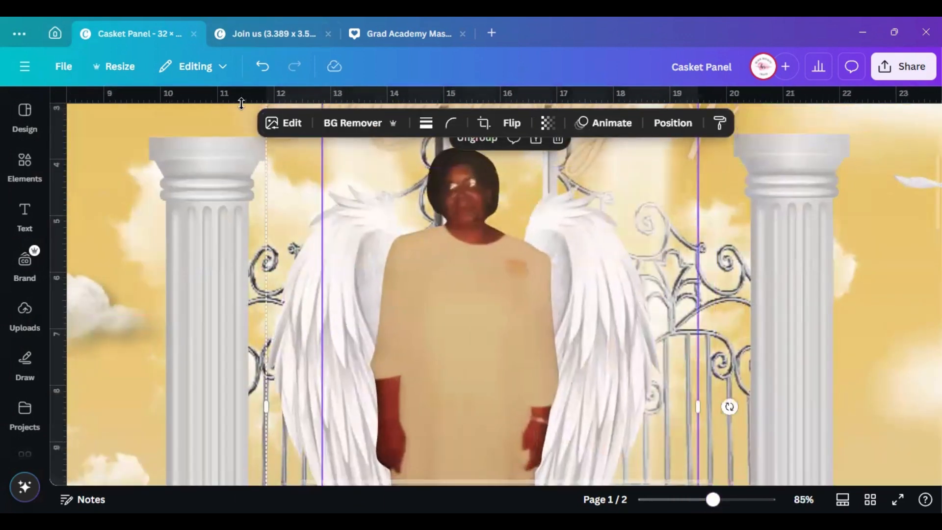
left_click(263, 67)
left_click_drag(569, 484, 363, 470)
Shrink the Forever In Our Hearts text to size 41.1 and centre it over the cloud
left_click(315, 371)
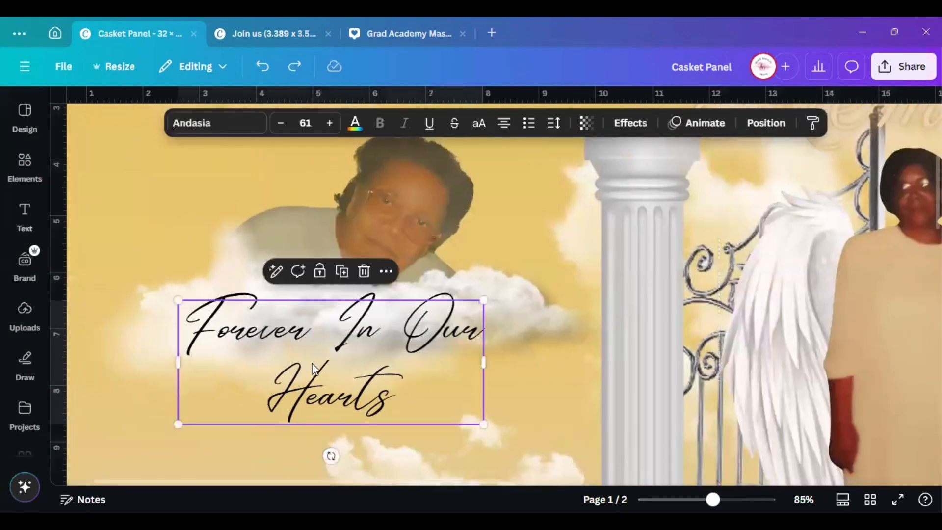
left_click_drag(315, 372, 342, 366)
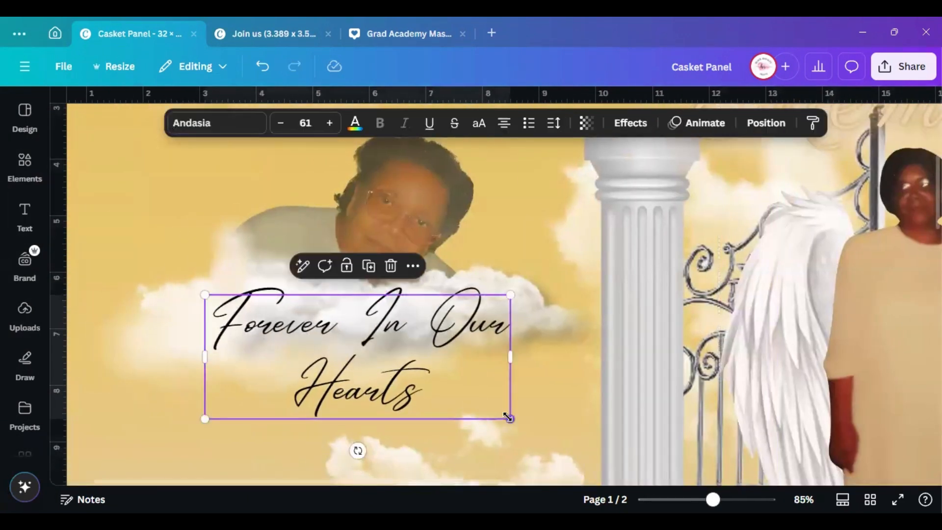
left_click_drag(509, 417, 438, 389)
left_click_drag(317, 324, 354, 322)
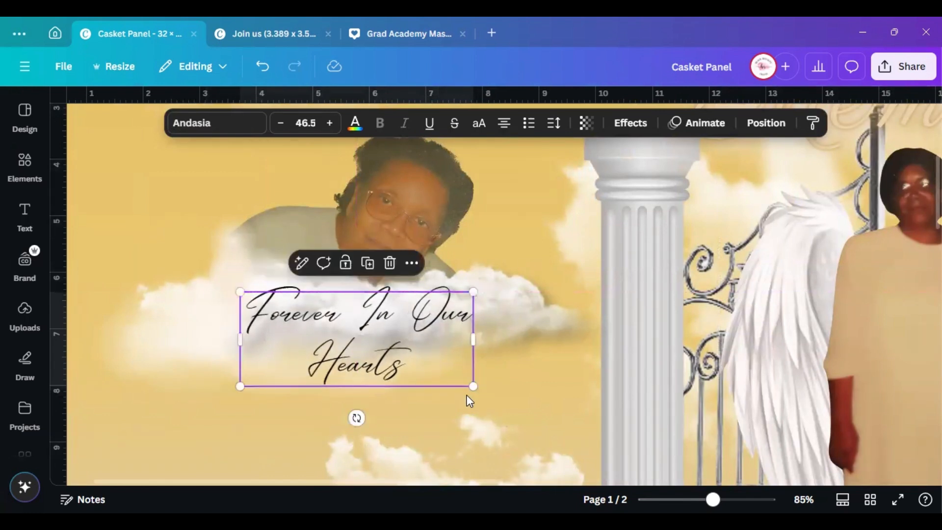
left_click_drag(474, 383, 445, 374)
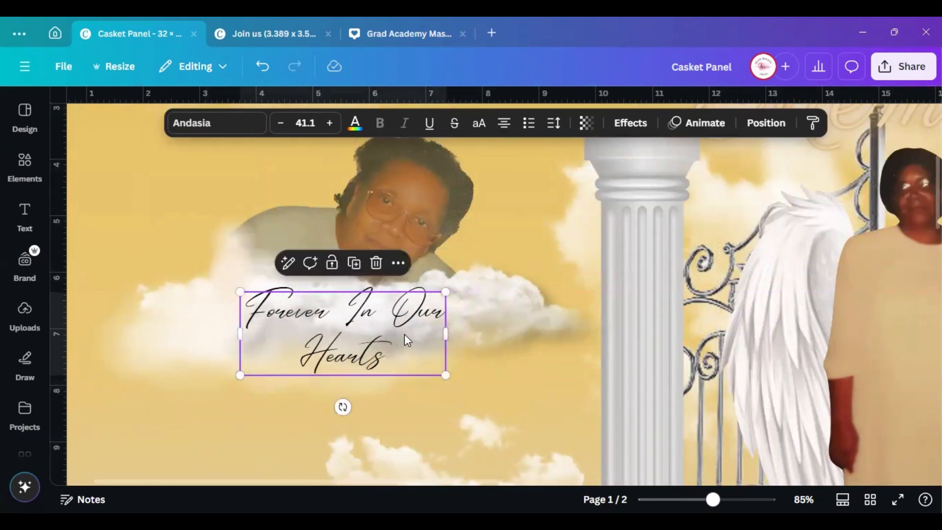
left_click_drag(404, 334, 409, 332)
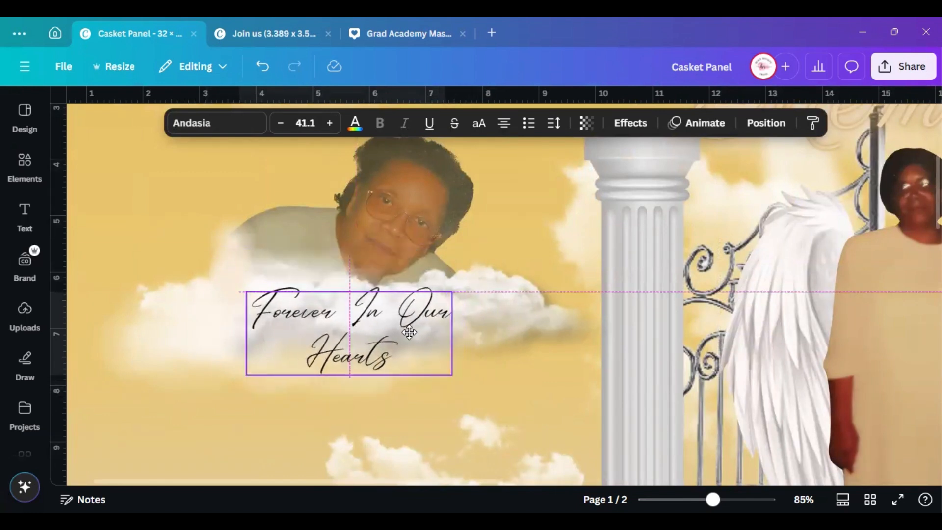
Recolour the tribute text tan and give it a Neon glow at intensity 50
left_click(361, 127)
left_click(189, 216)
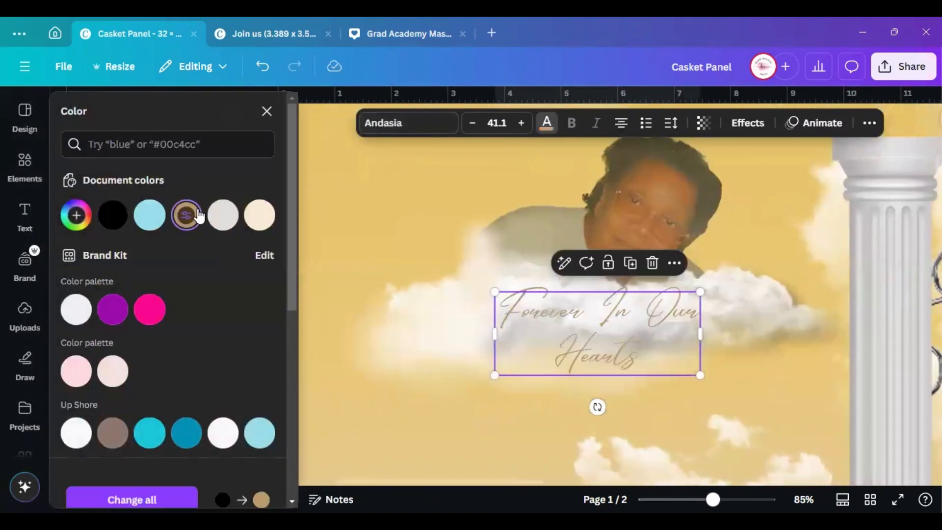
left_click(747, 124)
left_click(237, 386)
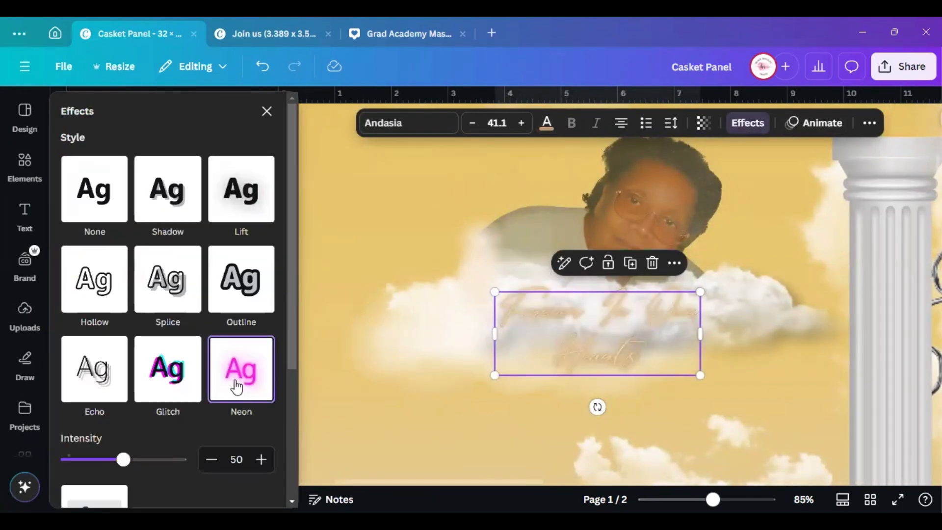
left_click(267, 112)
left_click_drag(304, 274, 519, 355)
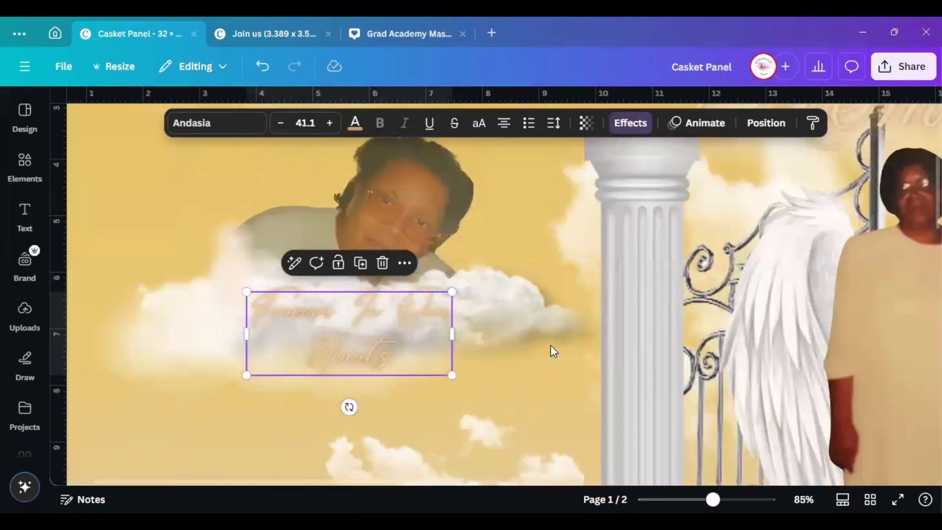
left_click(553, 320)
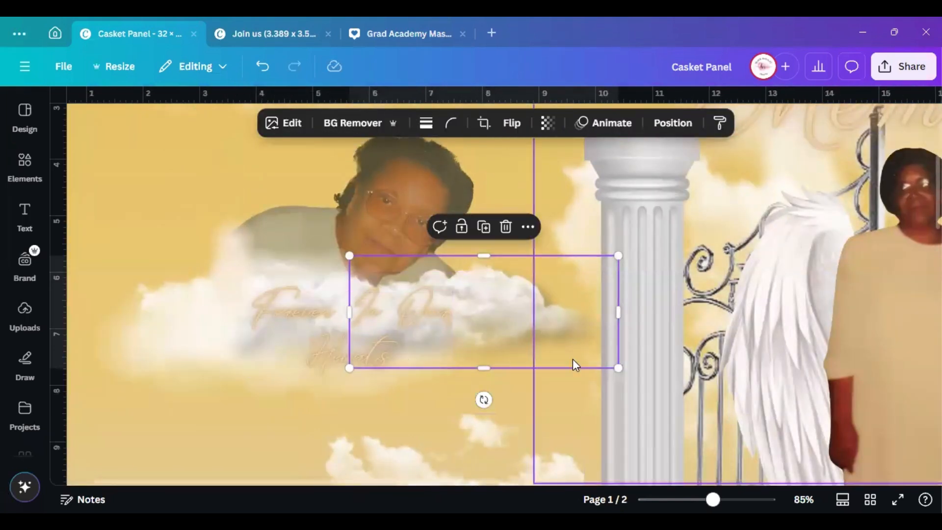
Shrink the cloud to 4.3 by 1.8, then try a sampled sky colour on the small square and undo it
left_click_drag(618, 256, 586, 258)
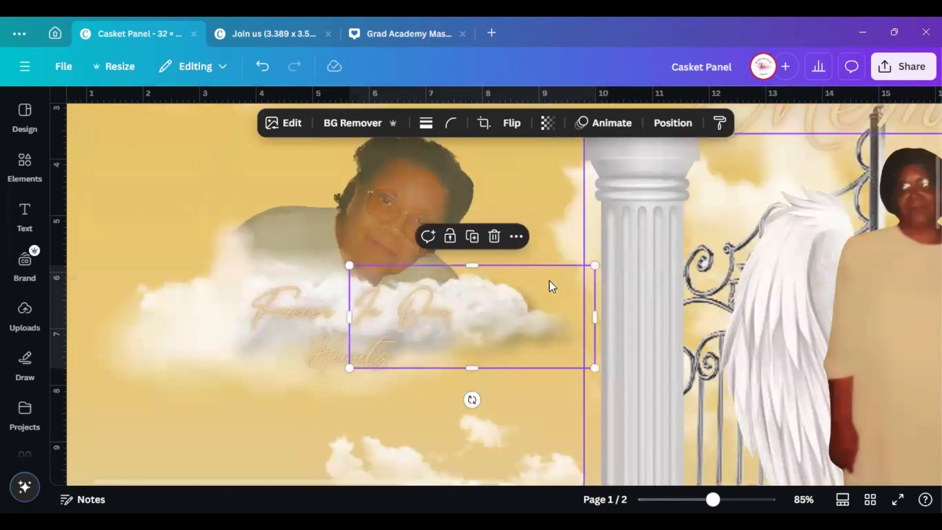
left_click(237, 238)
left_click(363, 123)
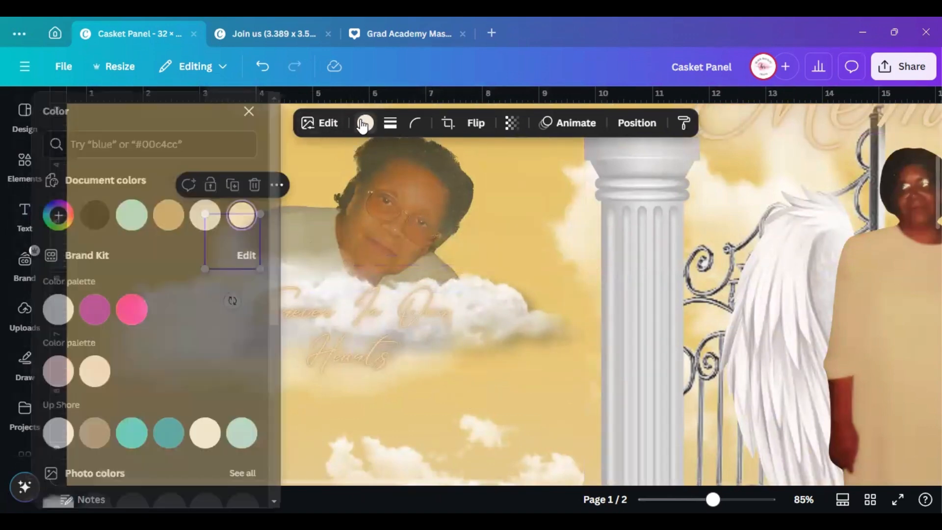
left_click(81, 221)
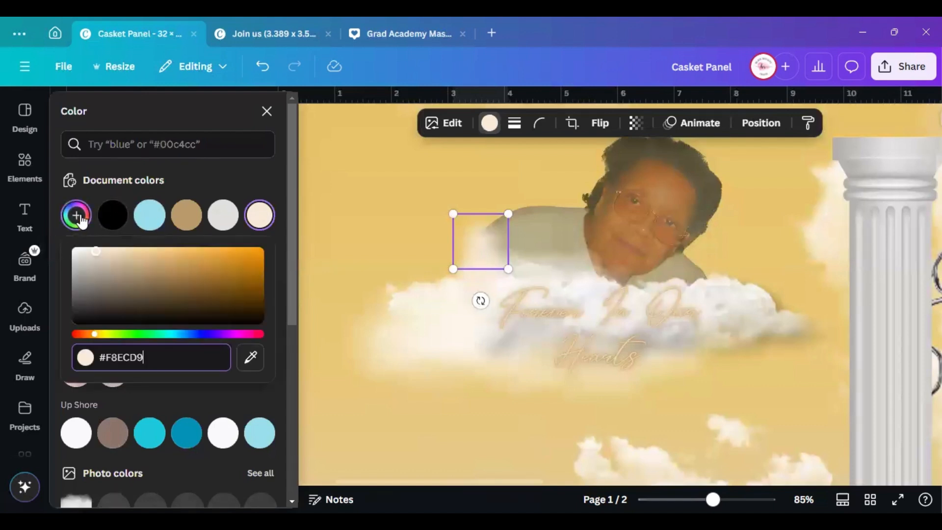
left_click(250, 357)
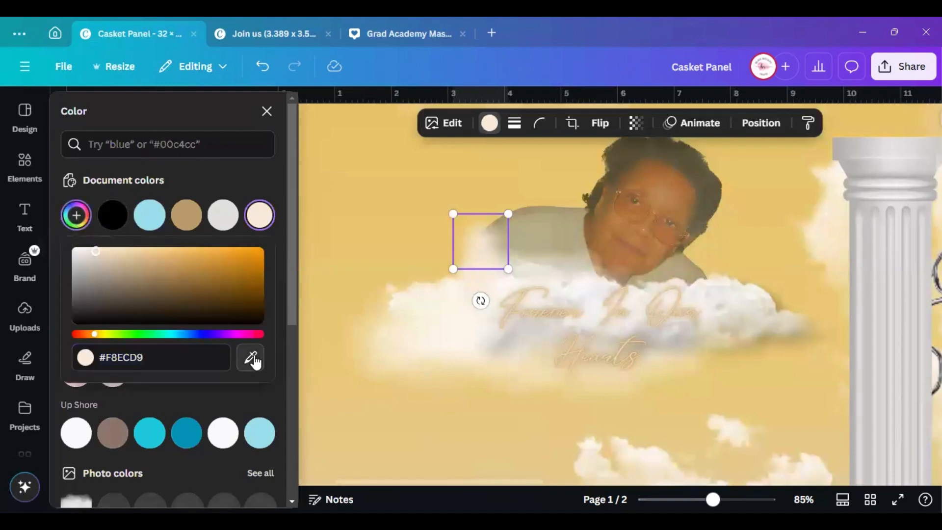
left_click(392, 172)
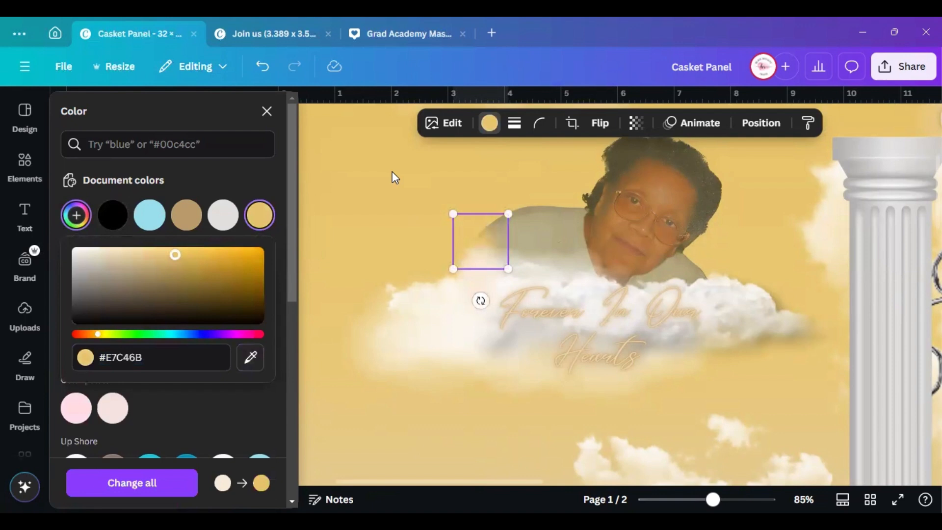
left_click(253, 90)
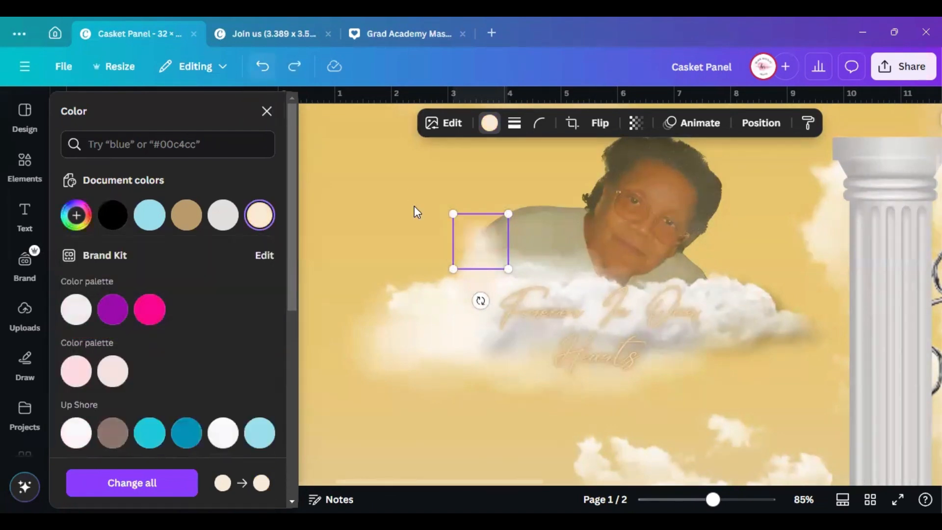
Duplicate the small glow square and shift the copy up and left
left_click(339, 215)
left_click(478, 233)
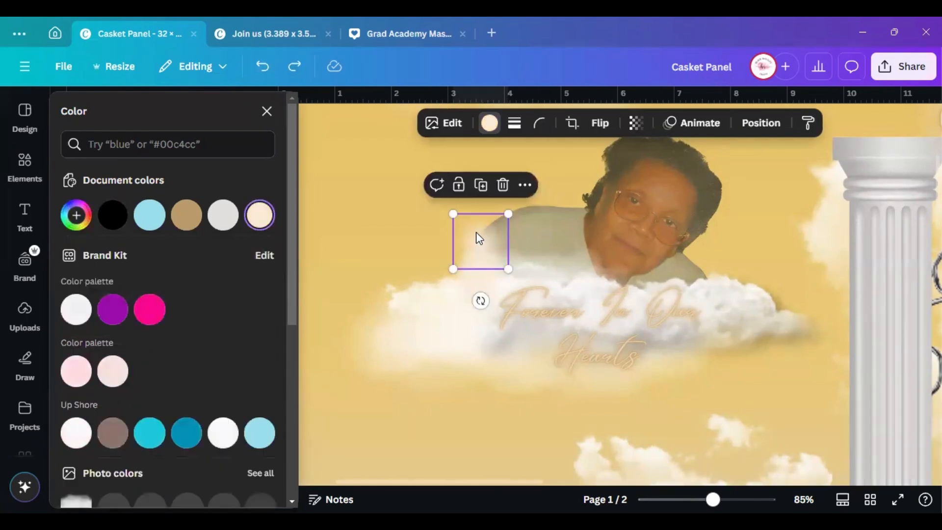
left_click(487, 186)
mouse_move(481, 258)
left_mouse_down()
mouse_move(461, 236)
mouse_move(477, 232)
mouse_move(477, 249)
left_mouse_up()
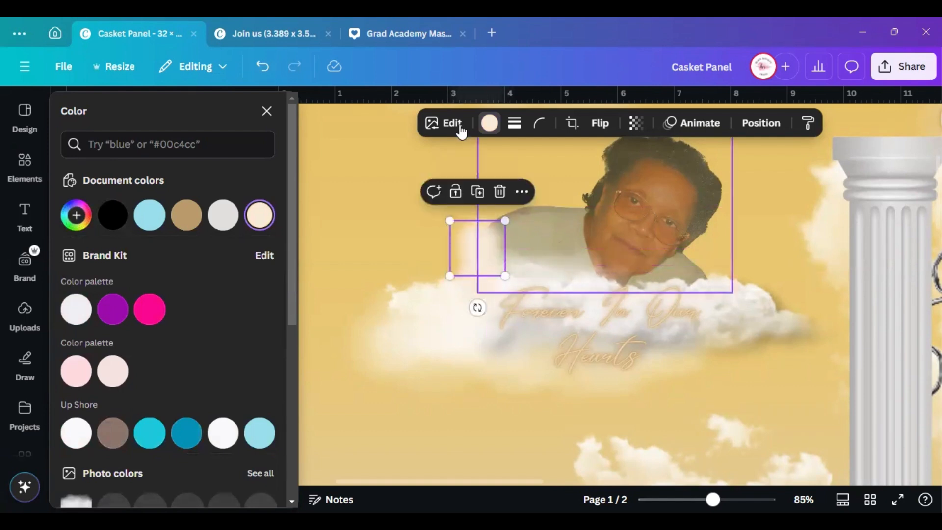
Replace the cream #F8ECD9 with the sky's gold #E8C56D on all pages
left_click(88, 226)
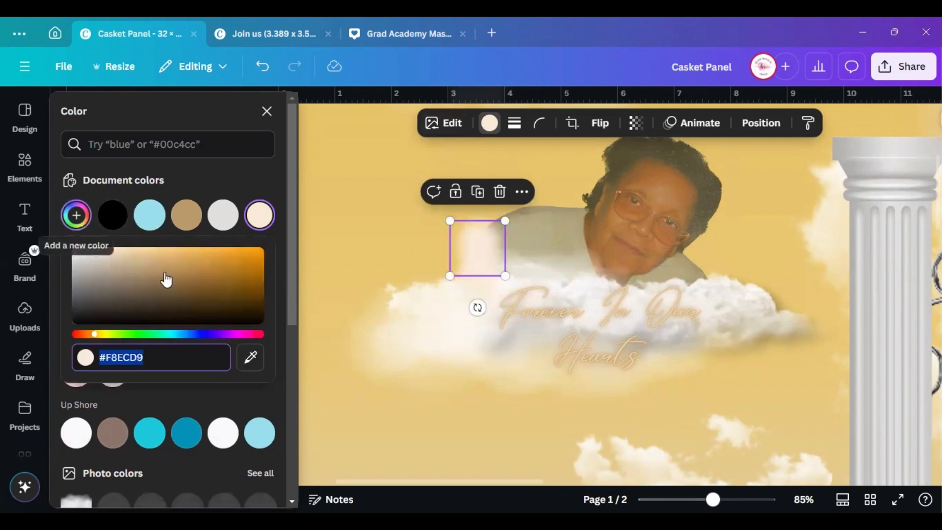
left_click(250, 363)
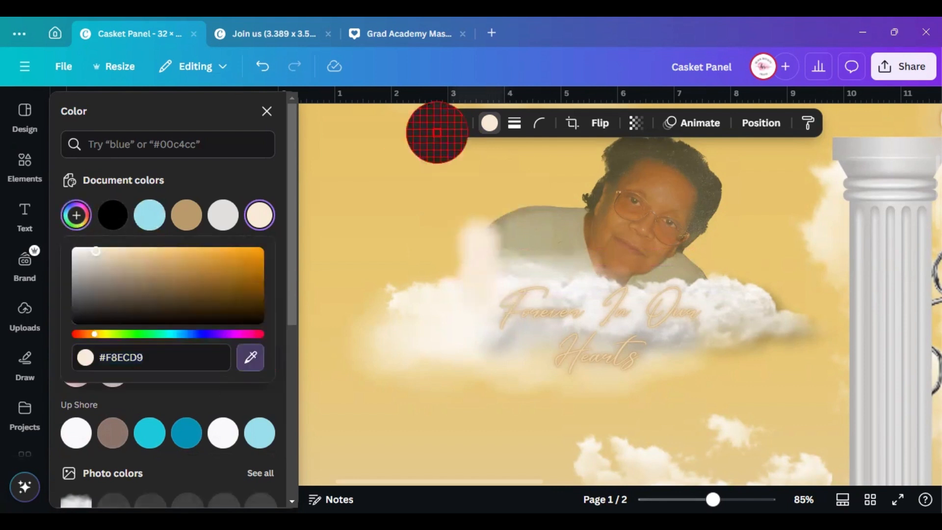
left_click(420, 194)
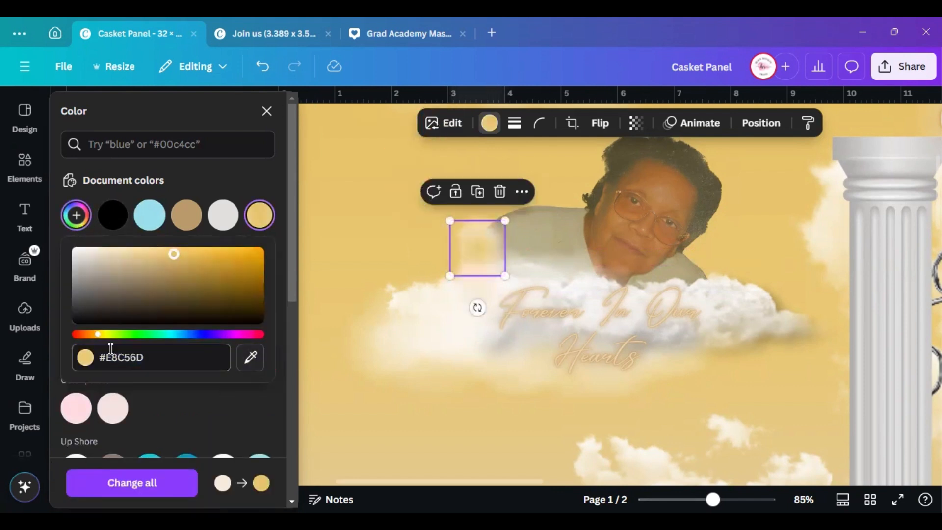
left_click(154, 484)
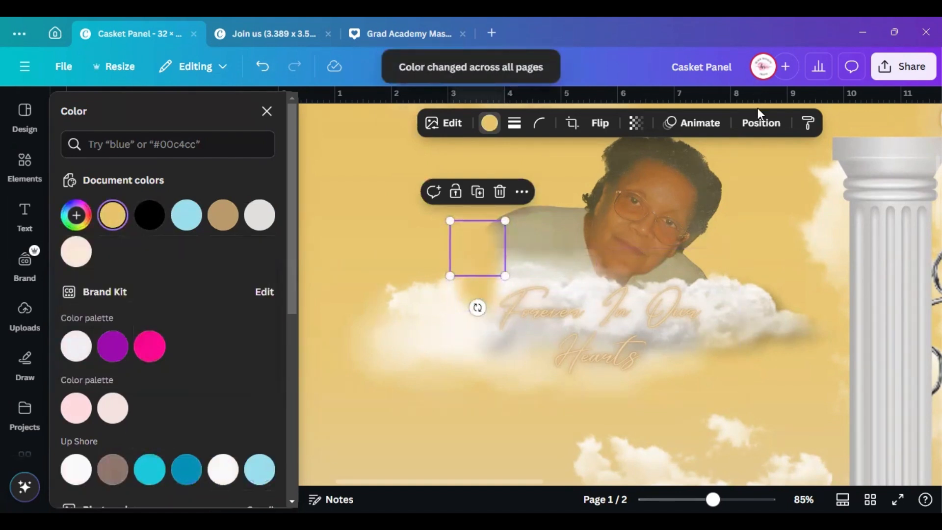
left_click(760, 124)
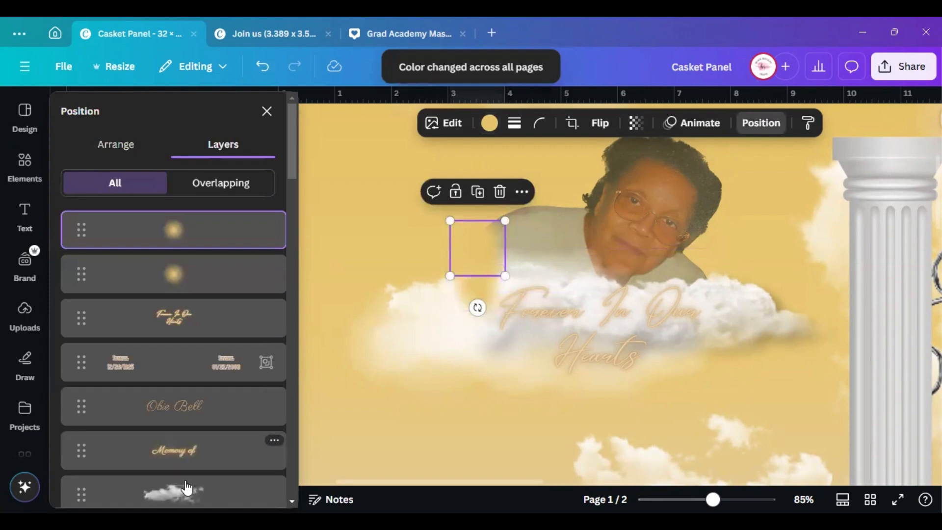
Select the glow layers in the Layers list and check their arrange options
scroll(189, 456, "down", 2)
left_click(183, 211)
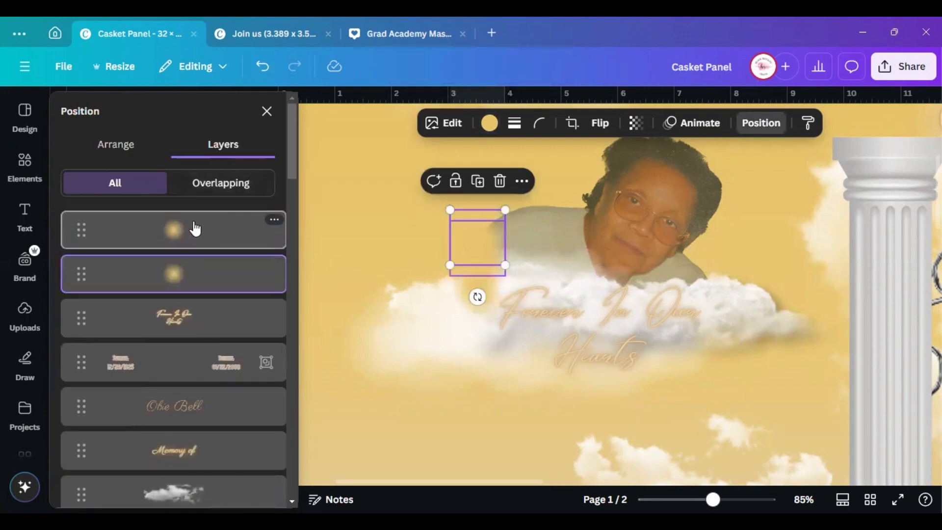
left_click(212, 229, "shift")
left_click(161, 164)
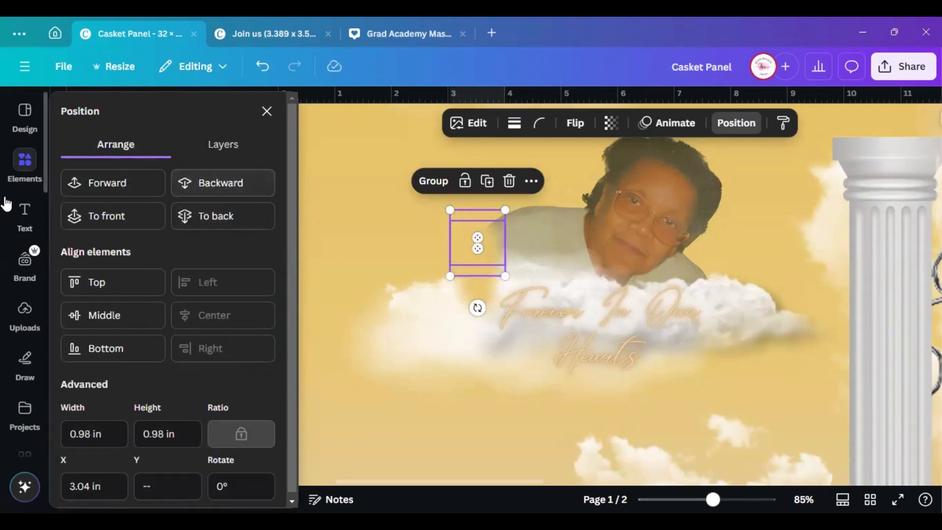
left_click(220, 143)
scroll(187, 319, "down", 5)
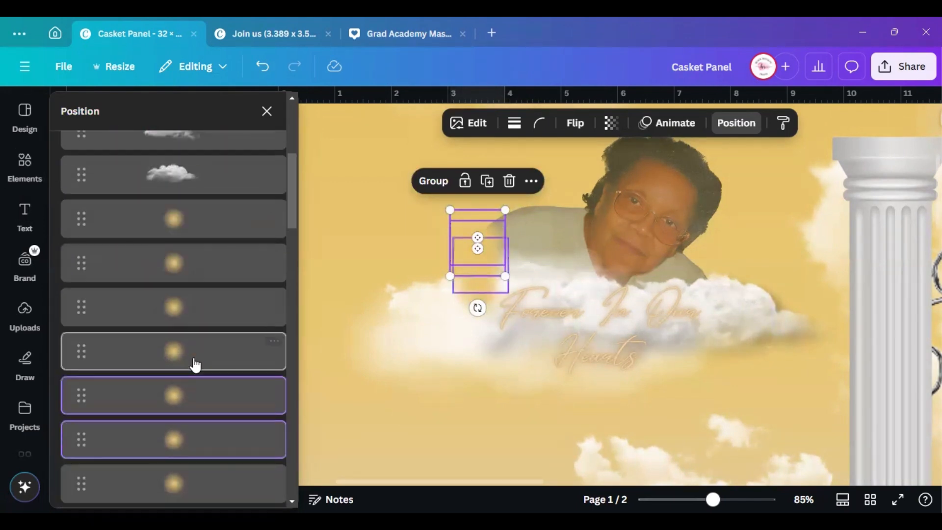
left_click(171, 218)
scroll(180, 297, "up", 4)
scroll(206, 344, "down", 2)
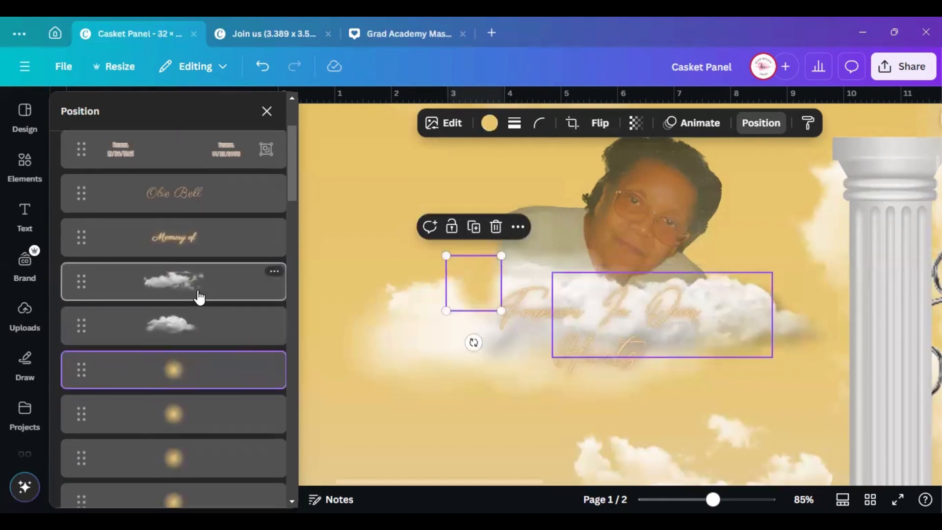
Move a cloud layer forward one step, then bring it to the front
left_click(199, 296)
left_click(197, 332)
scroll(198, 334, "down", 4)
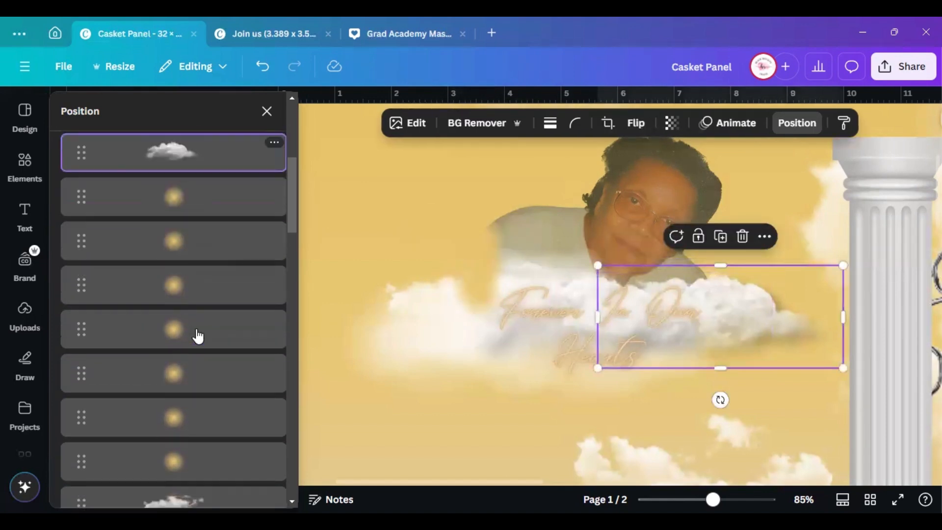
scroll(199, 337, "down", 5)
left_click(198, 321)
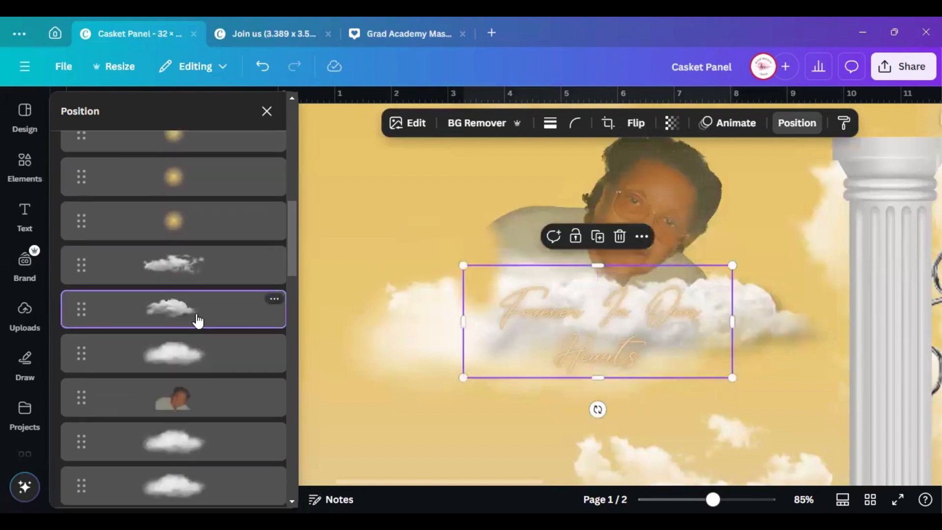
left_click(186, 269)
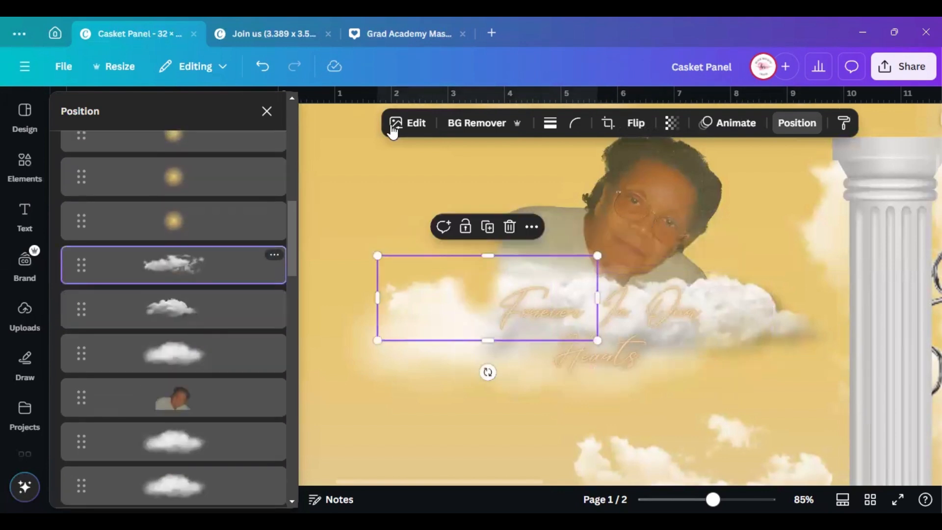
right_click(171, 271)
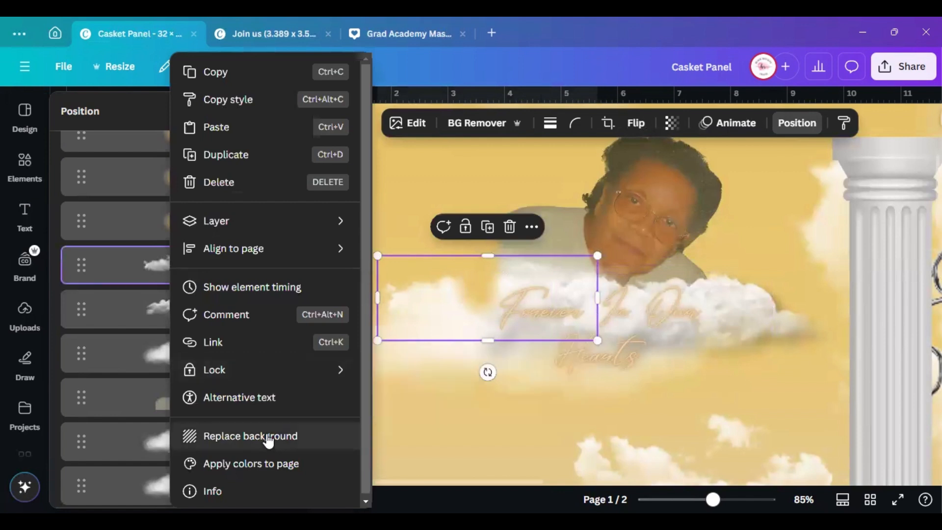
mouse_move(301, 227)
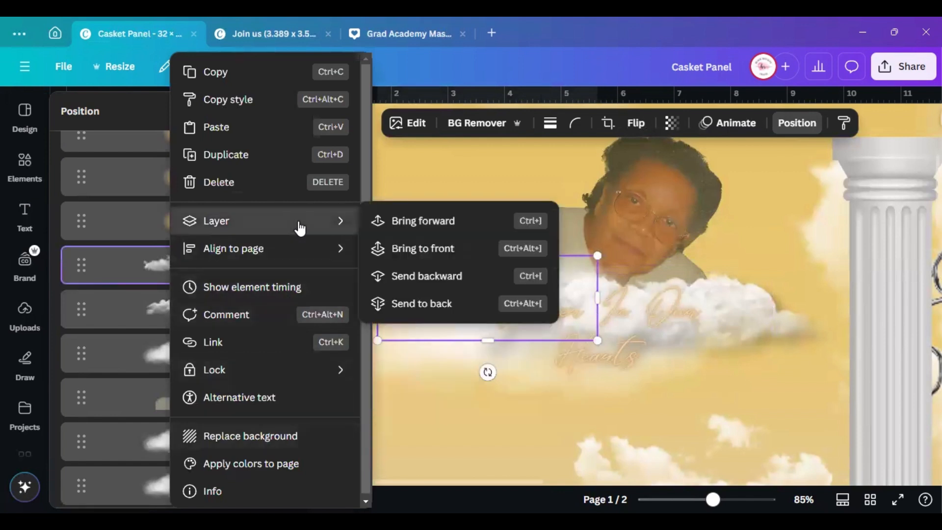
left_click(403, 230)
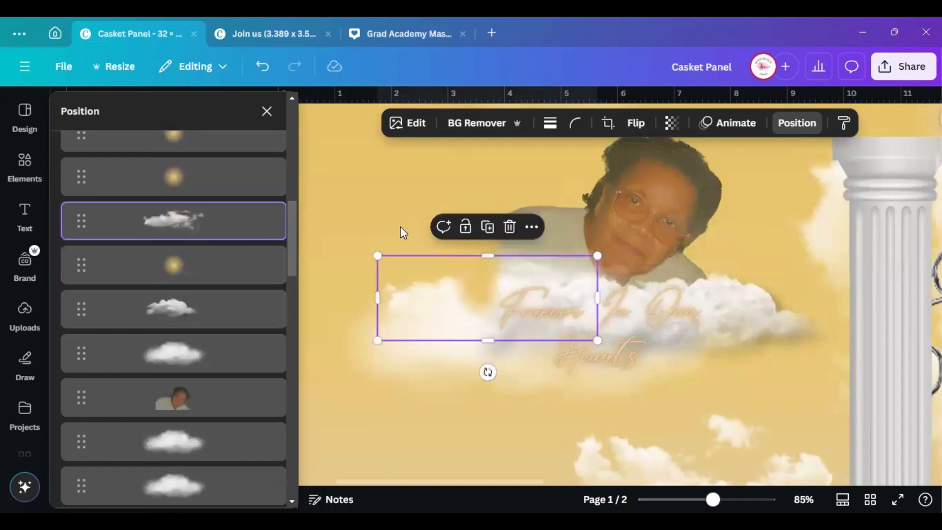
right_click(221, 240)
mouse_move(230, 225)
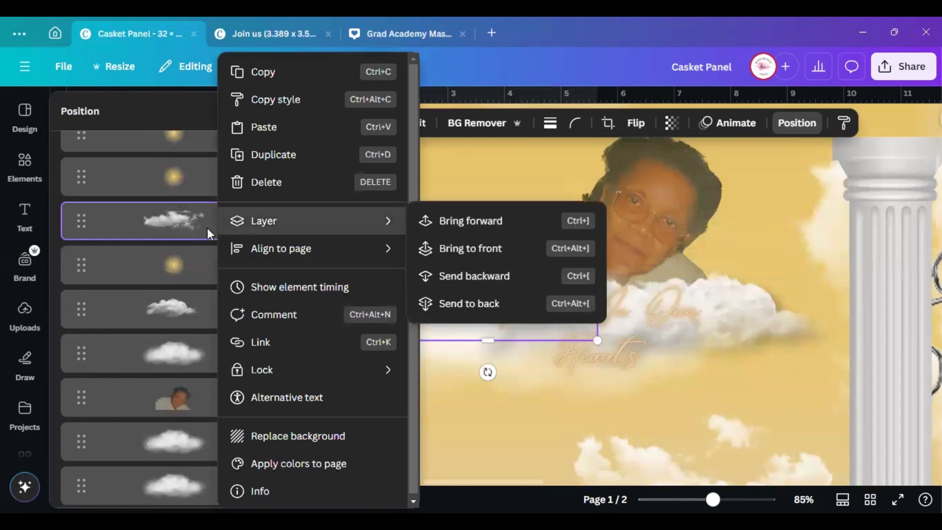
left_click(460, 249)
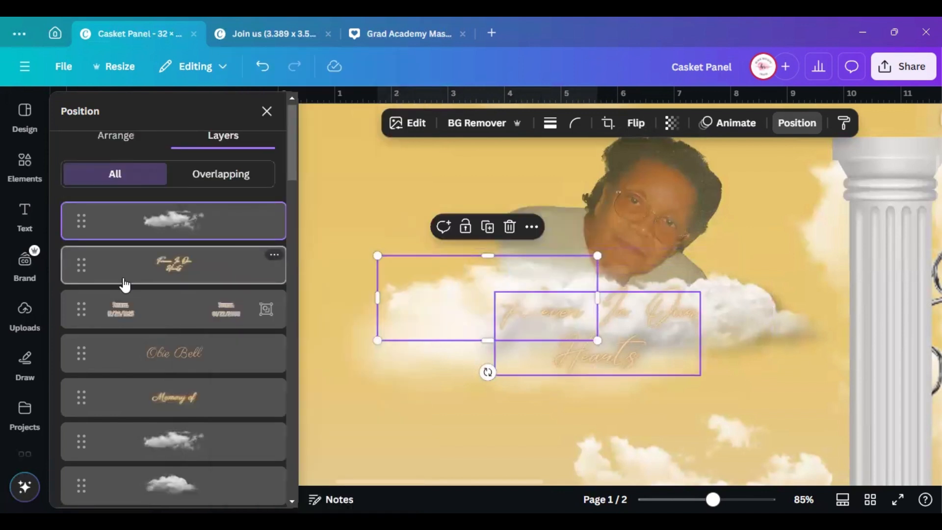
Bring the larger cloud behind the tribute text to the front
left_click(176, 493)
scroll(181, 444, "down", 5)
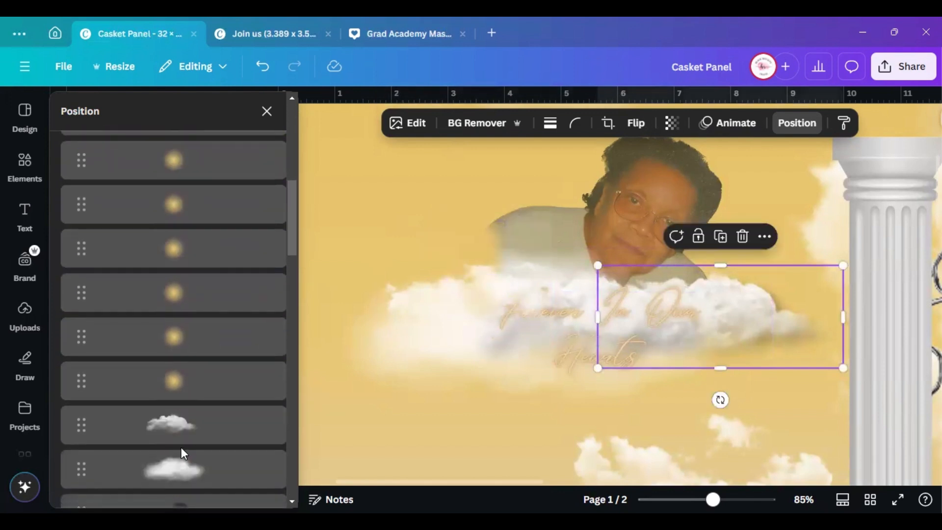
left_click(185, 432)
scroll(185, 434, "down", 3)
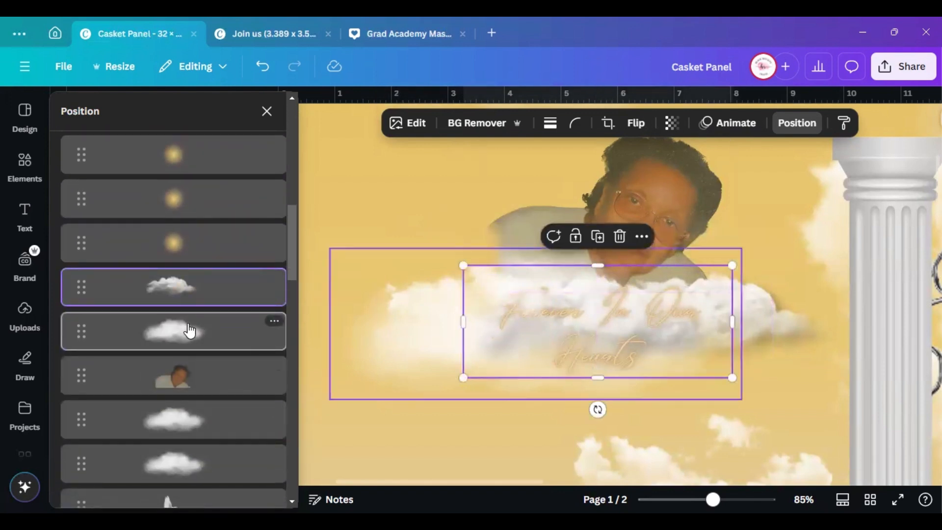
left_click(254, 334)
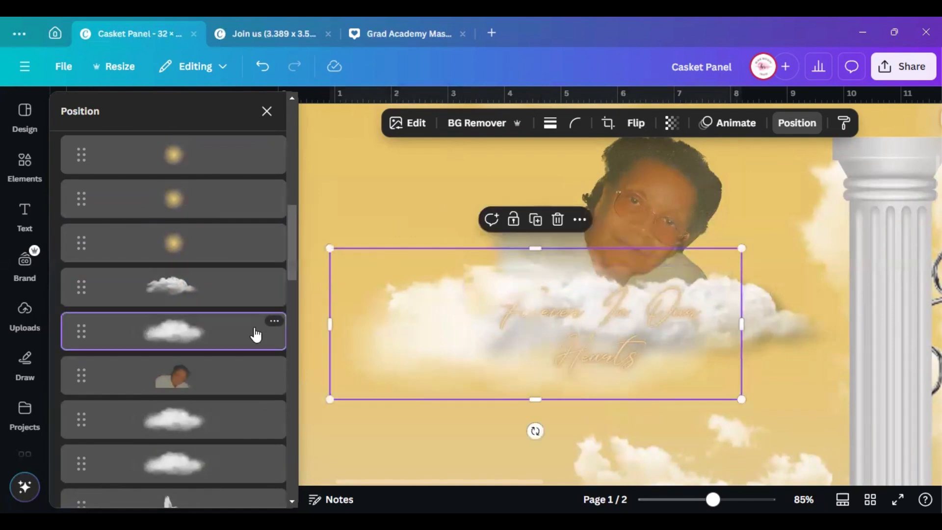
right_click(255, 335)
mouse_move(343, 230)
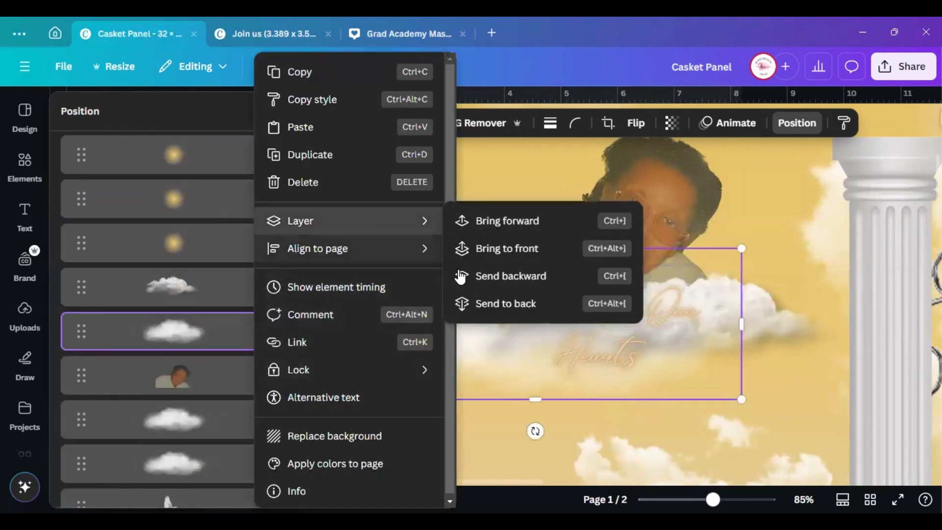
left_click(489, 252)
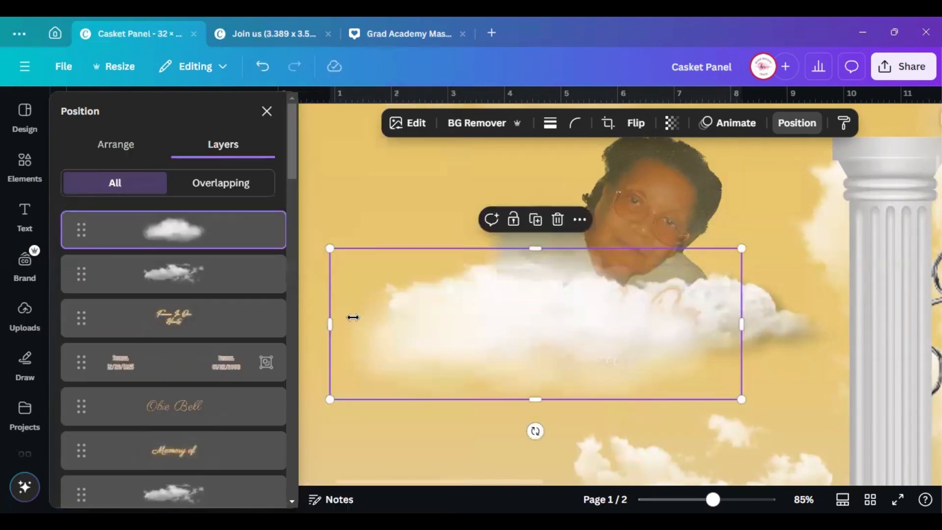
left_click(266, 115)
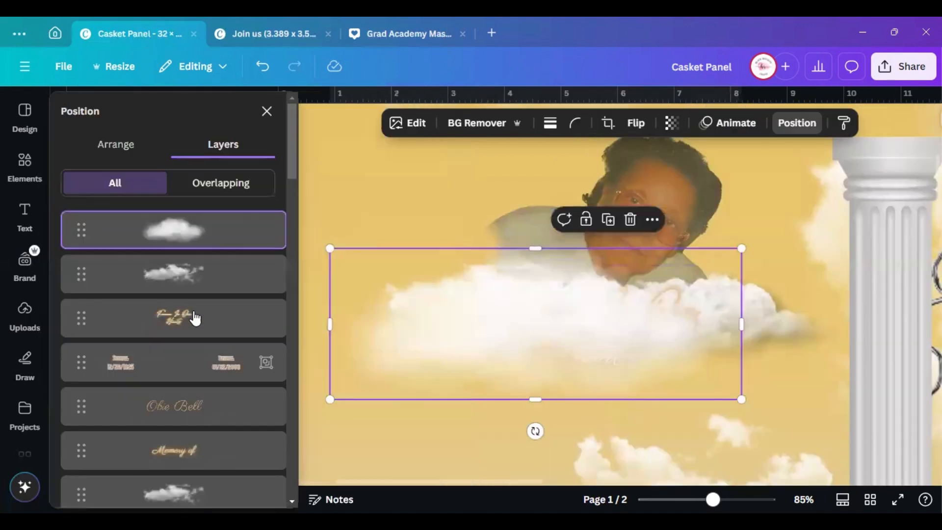
Move the Forever In Our Hearts text layer above the clouds and zoom out to the whole page
left_click(191, 328)
right_click(193, 330)
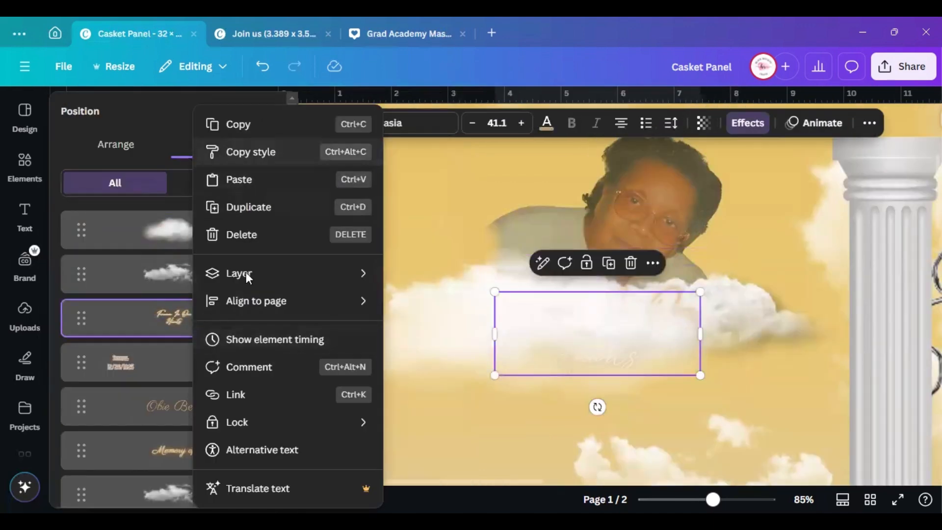
left_click(113, 310)
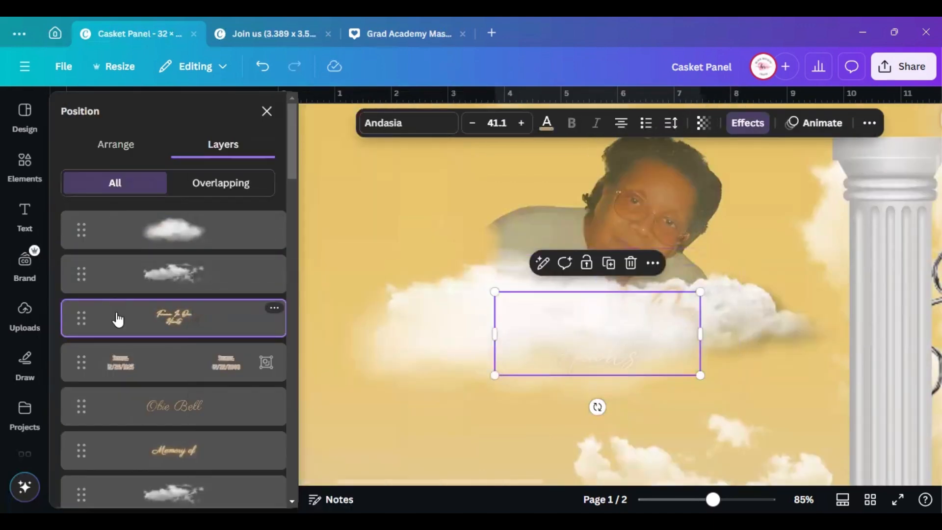
left_click_drag(118, 320, 119, 213)
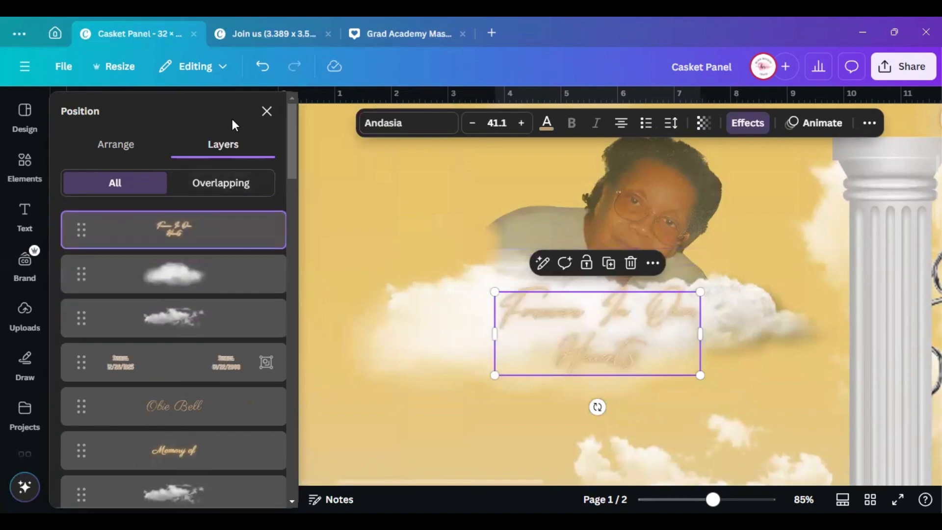
left_click(267, 112)
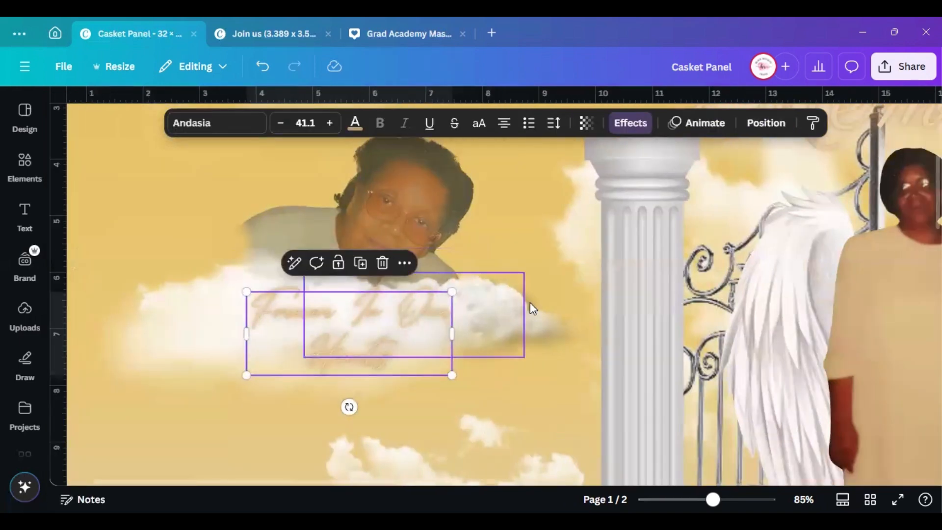
left_click(529, 302)
left_click(356, 349)
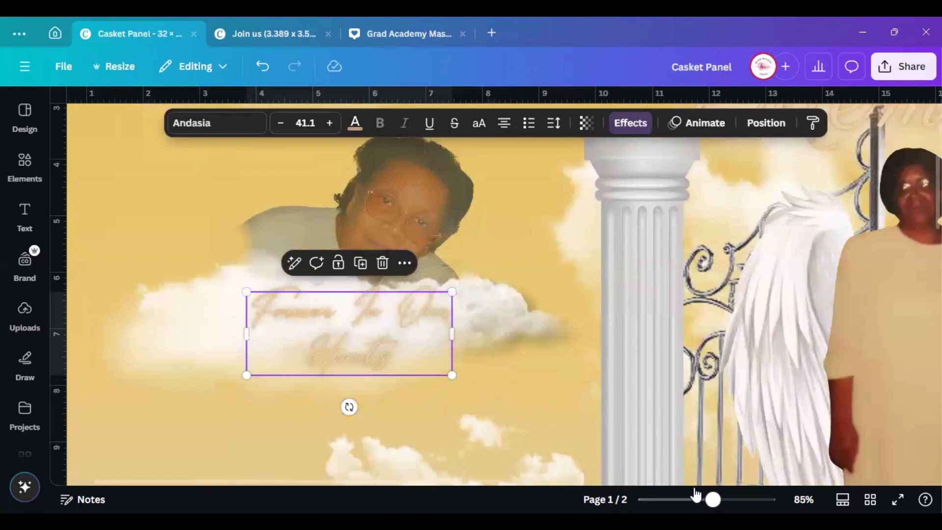
left_click_drag(708, 499, 679, 498)
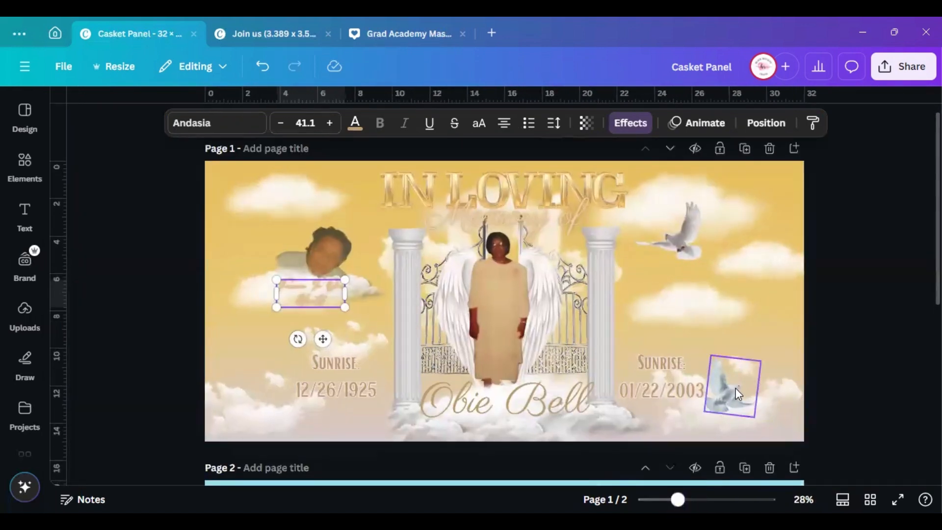
Replace the blur search in Elements with 'spark' and browse the sparkle Graphics results
left_click(25, 166)
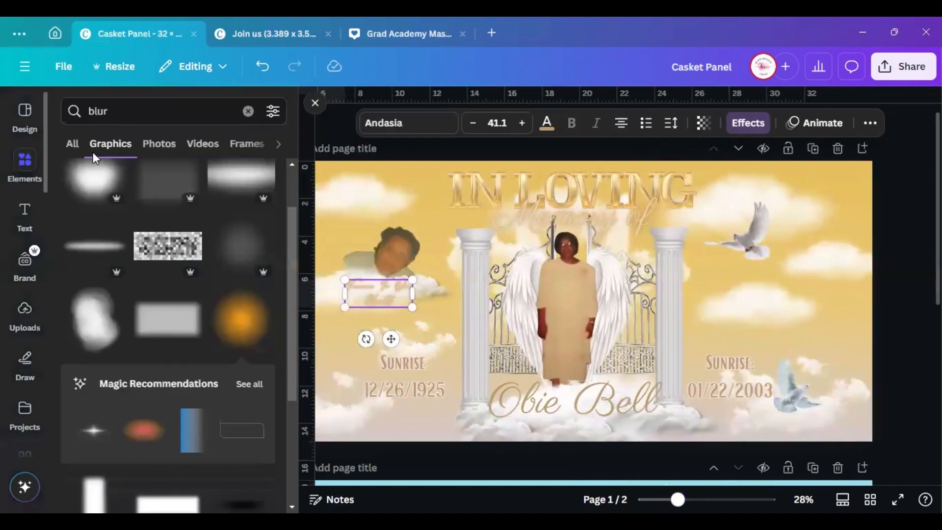
left_click(249, 111)
type("s")
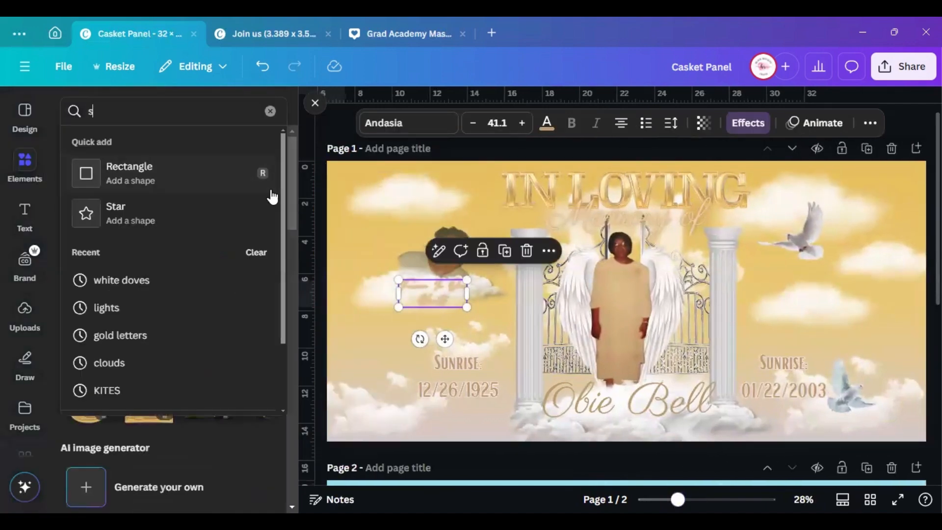
type("park")
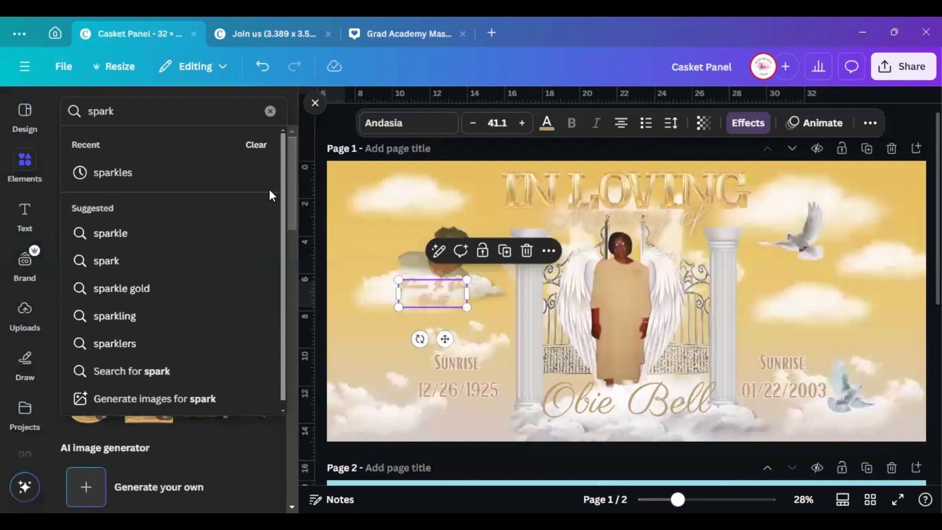
left_click(138, 171)
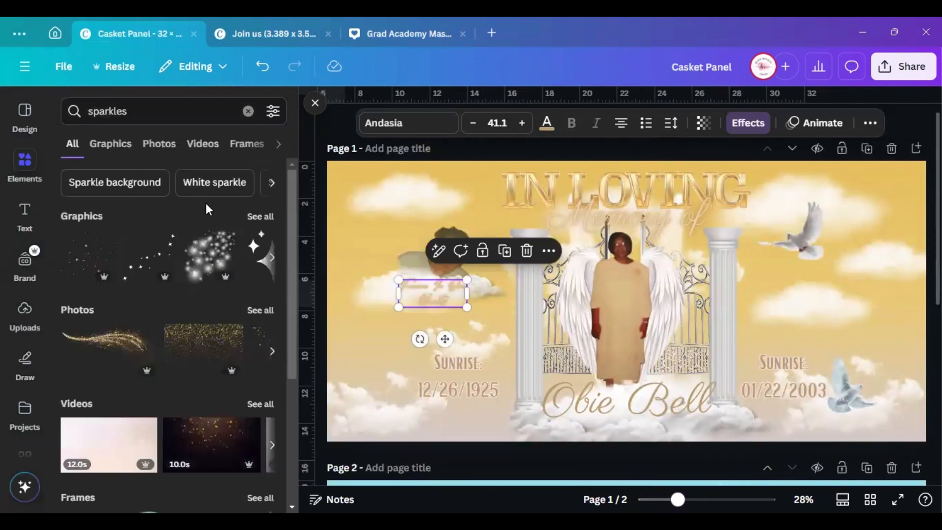
left_click(268, 219)
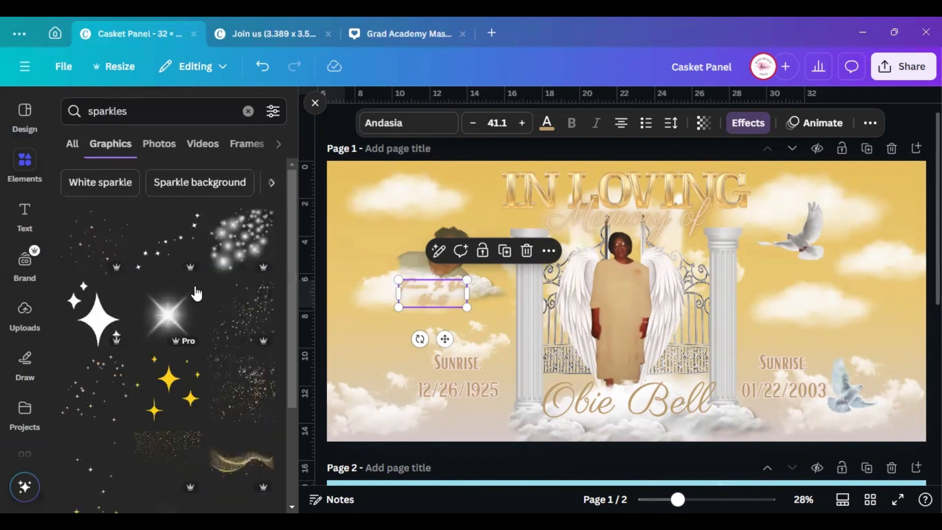
scroll(196, 293, "down", 6)
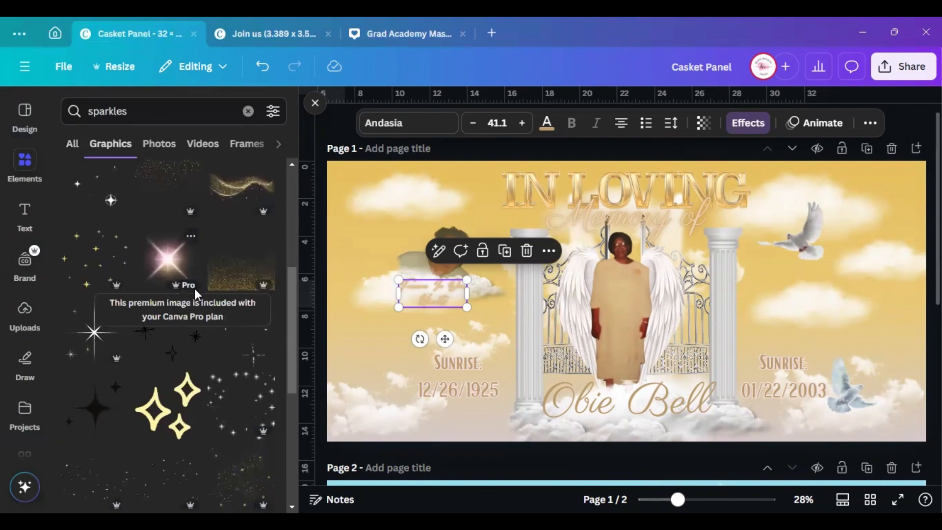
scroll(192, 294, "down", 3)
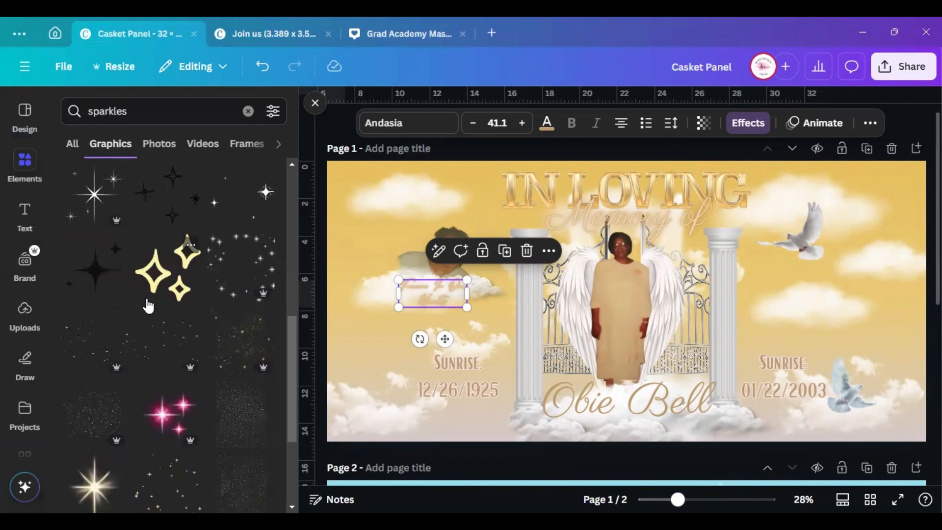
scroll(148, 307, "down", 3)
scroll(148, 306, "down", 2)
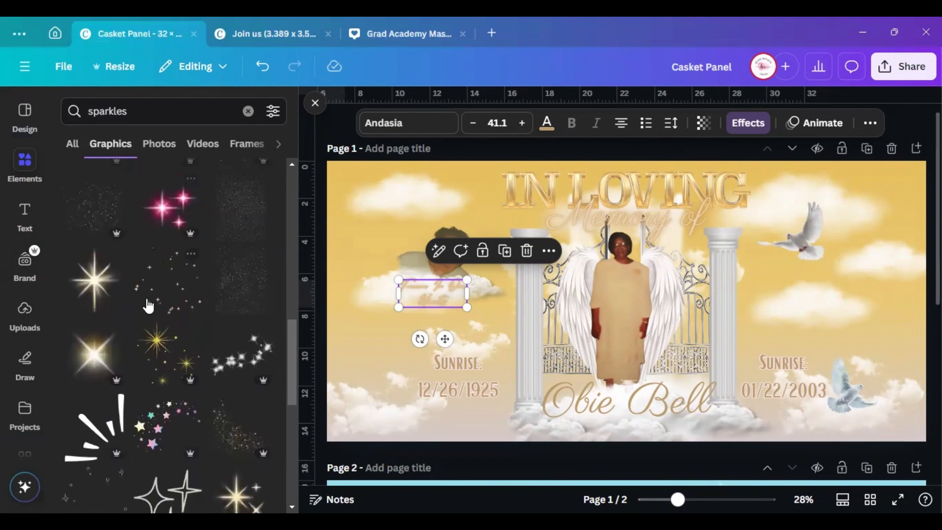
left_click(108, 283)
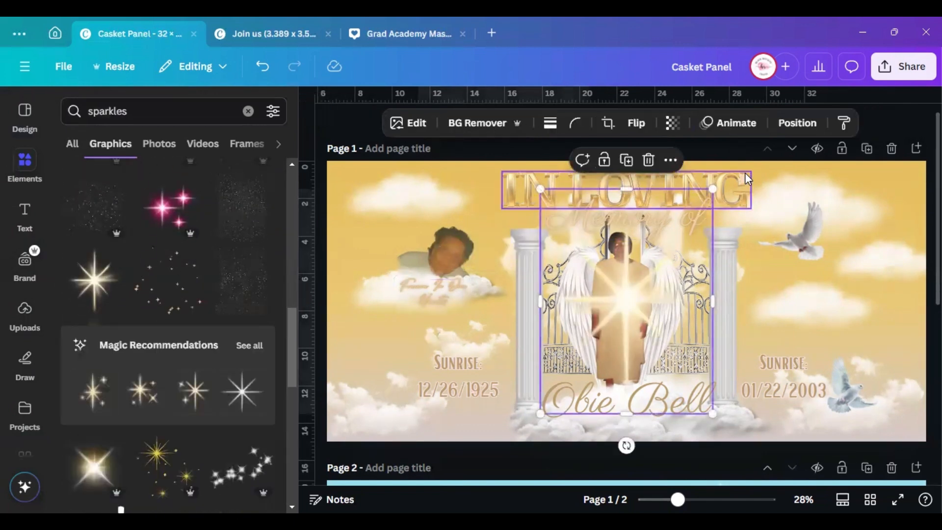
left_click_drag(708, 187, 376, 338)
left_click(489, 374)
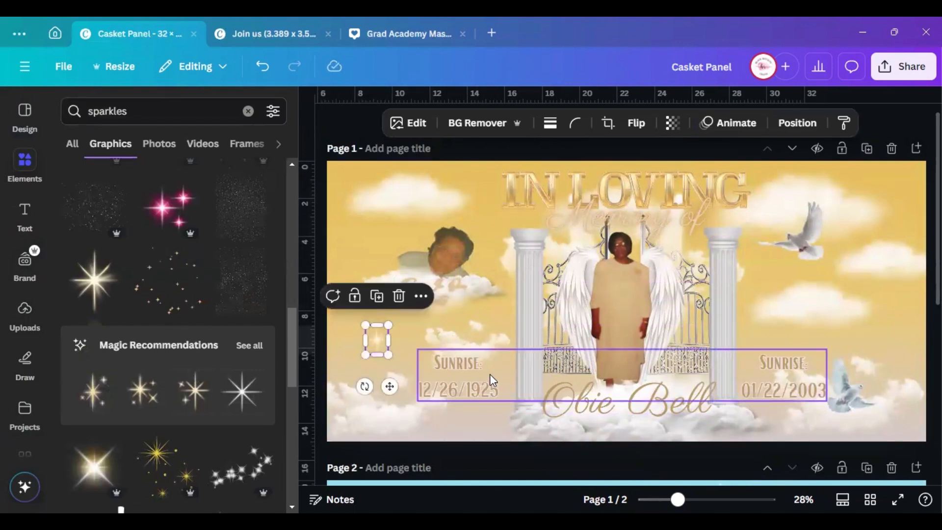
left_click(490, 374)
scroll(188, 325, "down", 5)
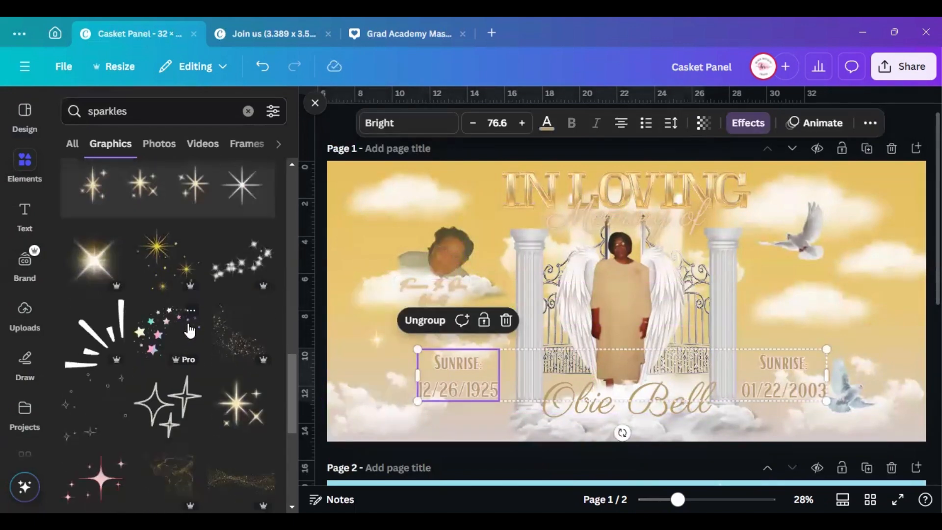
scroll(191, 332, "down", 3)
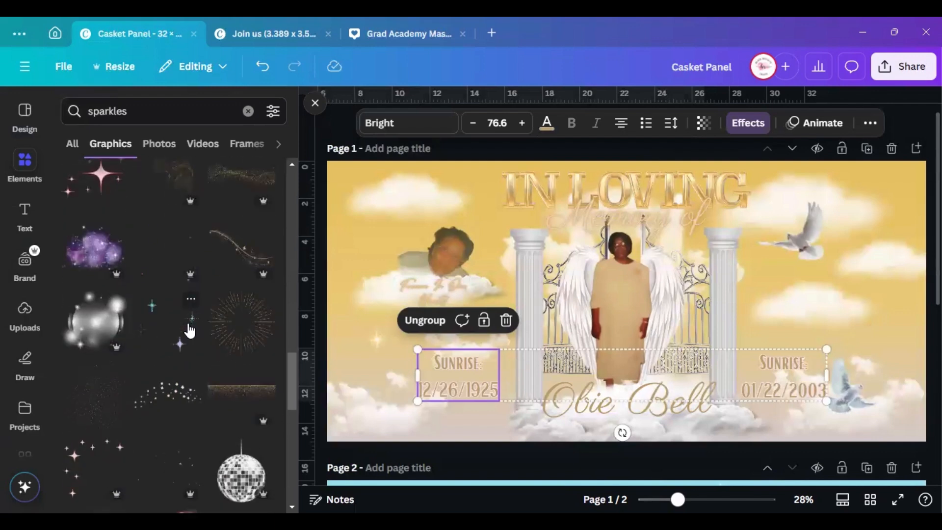
scroll(190, 331, "down", 8)
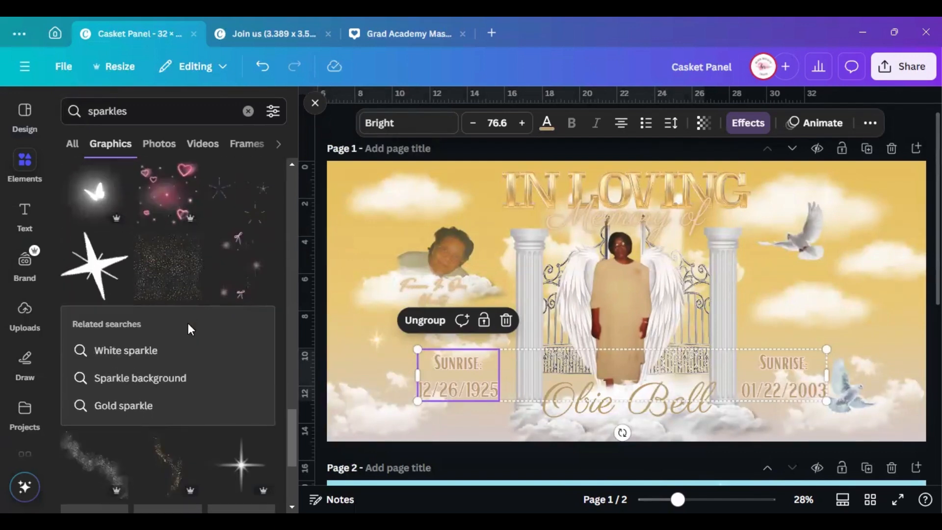
scroll(188, 326, "down", 4)
scroll(190, 331, "down", 3)
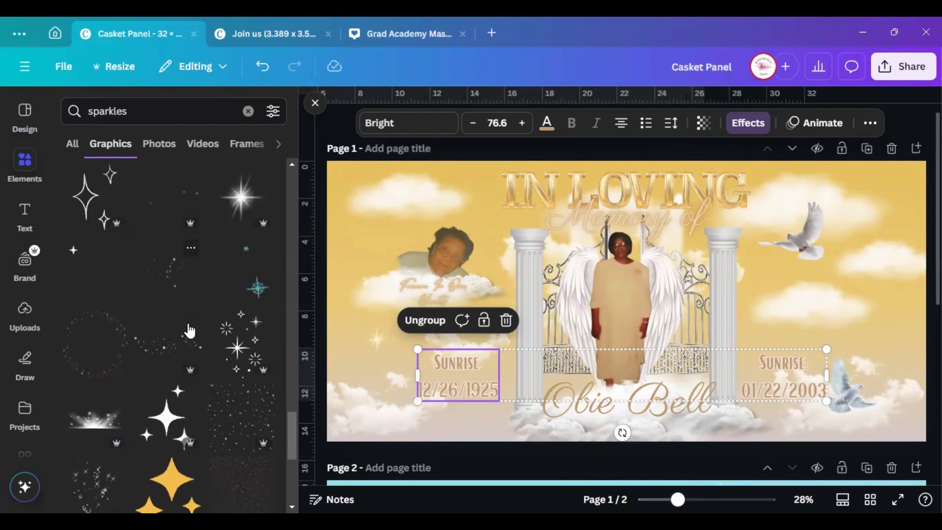
scroll(180, 330, "down", 6)
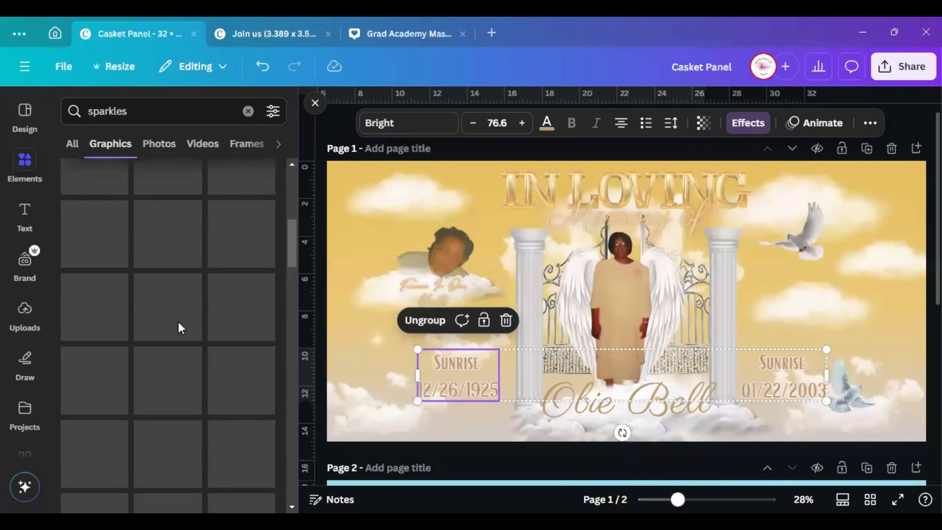
scroll(179, 327, "up", 12)
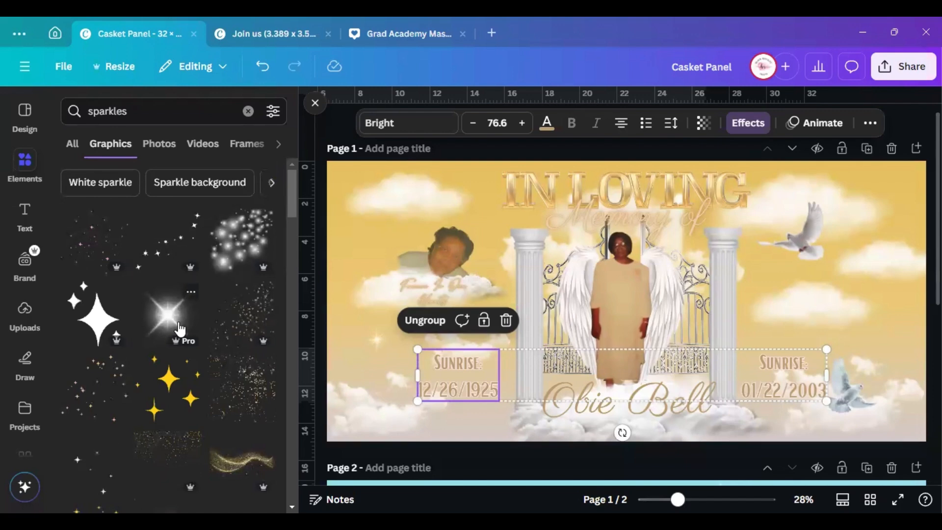
scroll(180, 328, "down", 8)
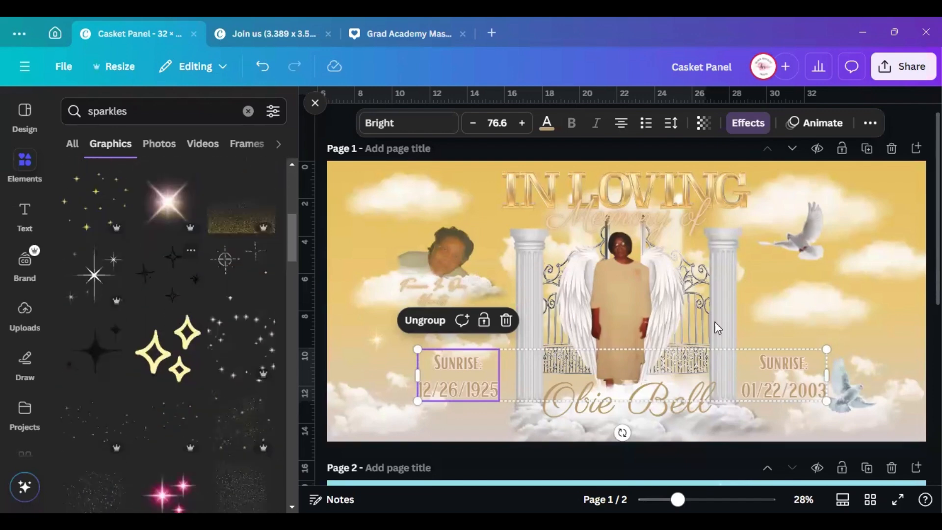
scroll(710, 317, "down", 6)
Move a sparkle graphic from page 2 onto page 1 and stretch it across the IN LOVING title
left_click(850, 324)
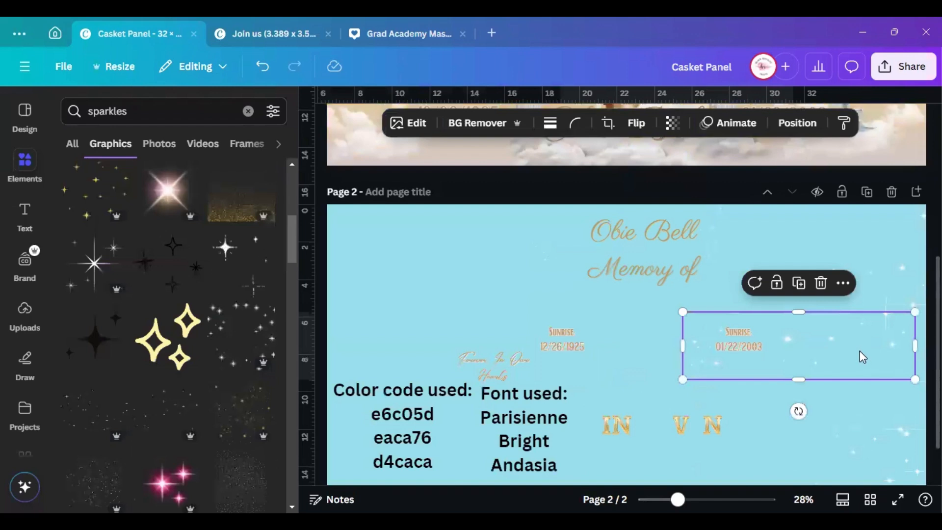
left_click_drag(859, 351, 697, 192)
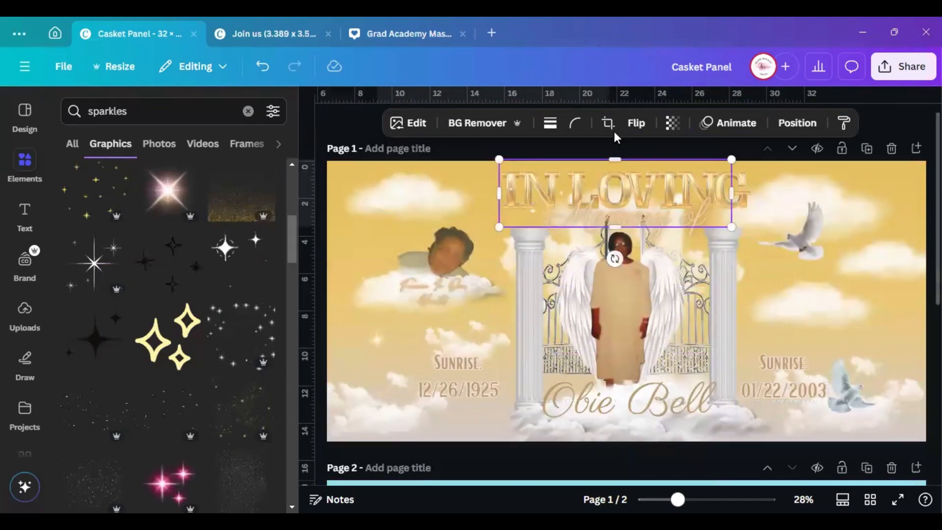
left_click_drag(731, 227, 850, 274)
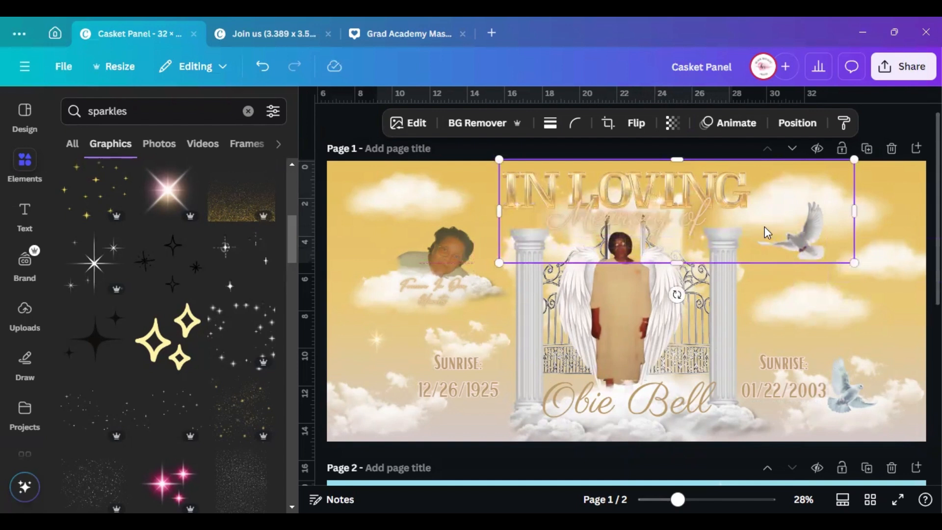
left_click_drag(767, 232, 773, 198)
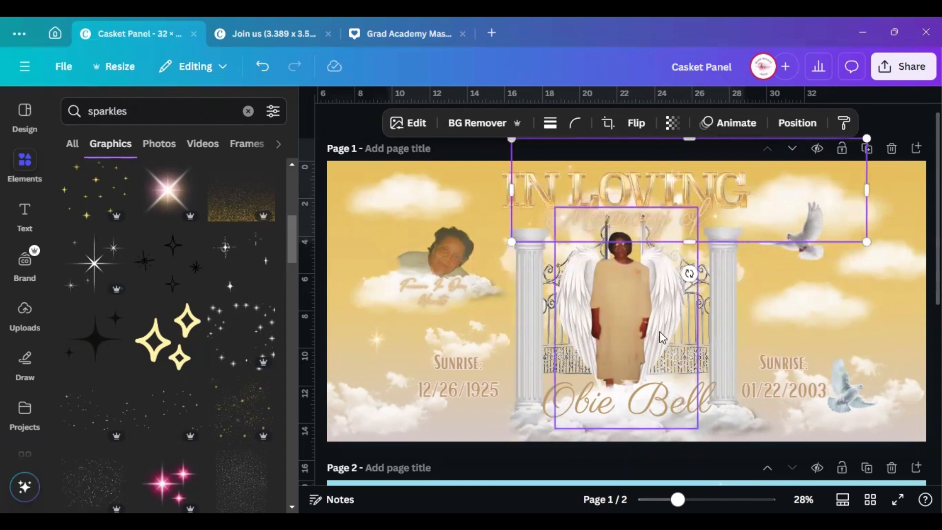
Bring a second sparkle graphic up from page 2 into page 1's upper-right sky
scroll(659, 331, "down", 4)
scroll(659, 331, "down", 3)
left_click(891, 255)
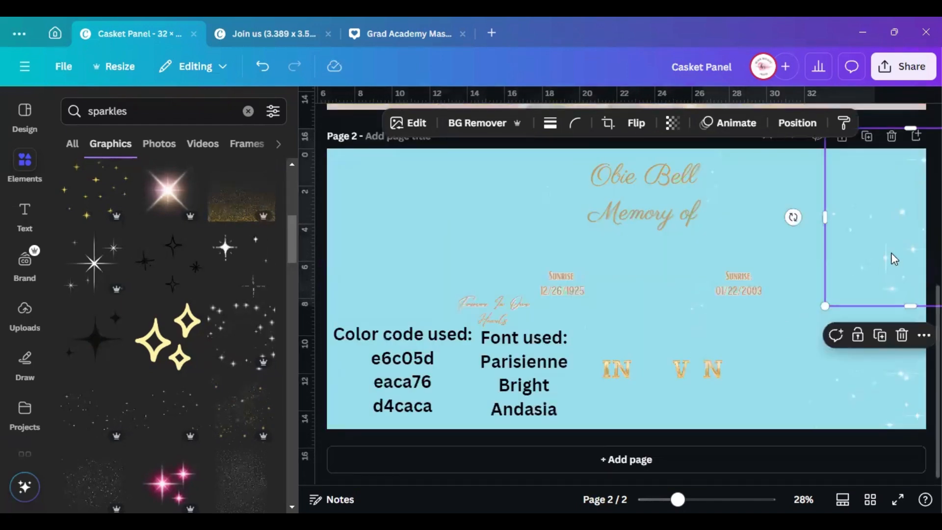
left_click_drag(891, 255, 401, 142)
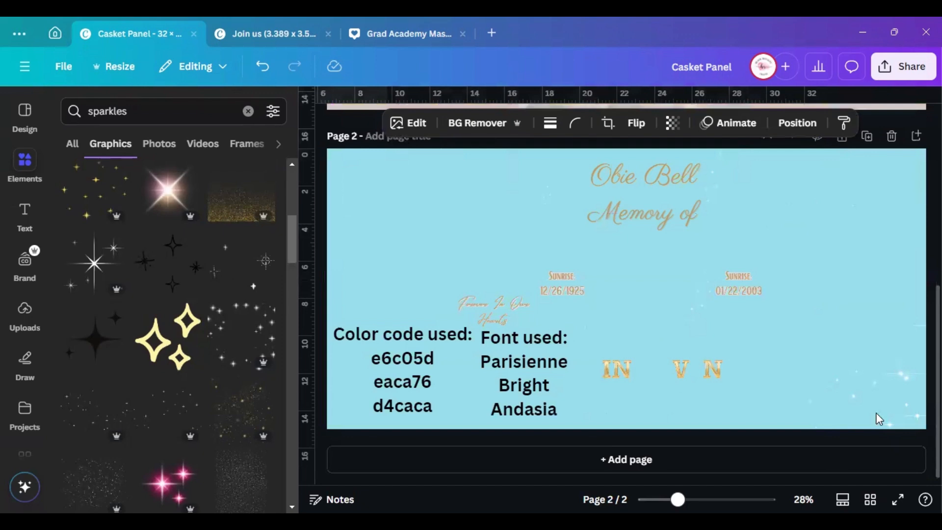
scroll(825, 282, "up", 5)
left_click_drag(826, 296, 855, 209)
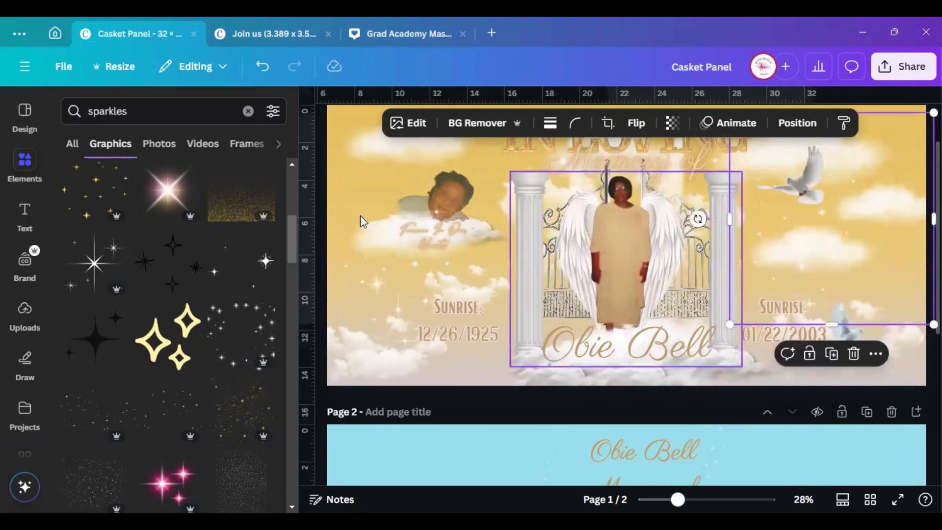
Enlarge the sparkle overlay over the left portrait to about 11.3 by 11.7
left_click(389, 273)
left_click_drag(343, 181, 327, 169)
key("ctrl+z")
left_click_drag(508, 357, 541, 399)
left_click_drag(488, 274, 496, 232)
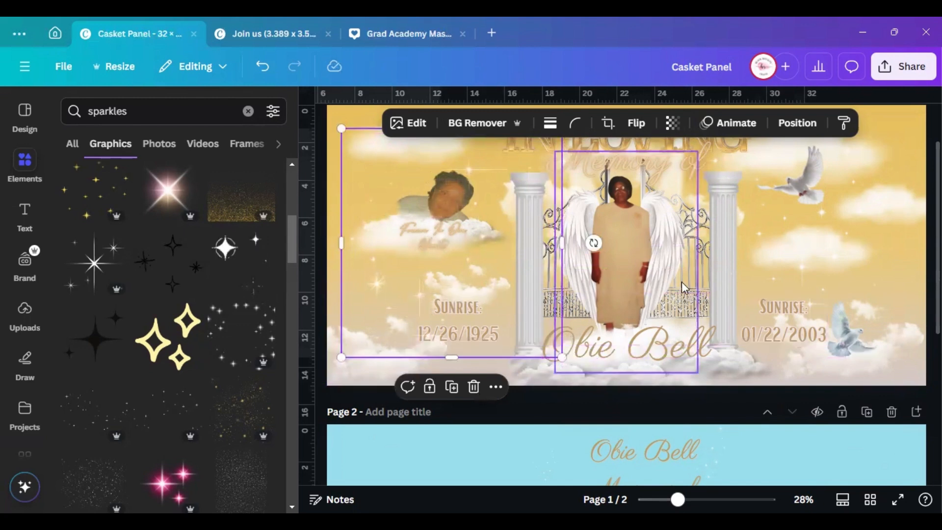
scroll(790, 306, "down", 6)
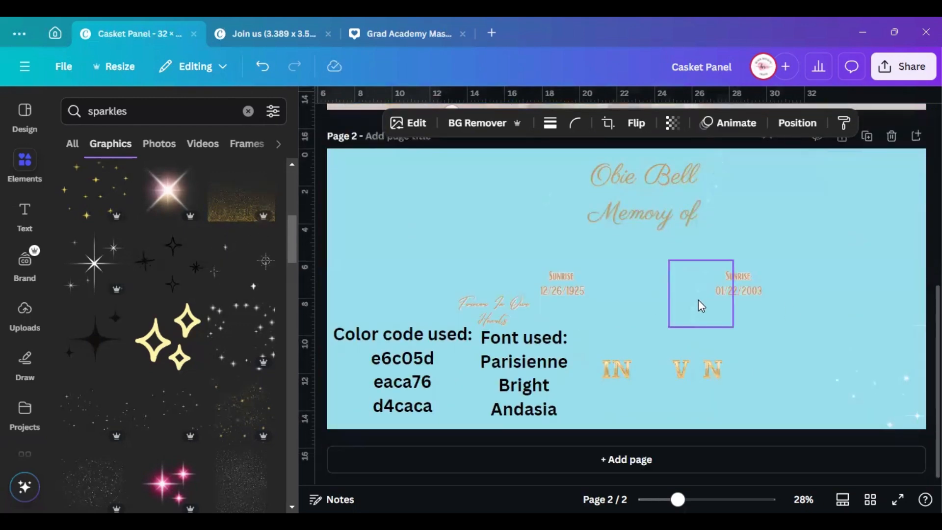
left_click(699, 301)
left_click_drag(699, 309, 615, 50)
scroll(669, 339, "up", 4)
left_click_drag(613, 306, 570, 336)
left_click_drag(680, 499, 706, 499)
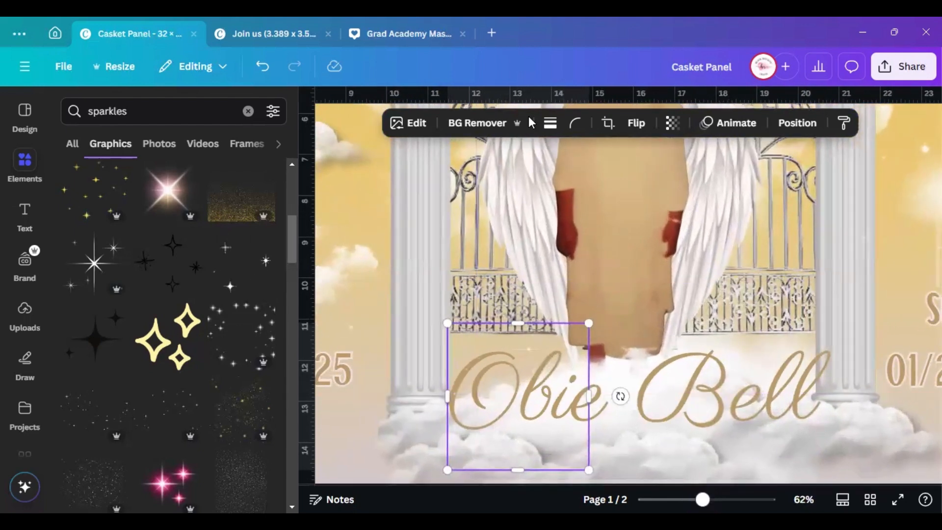
left_click(298, 104)
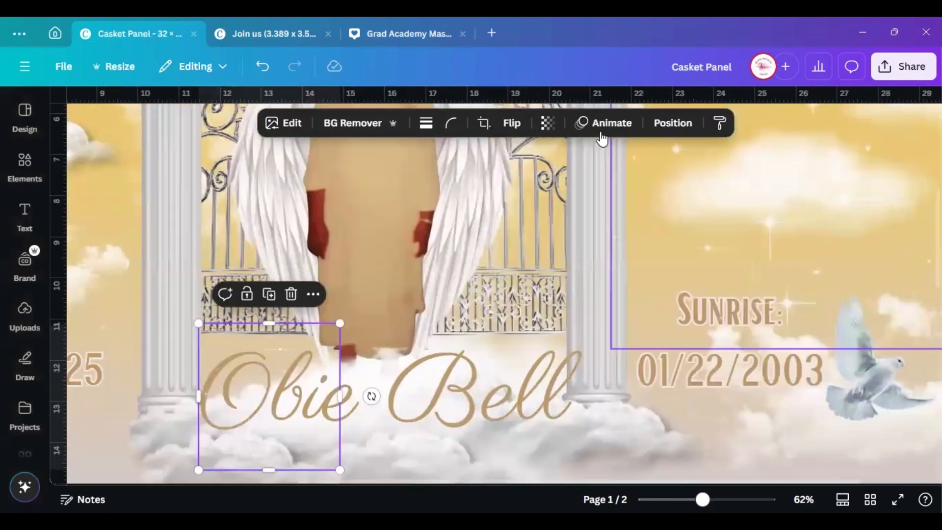
key("alt+1")
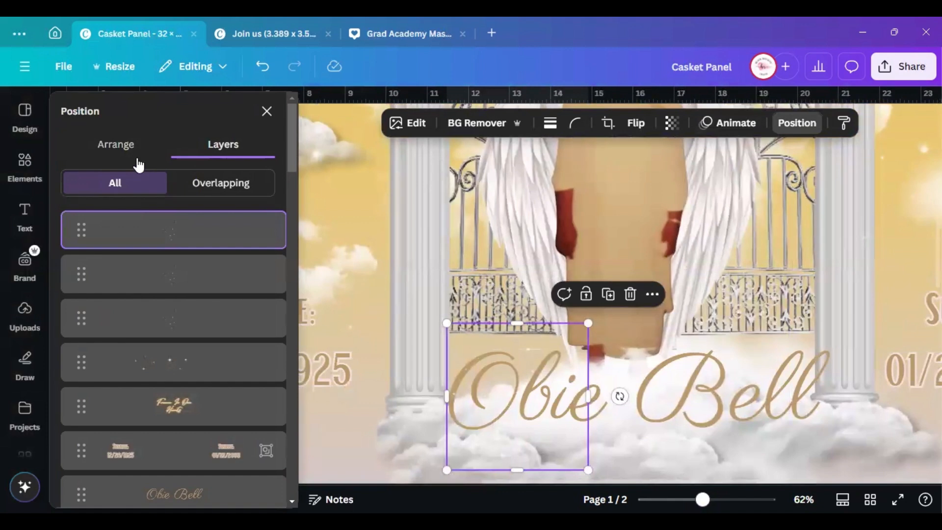
left_click(137, 157)
left_click(267, 111)
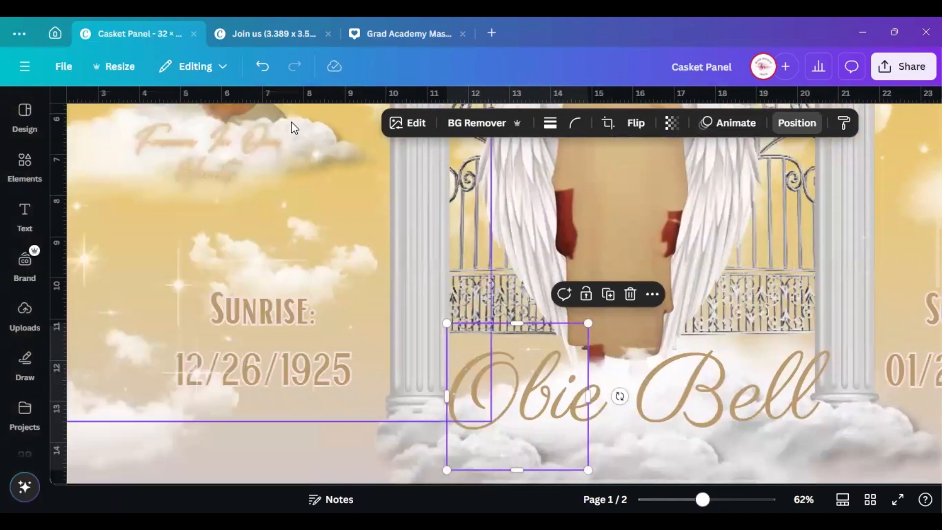
left_click_drag(272, 348, 231, 374)
left_click(230, 330)
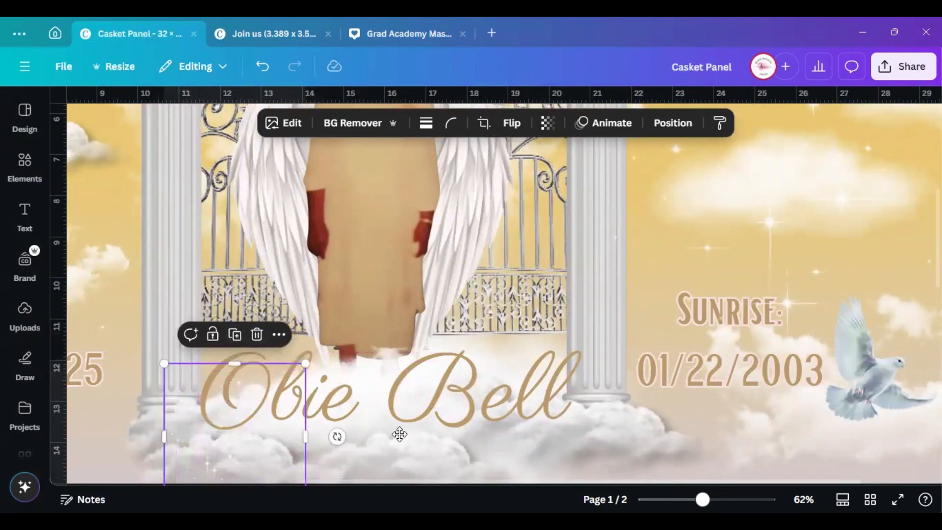
left_click_drag(240, 432, 505, 408)
scroll(514, 370, "up", 3)
scroll(515, 367, "down", 5)
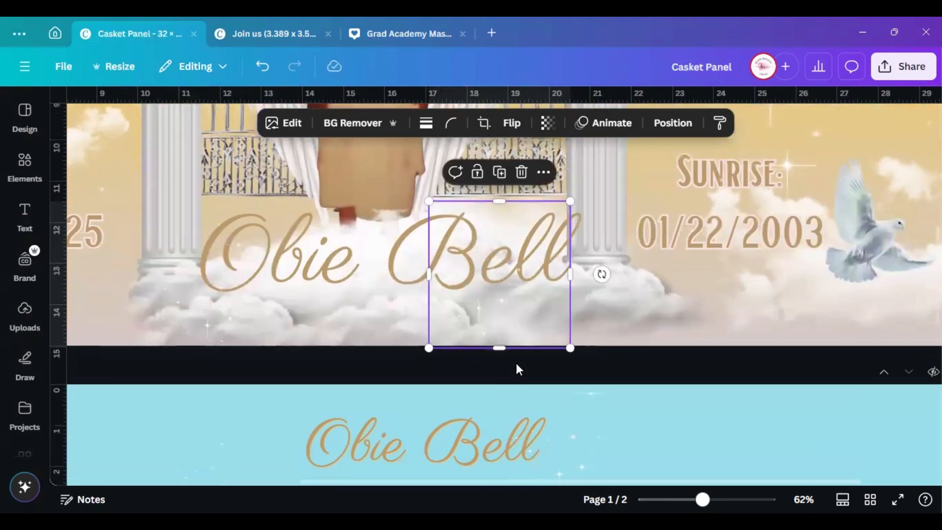
left_click_drag(429, 202, 394, 156)
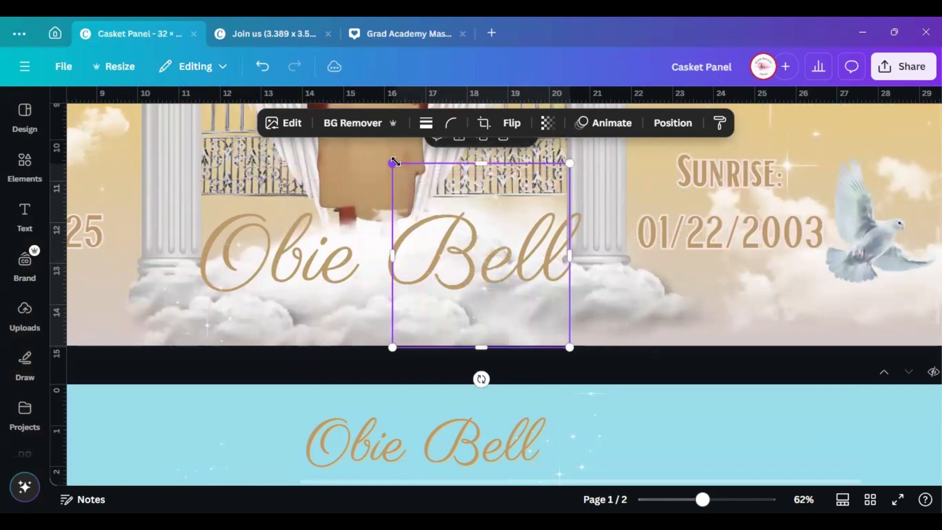
left_click(234, 297)
left_click_drag(301, 215, 345, 190)
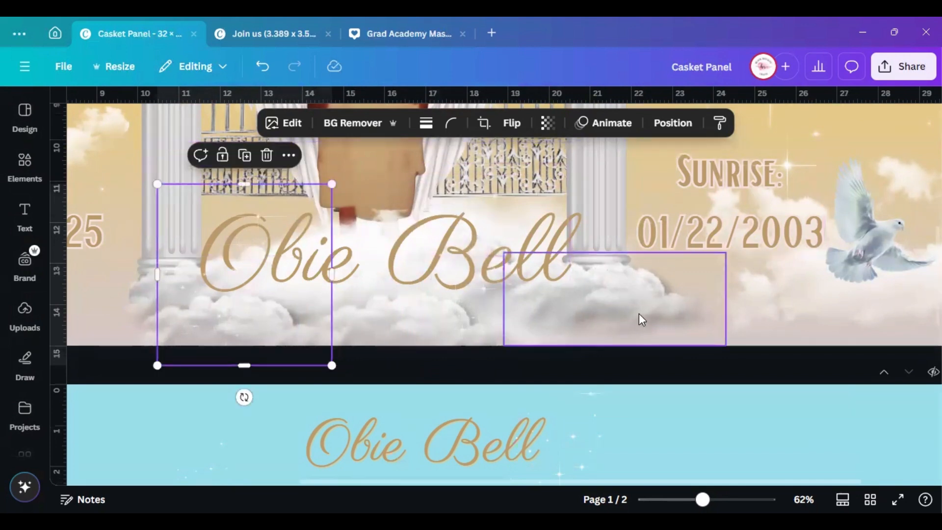
scroll(639, 314, "down", 2)
scroll(639, 314, "down", 4)
scroll(639, 323, "down", 5)
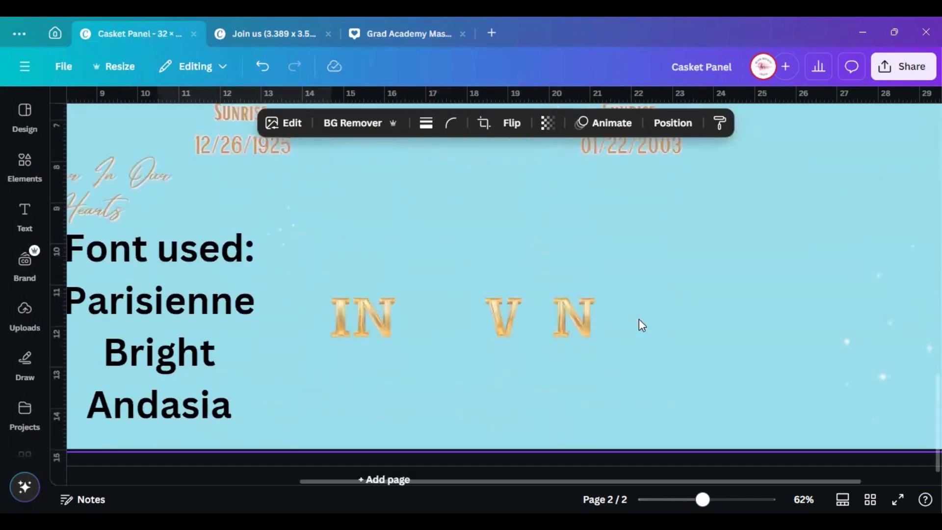
scroll(361, 368, "down", 1)
scroll(418, 369, "up", 10)
scroll(418, 369, "up", 5)
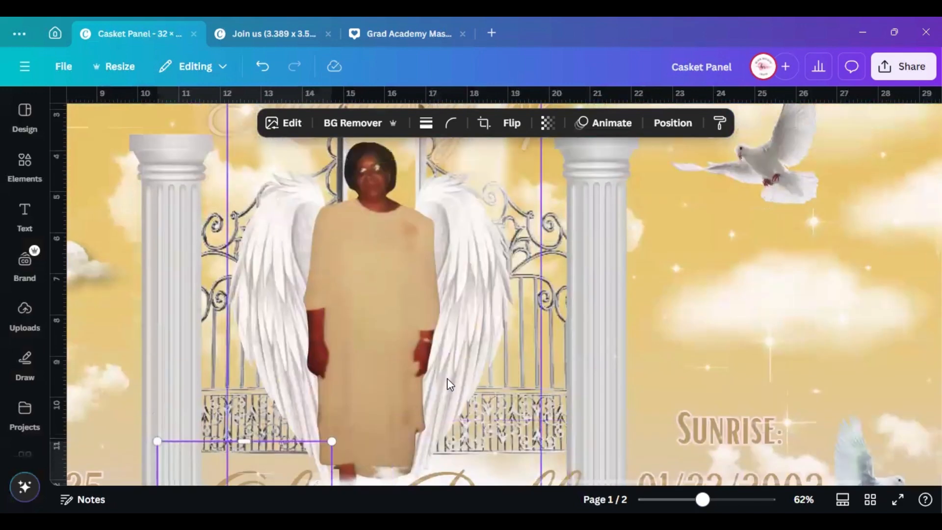
left_click_drag(698, 499, 676, 499)
Try shrinking, moving and deleting the top-left cloud, then undo those edits
left_click(902, 340)
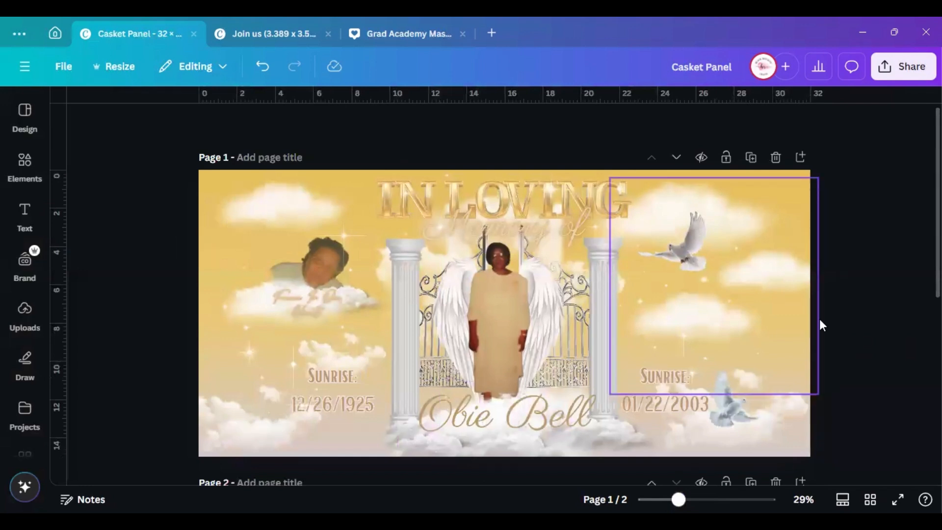
left_click(273, 196)
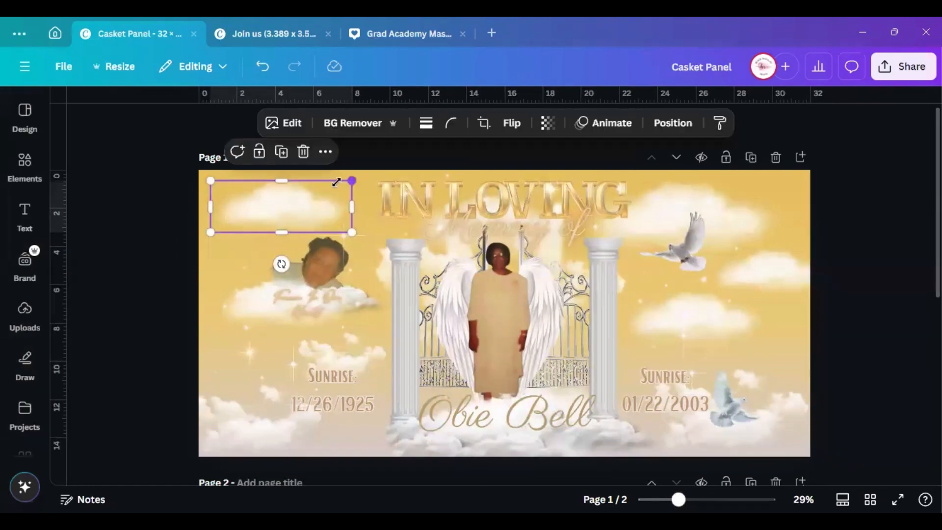
left_click_drag(351, 181, 234, 241)
left_click_drag(216, 252, 341, 224)
left_click(361, 183)
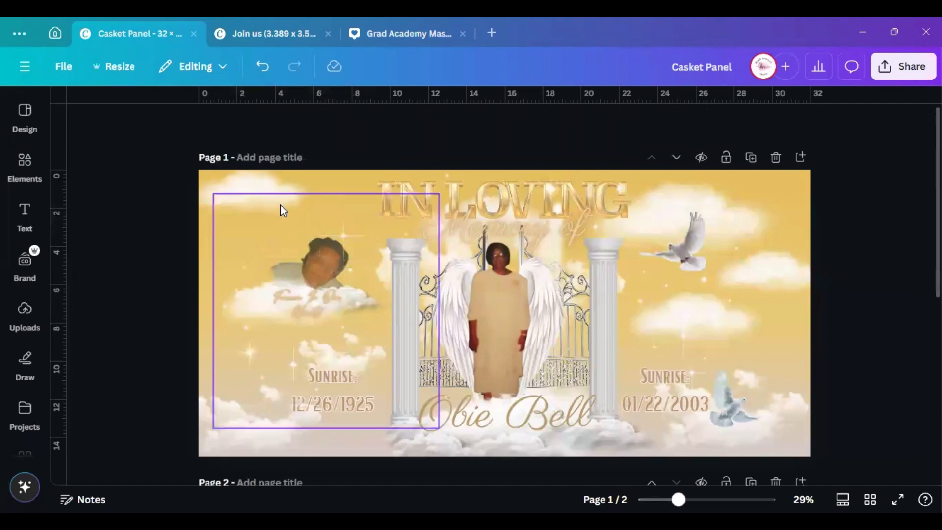
key("ctrl+z")
key("ctrl+z")
key("ctrl+z")
key("ctrl+z")
key("ctrl+z")
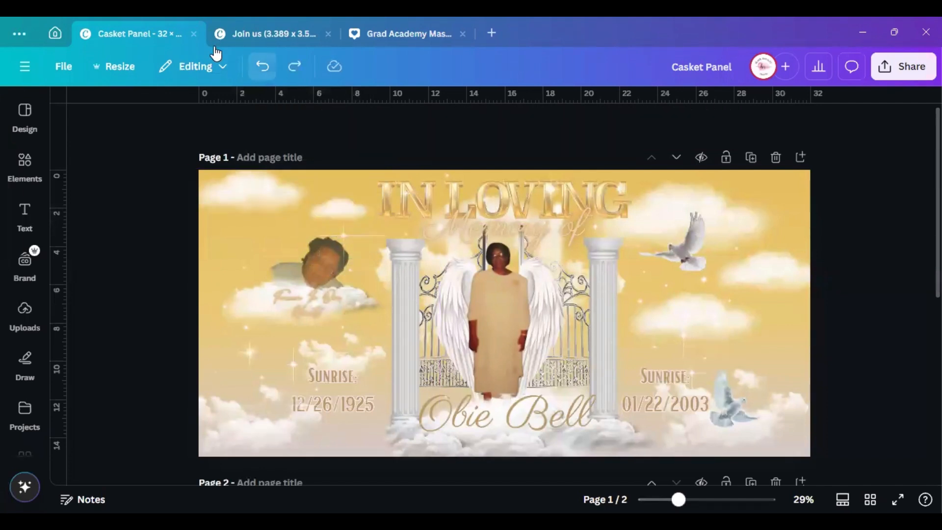
key("ctrl+z")
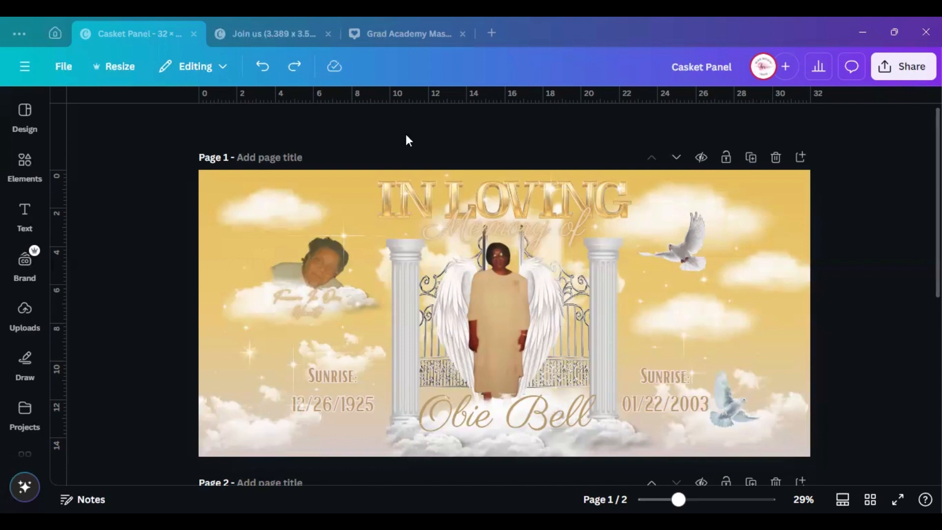
Open Share > Download, raise size to 3.125 (9,600 × 4,500 px), and open the File type list
left_click(889, 70)
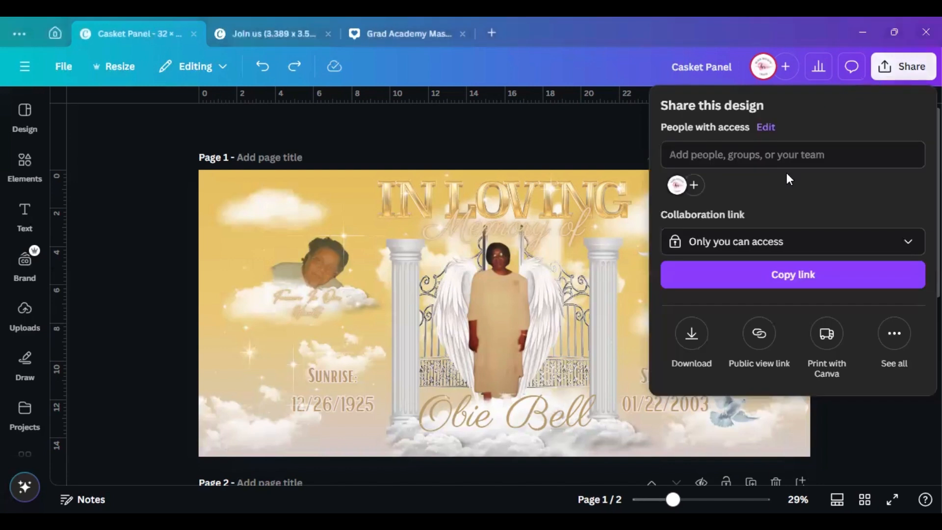
left_click(692, 334)
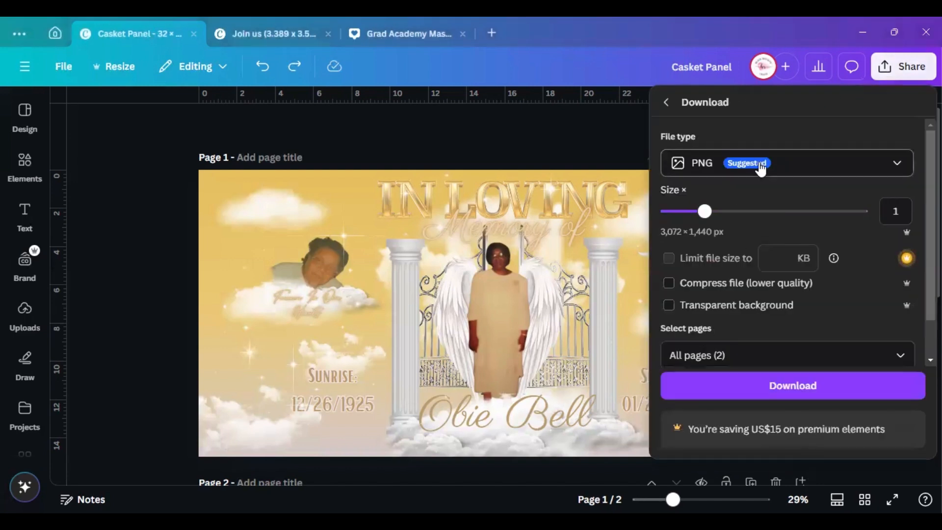
left_click_drag(706, 211, 870, 204)
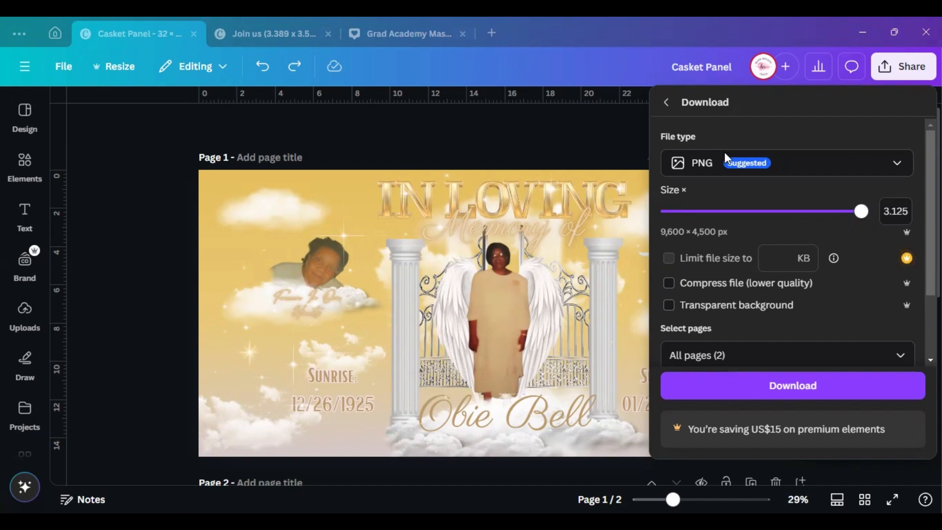
left_click(814, 164)
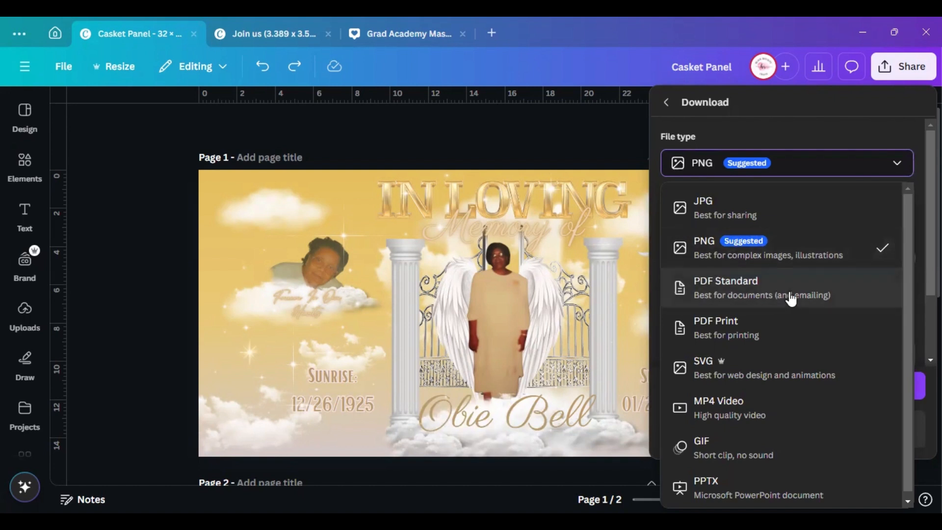
Choose PDF Print as the file type and export only Page 1
left_click(788, 324)
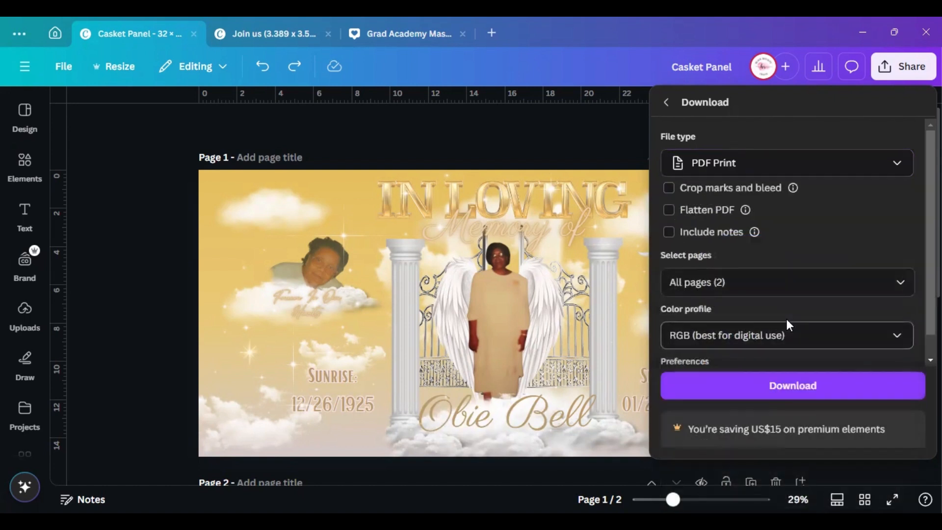
left_click(792, 284)
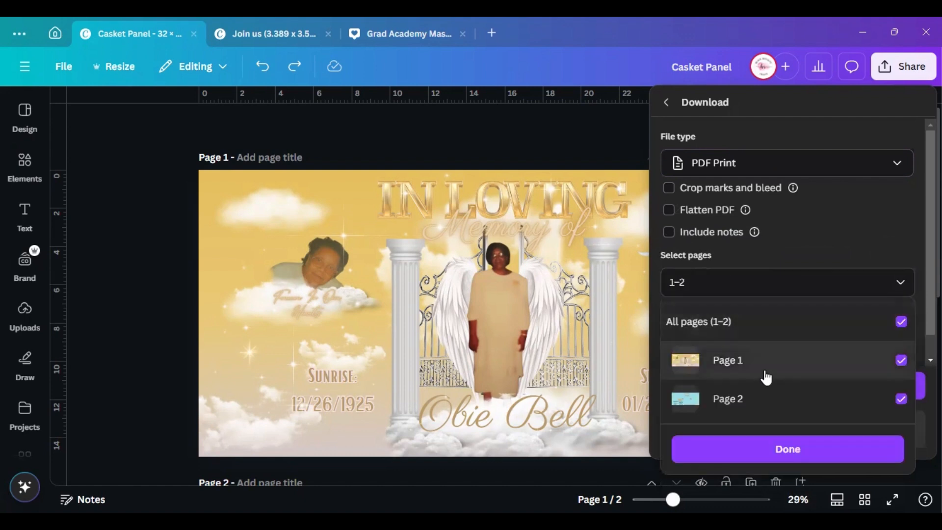
left_click(784, 399)
left_click(825, 237)
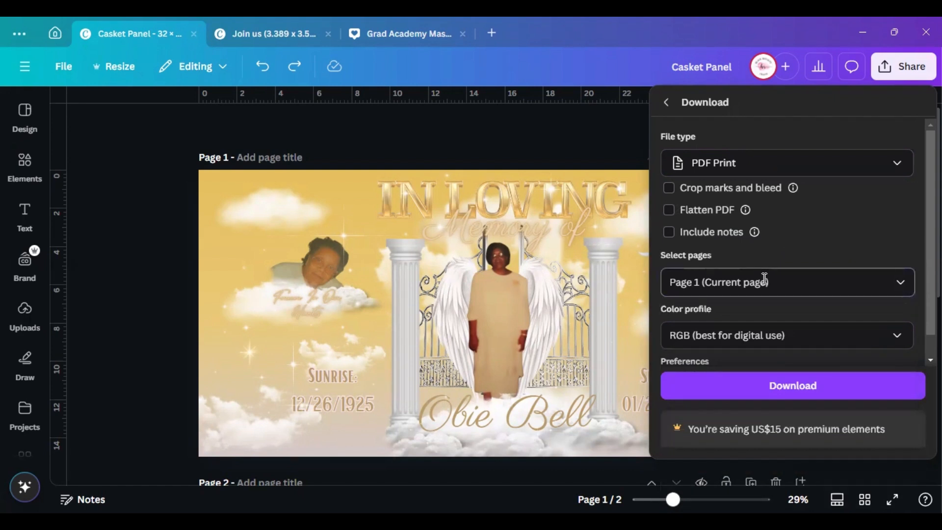
Set the colour profile to CMYK, then close the download and sharing panels
left_click(840, 342)
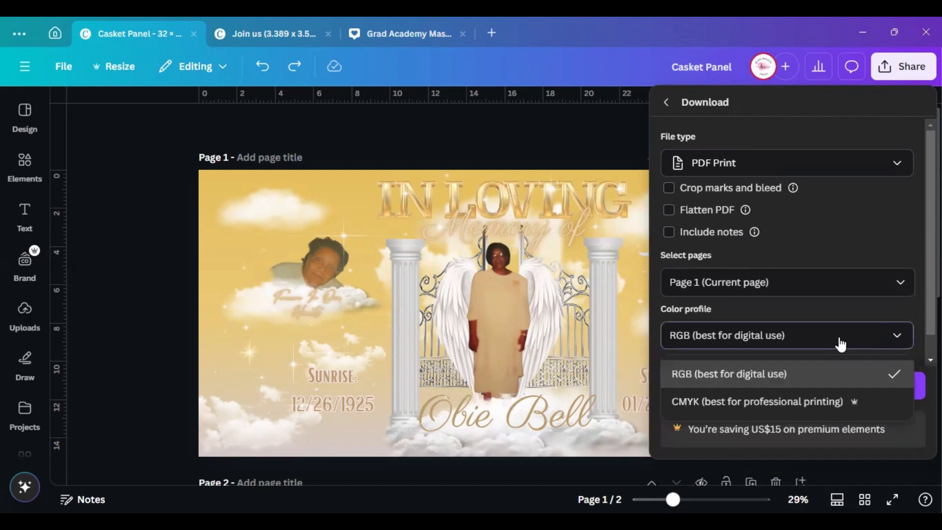
left_click(753, 407)
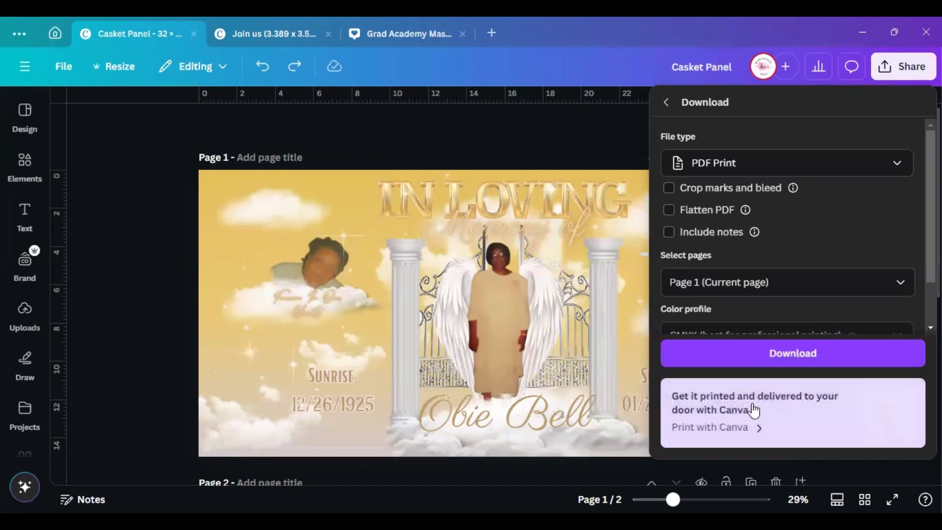
scroll(785, 289, "down", 2)
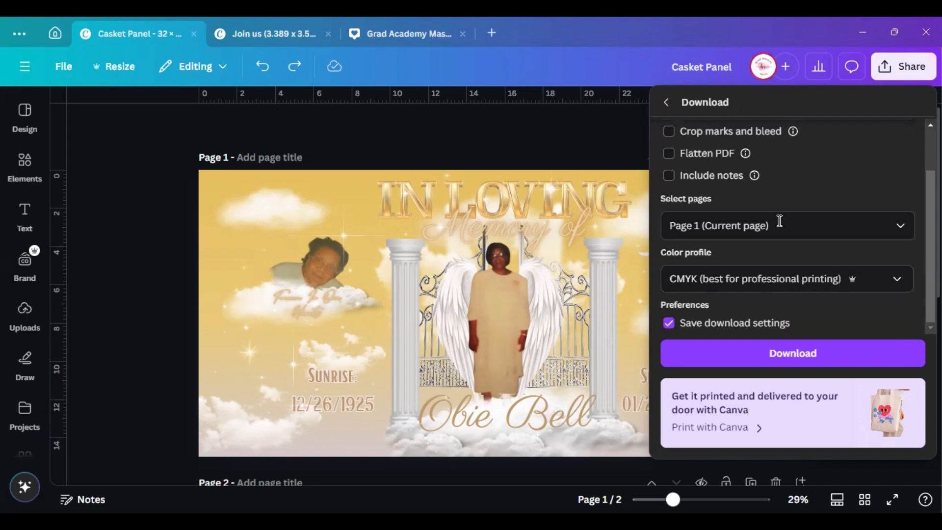
left_click(787, 280)
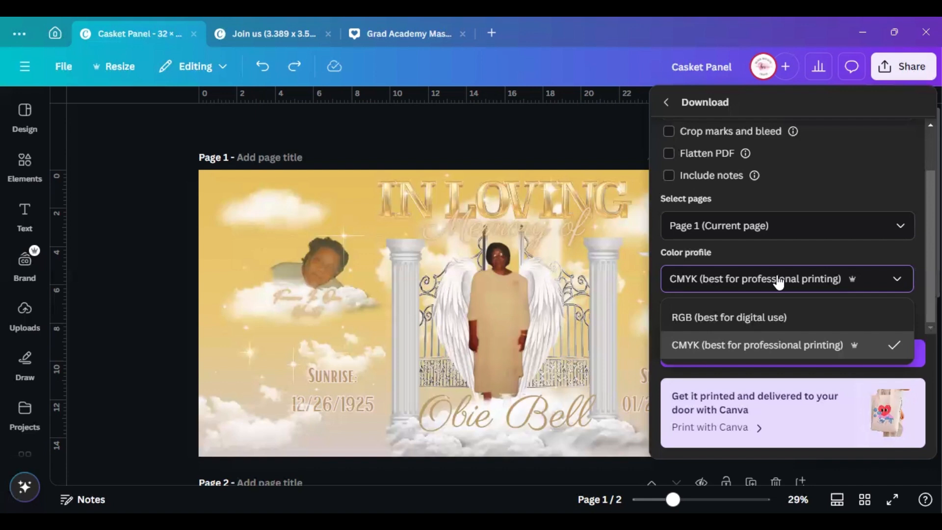
left_click(705, 352)
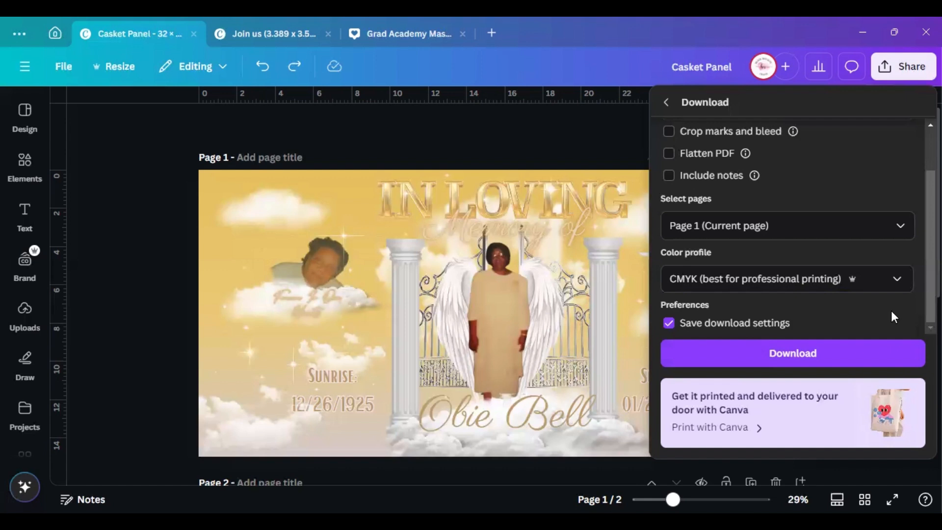
left_click(668, 102)
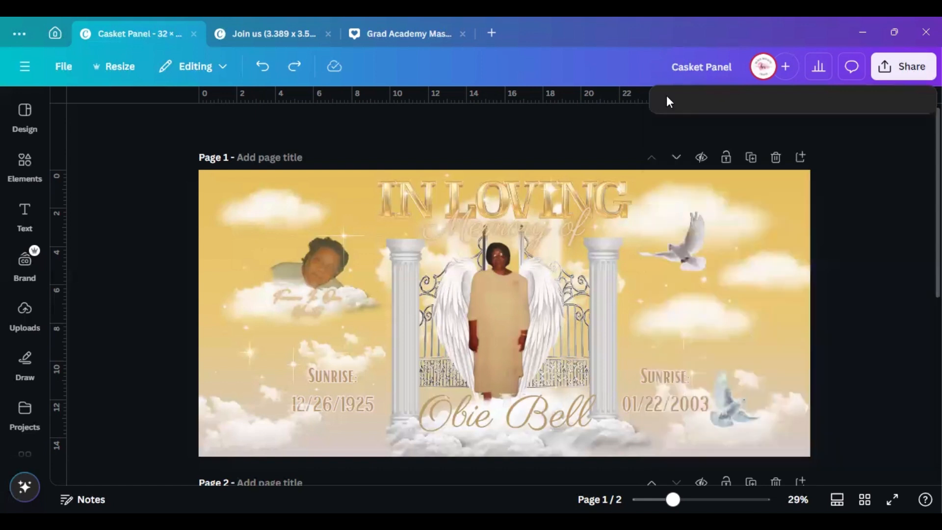
left_click(525, 126)
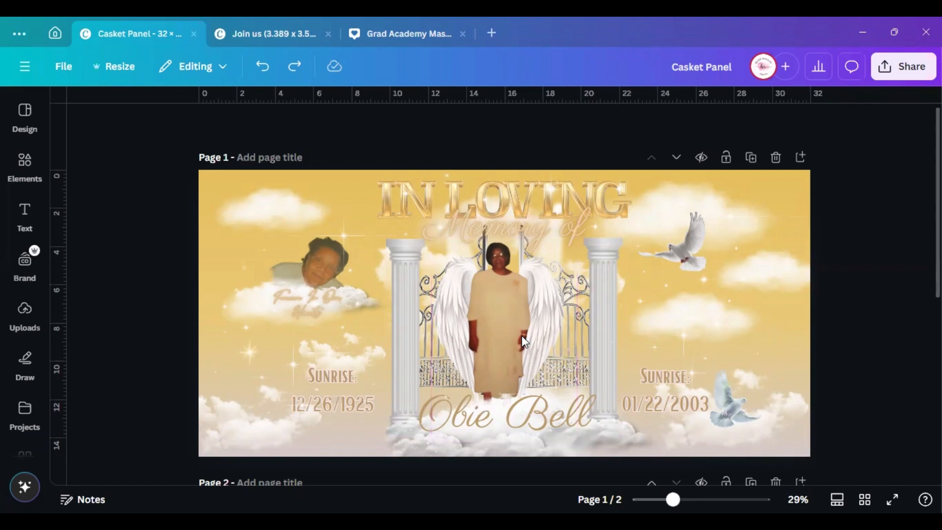
left_click(25, 164)
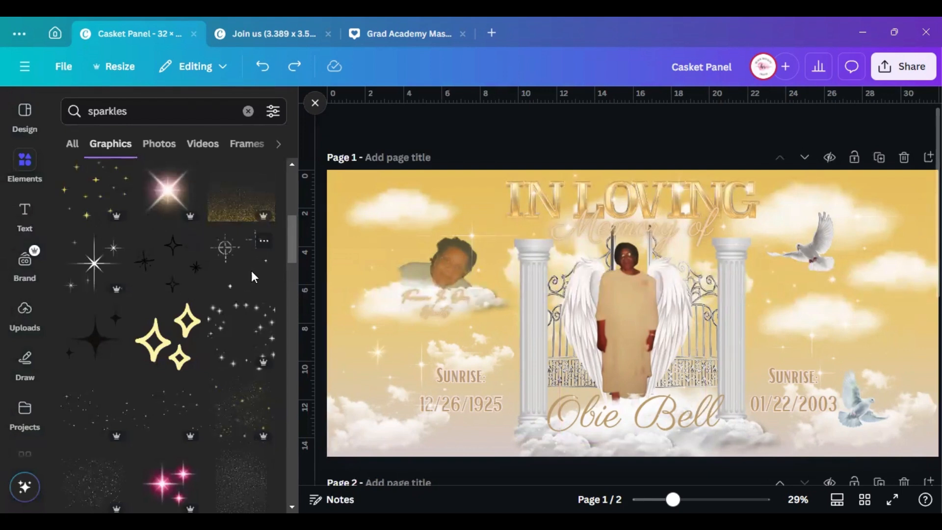
scroll(173, 329, "down", 3)
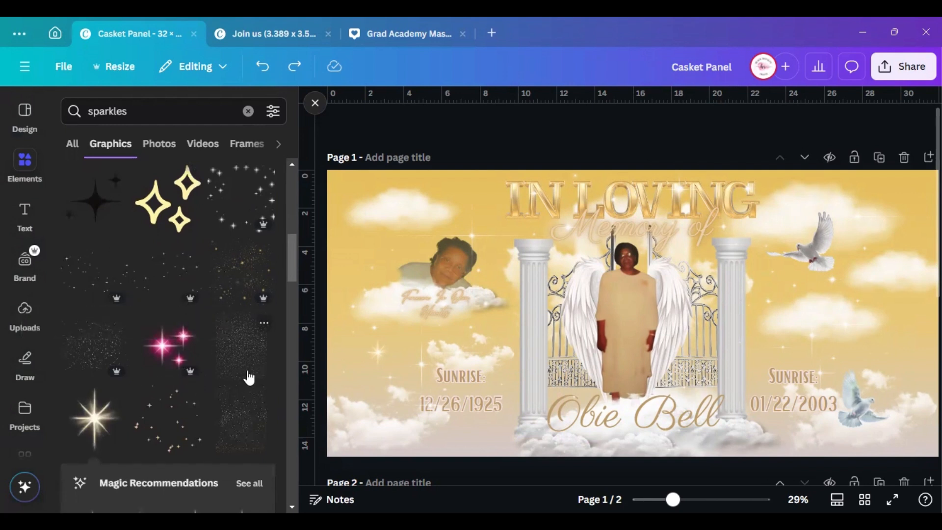
scroll(248, 375, "down", 3)
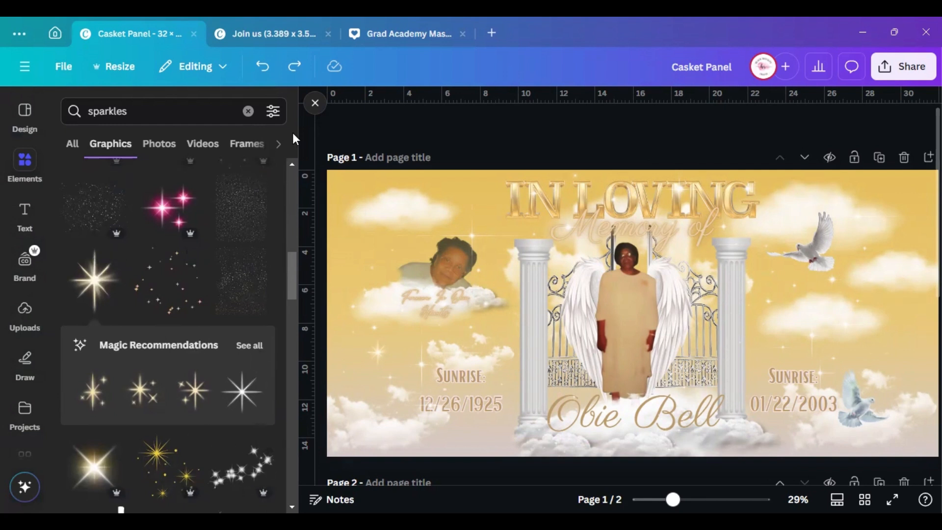
left_click(248, 111)
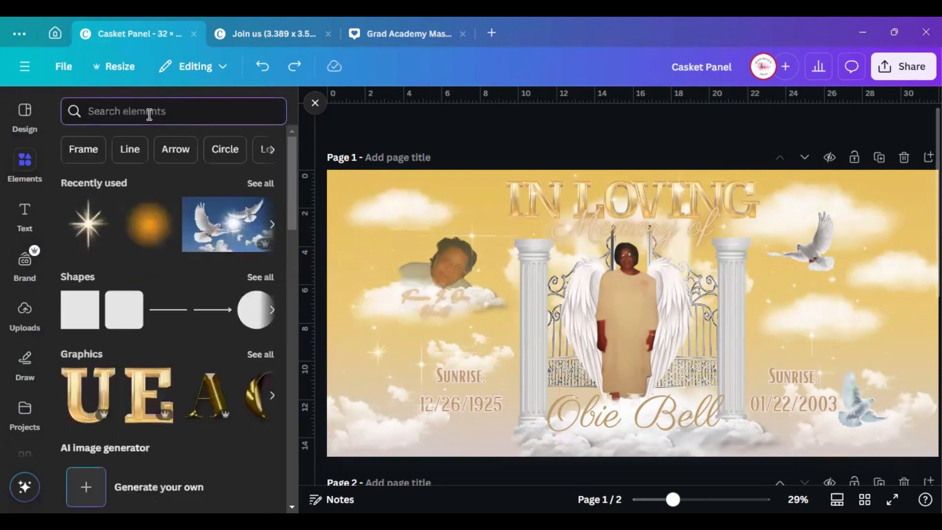
type("sp")
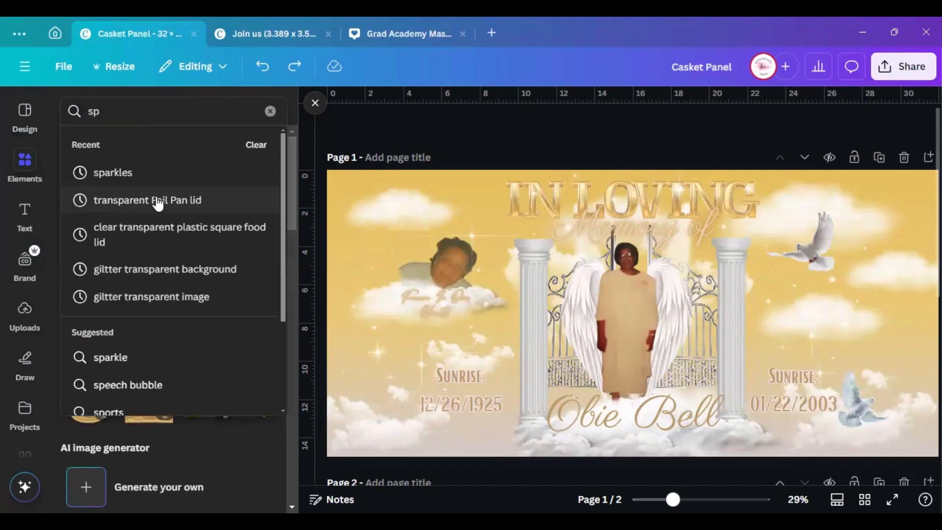
left_click(165, 182)
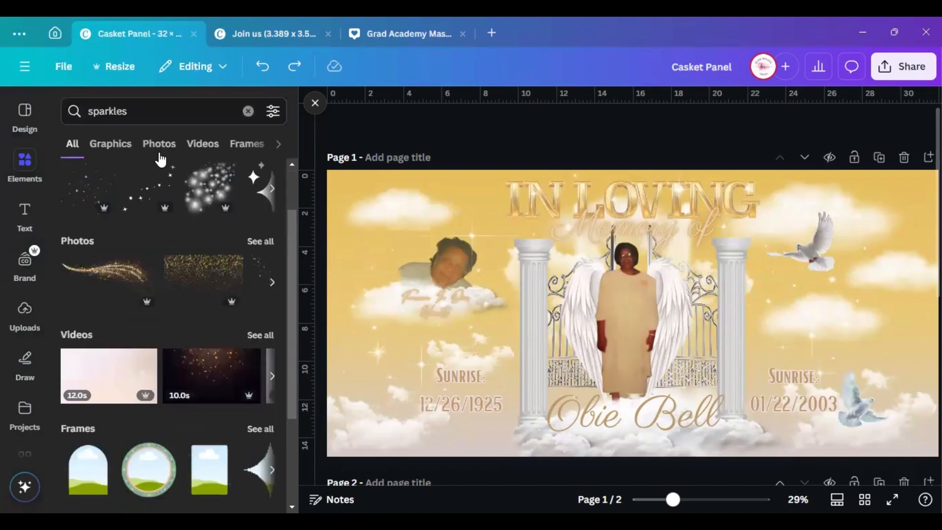
left_click(116, 145)
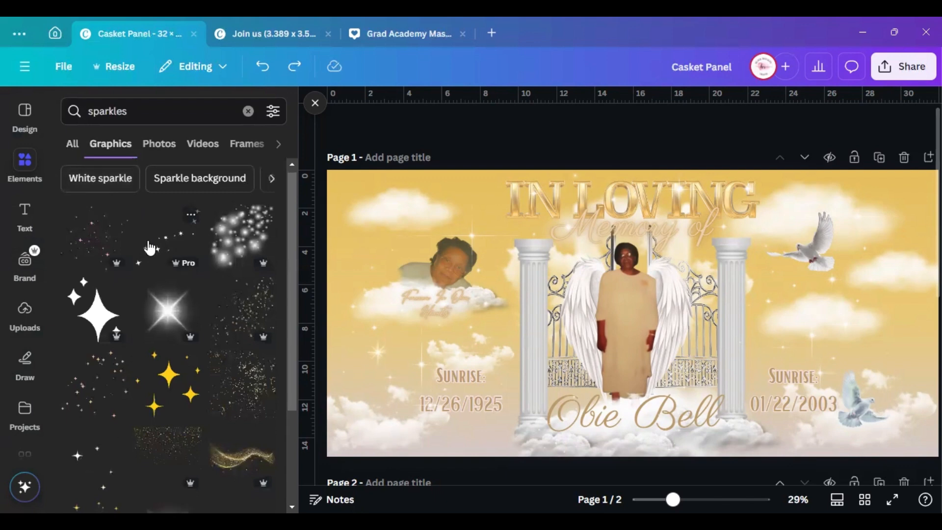
scroll(150, 250, "down", 3)
scroll(148, 252, "down", 2)
scroll(148, 254, "down", 5)
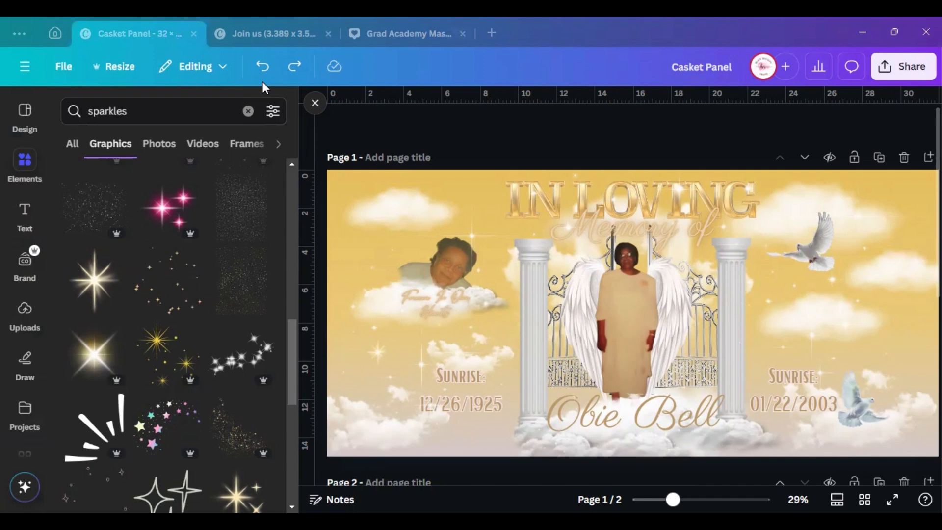
left_click(880, 70)
left_click(692, 349)
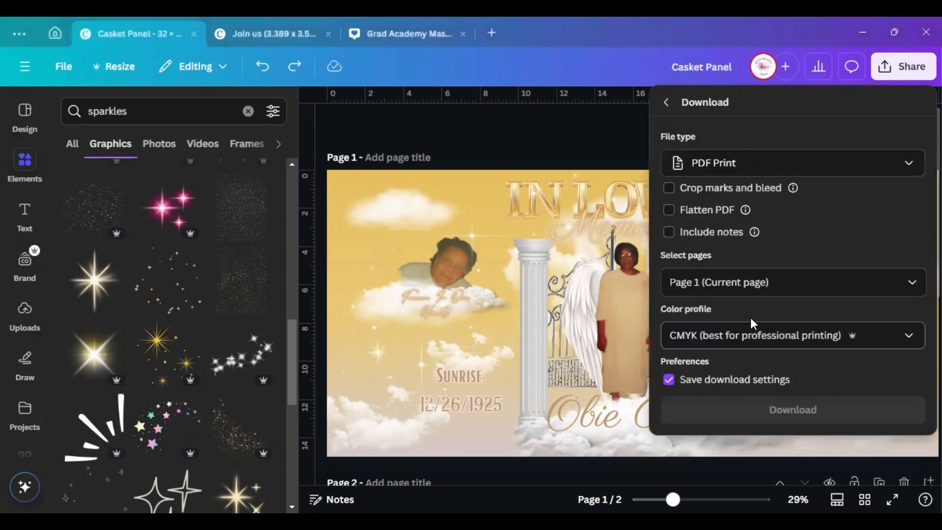
scroll(841, 269, "down", 2)
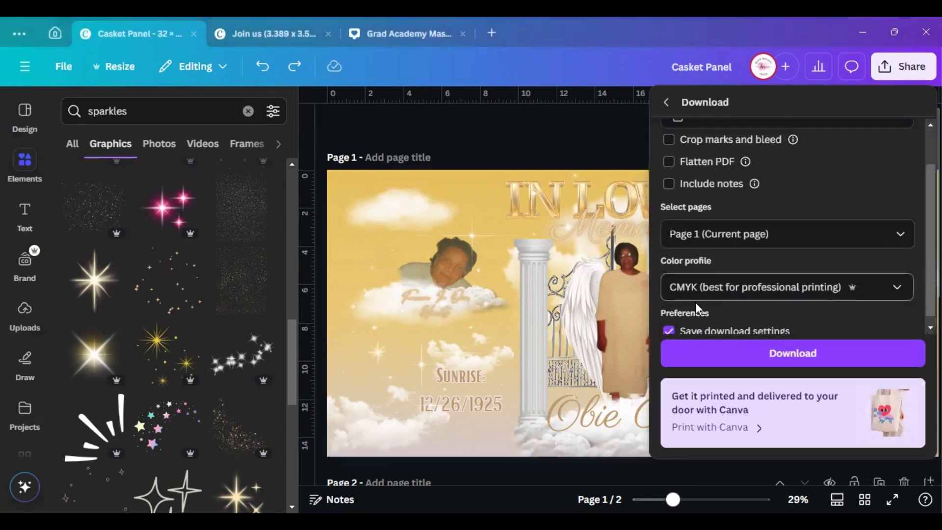
scroll(841, 269, "up", 2)
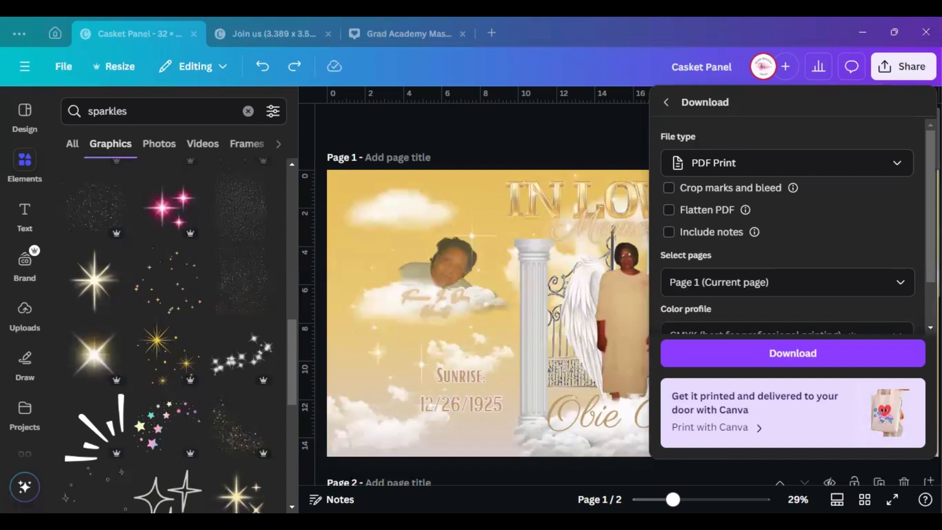
left_click(669, 103)
left_click(575, 125)
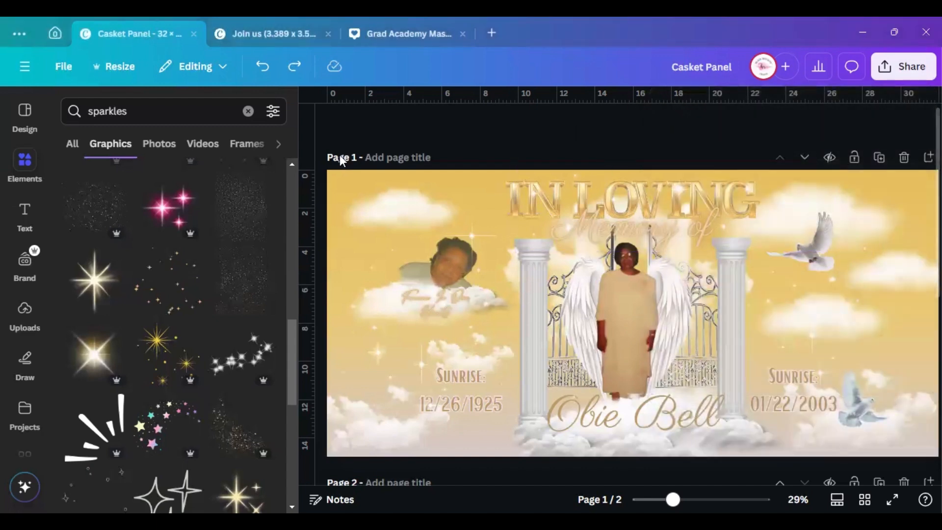